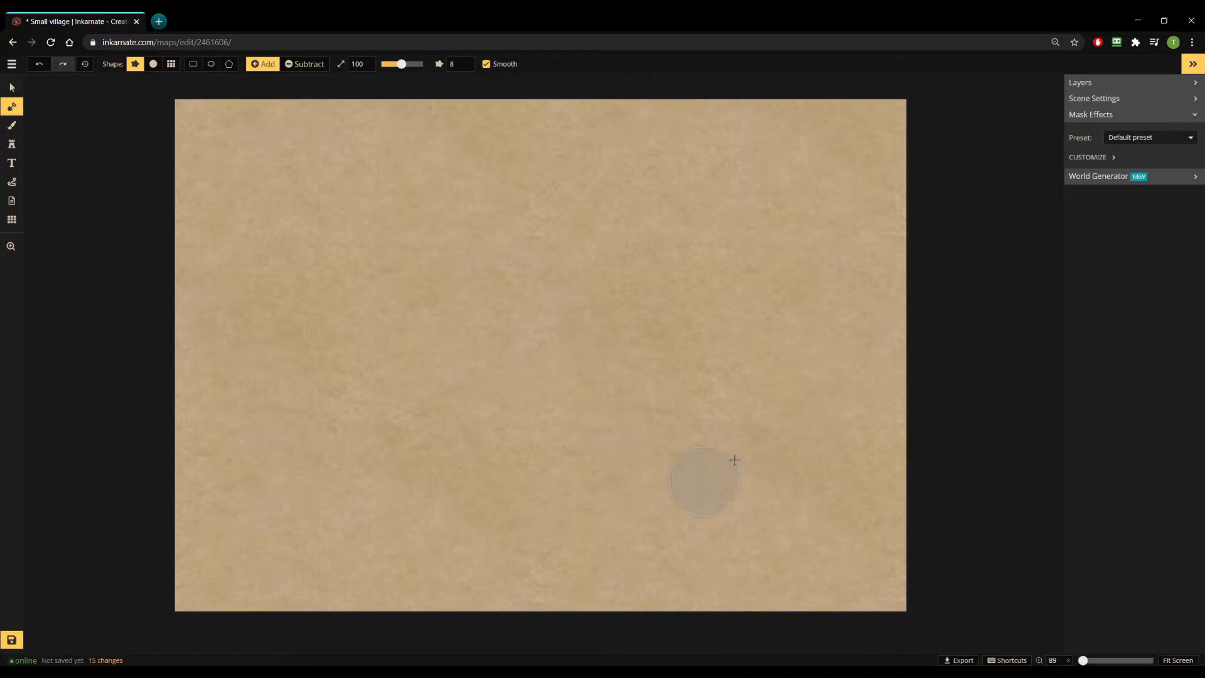
Browse the foreground brush textures with the Fantasy World, Parchment World and Fantasy Regional Classic styles included.
click(13, 126)
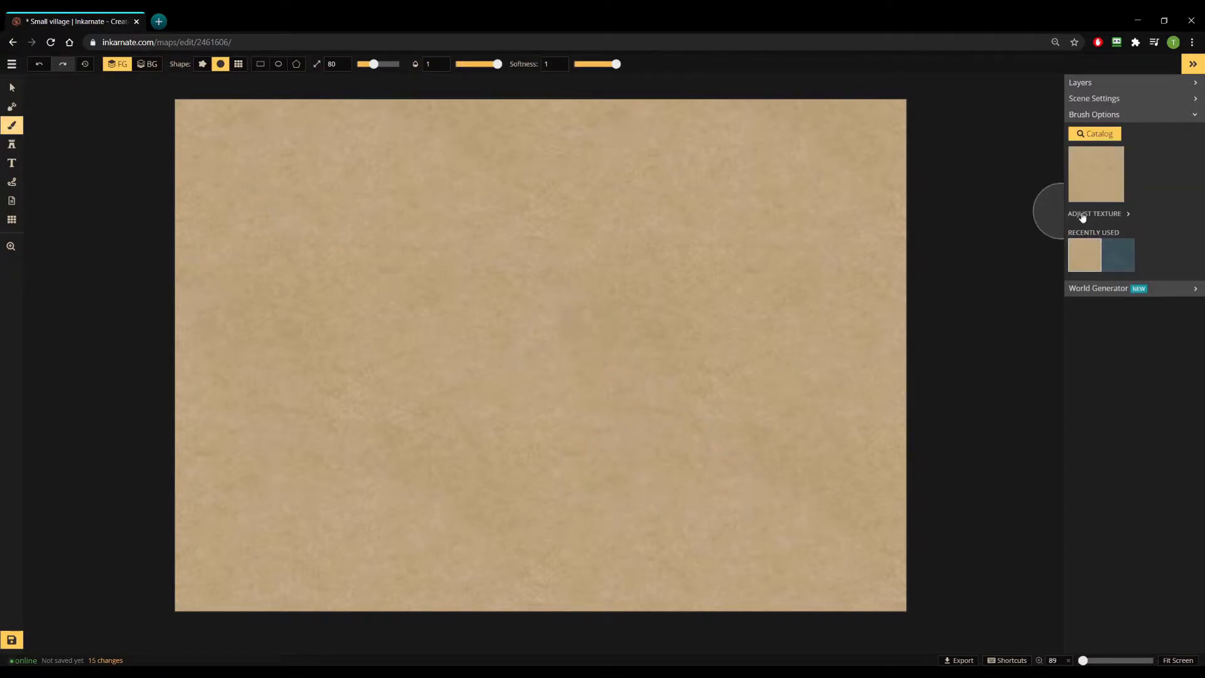
click(1095, 174)
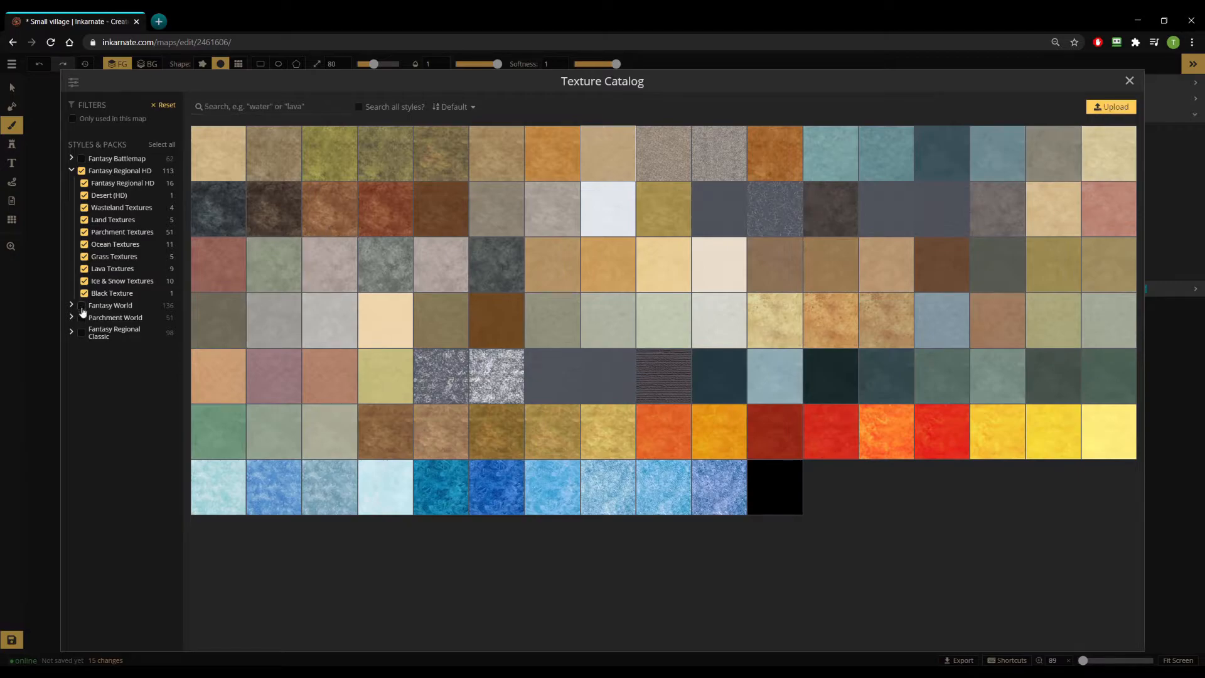
click(82, 305)
click(81, 338)
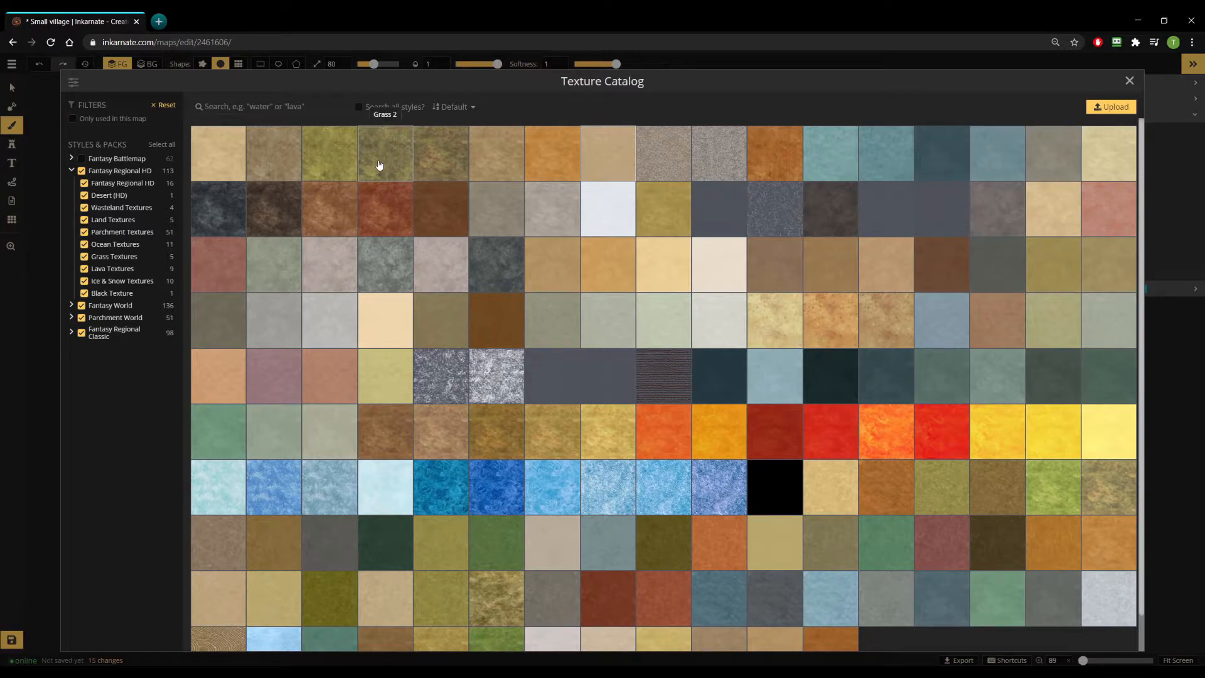
click(1129, 80)
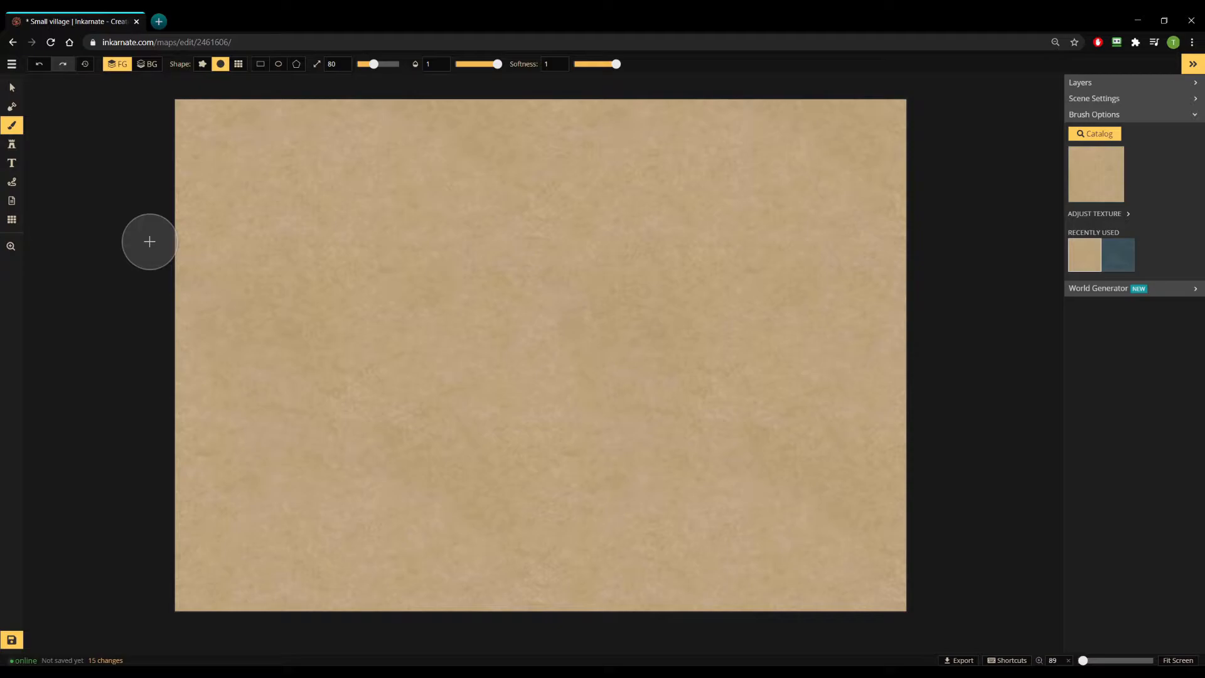
Paint the map's foreground with the mottled brown-green grass texture at brush size 162, and set the brush size to 40.
click(1096, 174)
click(443, 153)
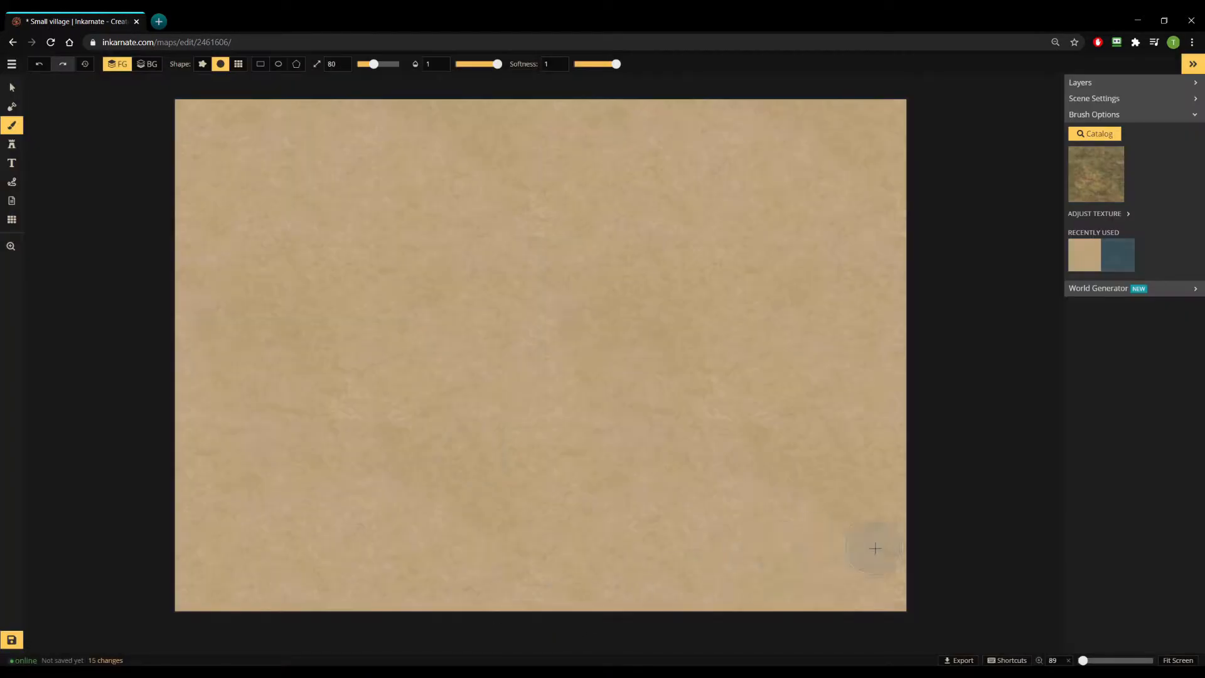
drag(374, 64, 391, 64)
mouse_move(339, 125)
mouse_down()
mouse_move(489, 131)
mouse_move(395, 350)
mouse_move(900, 510)
mouse_move(573, 357)
mouse_move(463, 231)
mouse_move(256, 390)
mouse_up()
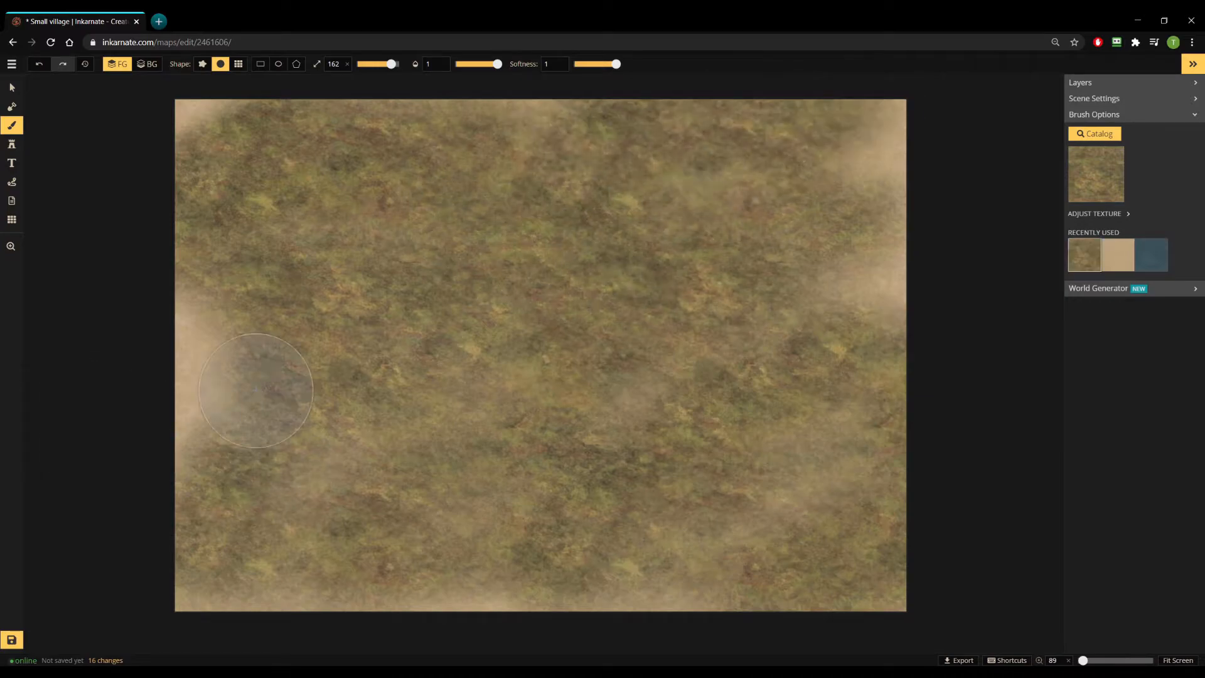
drag(391, 64, 364, 65)
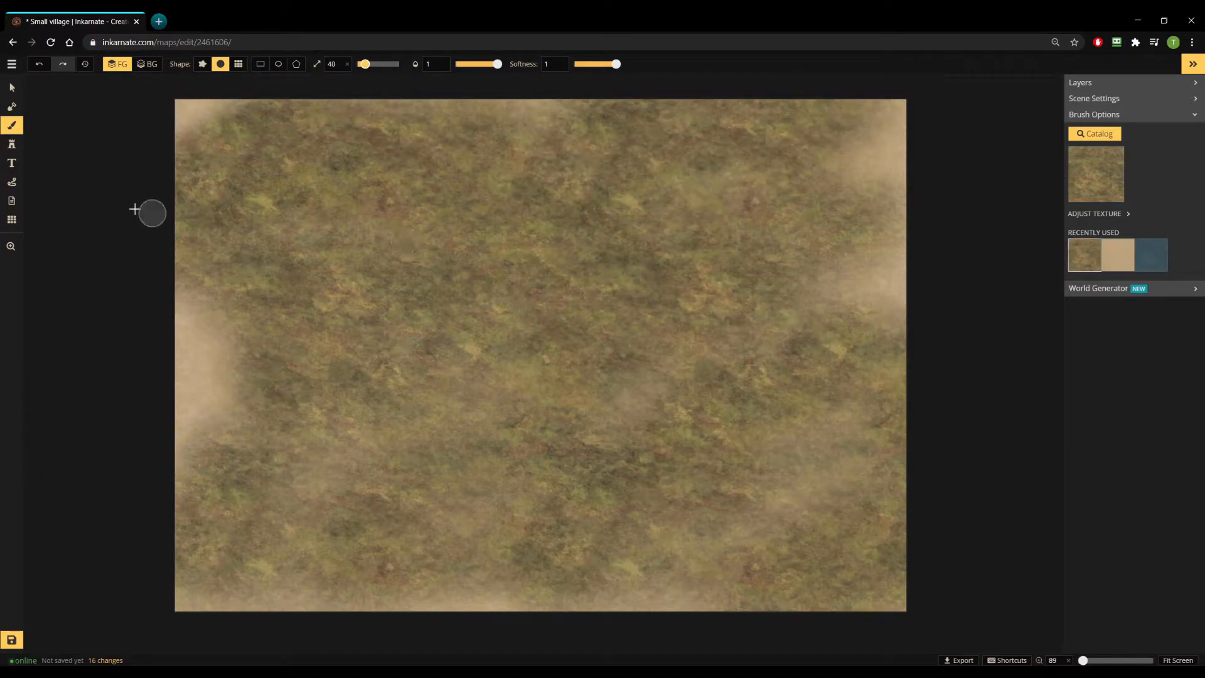
Choose the 16-variant cliff stamp set from the Fantasy Regional HD stamp catalog.
click(11, 144)
click(1095, 173)
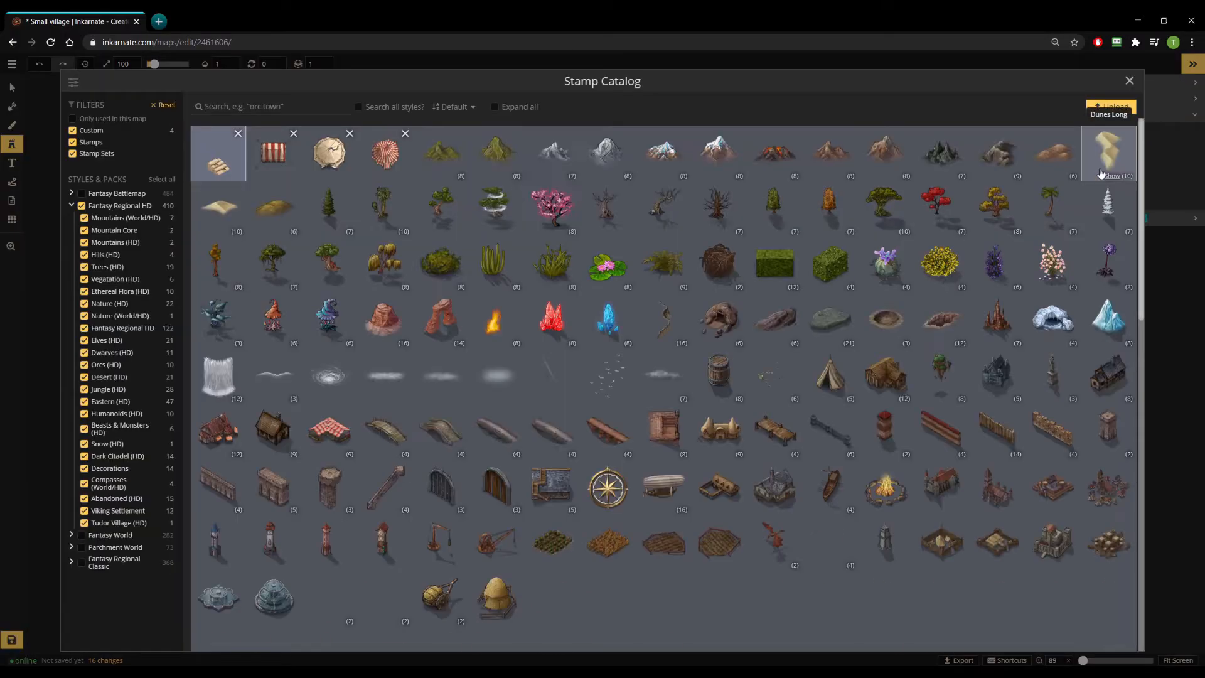
click(664, 317)
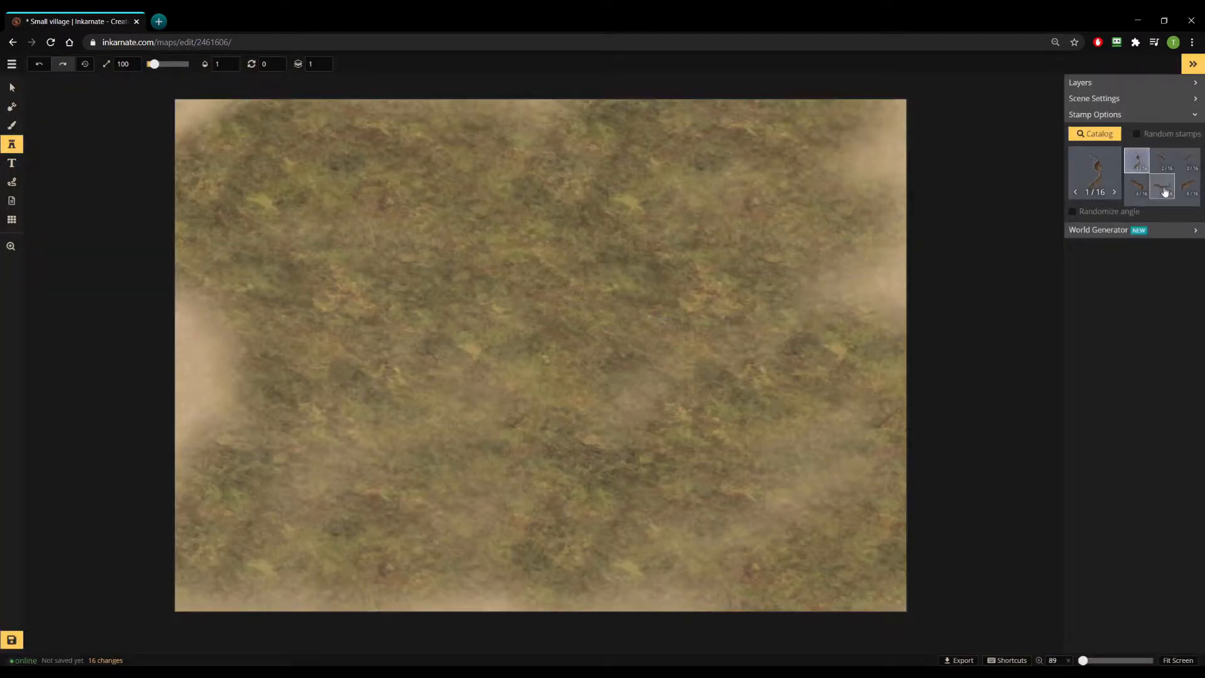
Place cliff variant 16 of 16 at size 100 against the map's east edge, in the upper third.
click(1115, 194)
click(1115, 194)
click(1115, 193)
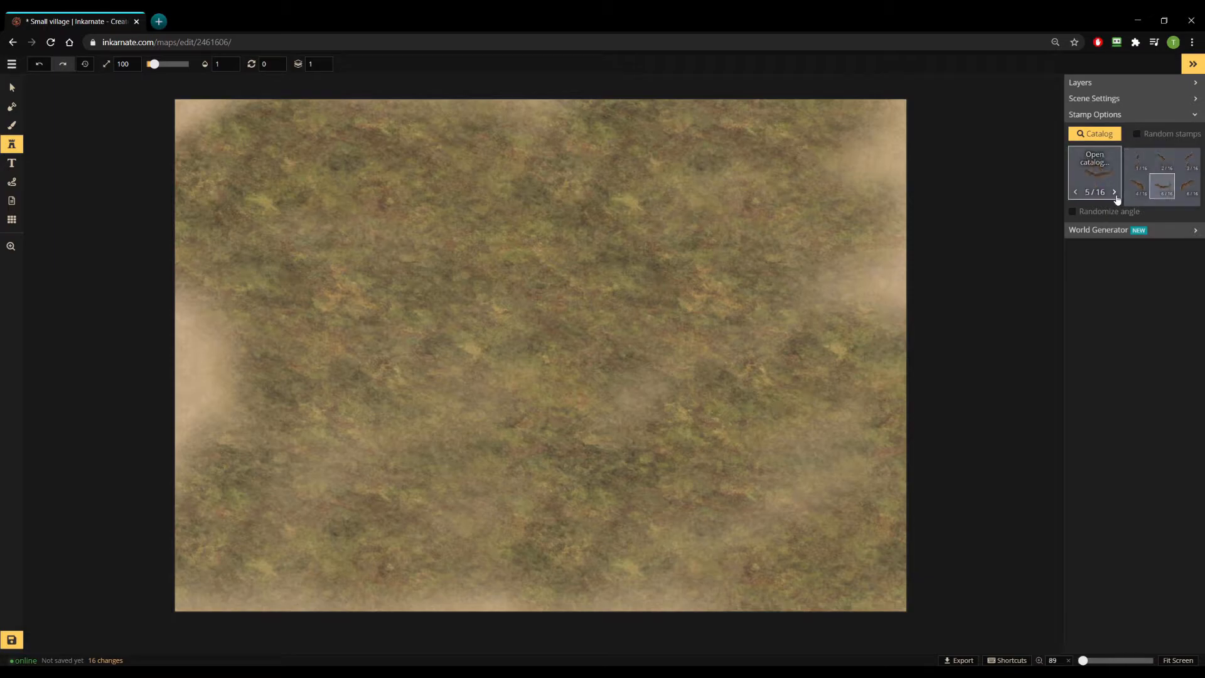
click(1116, 193)
click(1115, 194)
click(1115, 193)
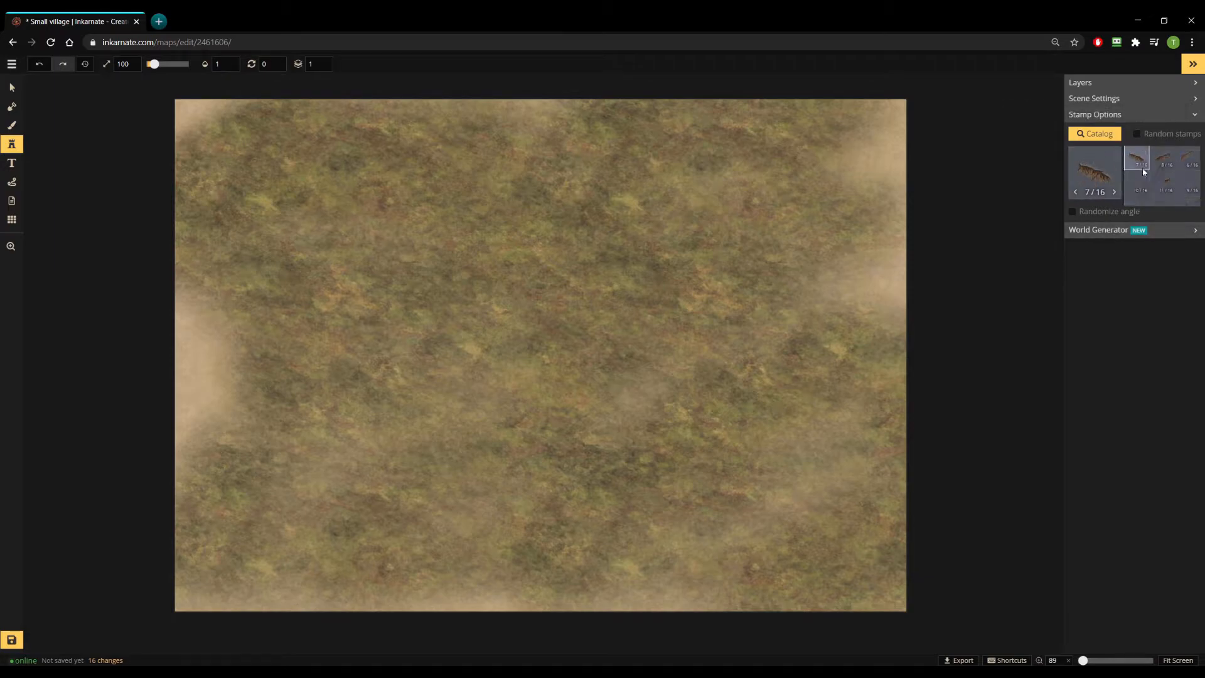
scroll(1155, 169, up, 2)
scroll(1163, 185, down, 2)
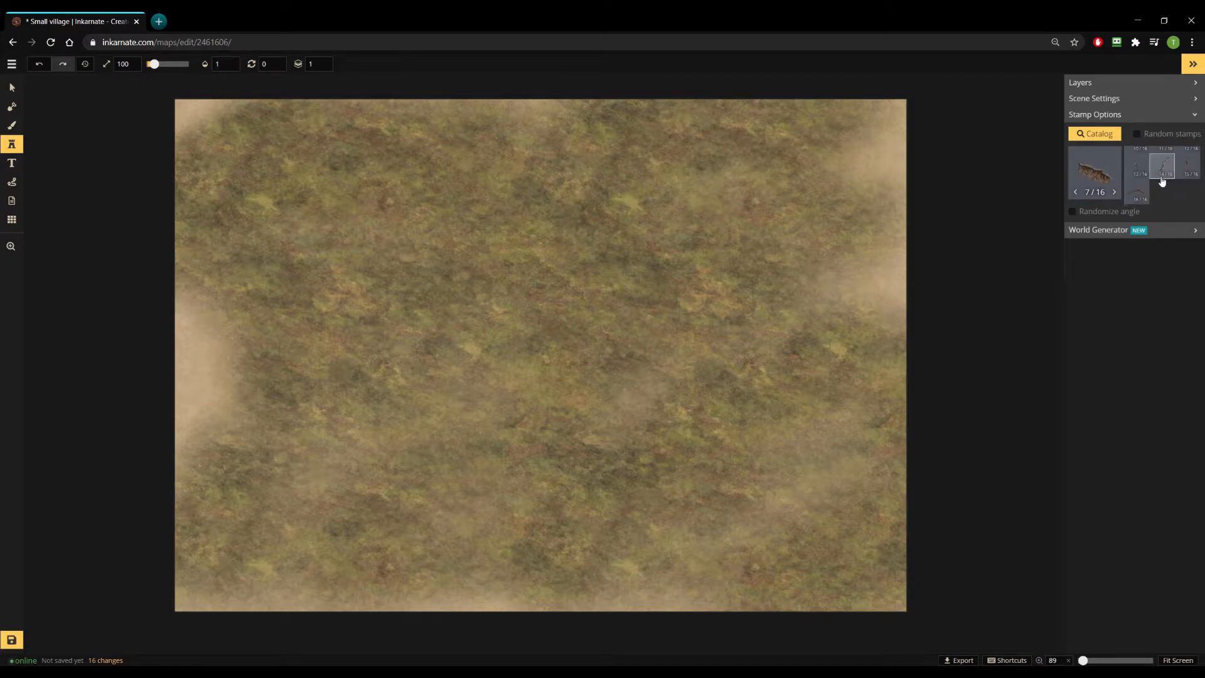
click(1136, 192)
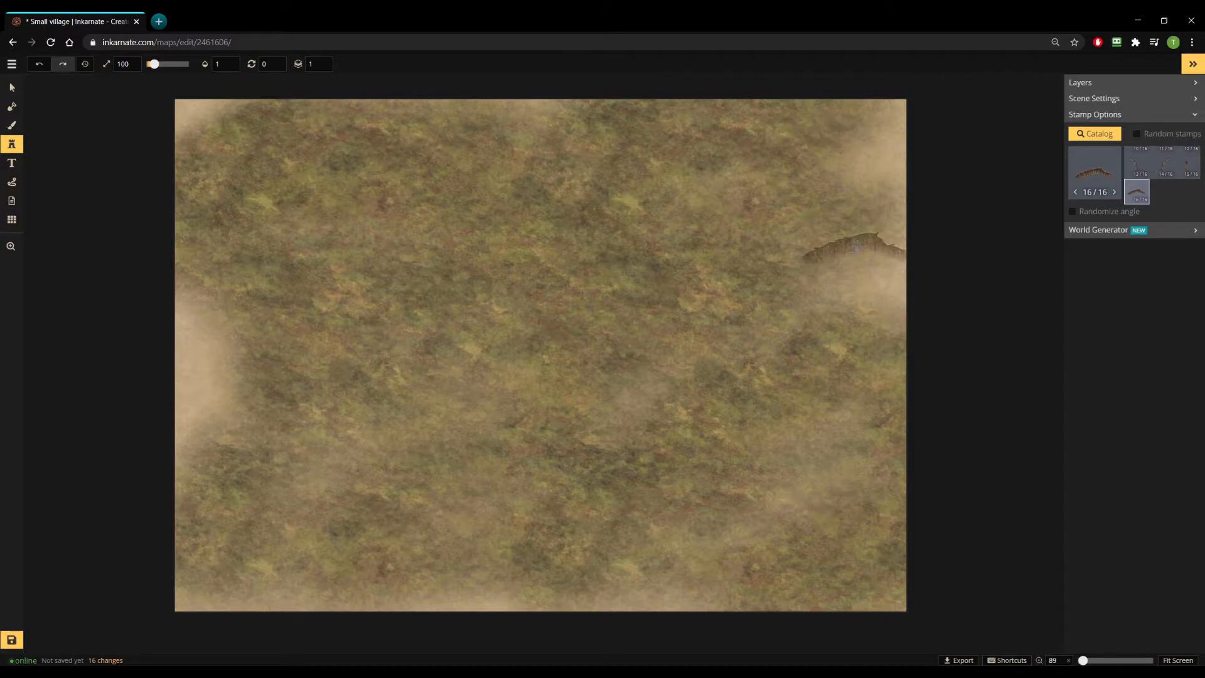
click(854, 240)
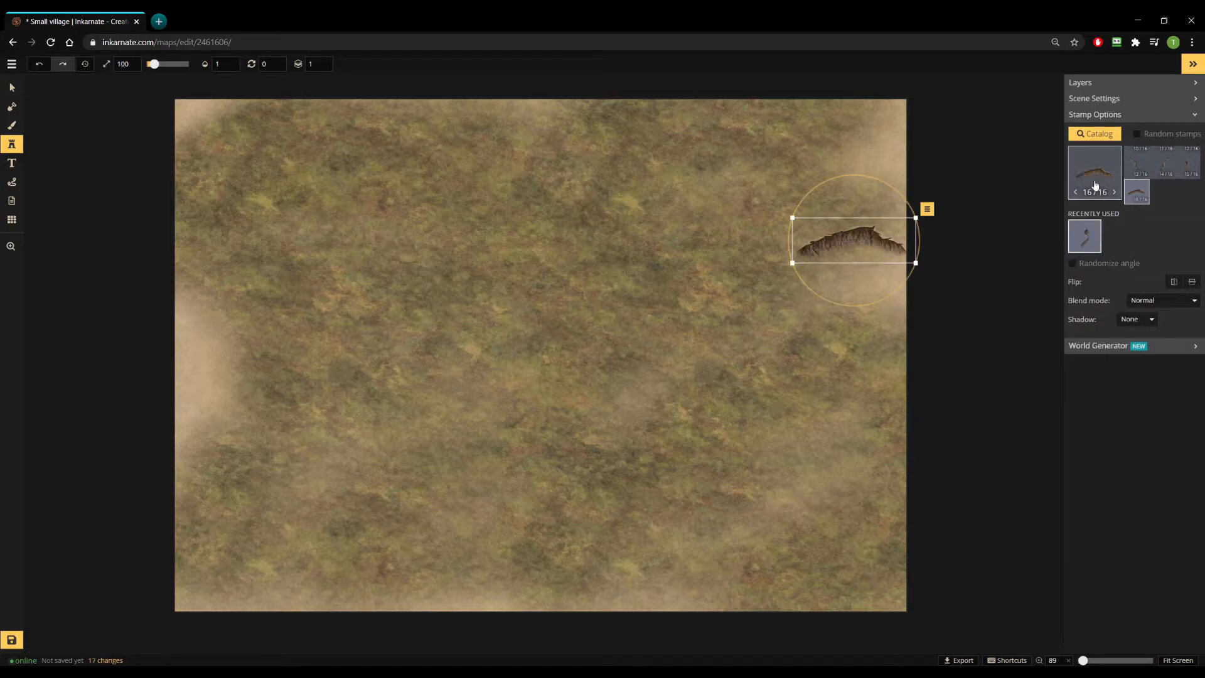
Place cliff variant 5 of 16 at size 118 so it joins the west end of the first cliff.
click(1075, 192)
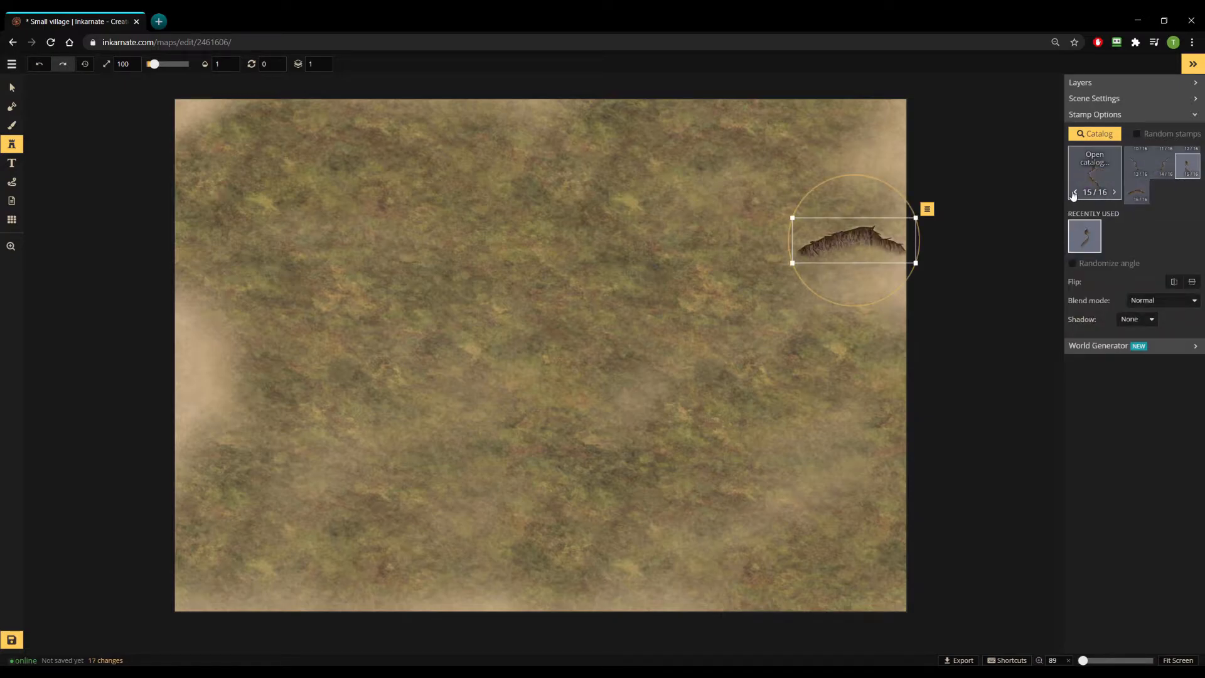
click(1074, 192)
click(1074, 192)
click(1075, 192)
click(1075, 192)
click(1075, 193)
click(1074, 192)
click(1075, 192)
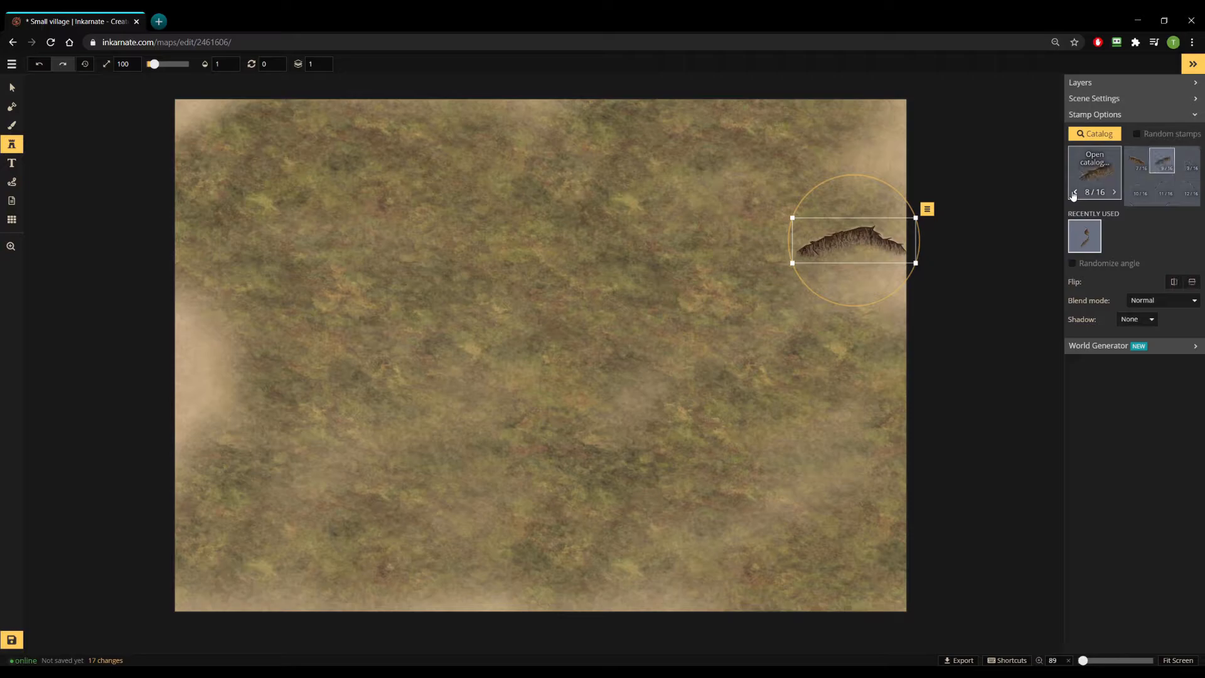
click(1074, 192)
click(1075, 192)
click(1073, 194)
click(729, 272)
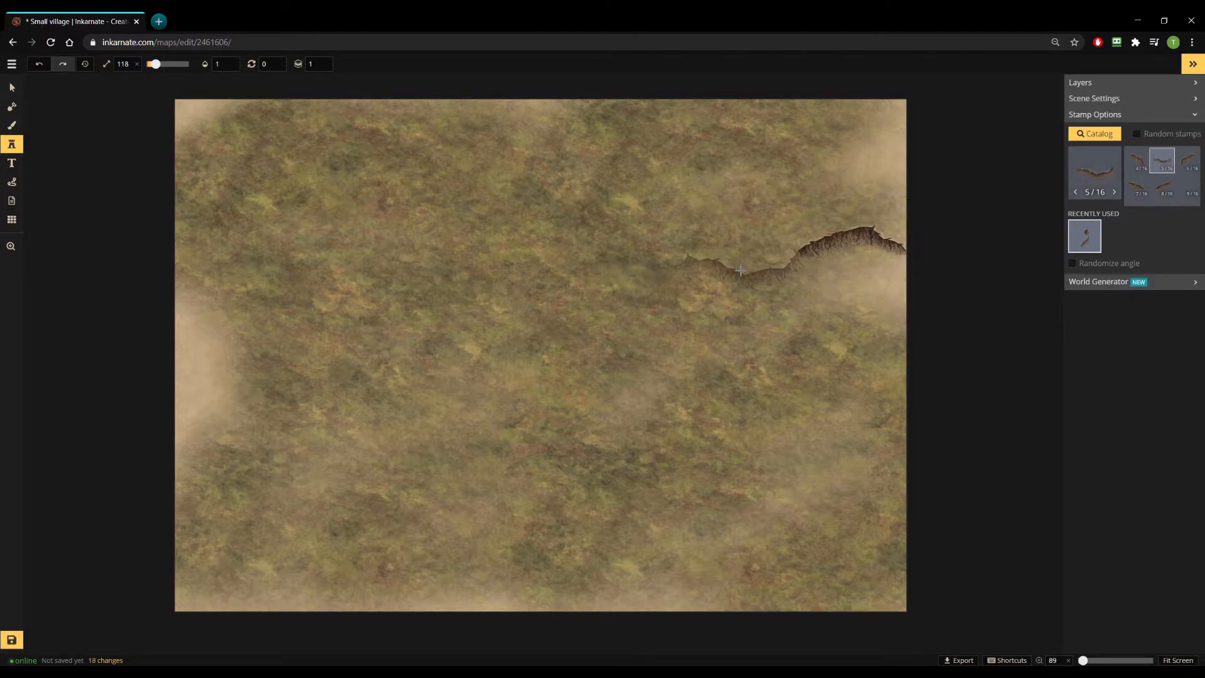
Extend the cliff line westward with variant 6 at size 118 and, past a small gap, variant 7 at size 138.
click(1114, 193)
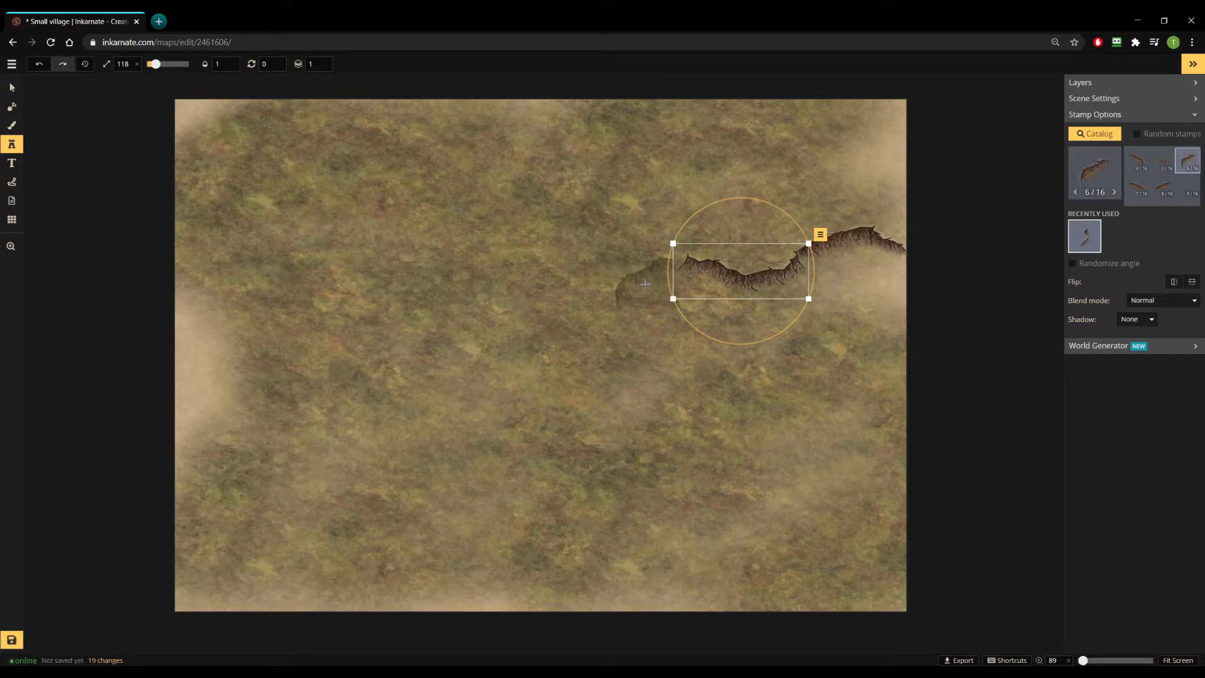
click(660, 282)
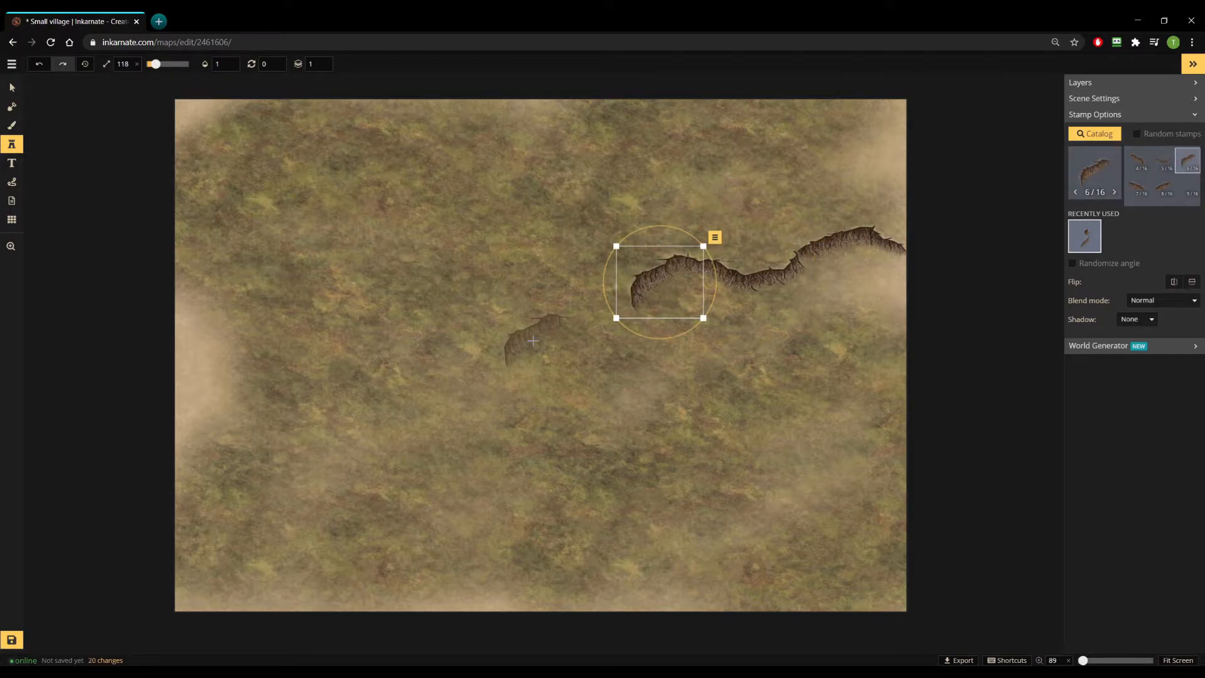
click(1118, 197)
click(1130, 82)
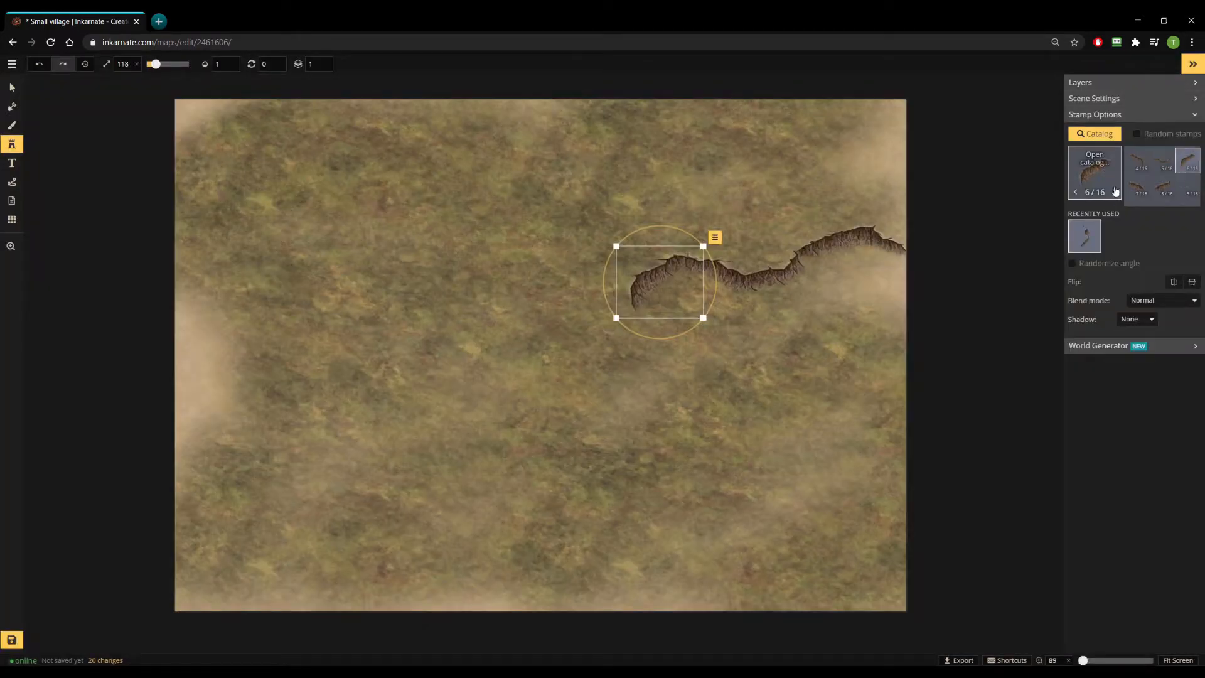
click(1115, 192)
key(Escape)
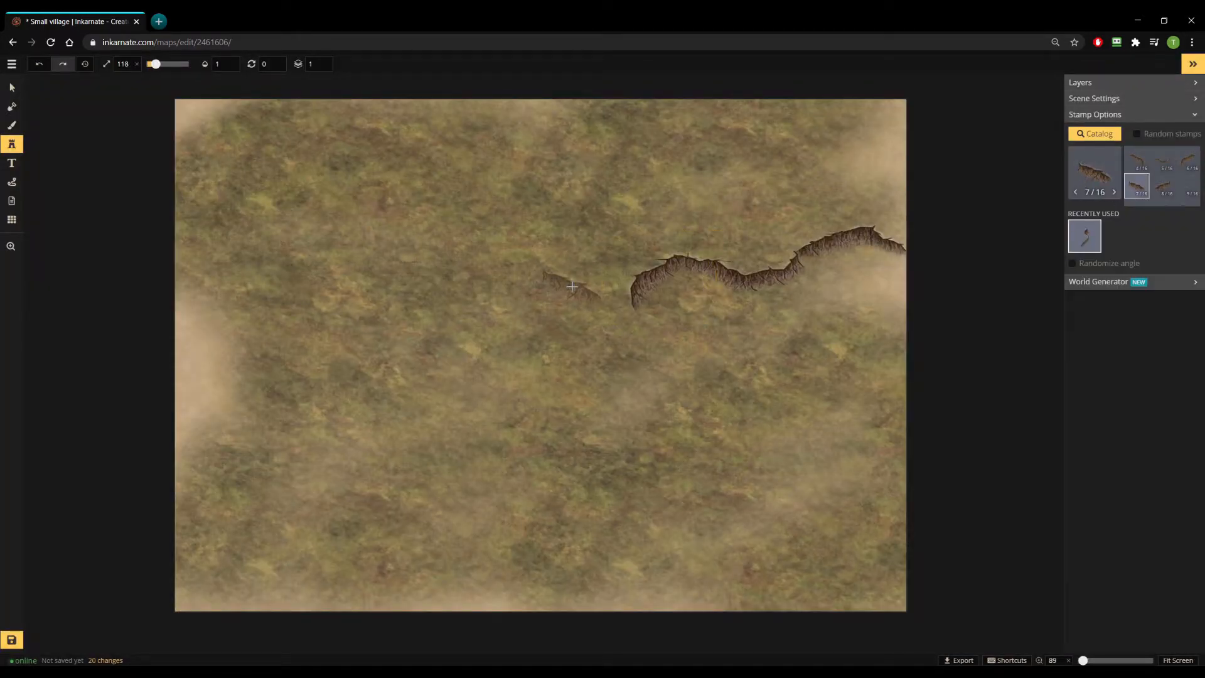
scroll(573, 289, up, 4)
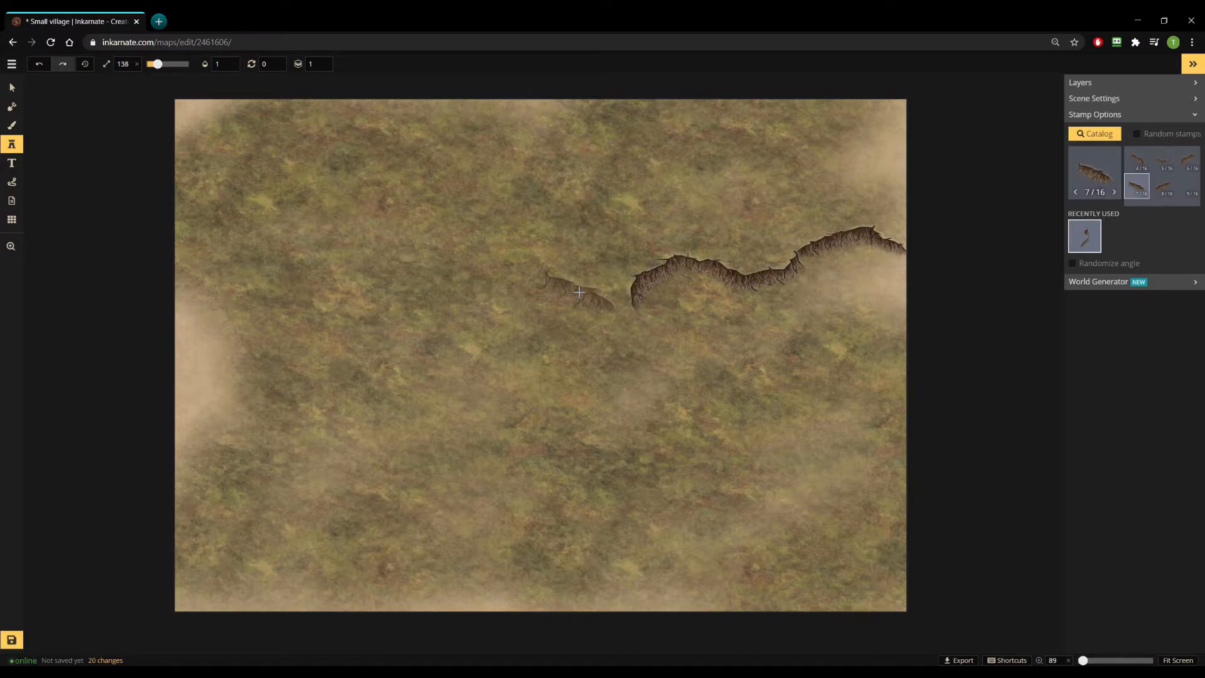
click(579, 293)
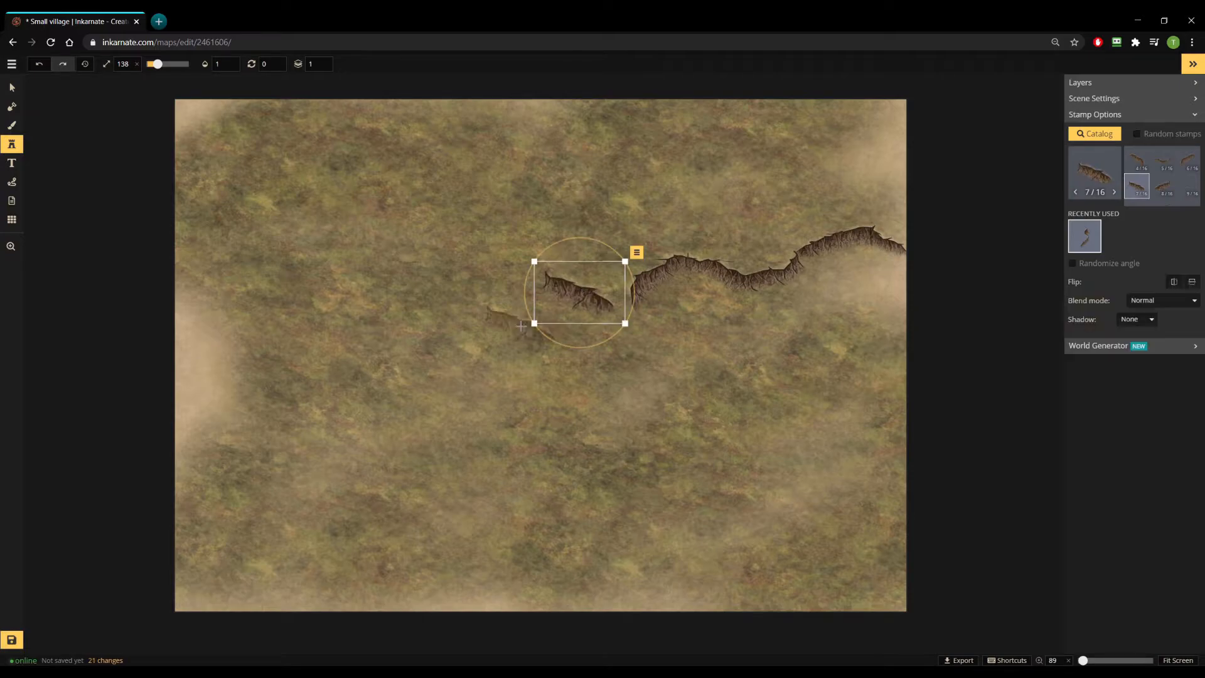
Search the stamp catalog for "tre", choose Deciduous Trees, and set their placement radius to 85 and density to 61.
click(1095, 171)
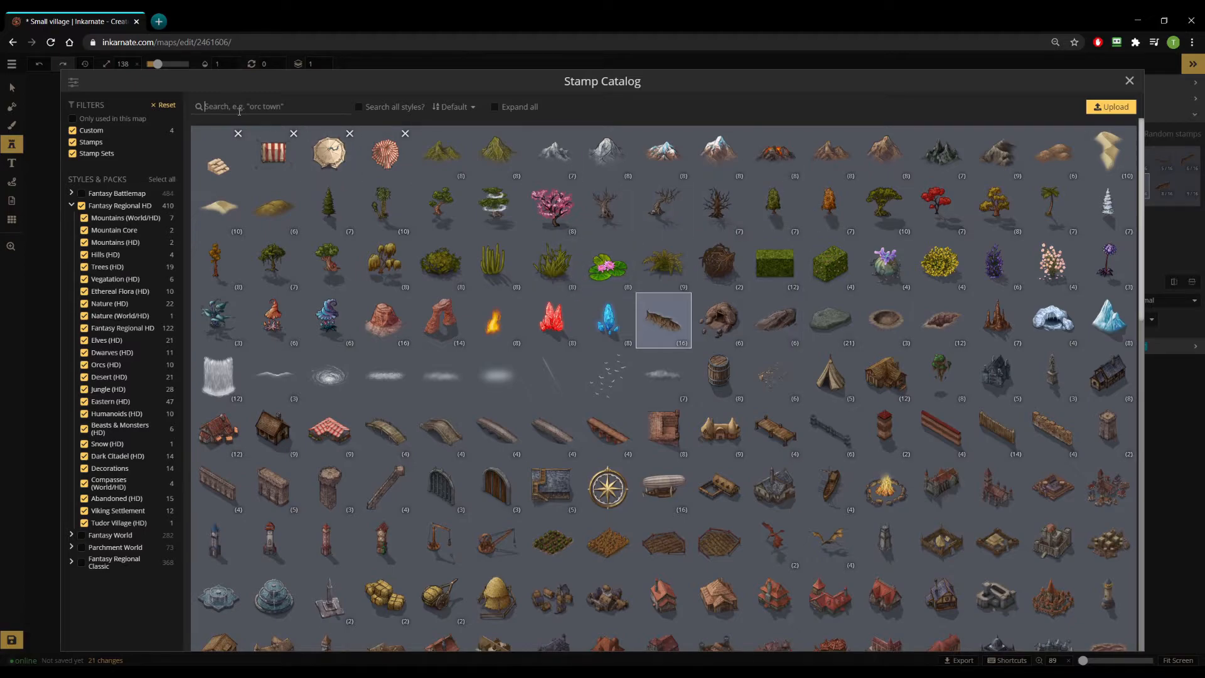
text(re)
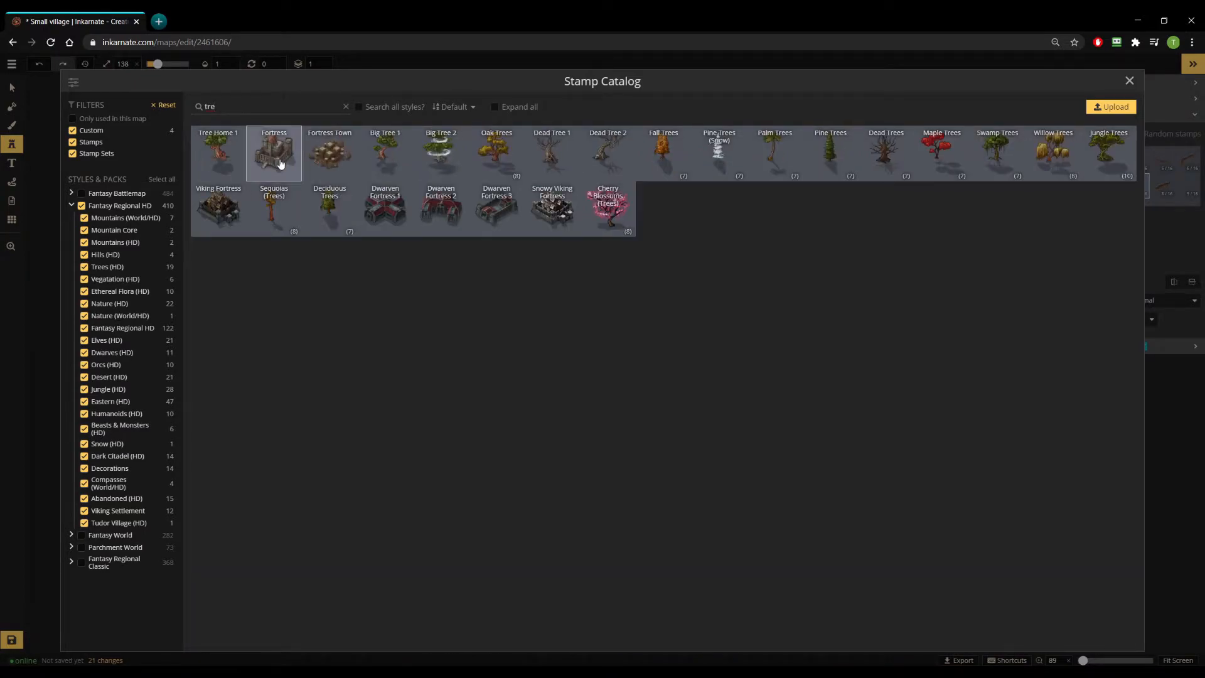
click(339, 220)
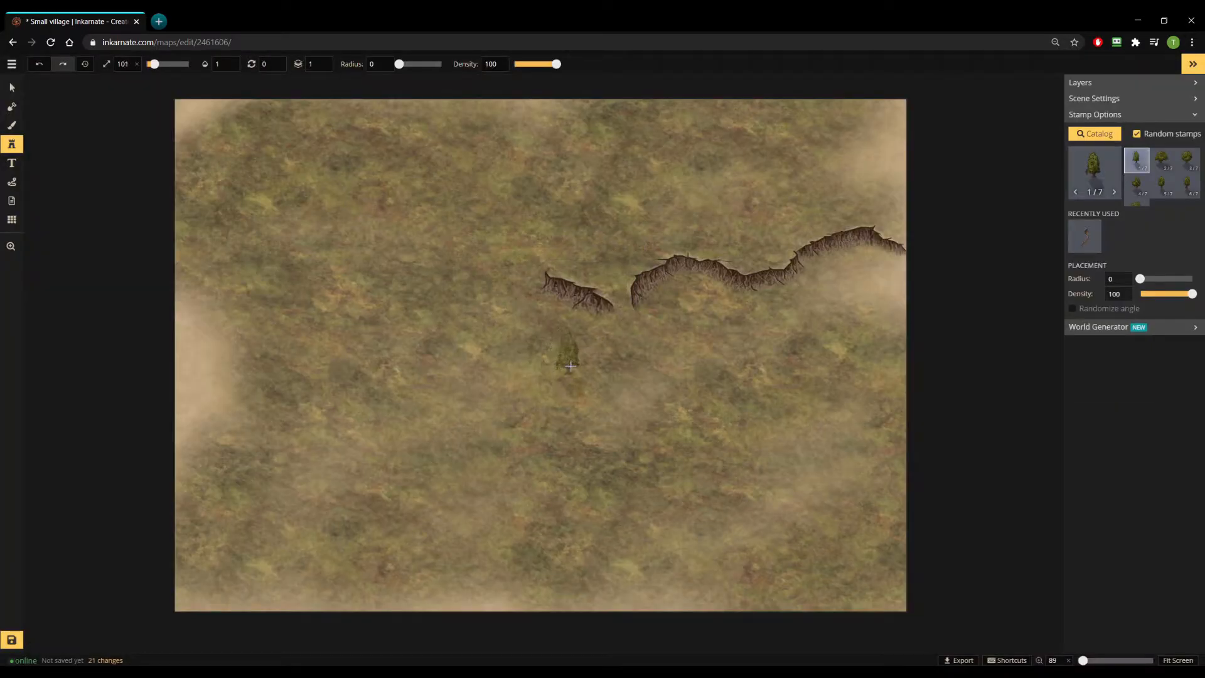
drag(398, 64, 435, 63)
drag(556, 63, 537, 63)
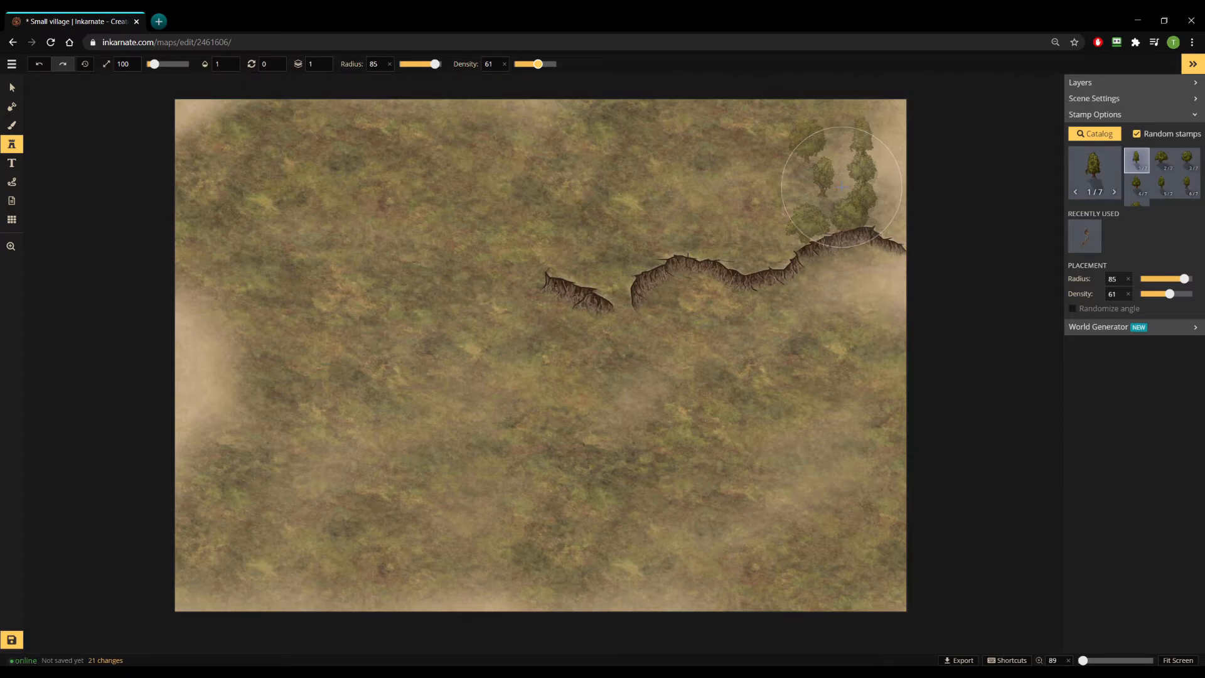
Scatter deciduous trees across the map's north and northwest above the cliffs, thickening the forest at density 85.
drag(841, 187, 674, 179)
mouse_move(533, 215)
mouse_down()
mouse_move(398, 181)
mouse_move(219, 196)
mouse_move(331, 352)
mouse_move(264, 286)
mouse_move(241, 287)
mouse_move(323, 308)
mouse_move(453, 305)
mouse_move(328, 222)
mouse_move(333, 300)
mouse_move(370, 295)
mouse_up()
drag(538, 64, 550, 64)
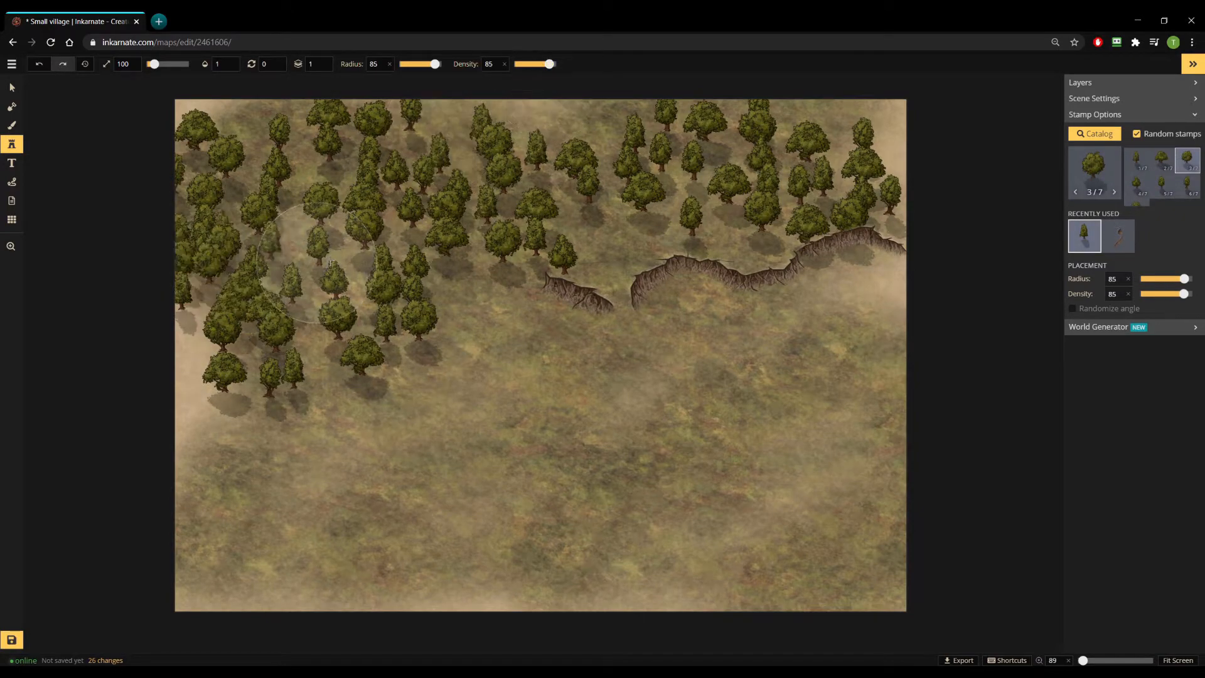
drag(401, 189, 477, 125)
click(857, 162)
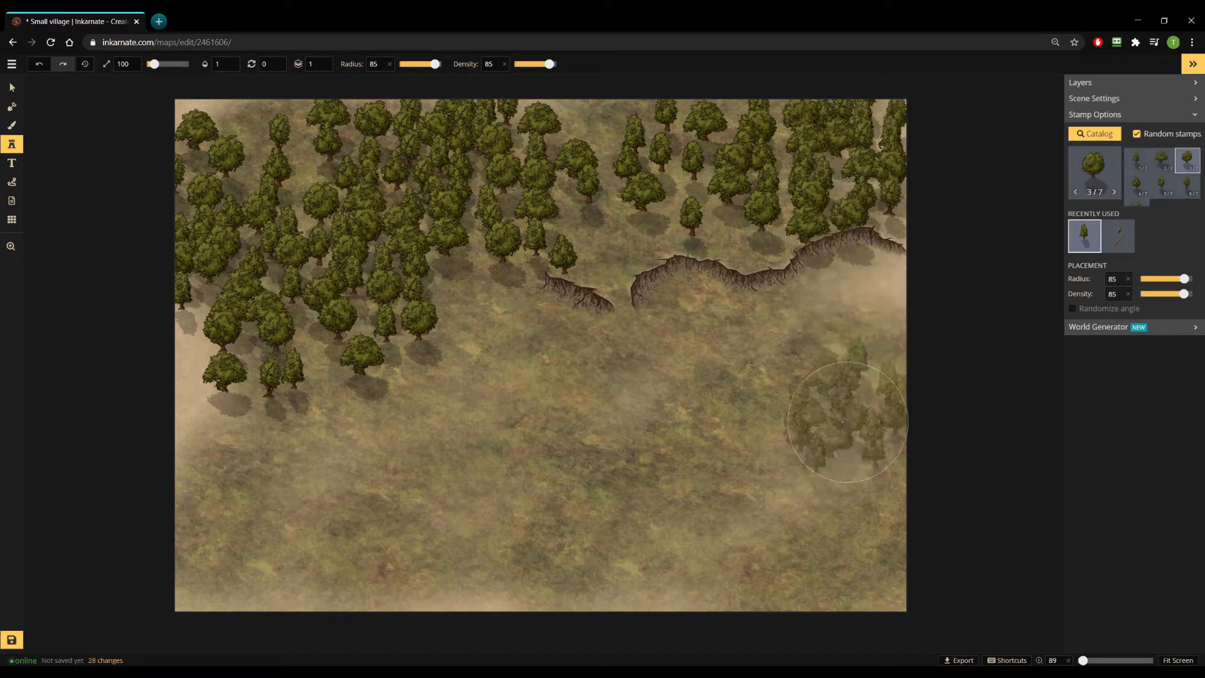
Clear the stamp catalog search and browse the full Fantasy Regional HD collection for suitable village building sets.
click(1106, 143)
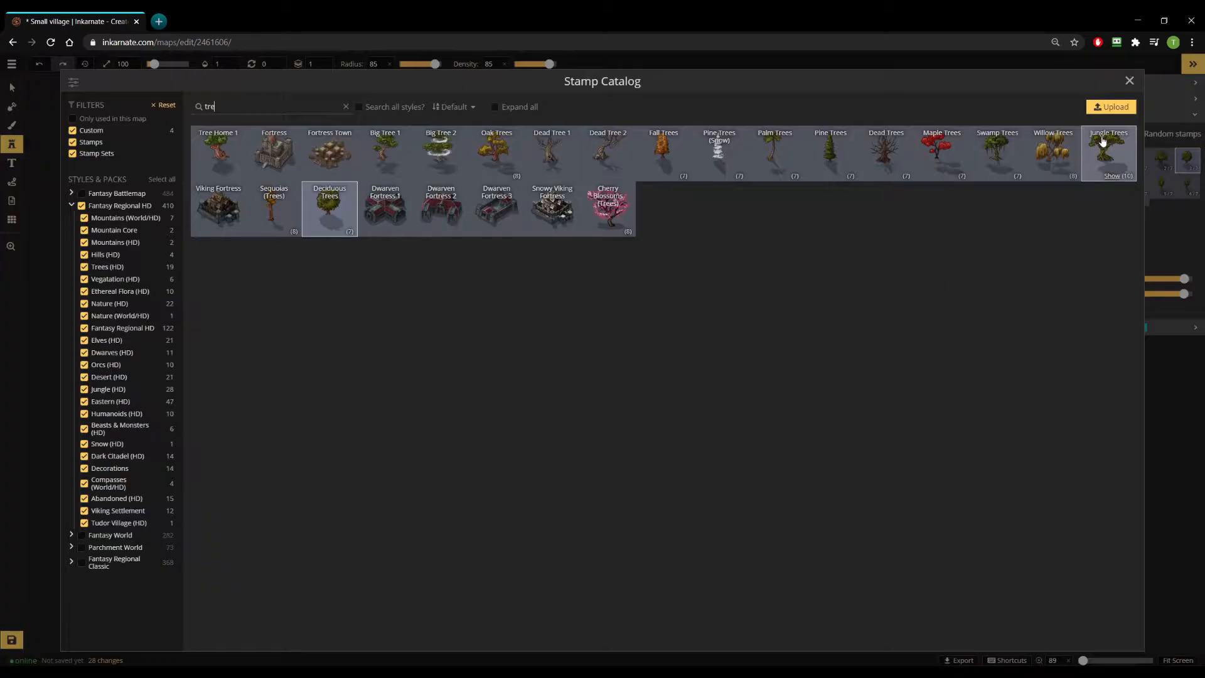
click(345, 107)
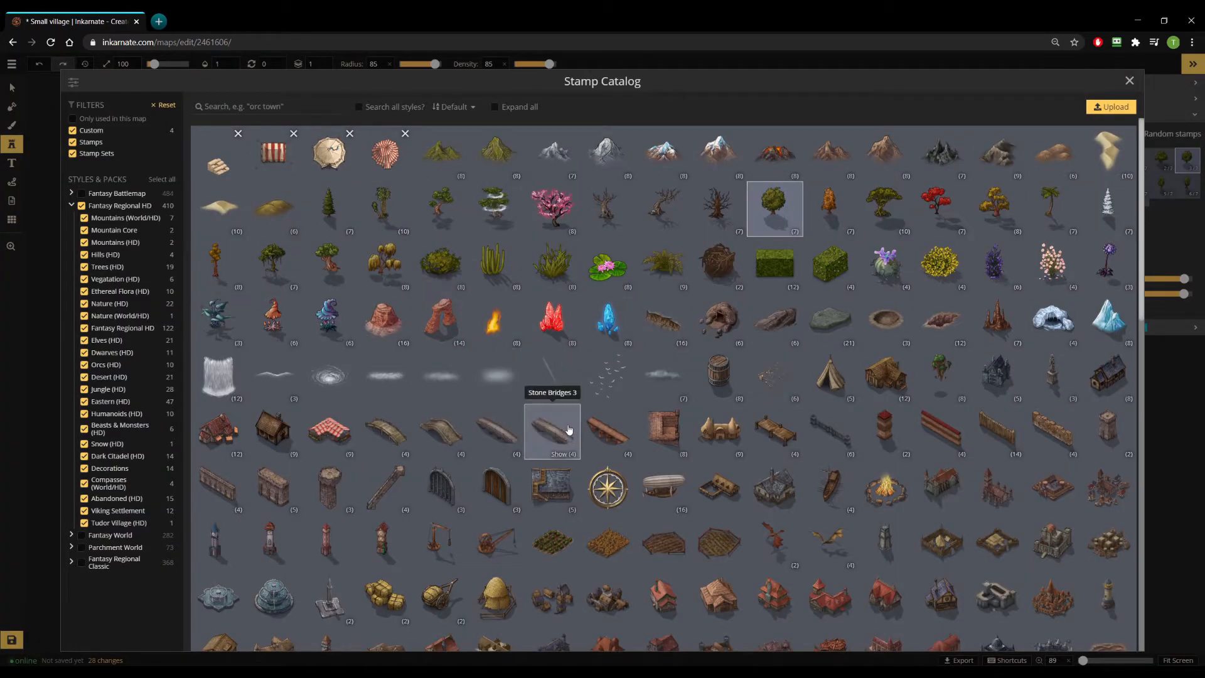
scroll(578, 433, down, 1)
scroll(579, 429, down, 2)
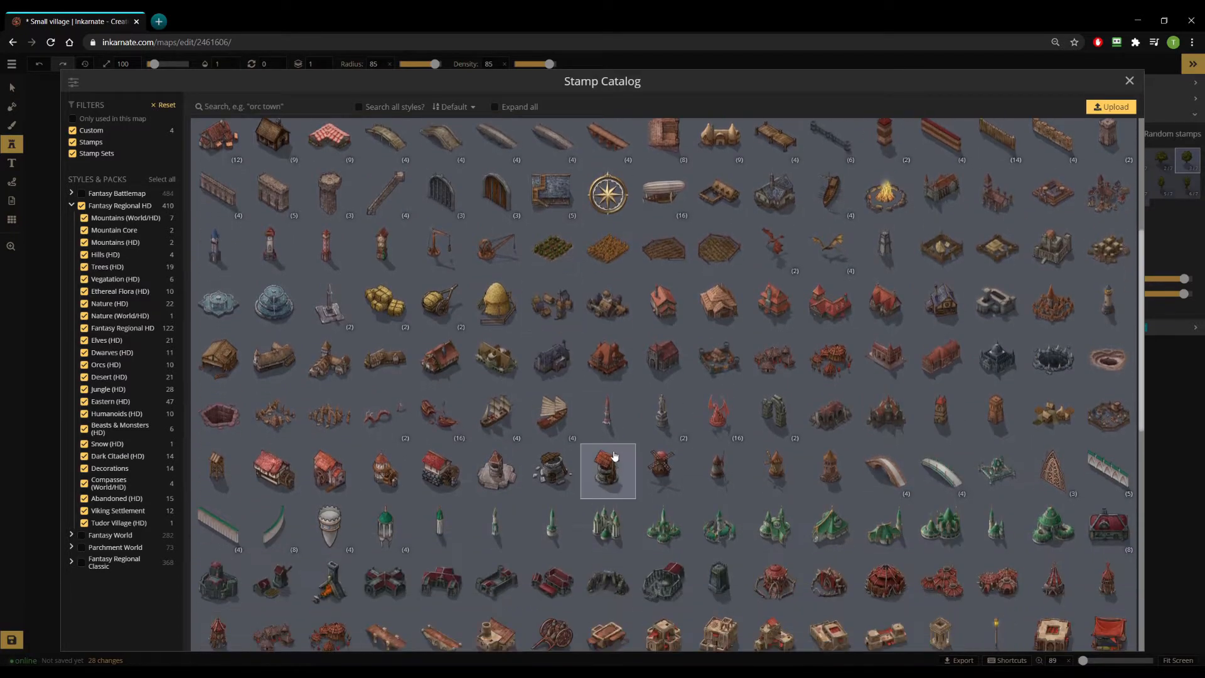
scroll(612, 446, down, 1)
scroll(613, 448, down, 3)
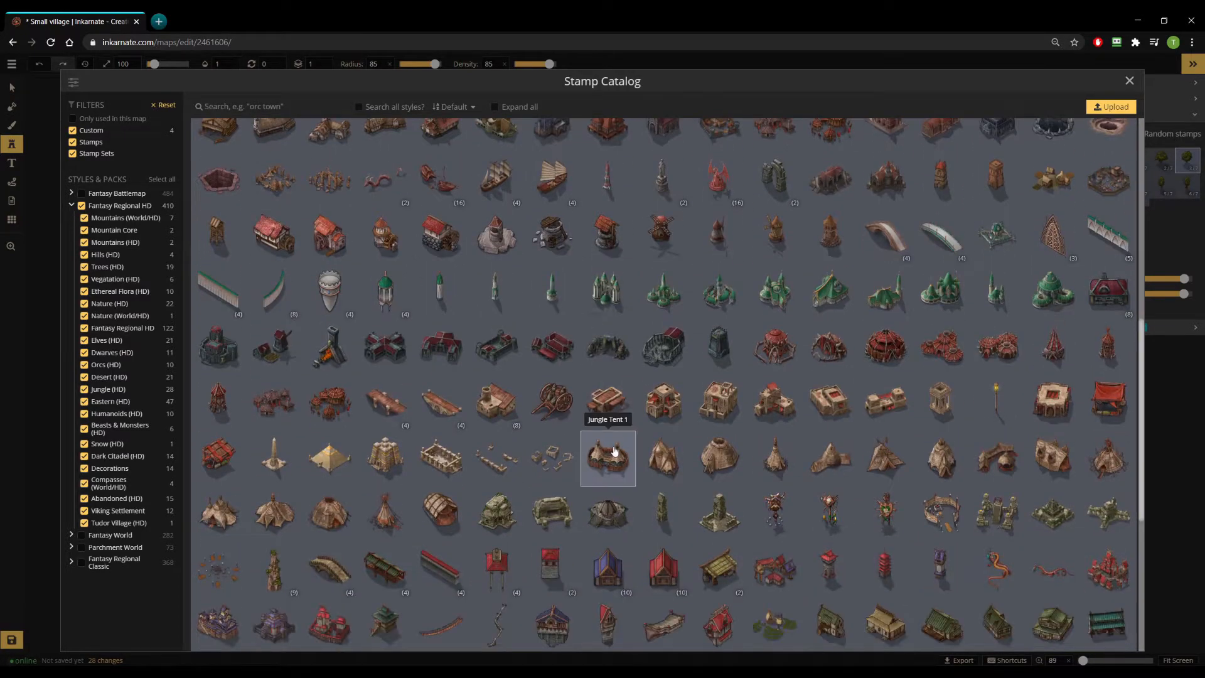
scroll(614, 450, down, 3)
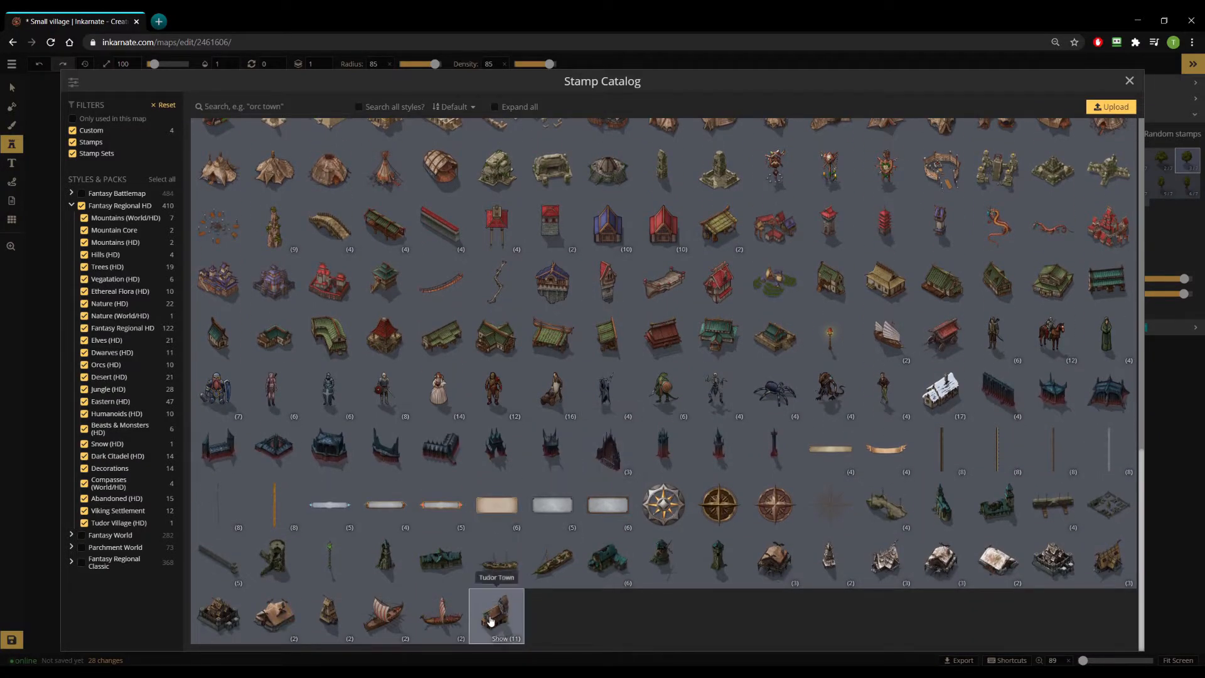
click(495, 616)
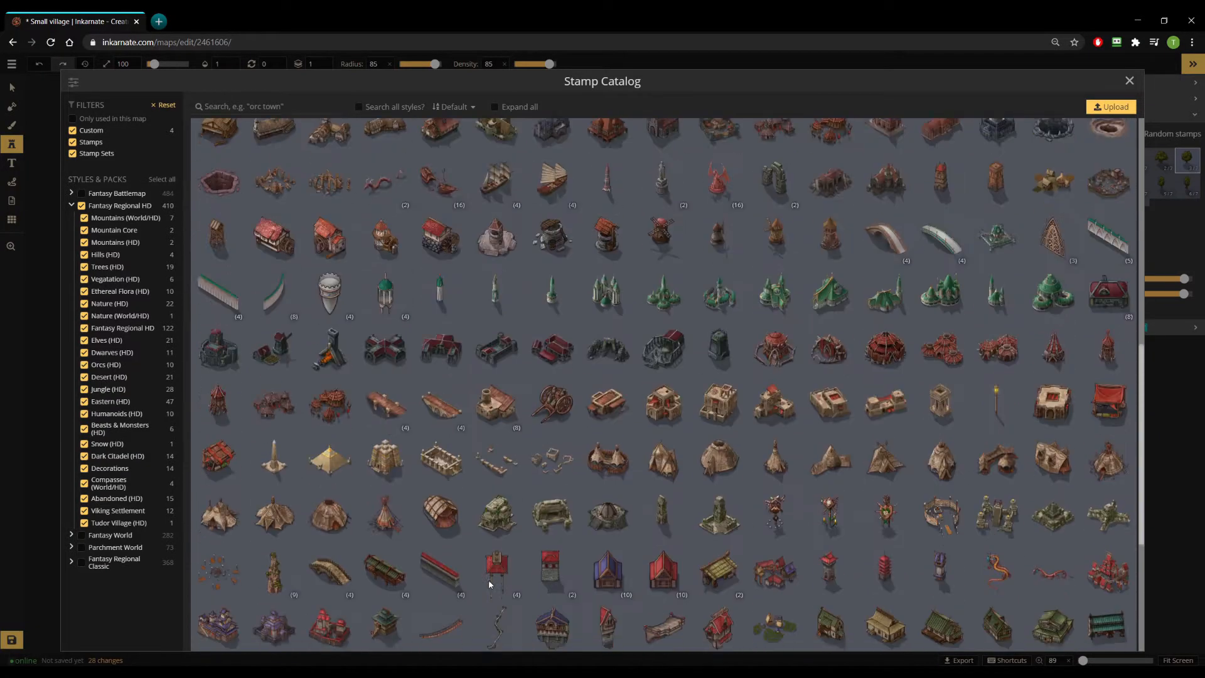
scroll(490, 585, up, 2)
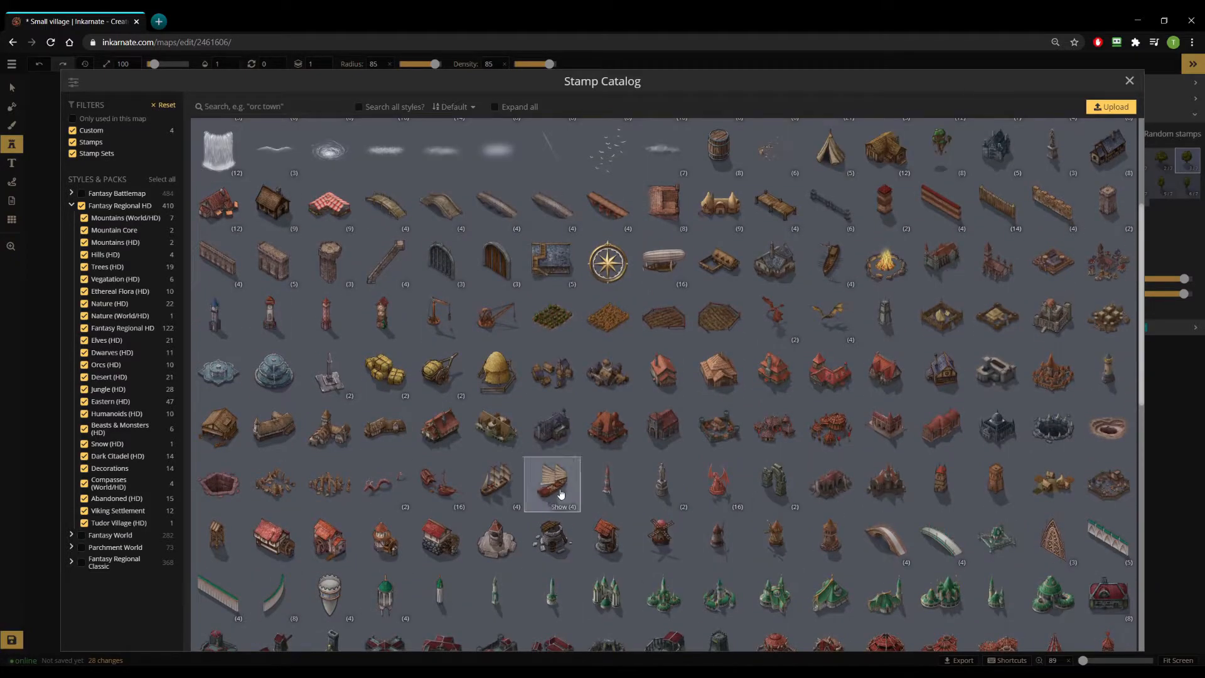
scroll(590, 456, up, 1)
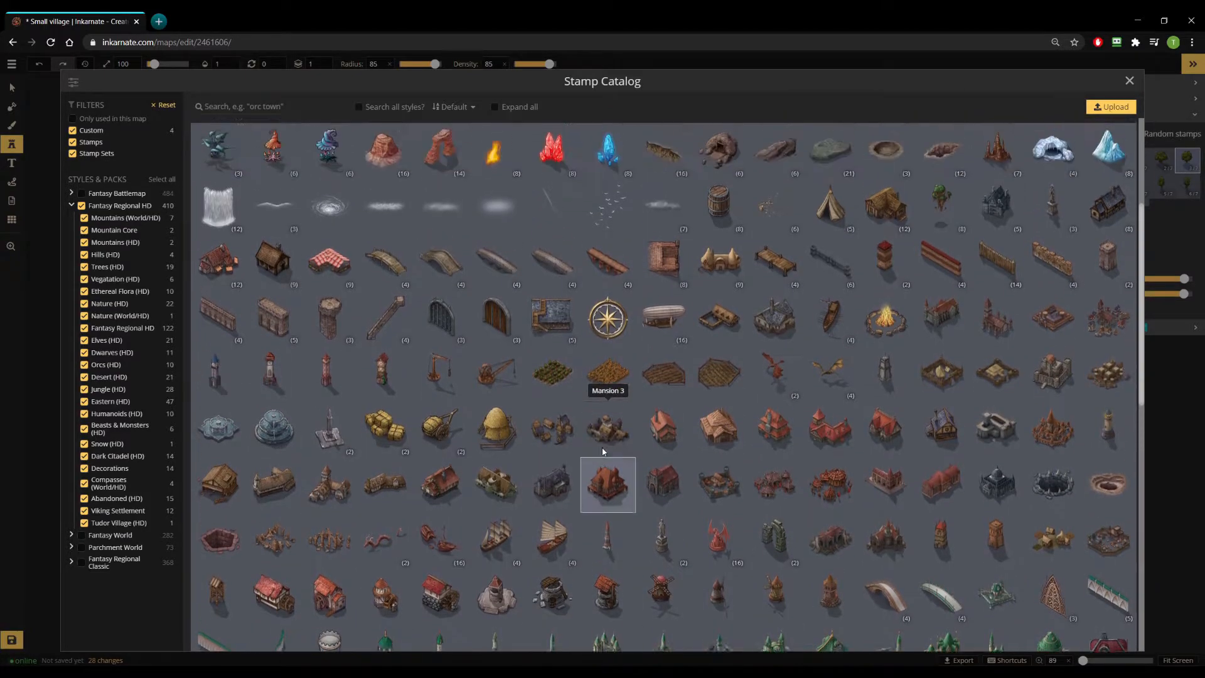
scroll(502, 386, up, 3)
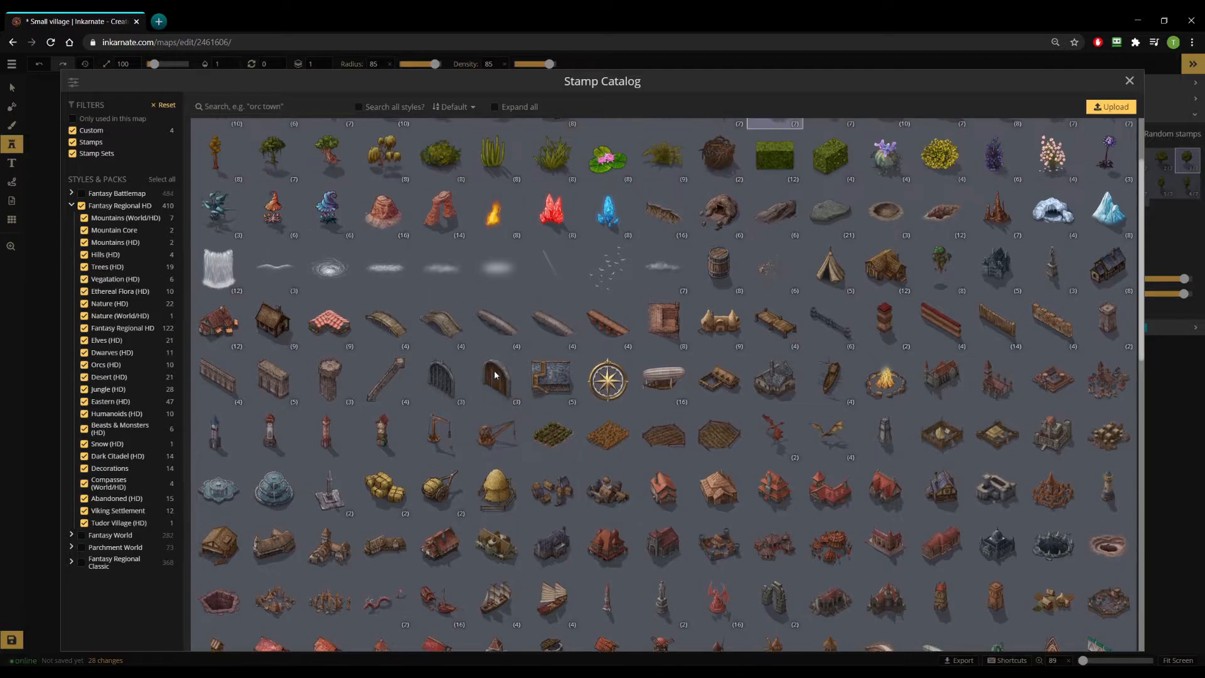
scroll(567, 427, down, 8)
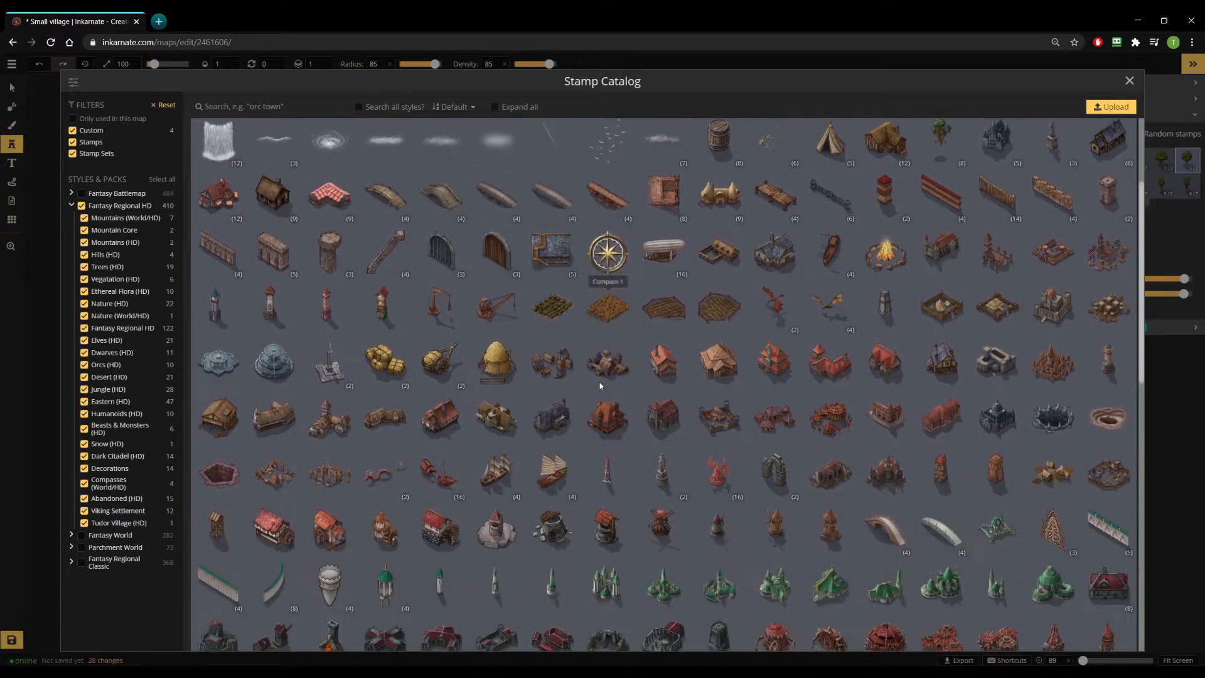
scroll(722, 398, down, 5)
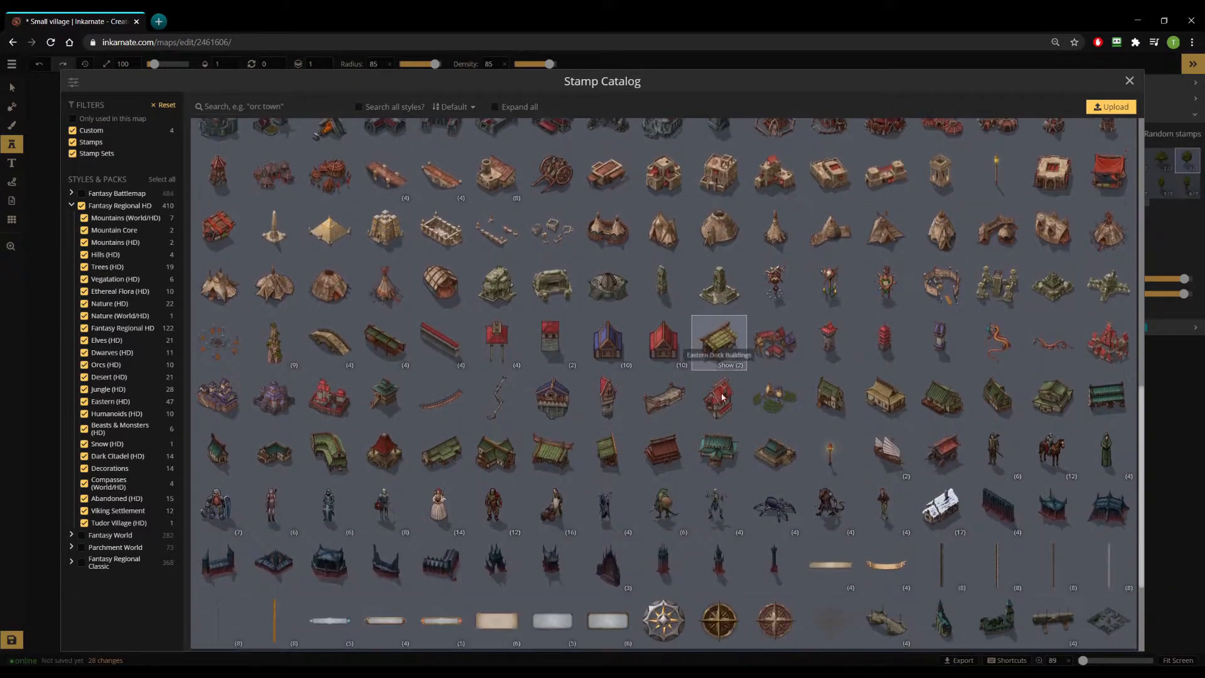
scroll(721, 398, down, 2)
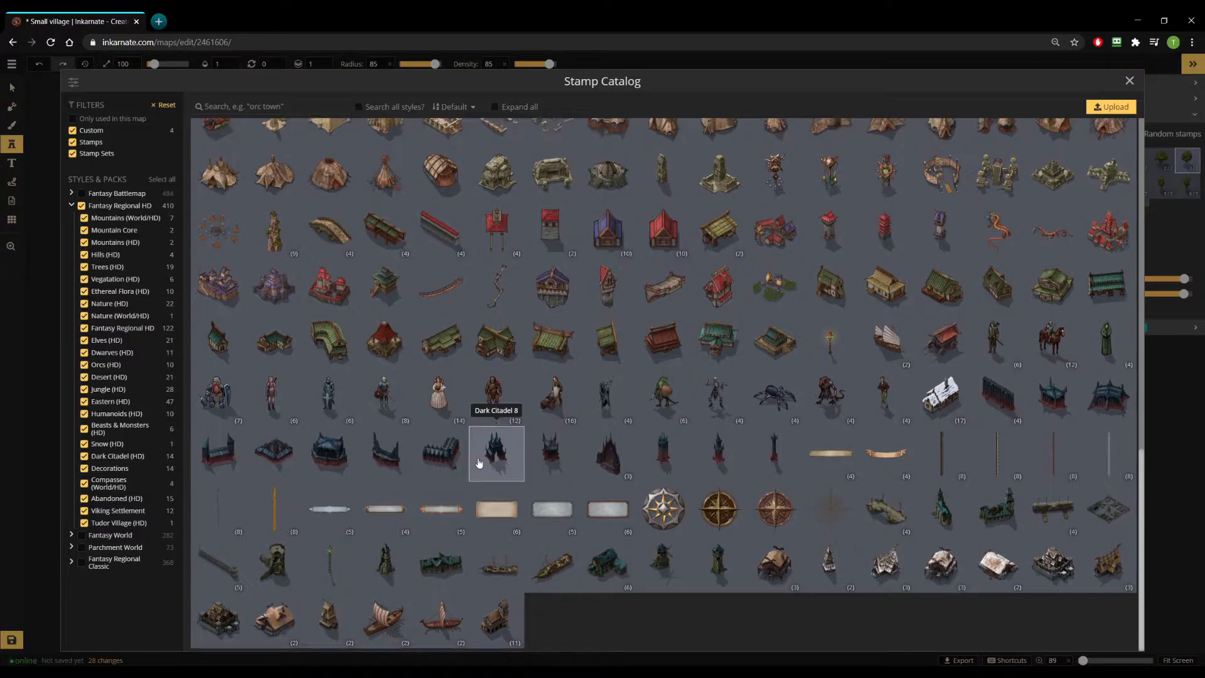
scroll(478, 463, up, 2)
scroll(478, 462, up, 1)
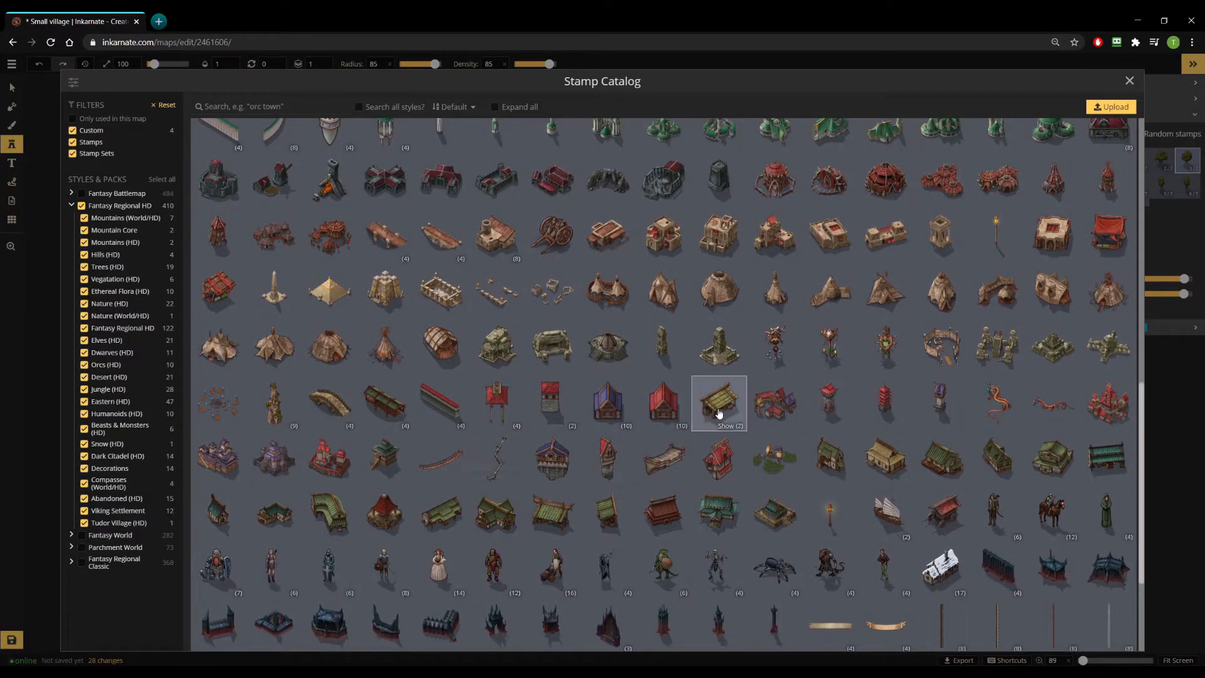
scroll(697, 414, up, 1)
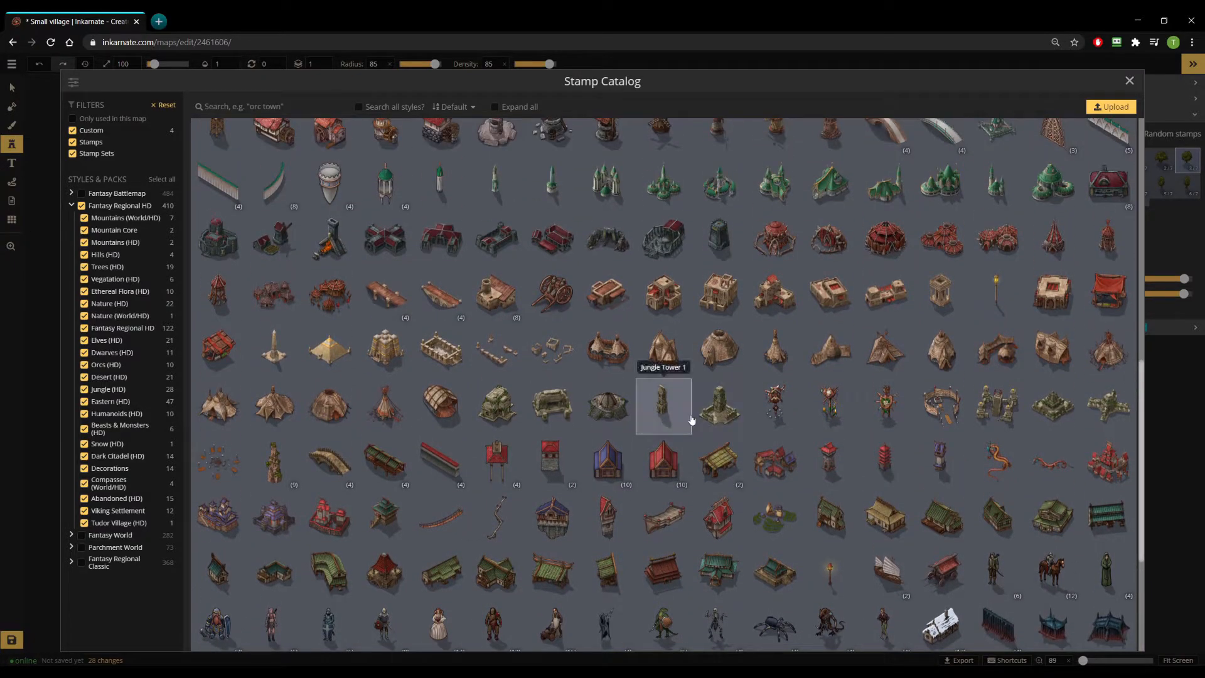
scroll(688, 419, up, 1)
scroll(688, 421, up, 1)
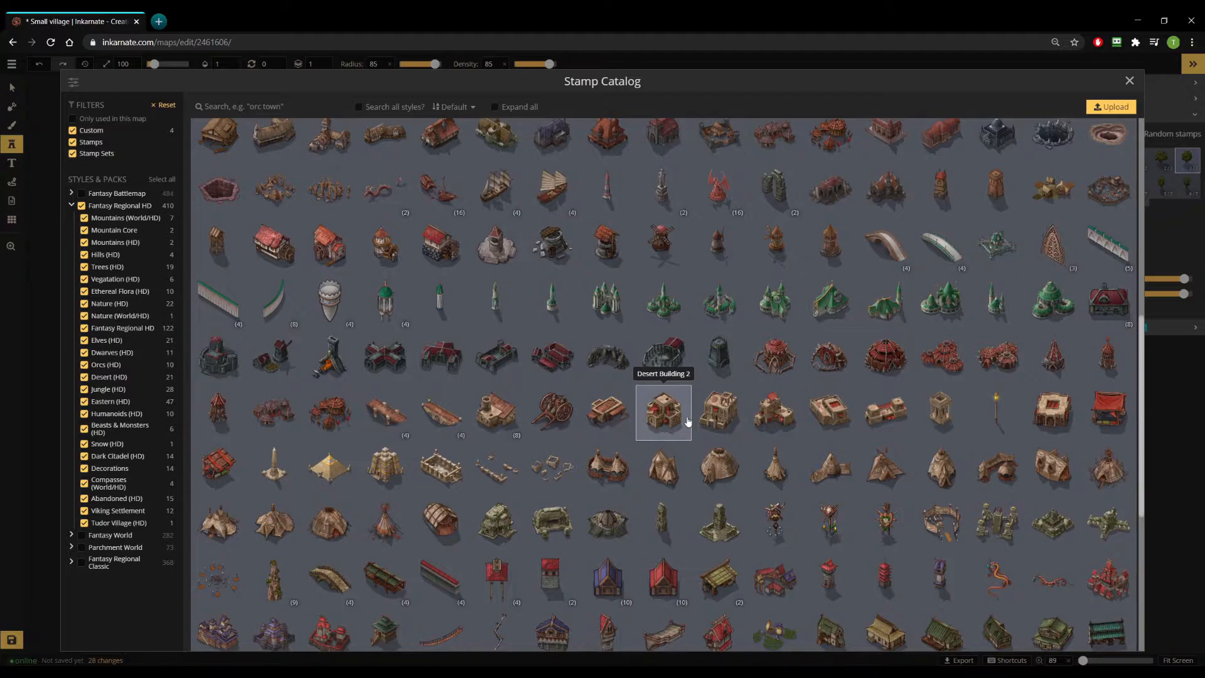
scroll(688, 421, up, 1)
scroll(688, 421, up, 1)
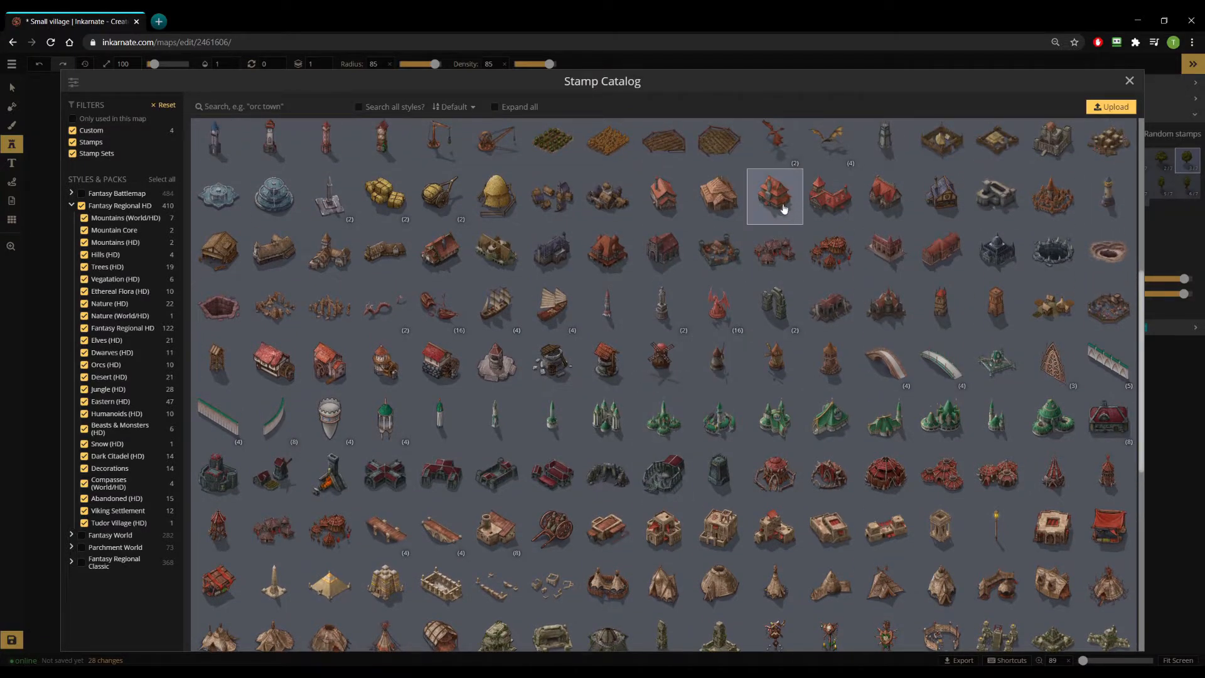
scroll(615, 433, up, 3)
scroll(619, 436, up, 2)
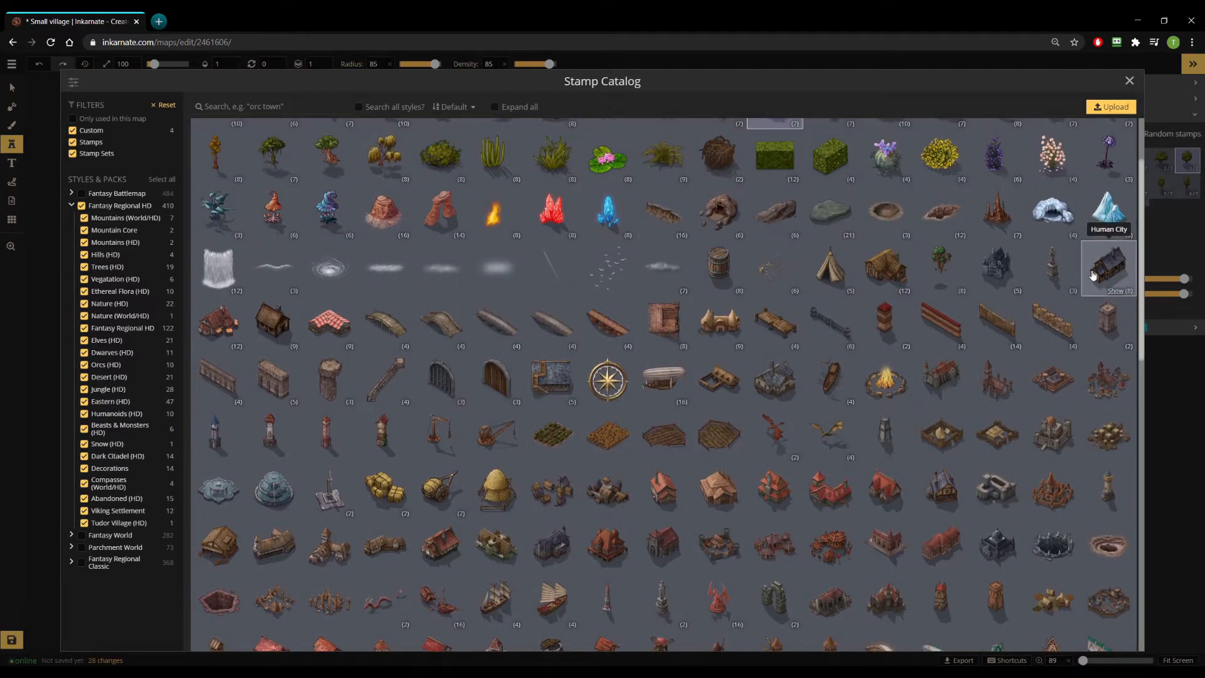
Choose the Human Town Set with random stamps and place house clusters just below the eastern cliffs.
click(273, 321)
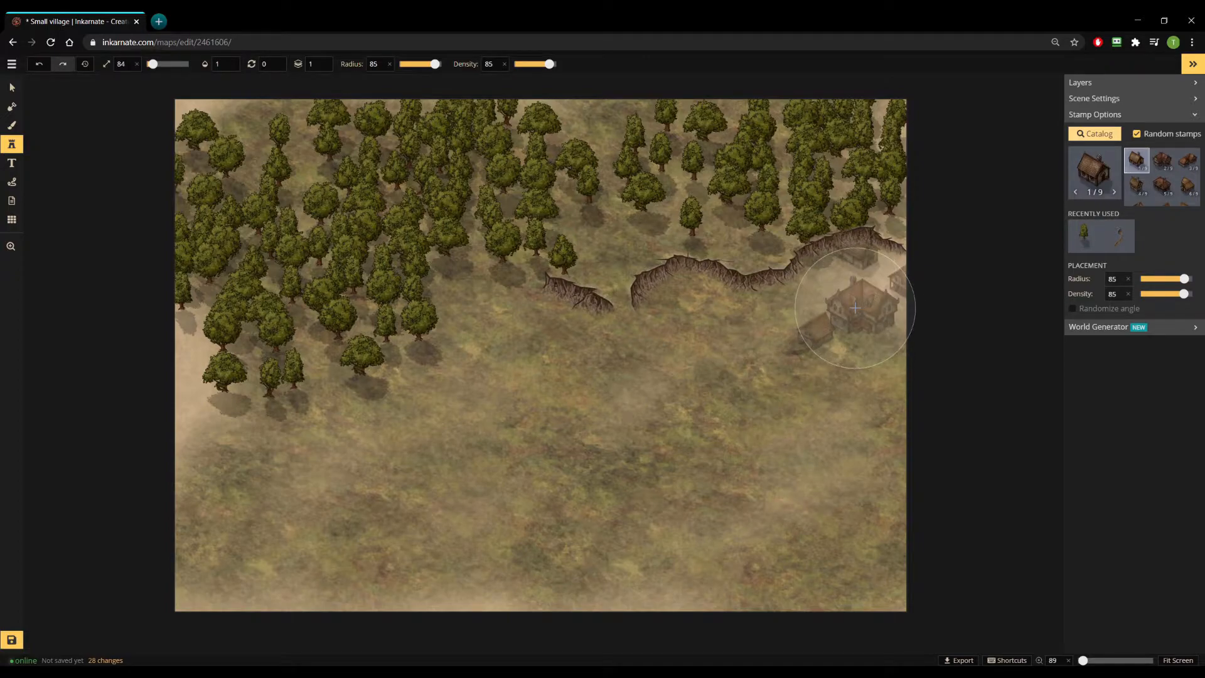
click(862, 308)
click(752, 355)
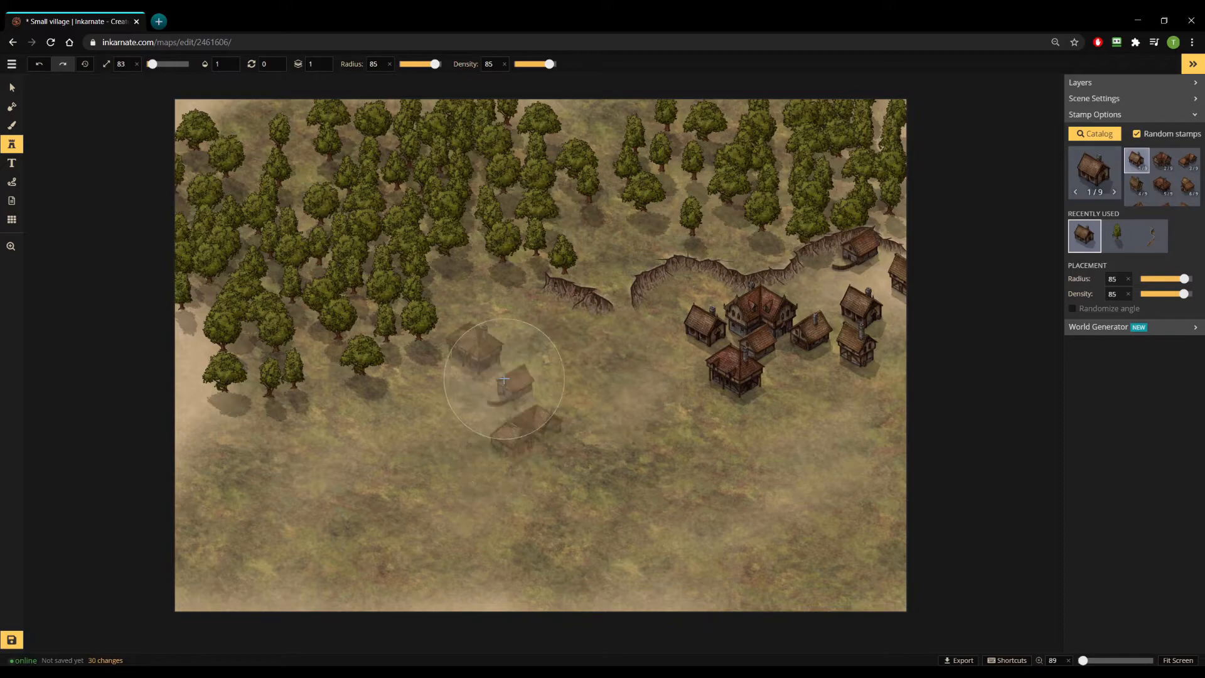
Scatter more house clusters below the western forest, along the eastern edge, in the south centre and in the southwest.
drag(517, 345, 395, 444)
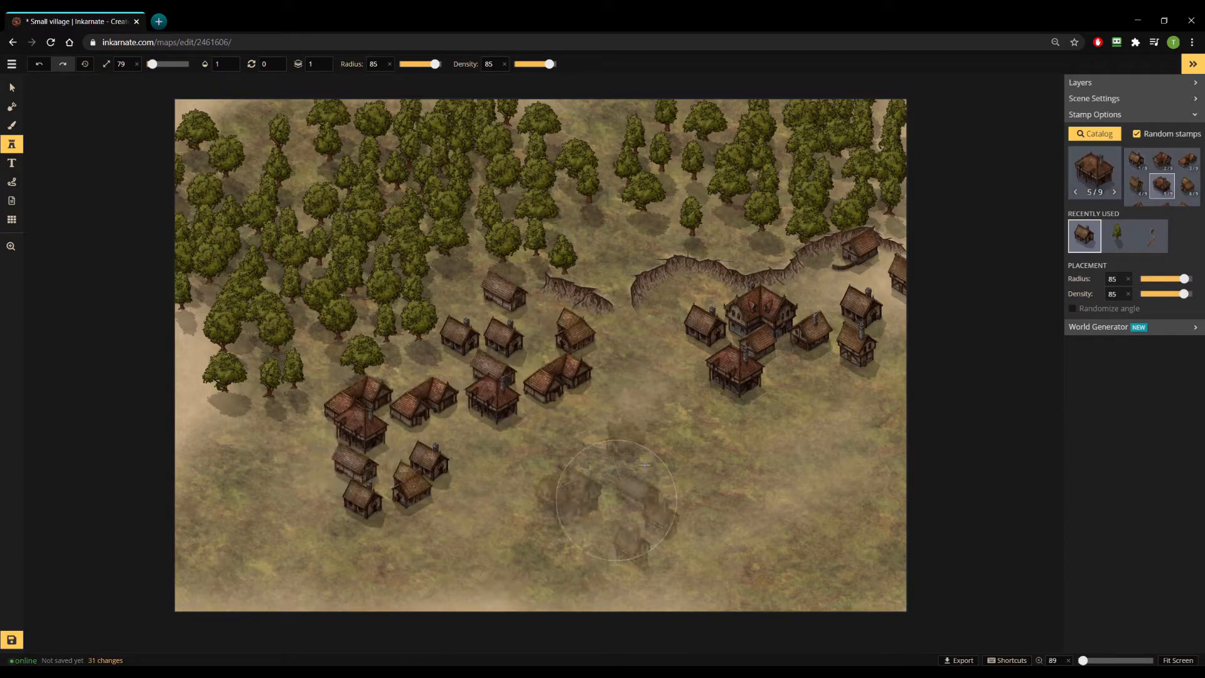
drag(840, 433, 851, 501)
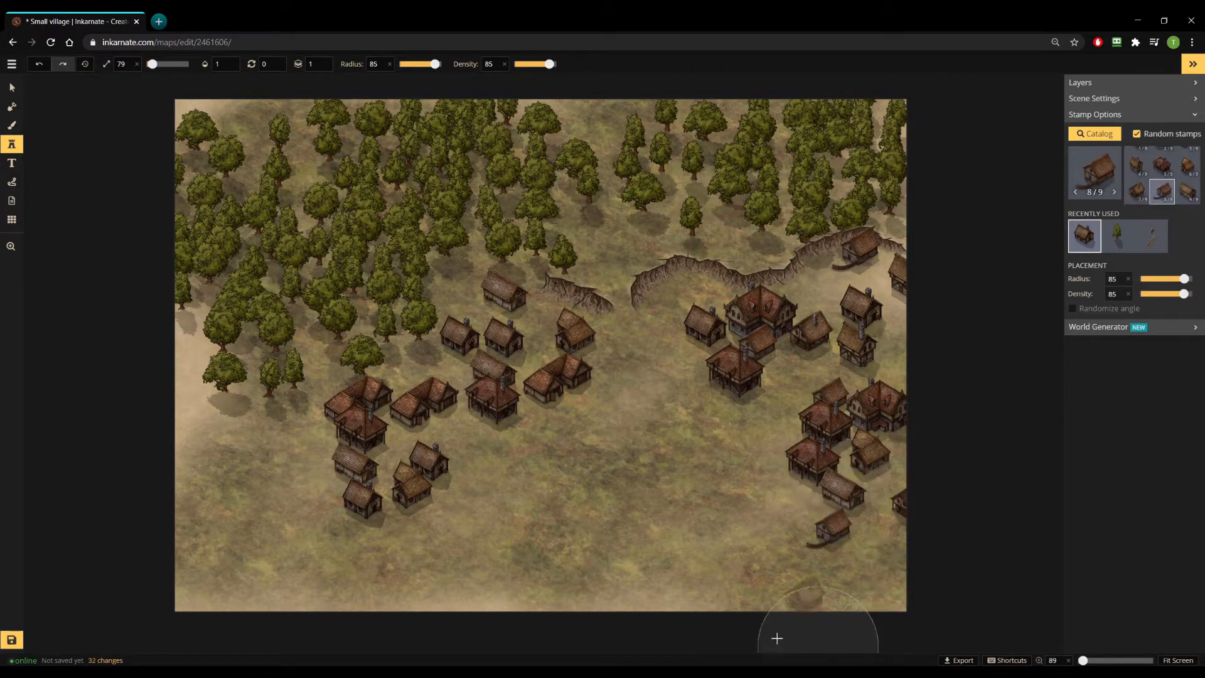
drag(559, 450, 537, 501)
click(245, 479)
drag(246, 481, 306, 565)
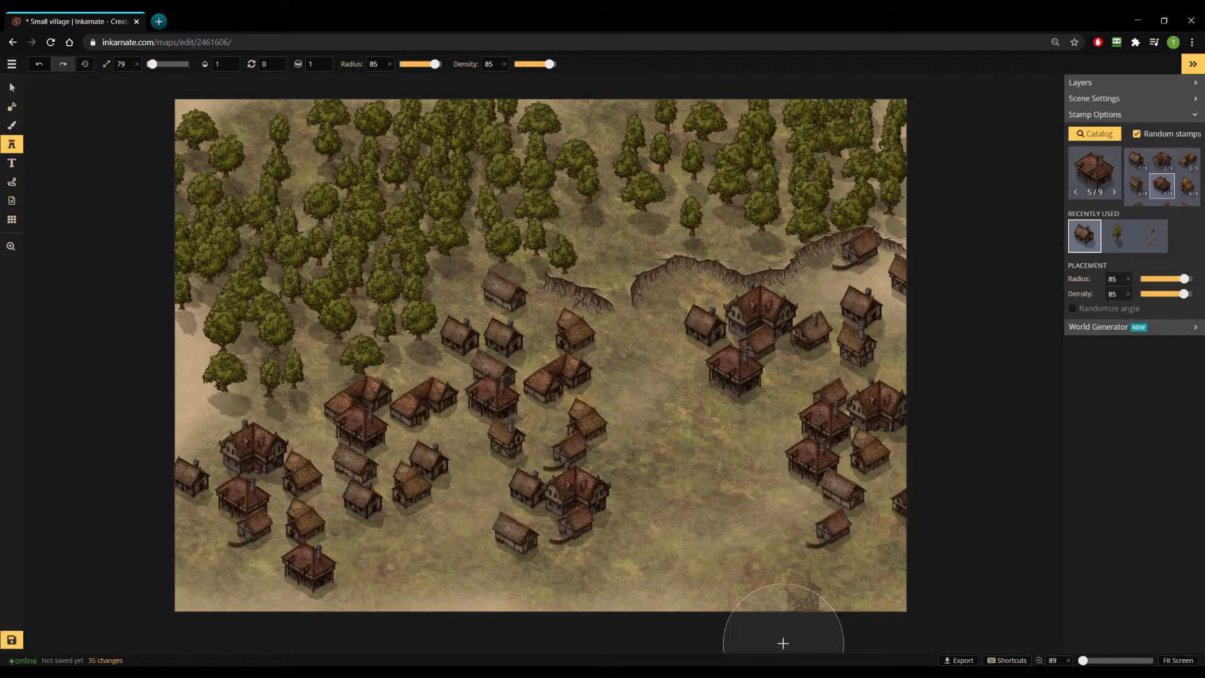
Select and delete all trees, cliffs and houses, leaving only the painted terrain.
right_click(215, 584)
drag(215, 585, 878, 78)
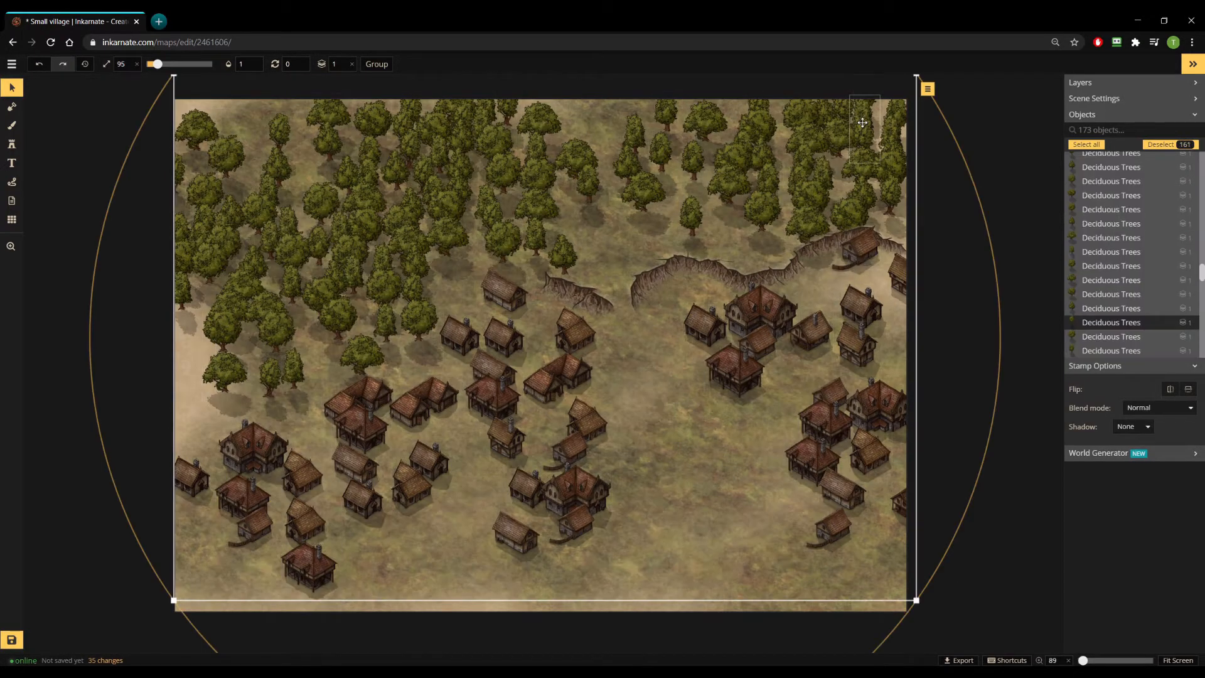
key(Delete)
drag(203, 501, 160, 149)
key(Delete)
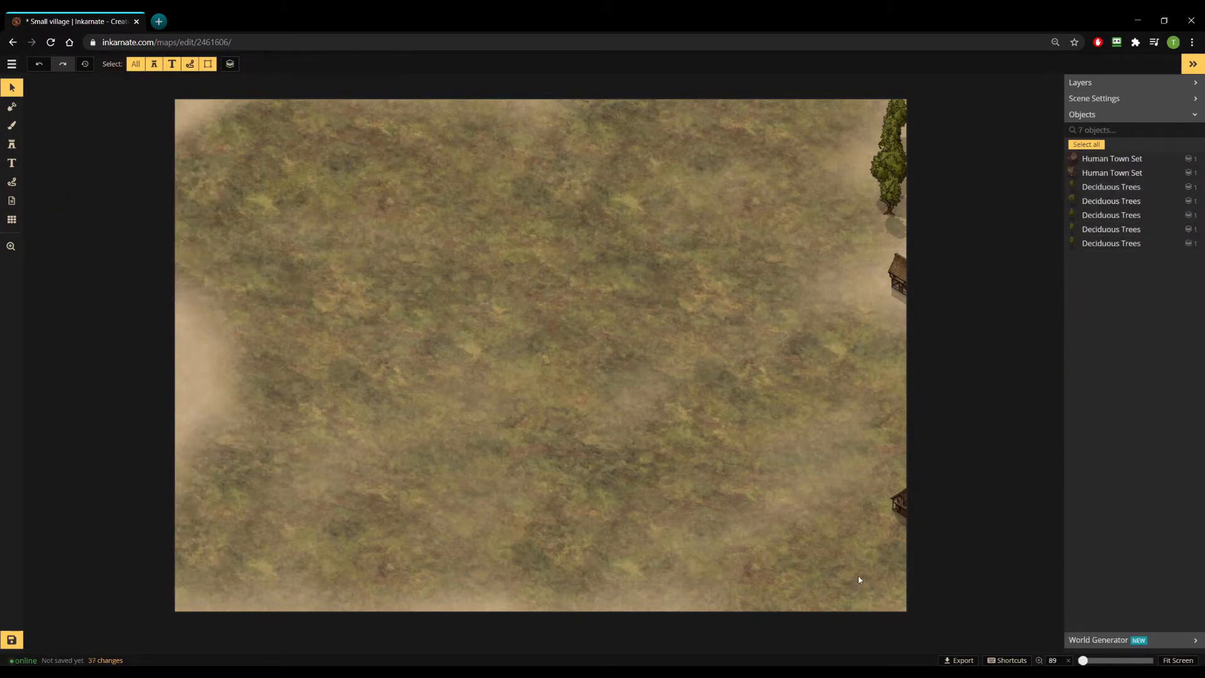
drag(878, 560, 906, 119)
key(Delete)
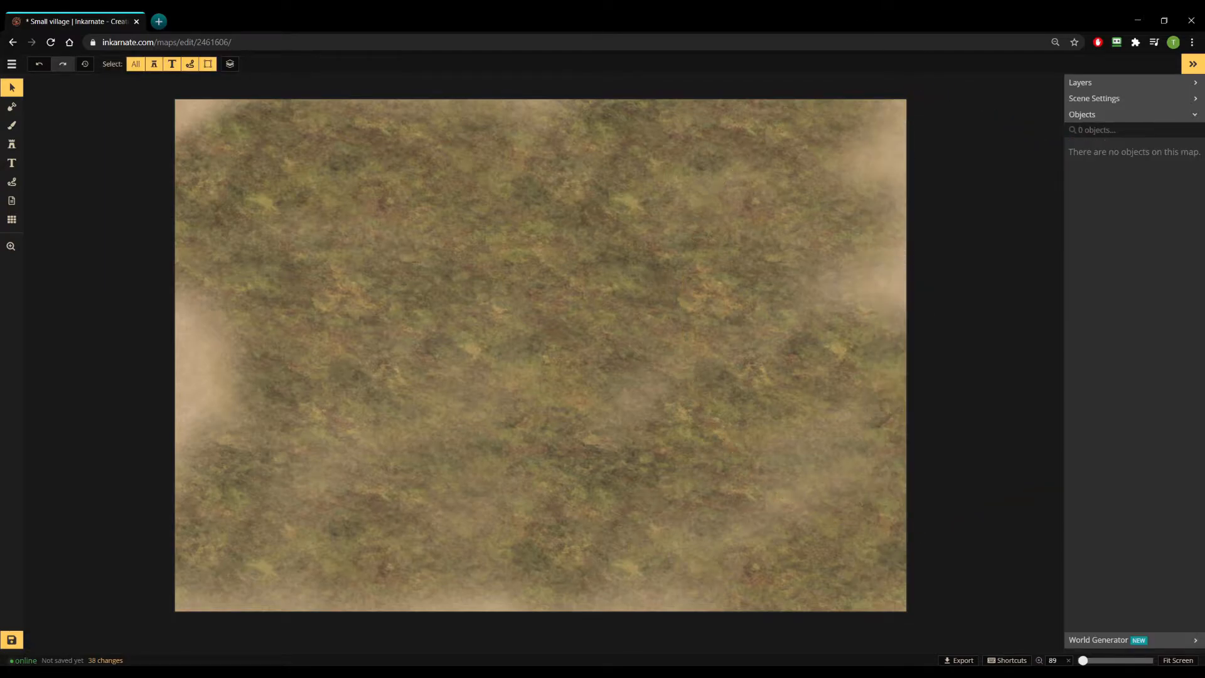
Place a dense deciduous forest from the map's southwest corner to its south centre at radius 85 and density 85.
click(11, 145)
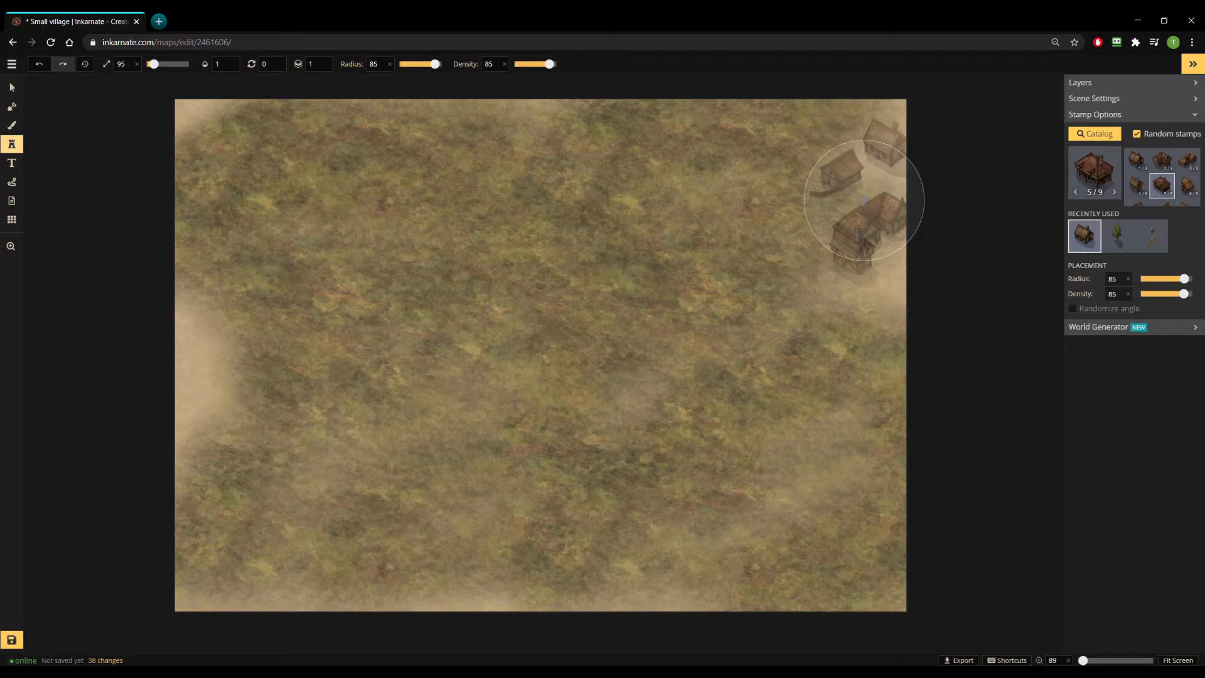
click(1117, 236)
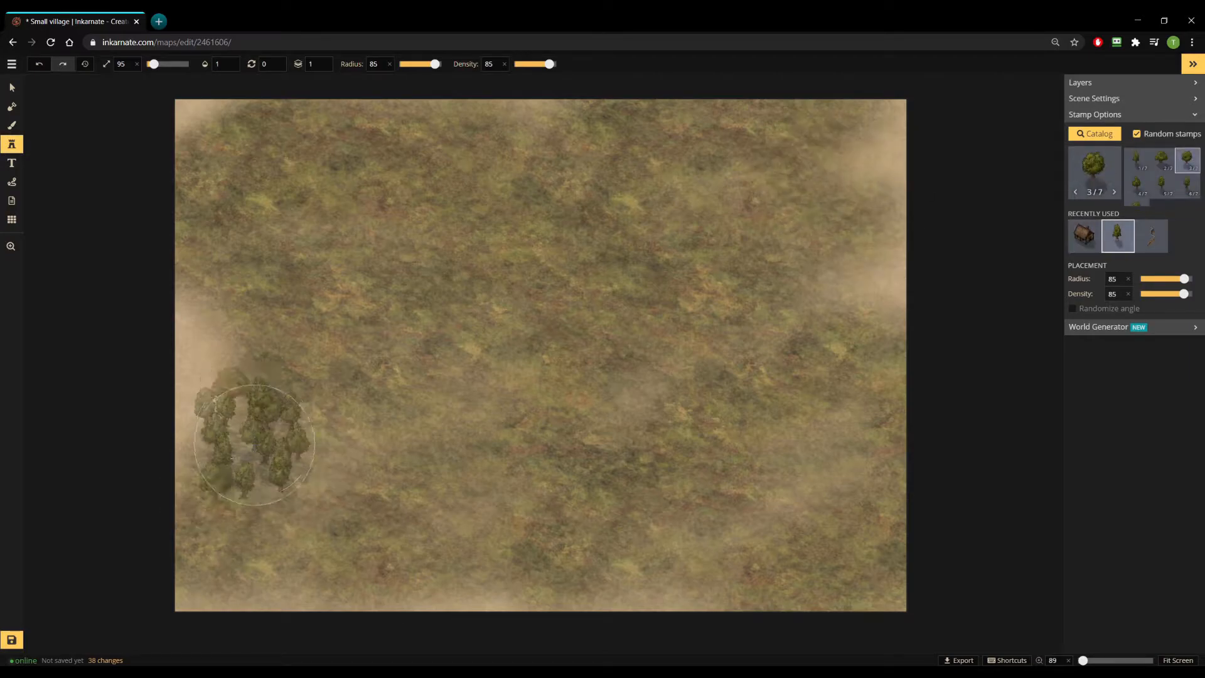
click(231, 468)
click(233, 555)
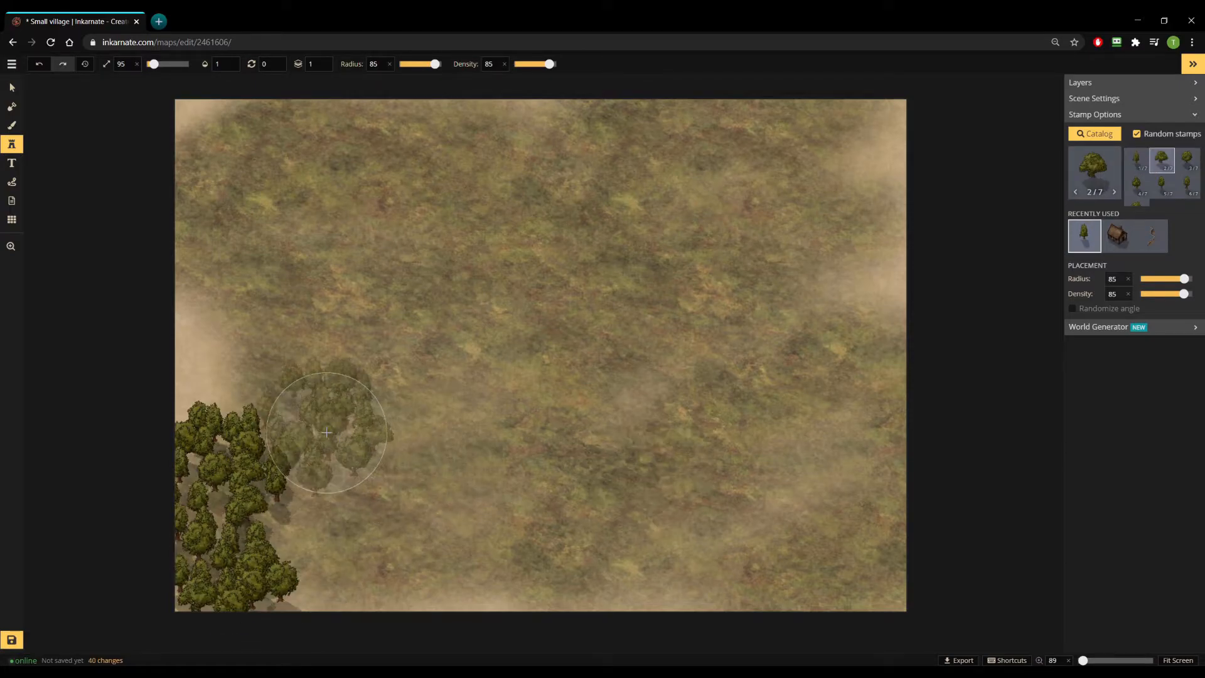
click(383, 439)
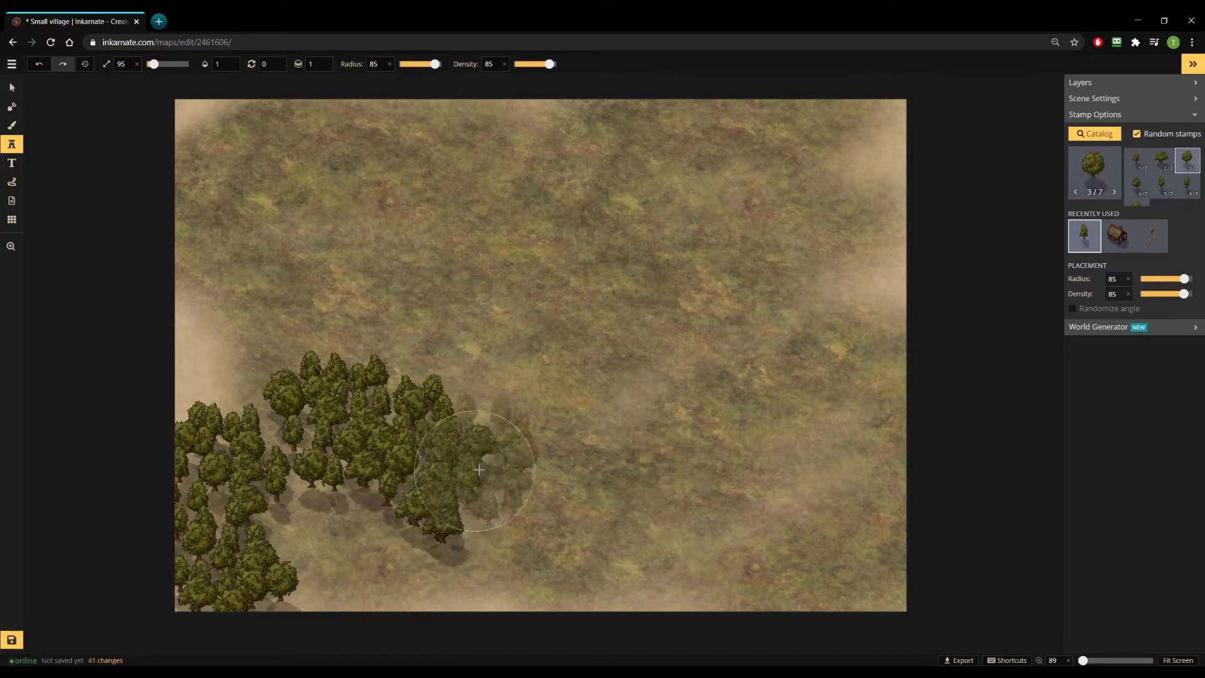
mouse_move(479, 469)
mouse_down()
mouse_move(559, 449)
mouse_move(647, 456)
mouse_up()
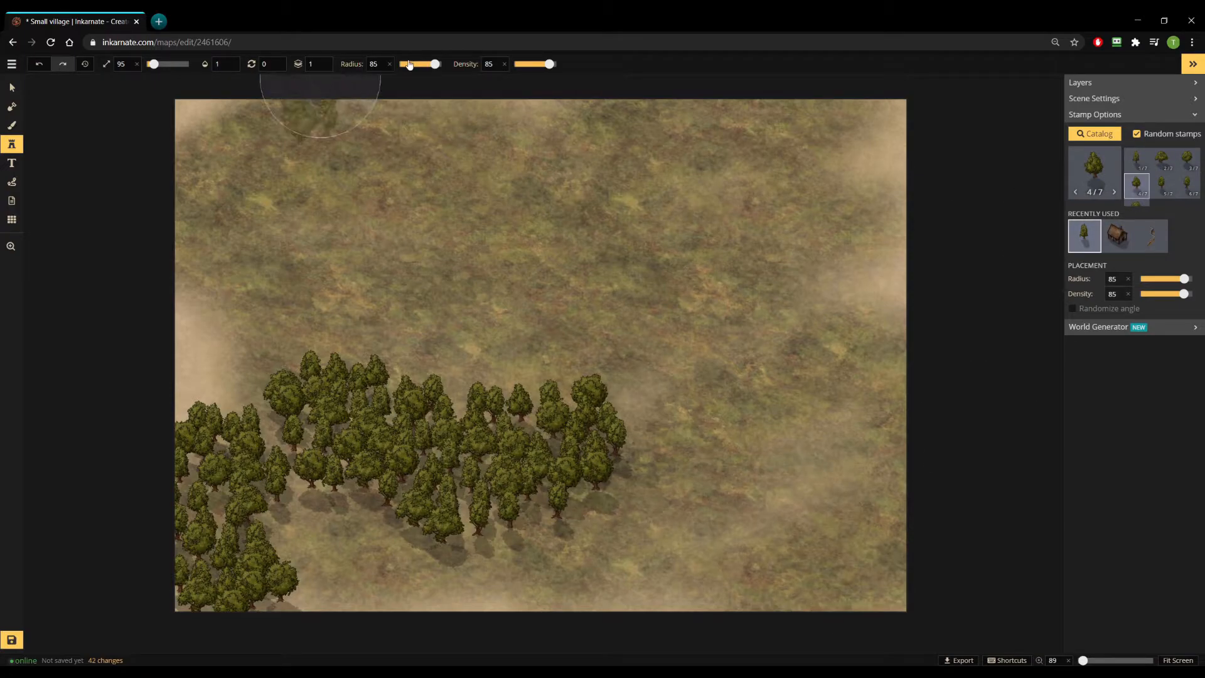
Set the density to 42 and scatter sparse deciduous trees across the southeast and along the forest's northern edge.
drag(550, 64, 529, 64)
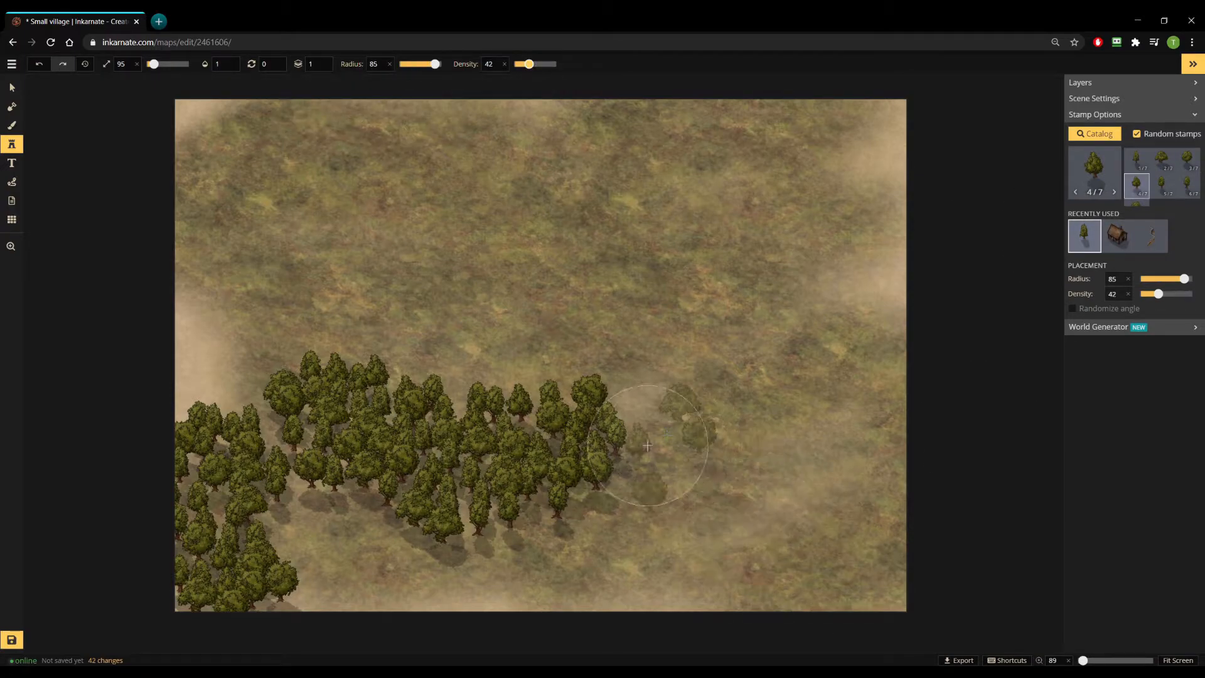
click(629, 516)
click(549, 535)
click(634, 529)
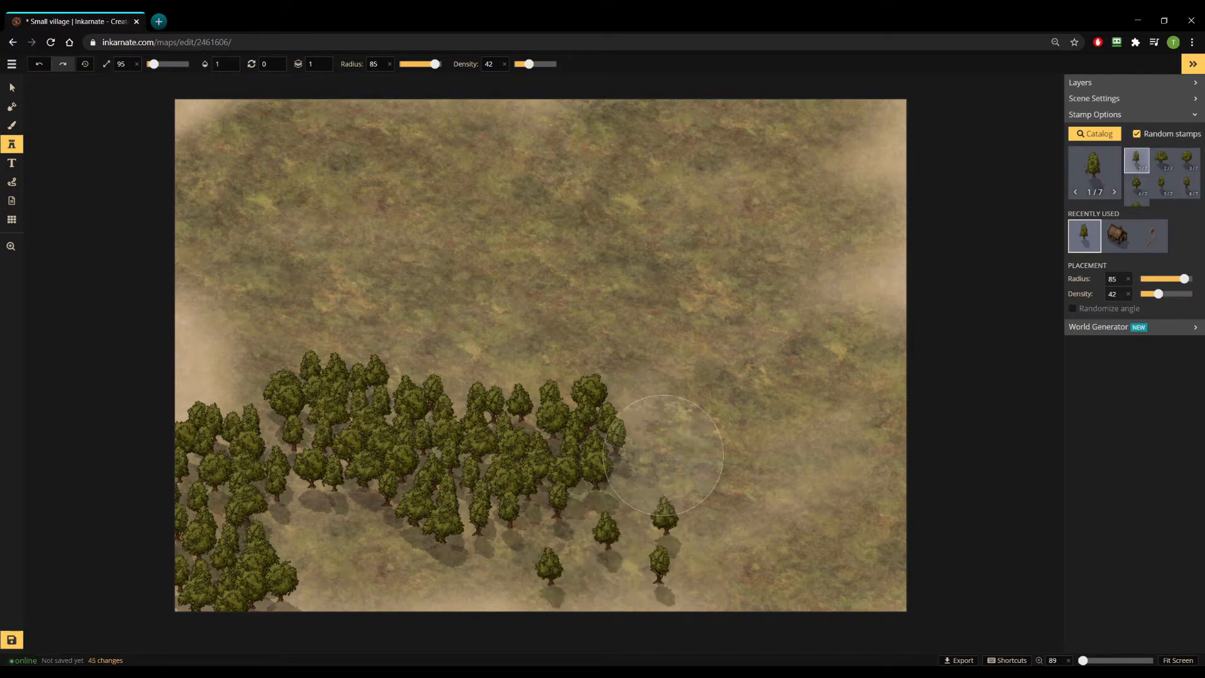
mouse_move(722, 447)
mouse_down()
mouse_move(709, 462)
mouse_move(654, 449)
mouse_up()
drag(858, 440, 868, 553)
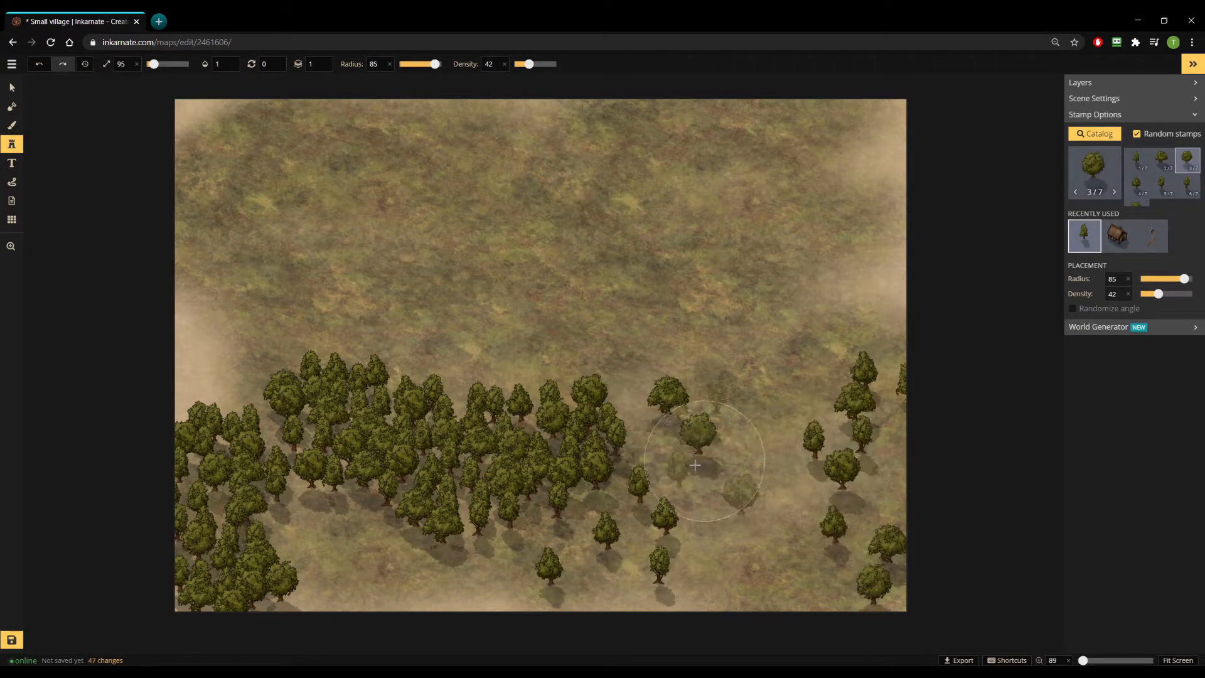
mouse_move(695, 465)
mouse_down()
mouse_move(629, 389)
mouse_move(583, 372)
mouse_move(192, 390)
mouse_up()
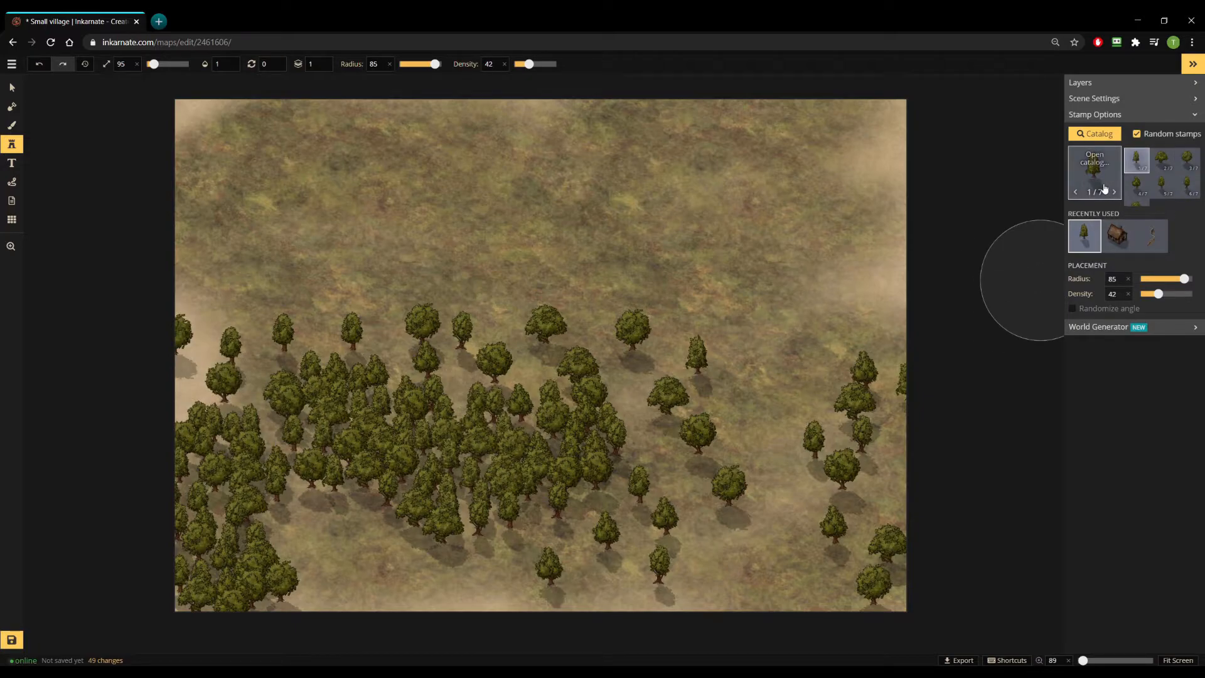
Place cliff stamp variant 6 of 16 at the map's eastern edge above the trees, enlarged to size 160.
click(1151, 236)
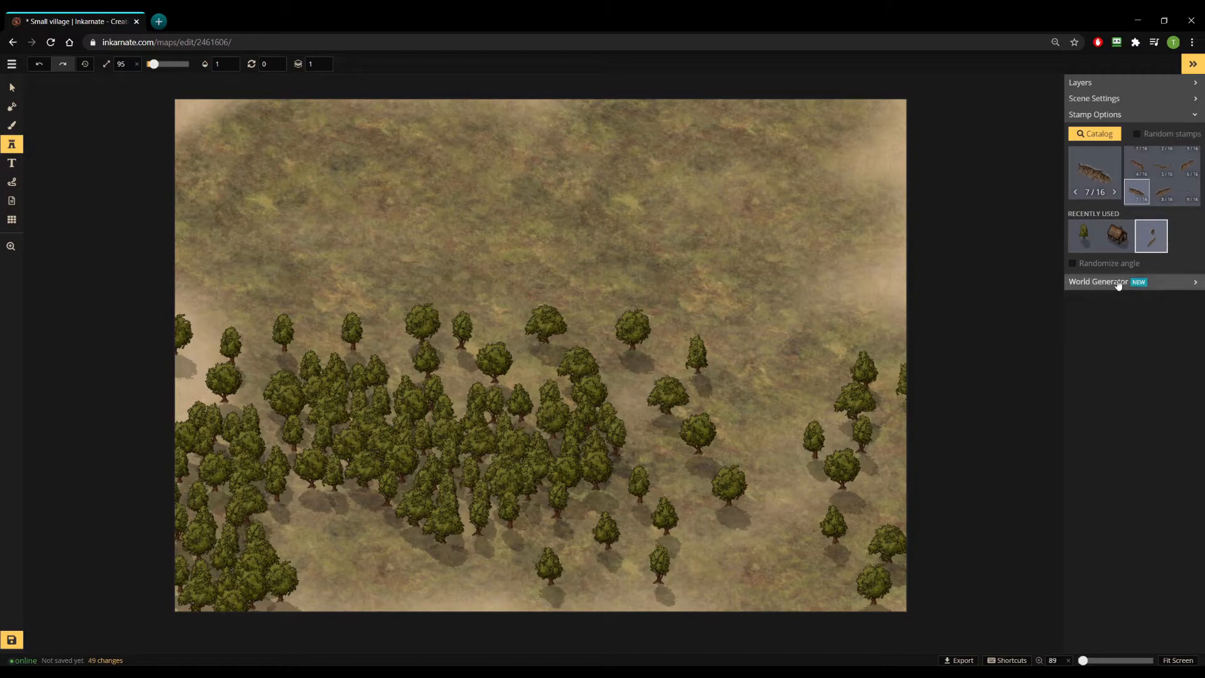
click(1181, 178)
scroll(844, 338, up, 13)
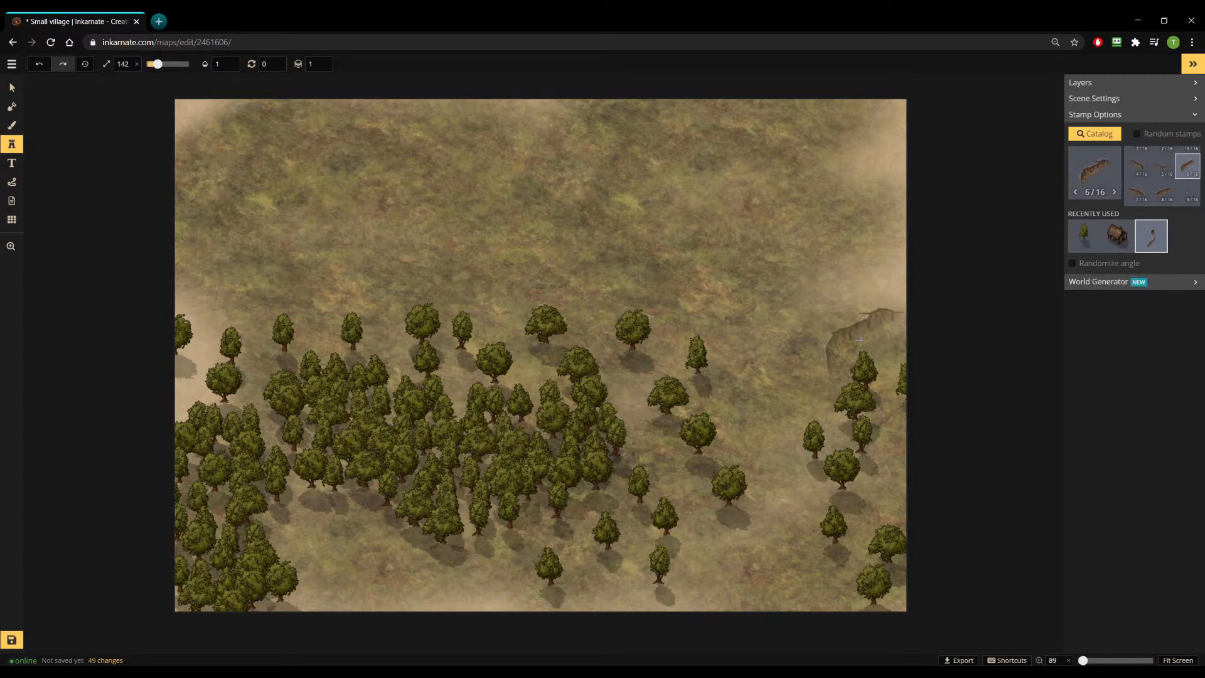
click(860, 337)
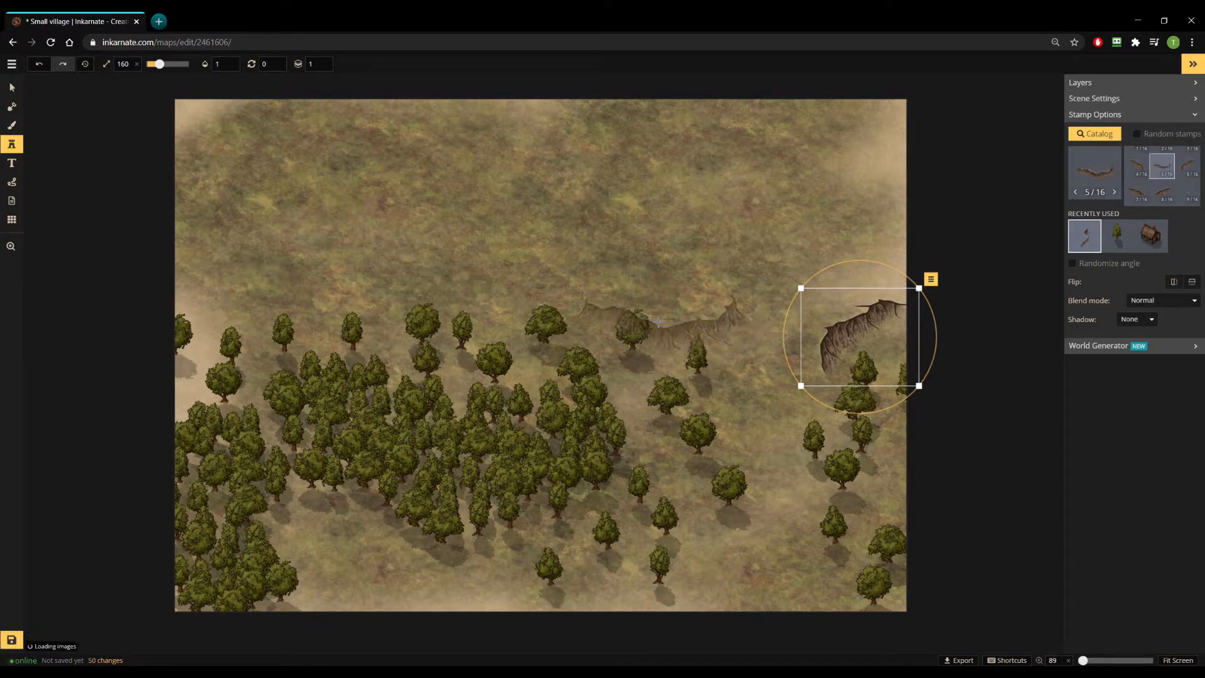
key(Escape)
click(680, 377)
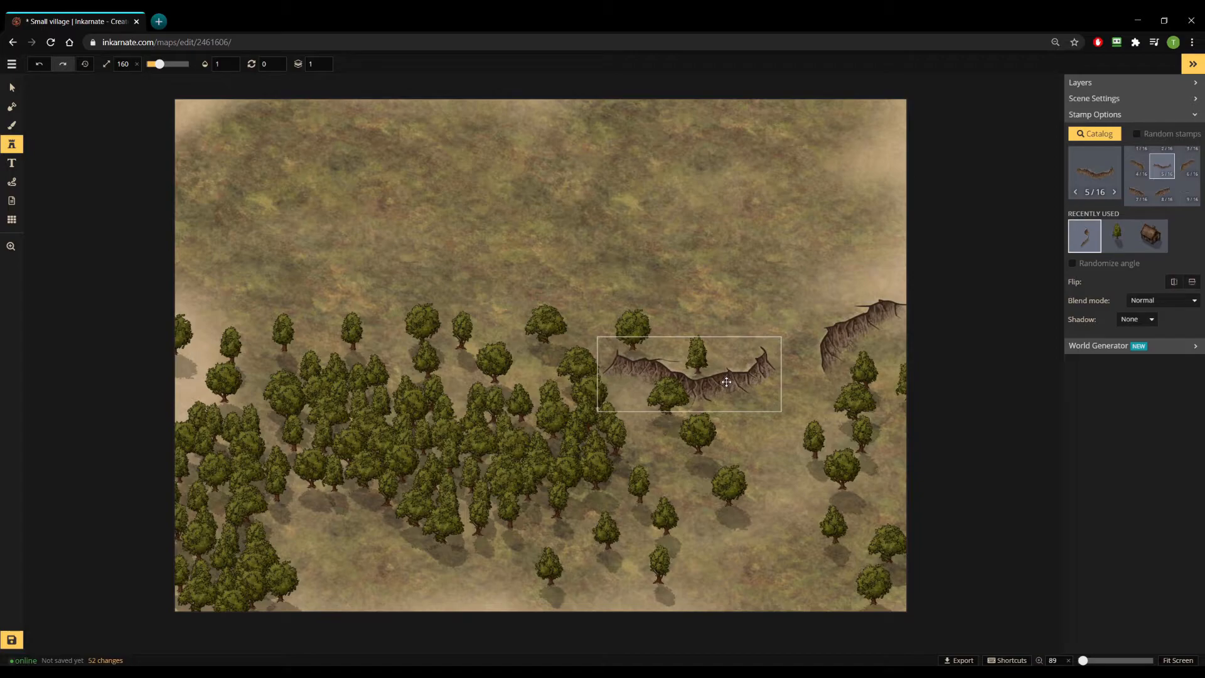
key(Delete)
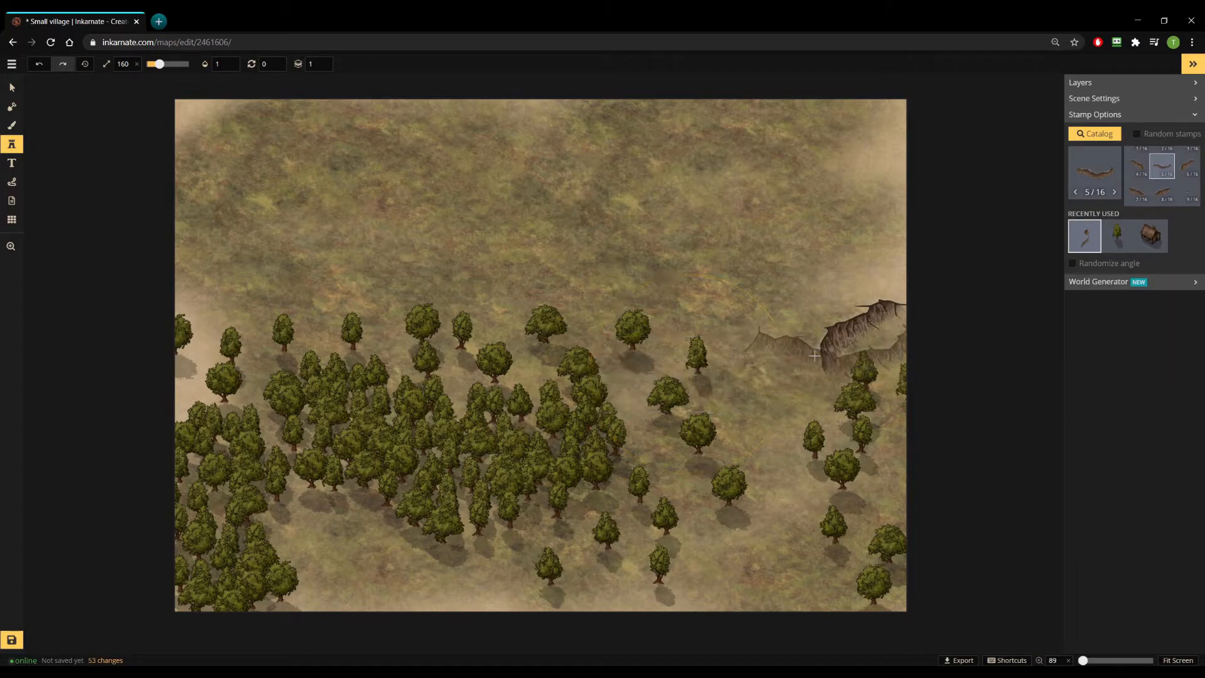
key(v)
click(844, 333)
key(s)
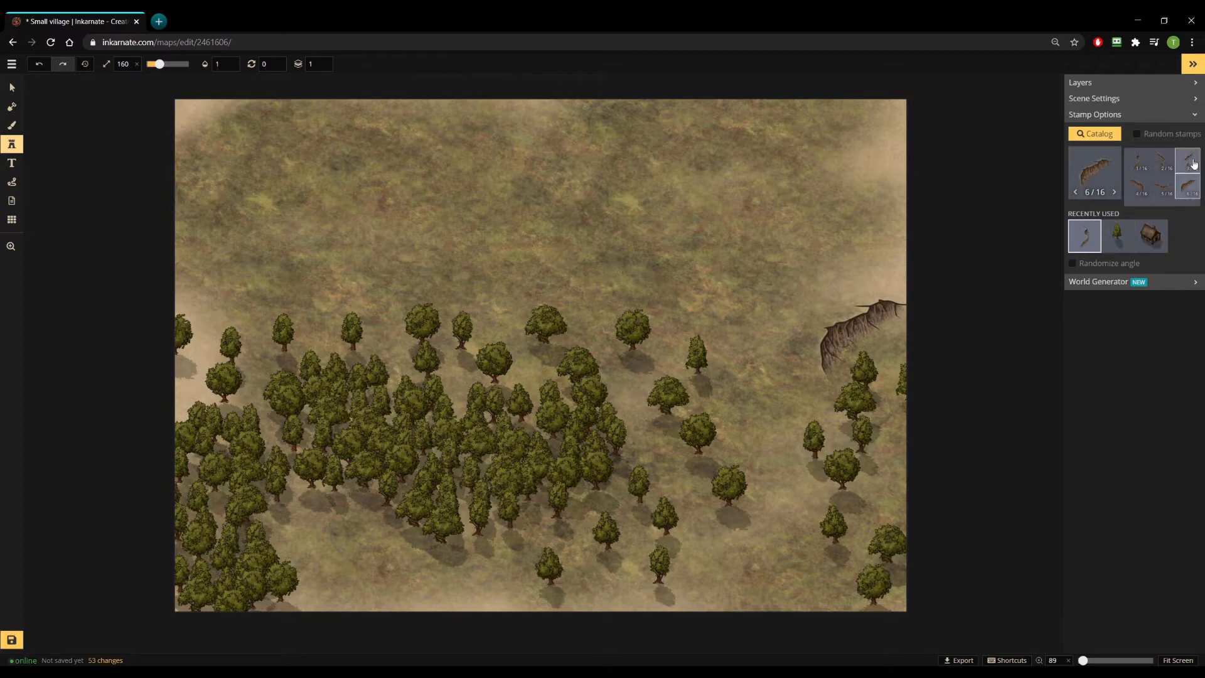
click(1137, 160)
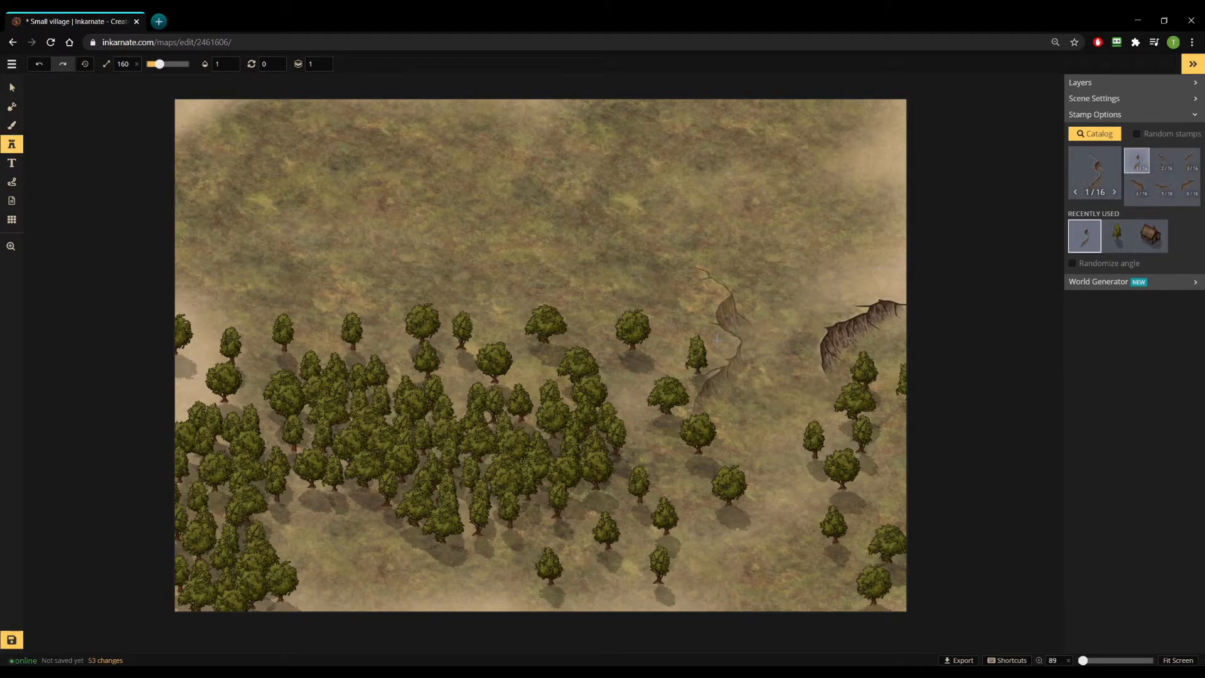
scroll(716, 339, down, 5)
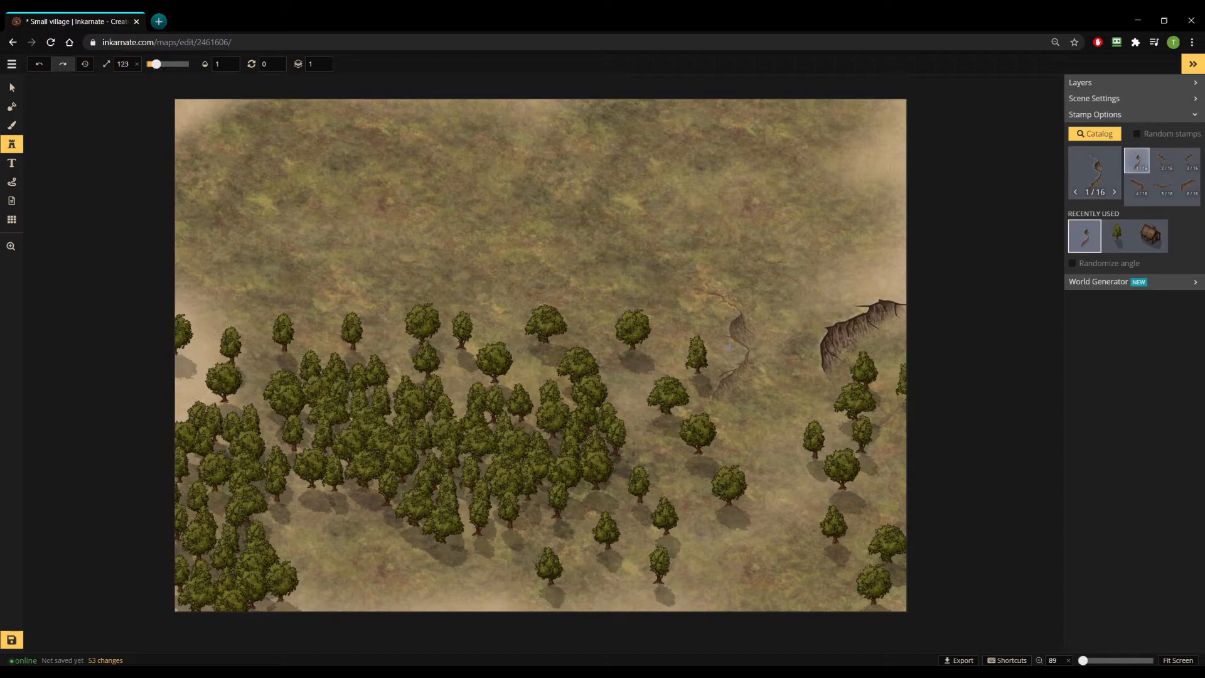
click(749, 492)
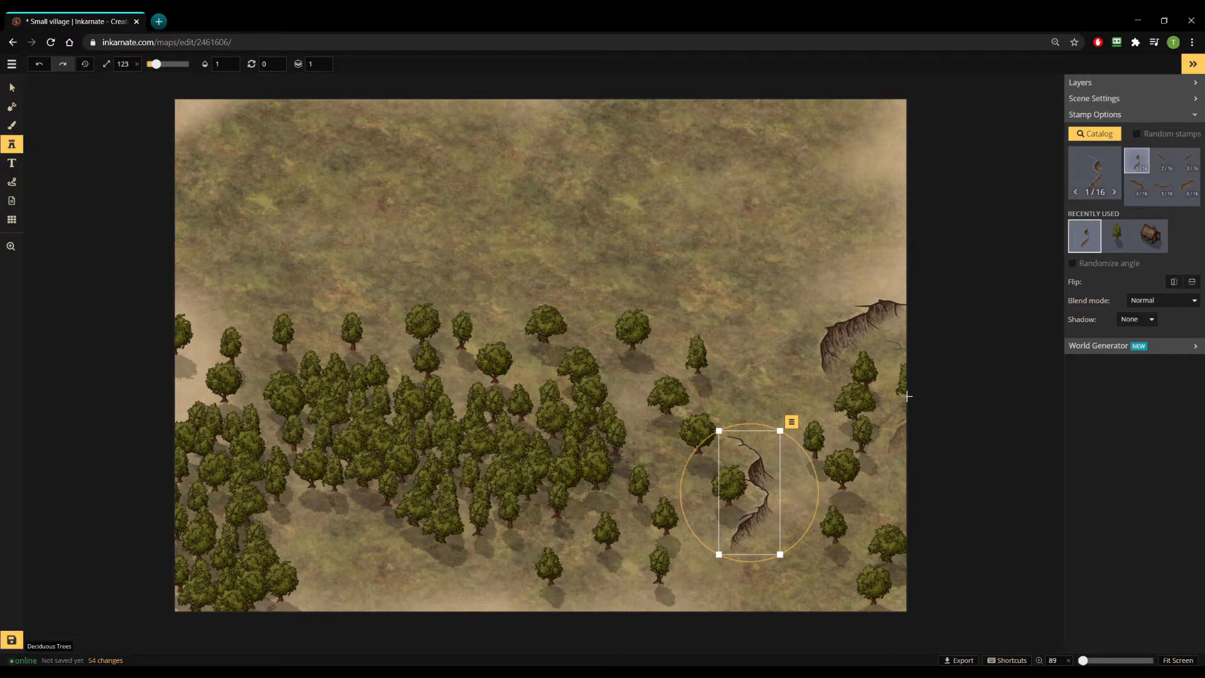
key(Delete)
Place cliff variant 4 at size 155 northeast of the forest and join variant 5 to its western end.
click(1115, 193)
click(1114, 193)
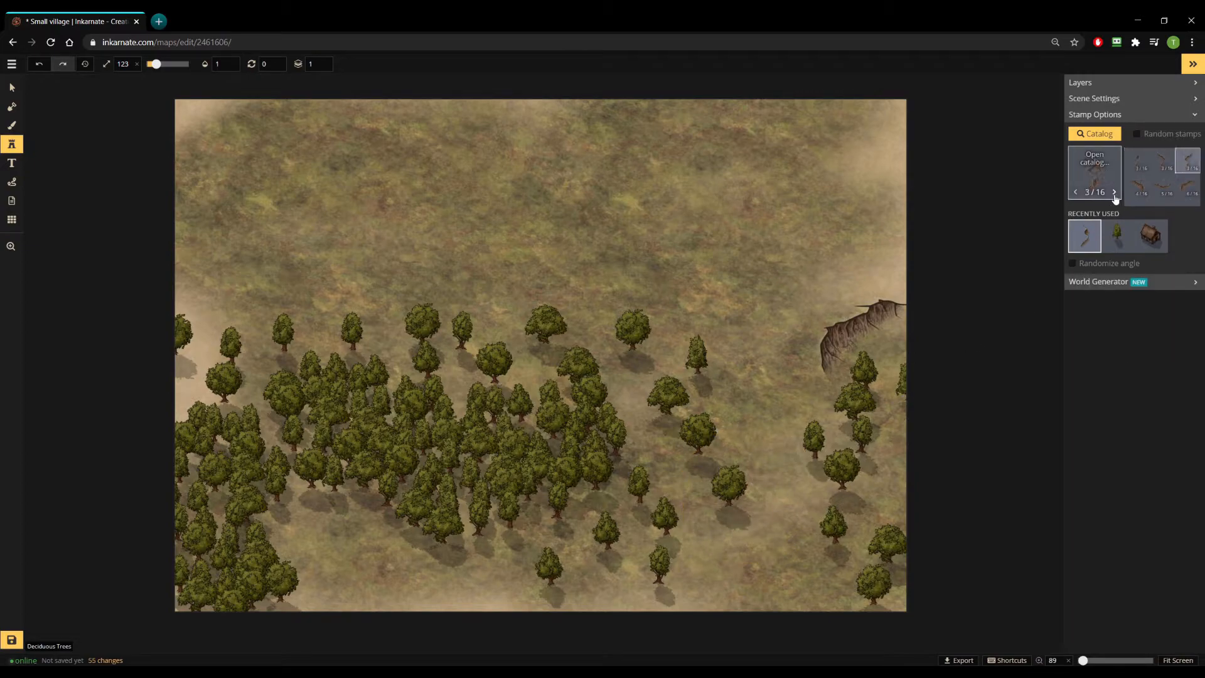
click(1115, 193)
scroll(712, 351, up, 2)
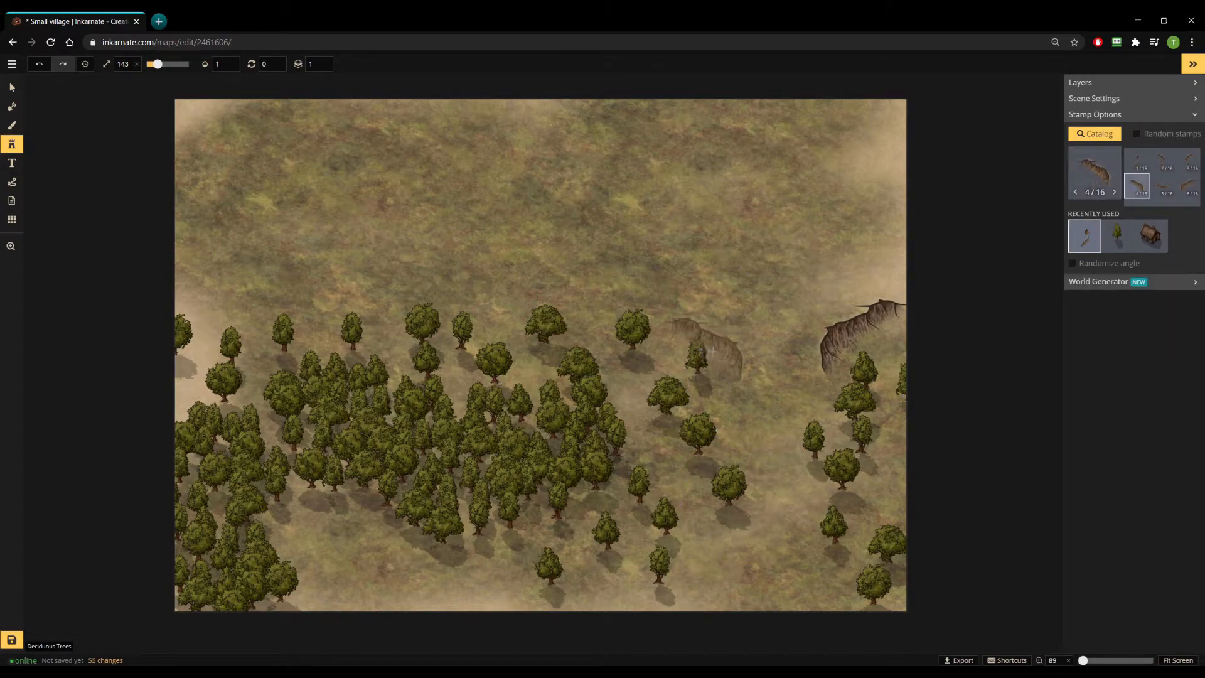
scroll(703, 346, up, 1)
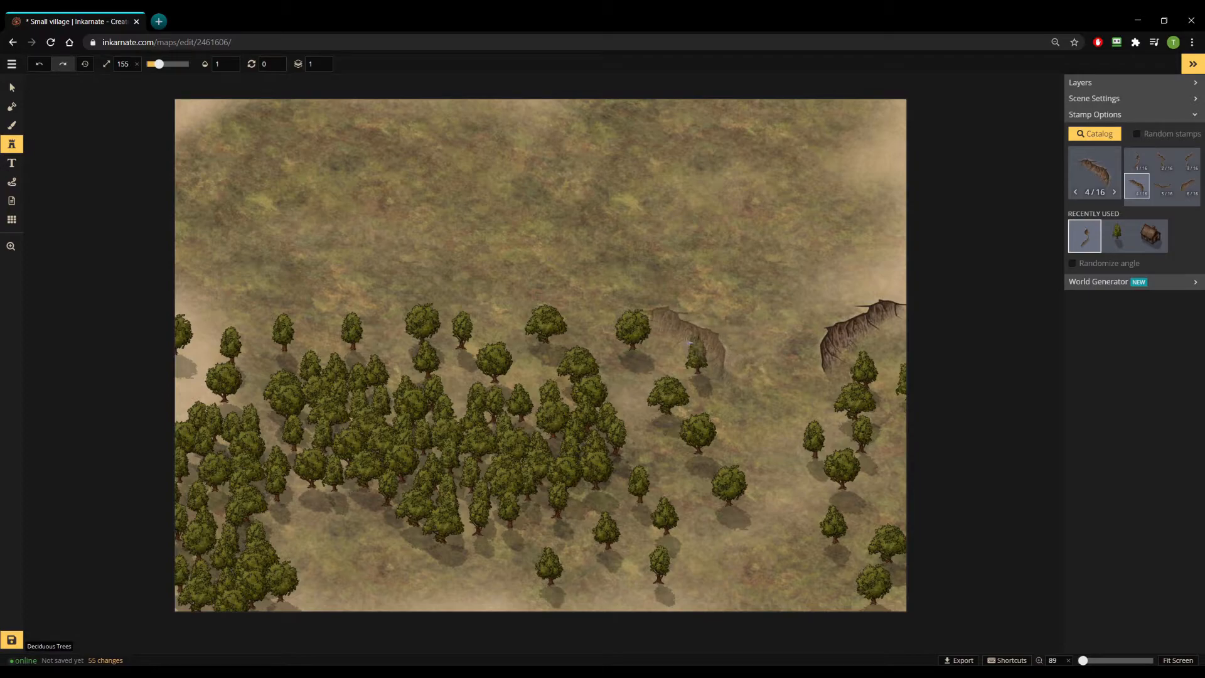
click(688, 343)
click(1114, 192)
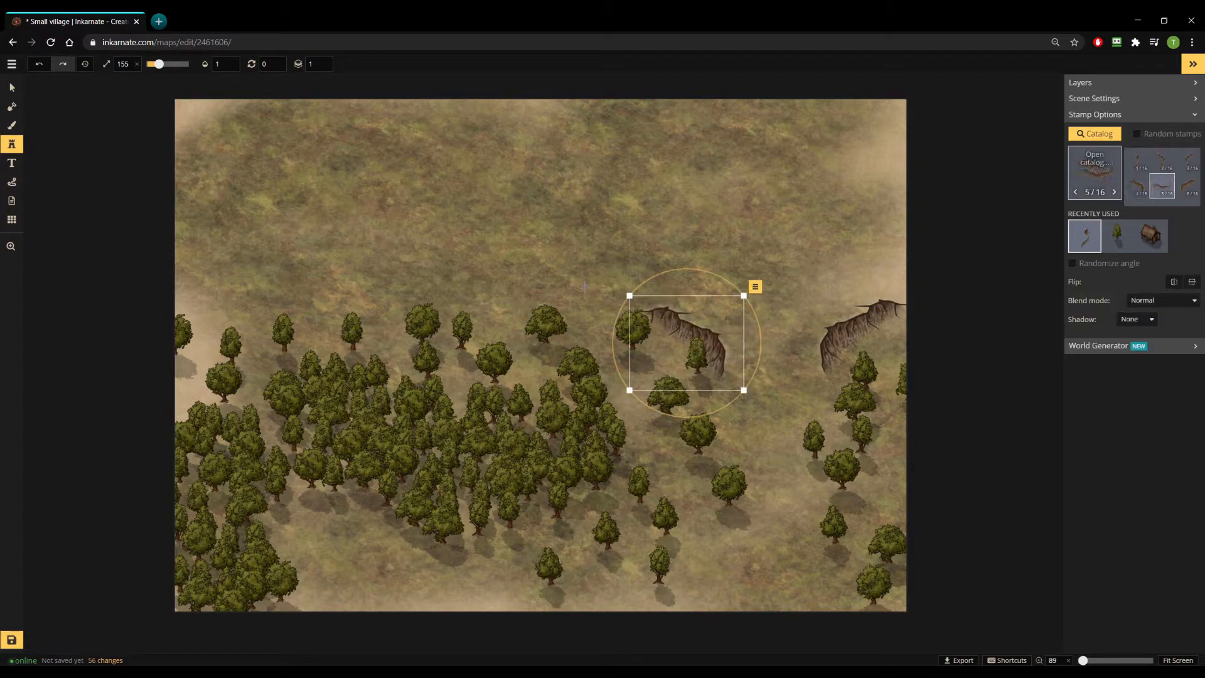
click(558, 326)
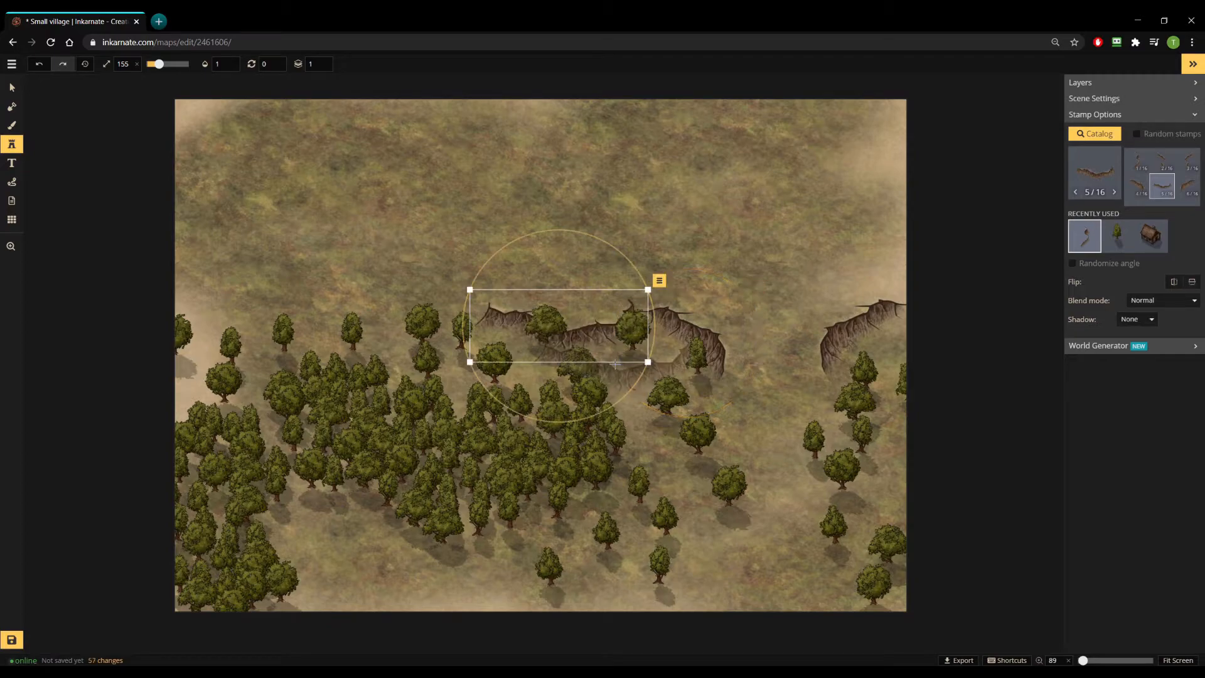
Enlarge the middle cliff to 162, line it up with the cliff to its east, and shift overlapping trees in front of the cliffs.
key(v)
drag(636, 337, 639, 343)
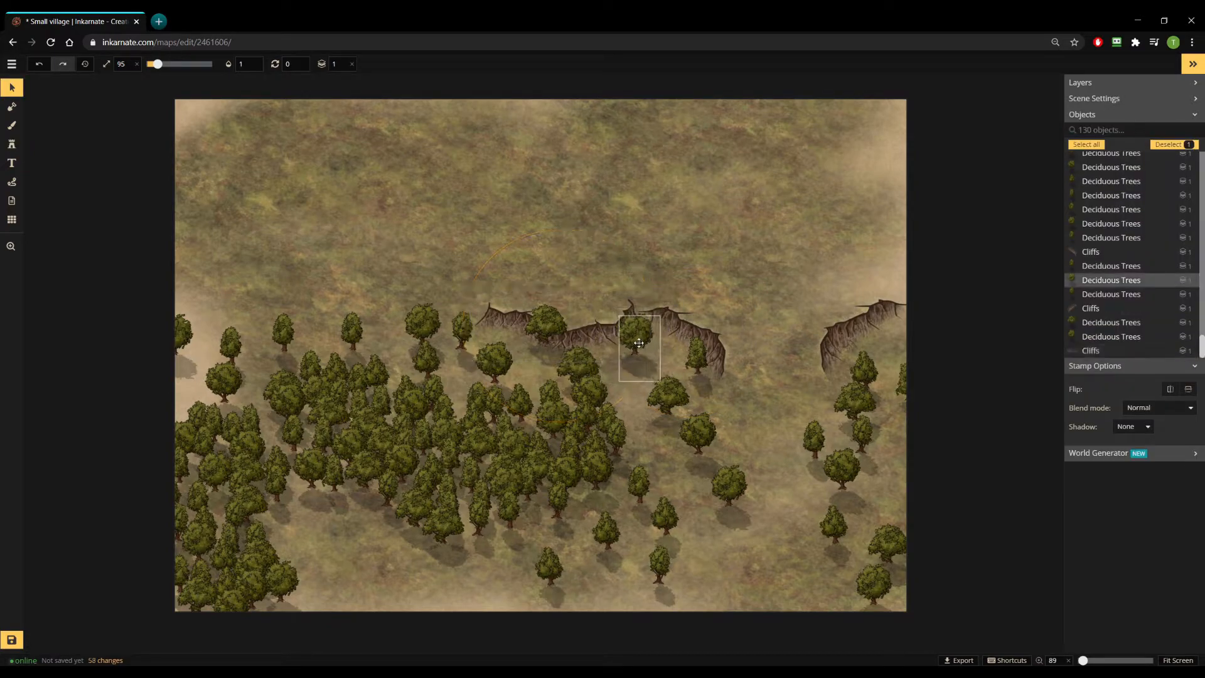
click(609, 333)
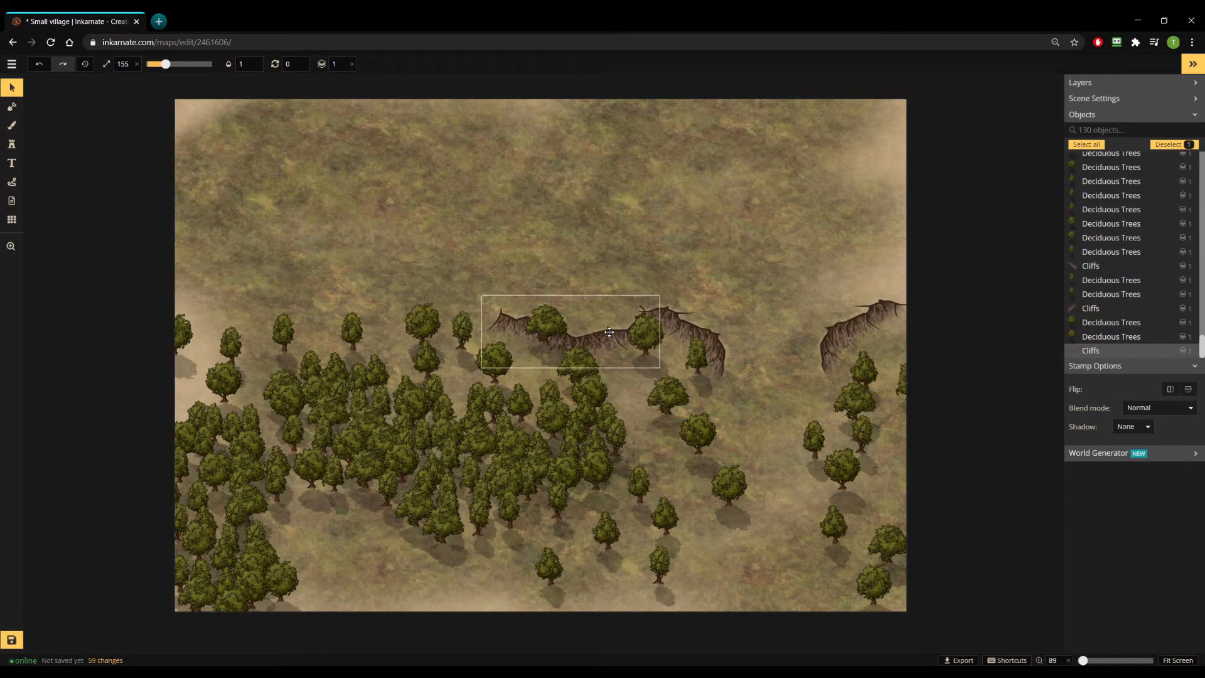
click(546, 327)
drag(546, 327, 539, 344)
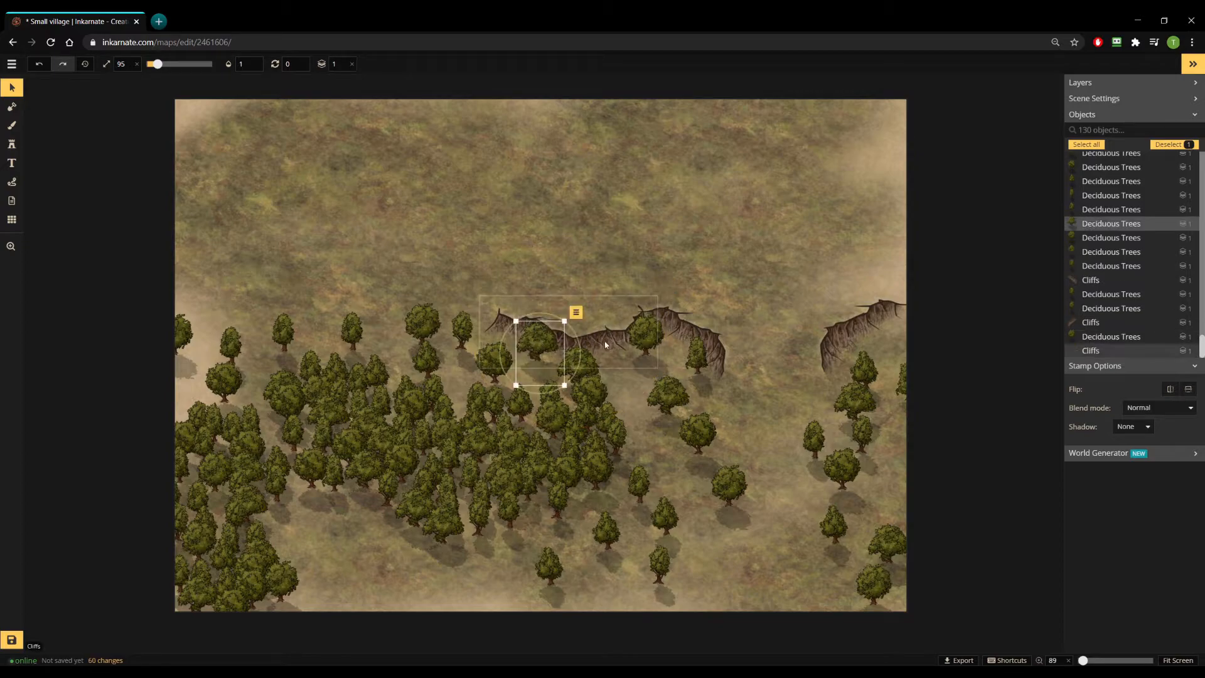
click(651, 346)
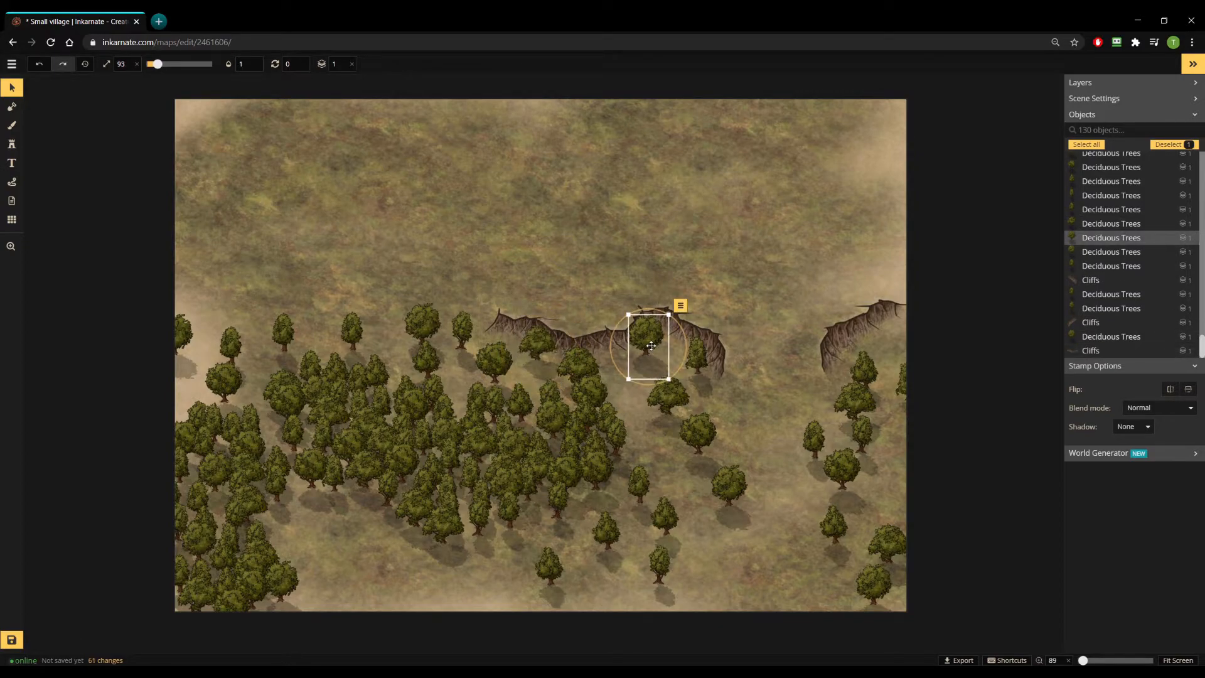
click(594, 341)
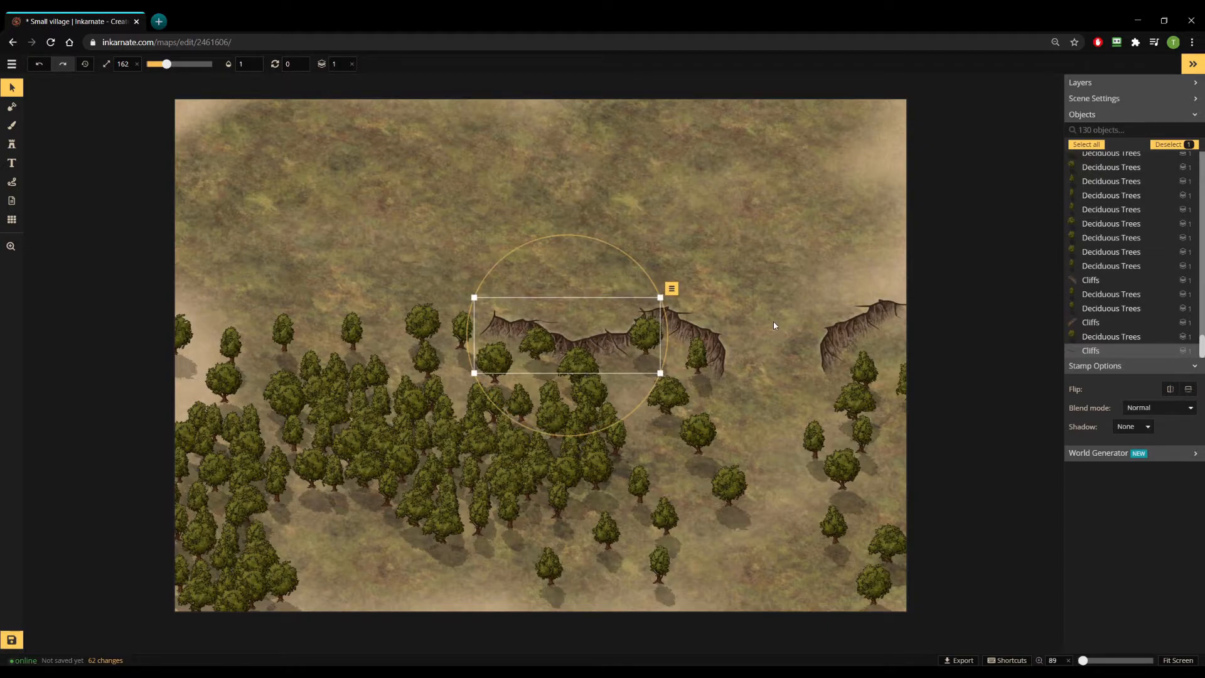
Extend the cliff line northwest by joining cliff variant 7 of 16 at size 162 to the middle cliff's western end.
key(s)
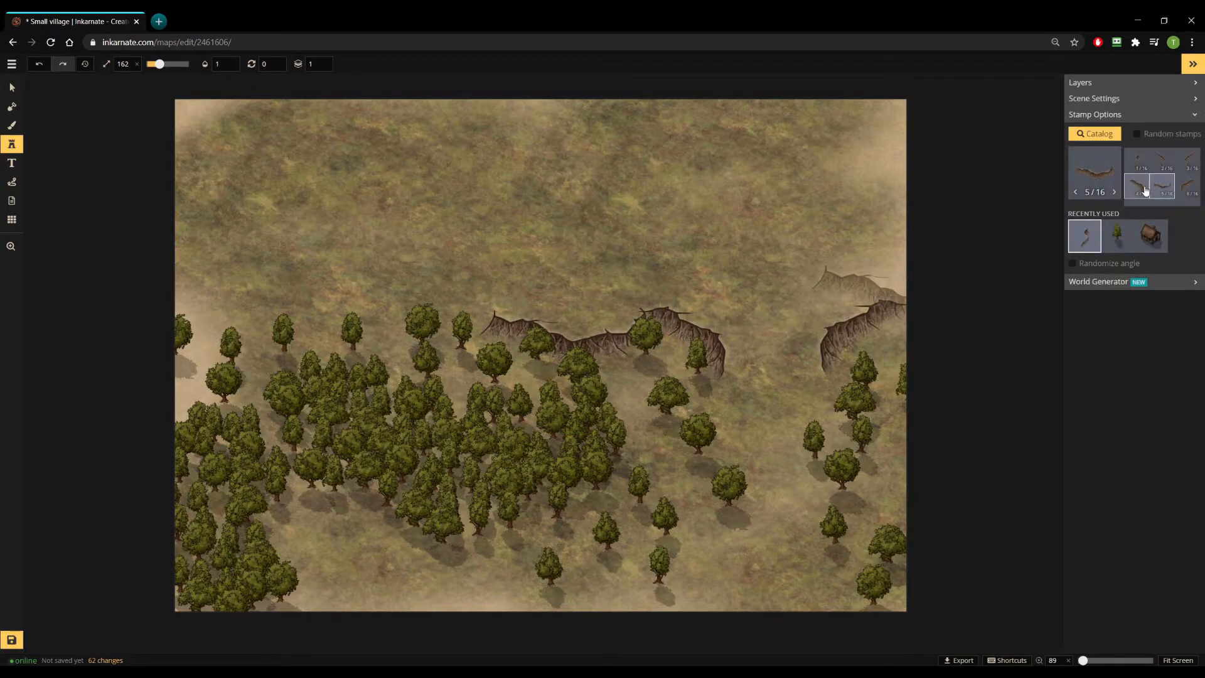
click(1114, 196)
click(1114, 196)
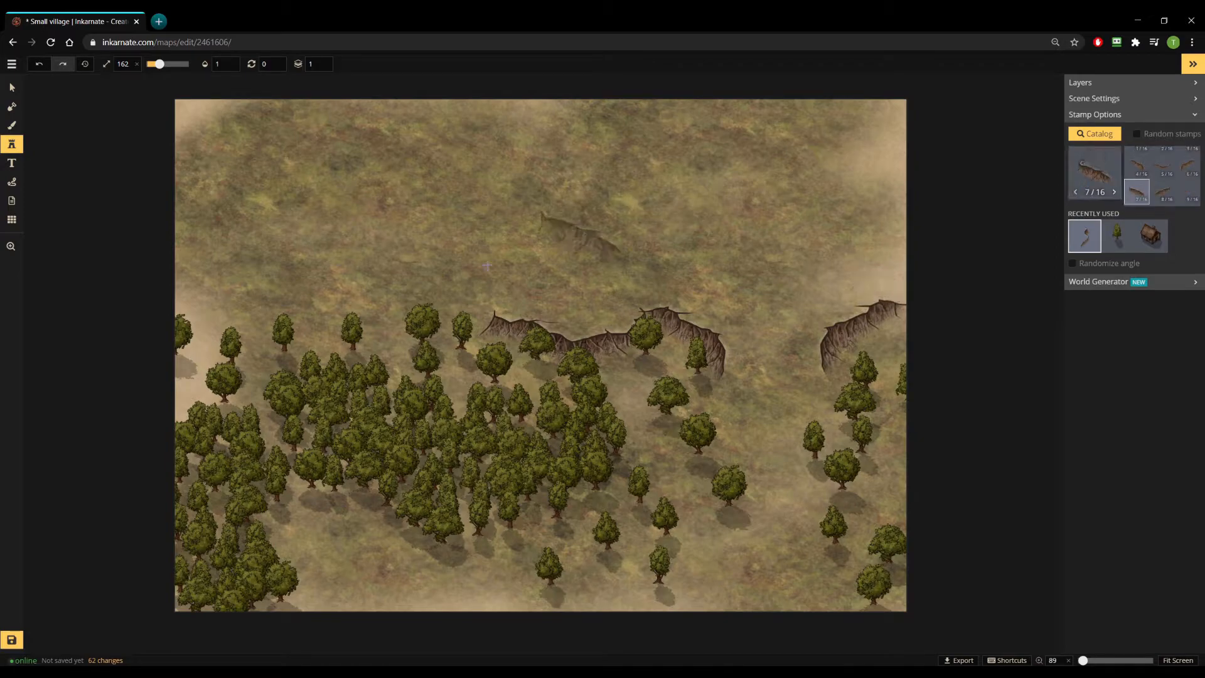
click(456, 302)
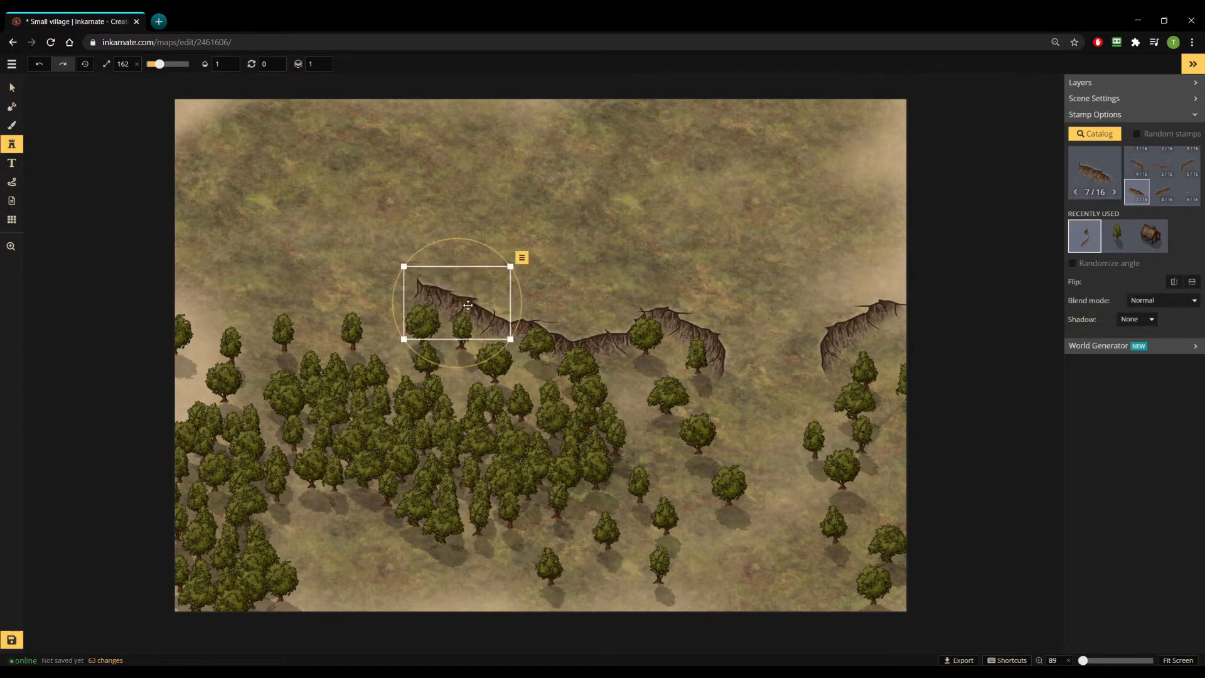
Continue the cliff line west above the forest with cliff variant 16 of 16 at size 162.
click(1114, 192)
click(1114, 192)
click(1115, 192)
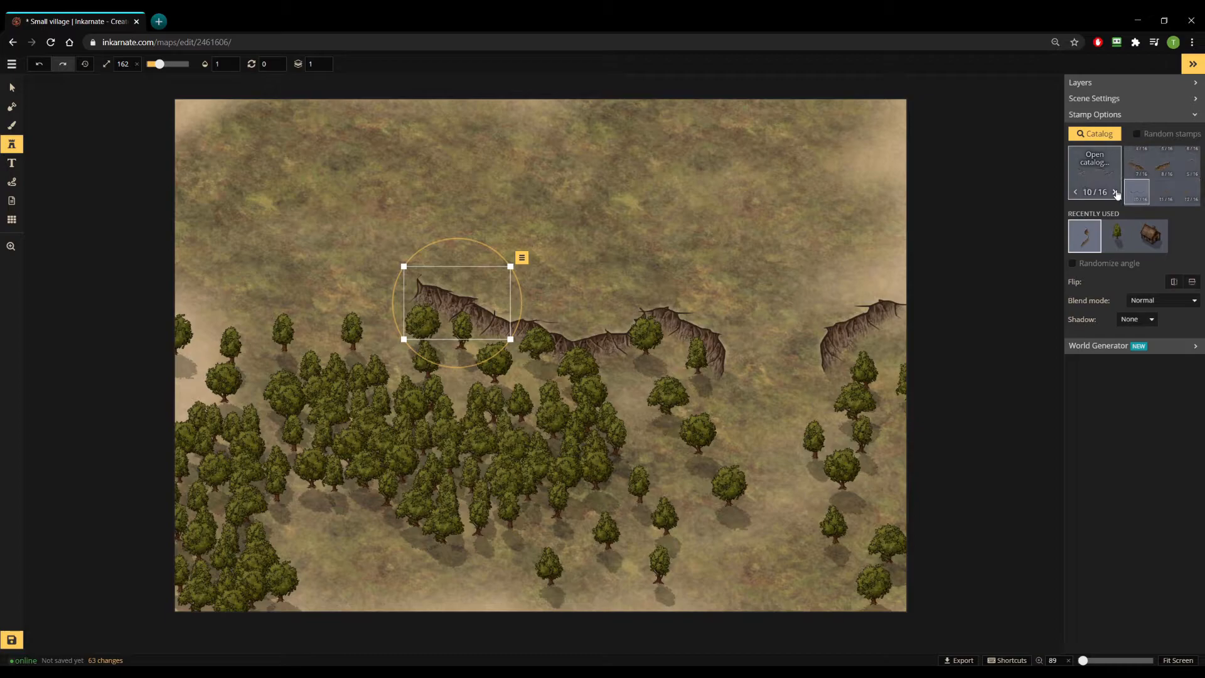
click(1115, 192)
click(1115, 193)
click(1115, 193)
click(1115, 193)
click(1115, 193)
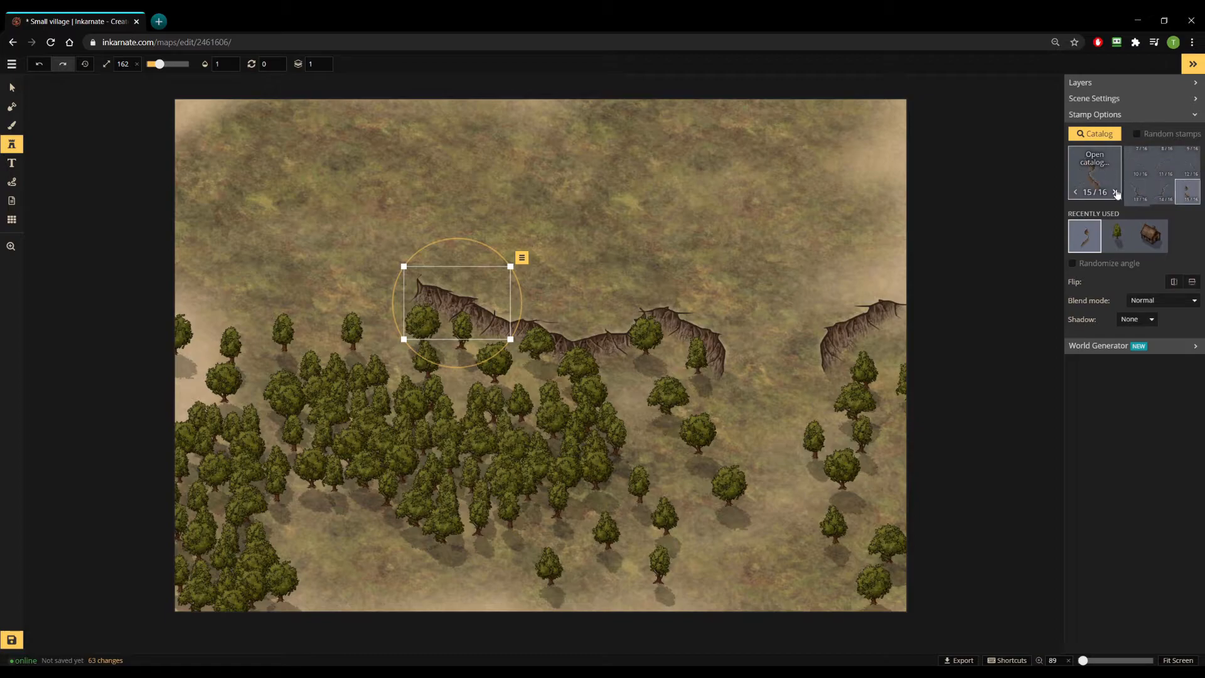
click(1115, 193)
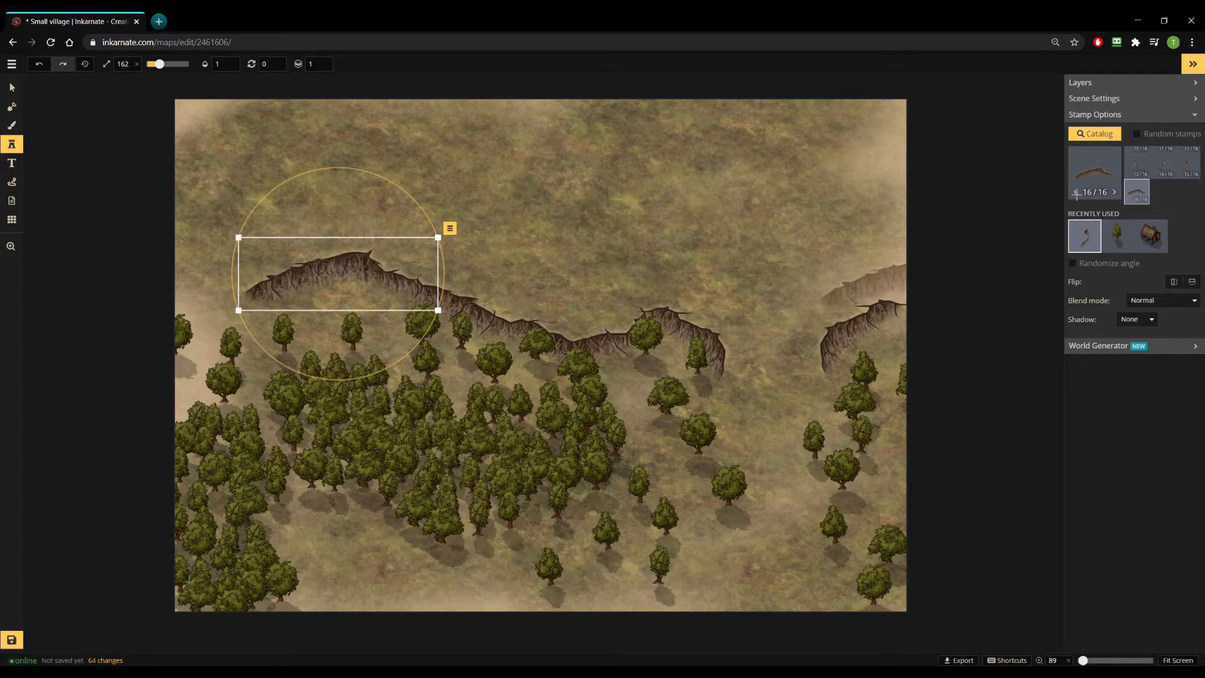
Place cliff variant 4 of 16 at the map's western edge and rotate it to 337 degrees to join the cliff line.
click(1115, 193)
click(1115, 192)
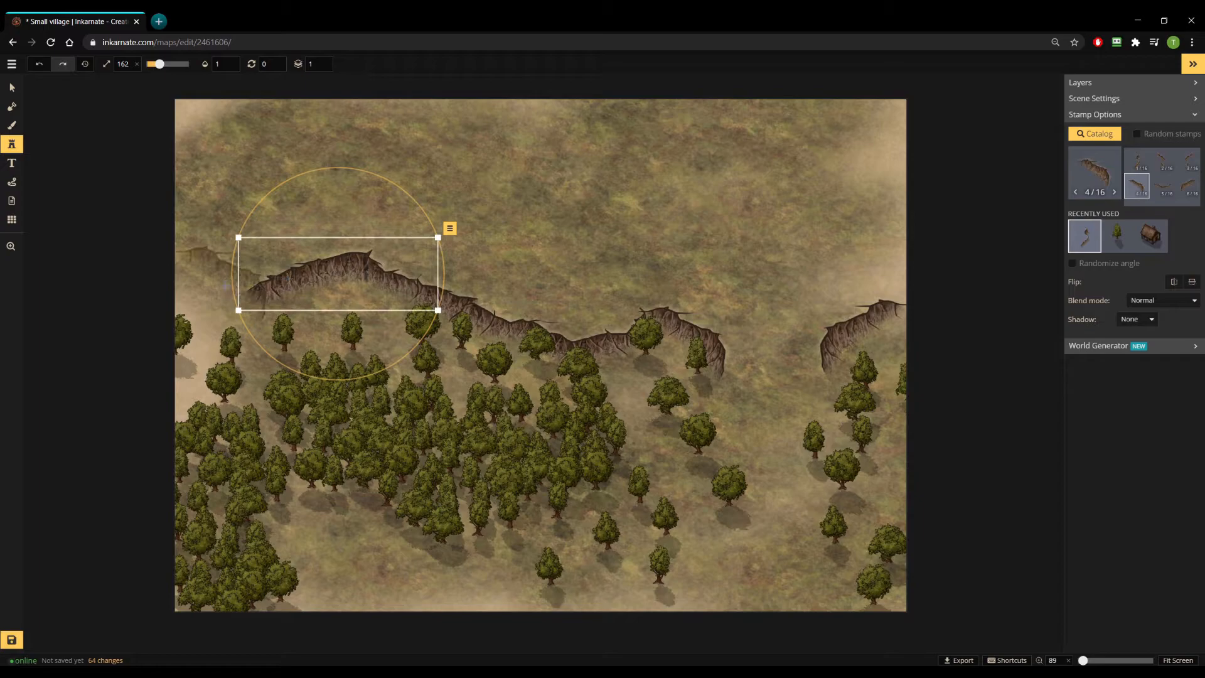
click(215, 293)
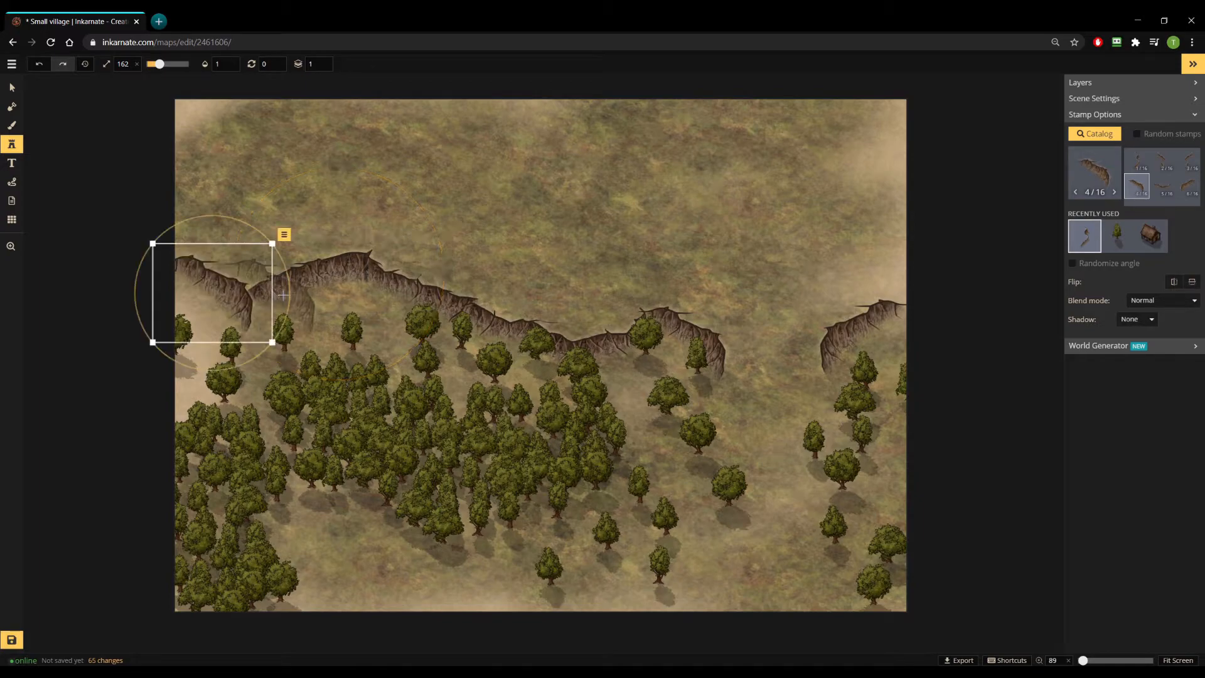
drag(290, 292, 287, 265)
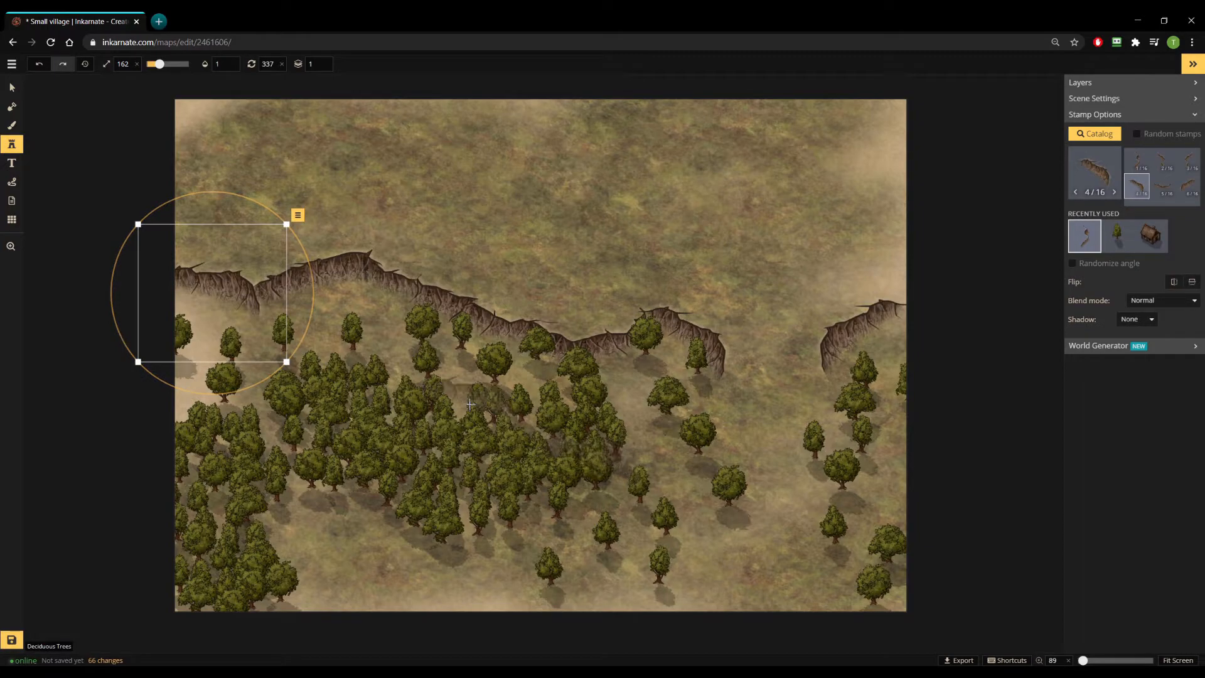
Shift the western and middle cliff sections south toward the forest and move an overlapping tree down into the woods.
key(v)
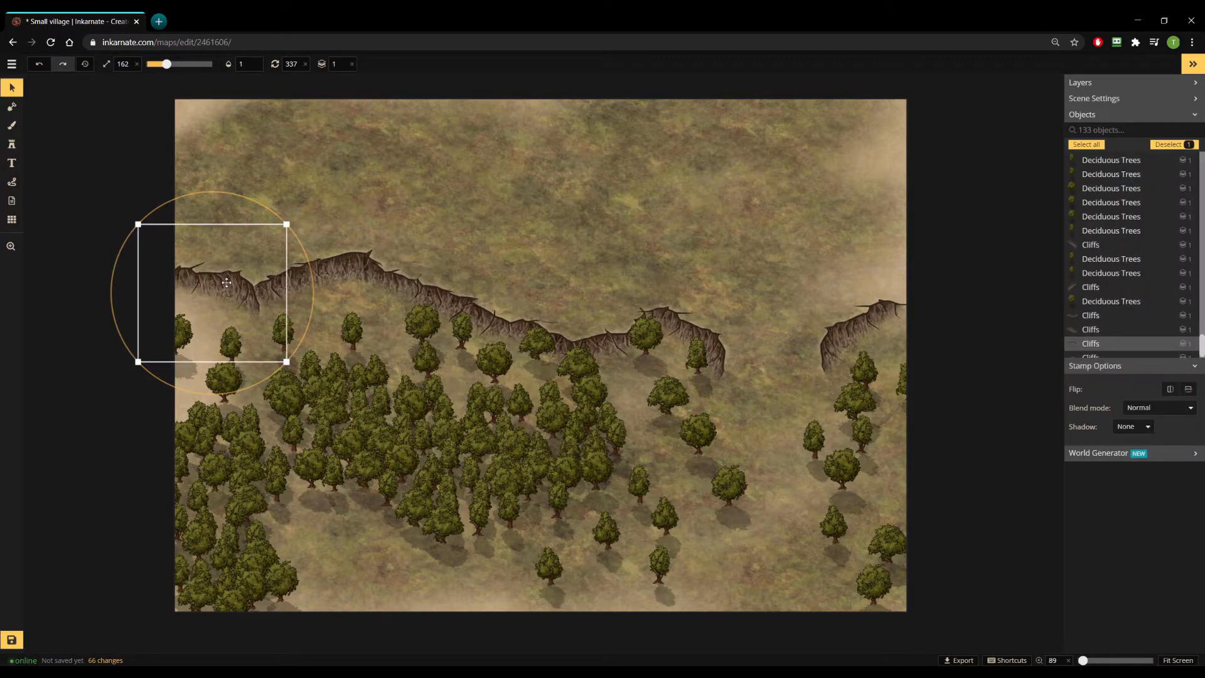
drag(226, 282, 226, 306)
drag(331, 268, 331, 298)
click(450, 295)
drag(486, 313, 464, 369)
click(512, 319)
Move two trees south away from the cliffs, and lower the cliff sections on both sides of the eastern gap.
drag(646, 330, 636, 408)
drag(698, 362, 693, 472)
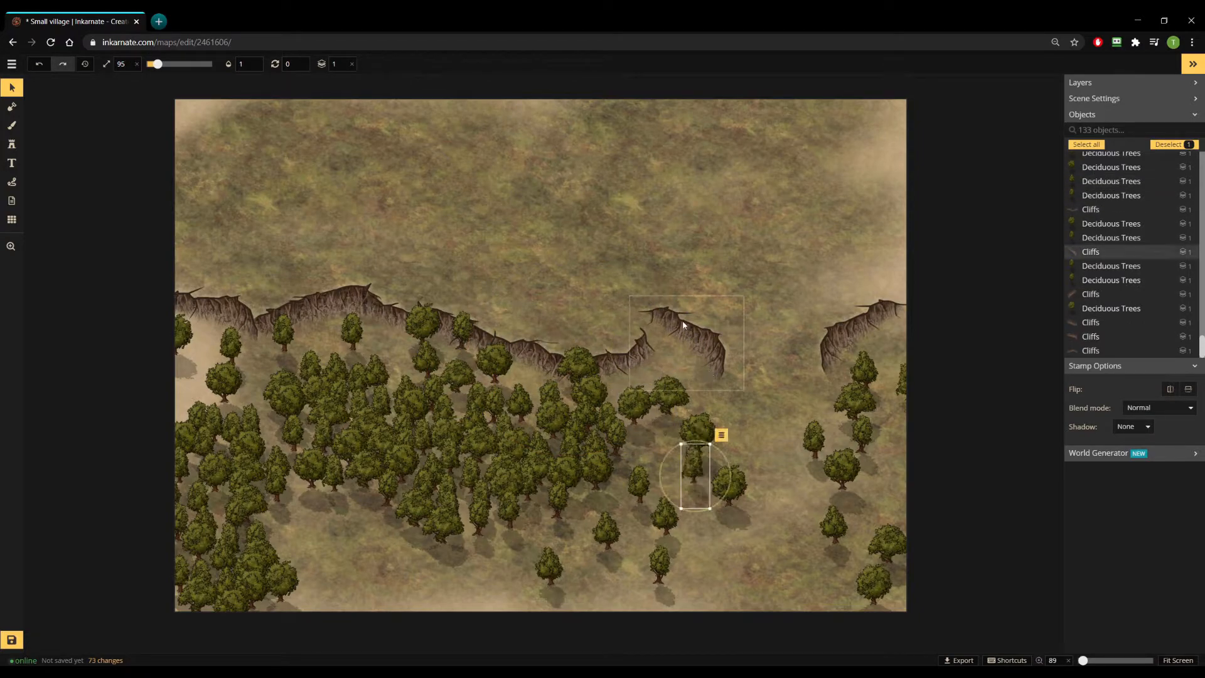
drag(682, 320, 686, 348)
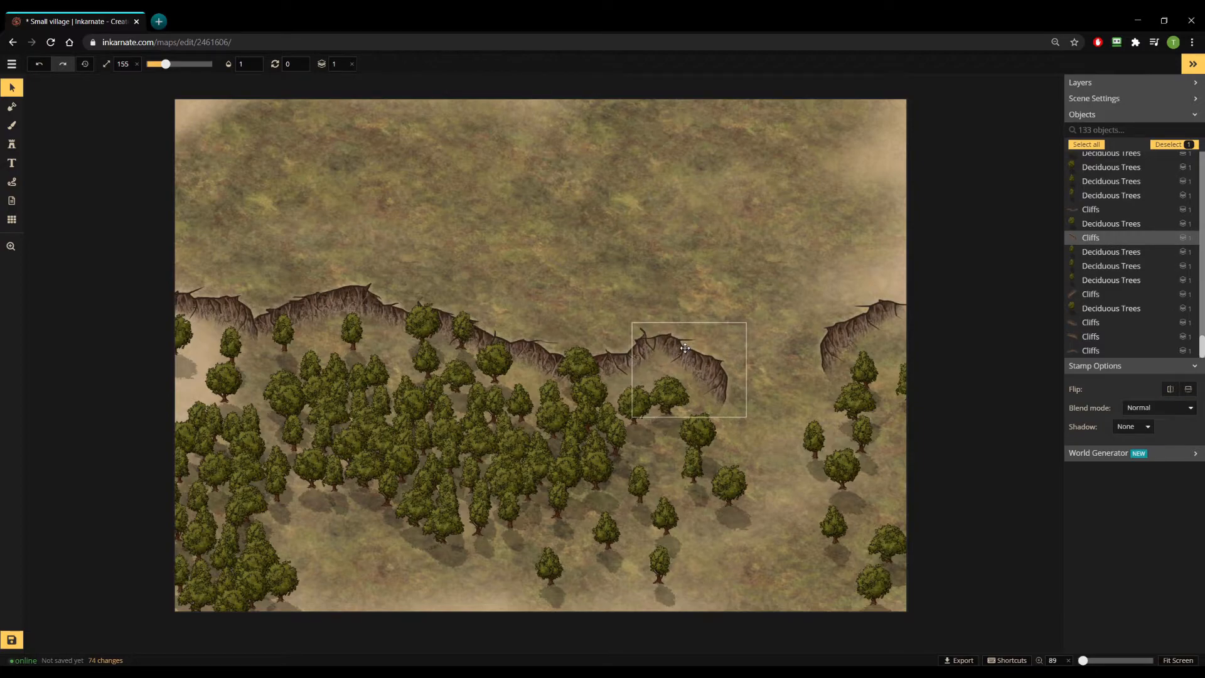
drag(825, 337, 802, 371)
Duplicate the middle cliff section and position the copy at the eastern edge to extend the cliff line off the map.
click(624, 339)
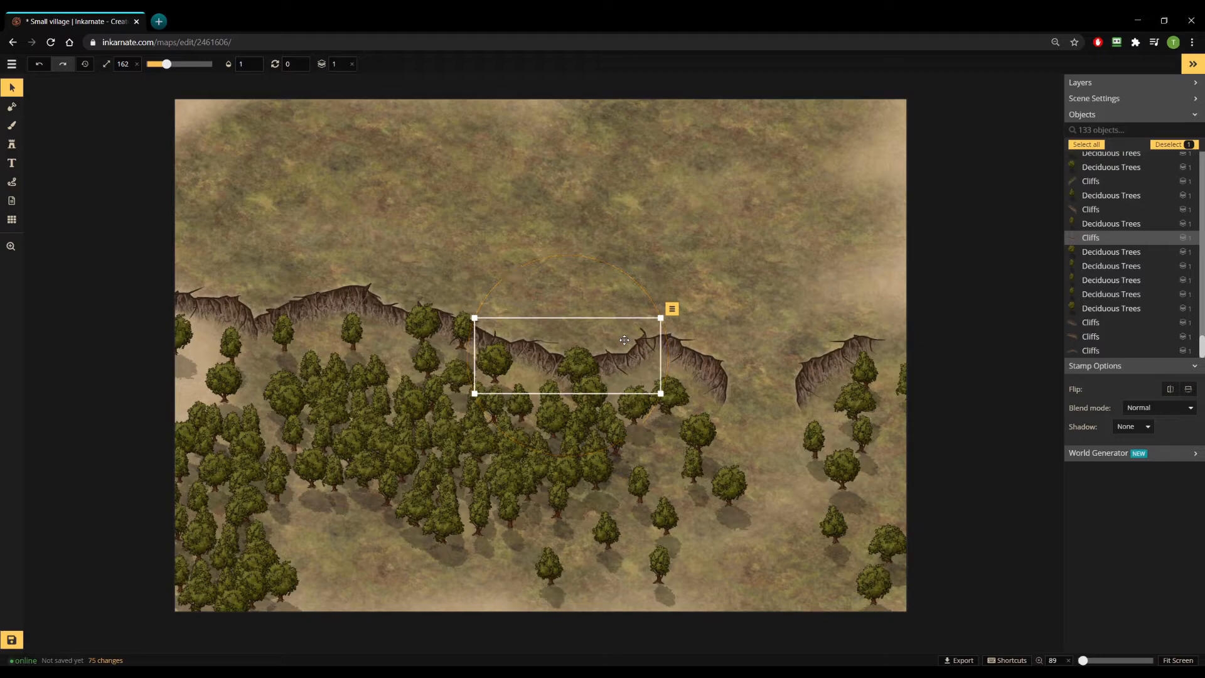
key(ctrl+c)
key(ctrl+v)
drag(847, 324, 918, 362)
click(769, 431)
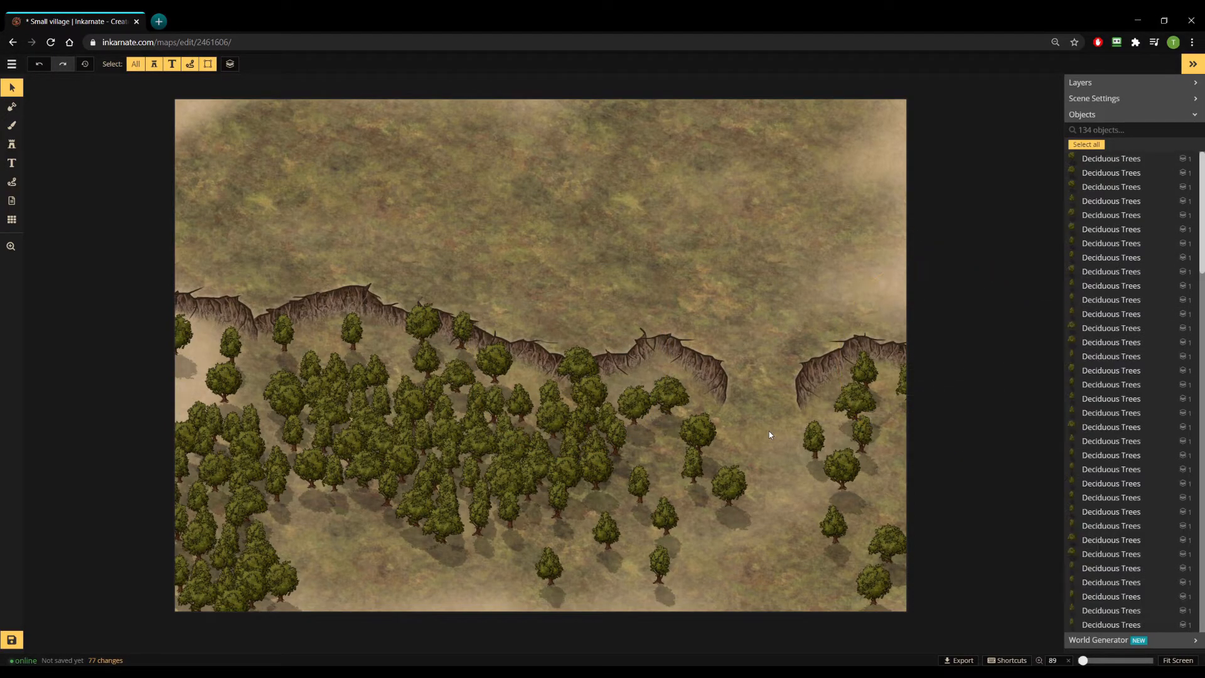
click(12, 125)
click(1106, 173)
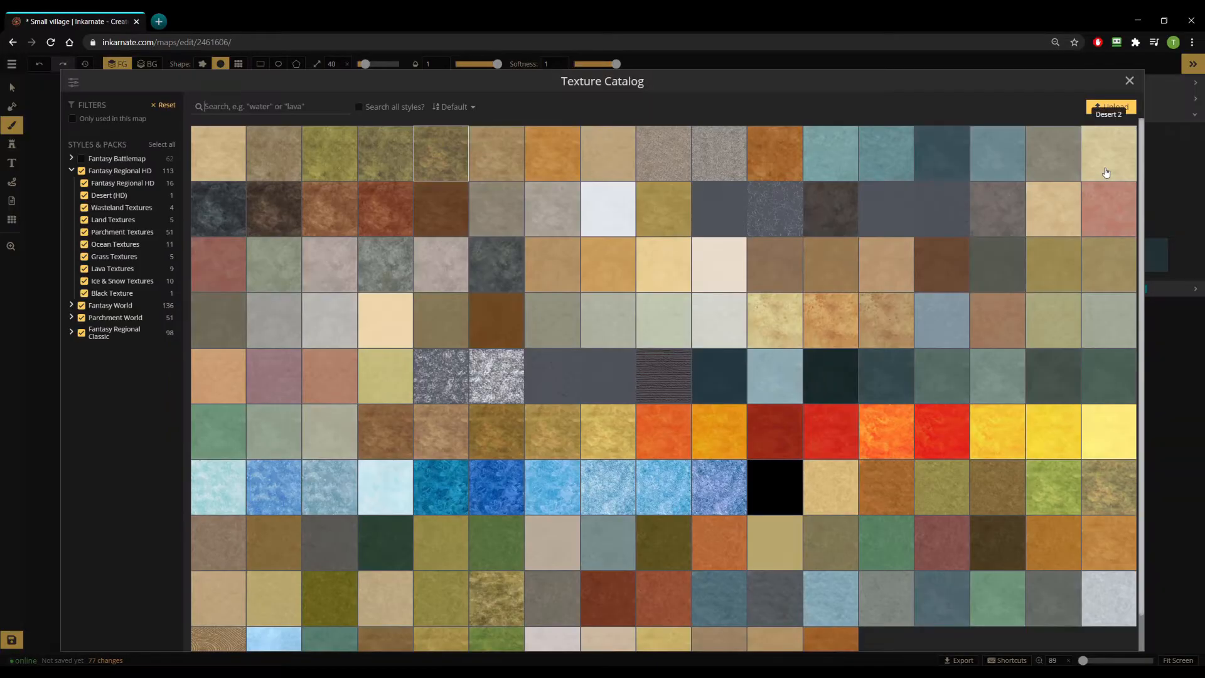
click(1130, 81)
Scatter deciduous trees along the southeastern edge with radius 85, raising the density to 69 and reducing the size to 100.
key(s)
click(1117, 236)
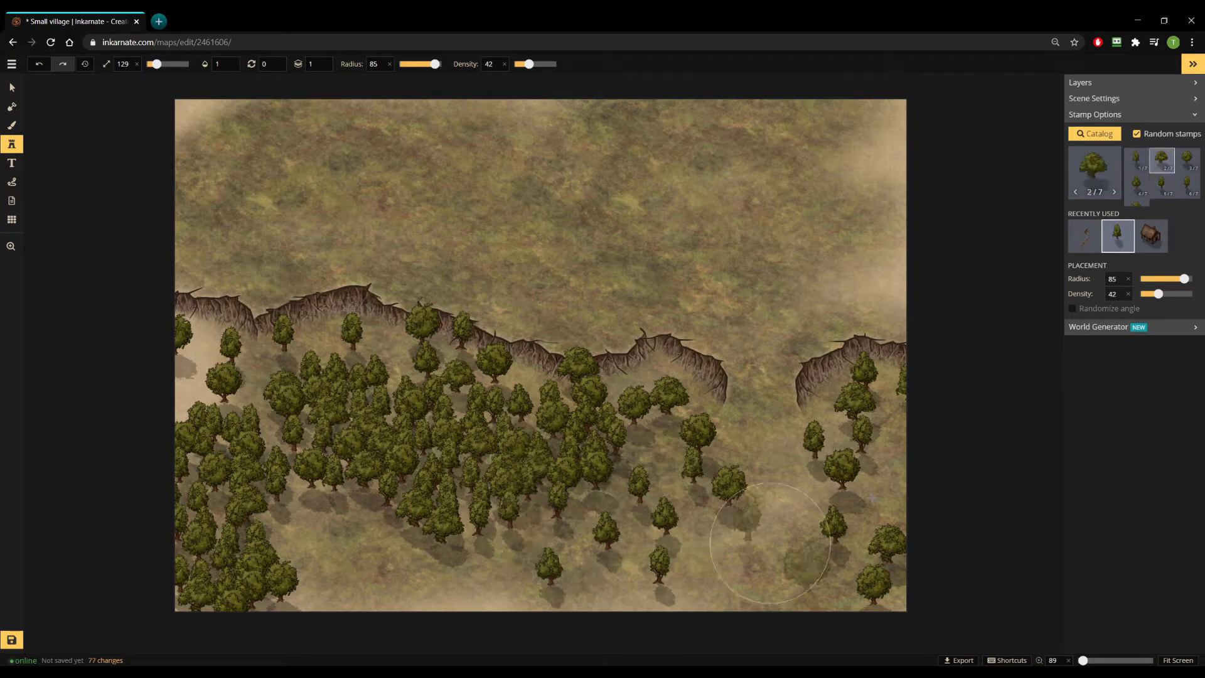
click(890, 488)
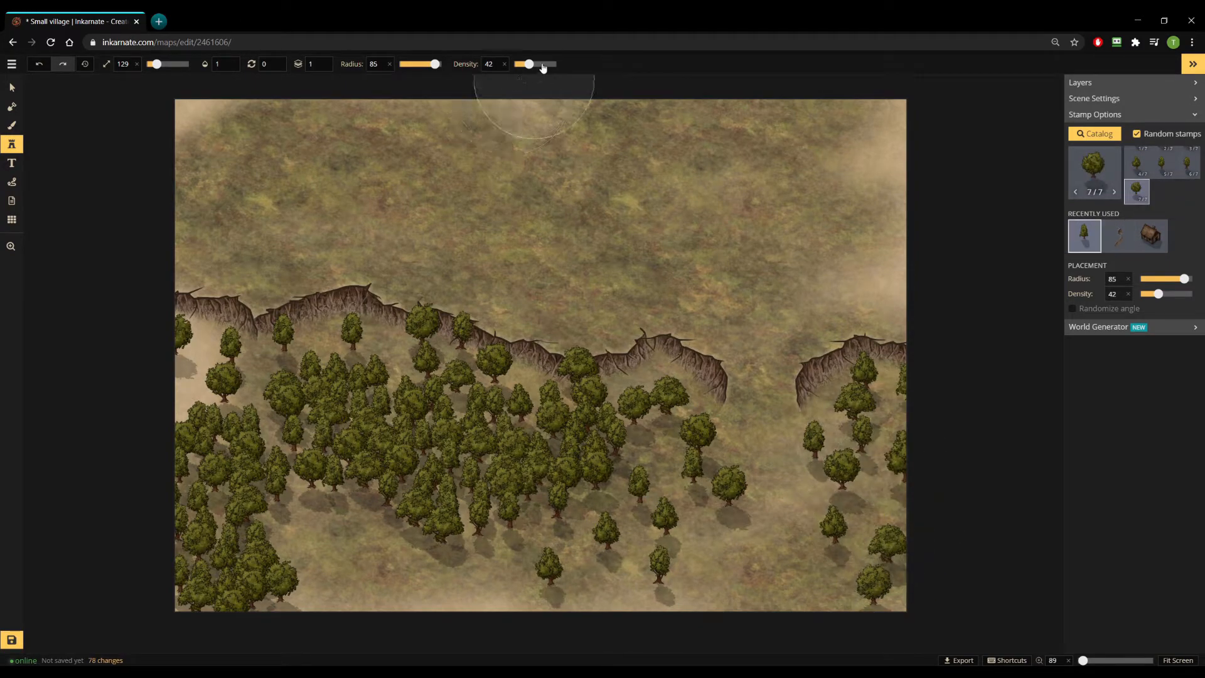
click(542, 64)
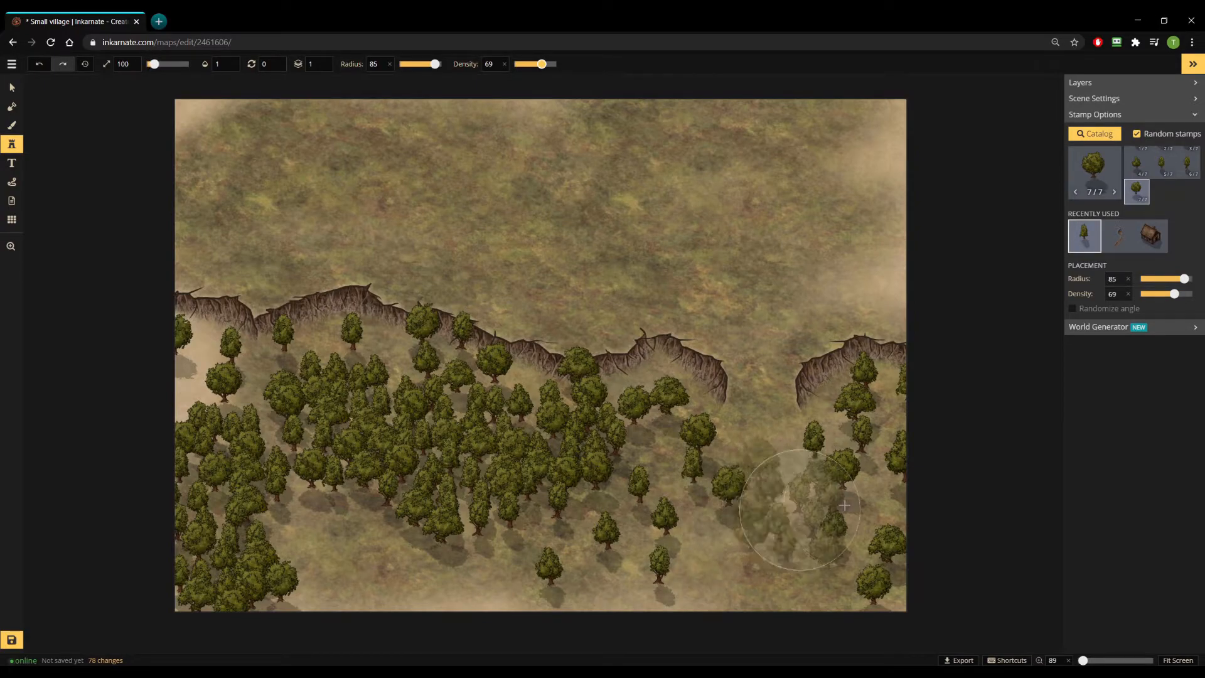
click(871, 505)
drag(877, 433, 881, 408)
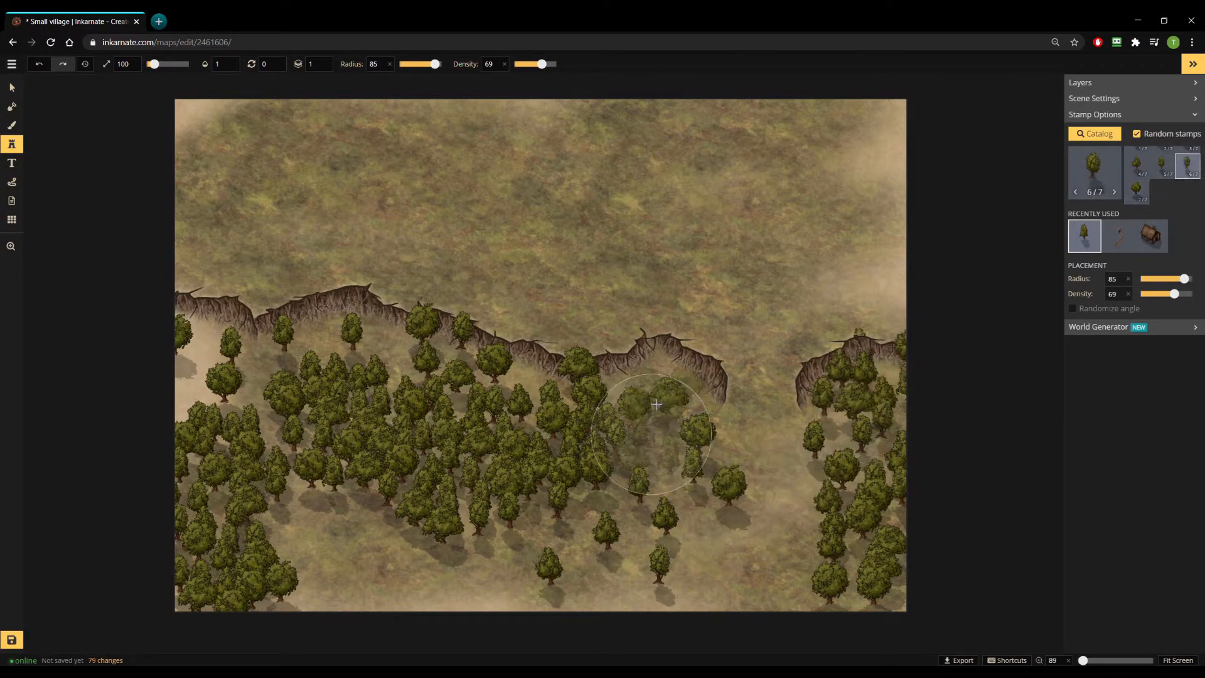
Fill out the forest below the middle and western cliffs with more trees, adding single ones with the radius at 0.
mouse_move(649, 426)
mouse_down()
mouse_move(671, 431)
mouse_move(618, 509)
mouse_move(500, 405)
mouse_move(300, 388)
mouse_move(229, 396)
mouse_move(458, 453)
mouse_up()
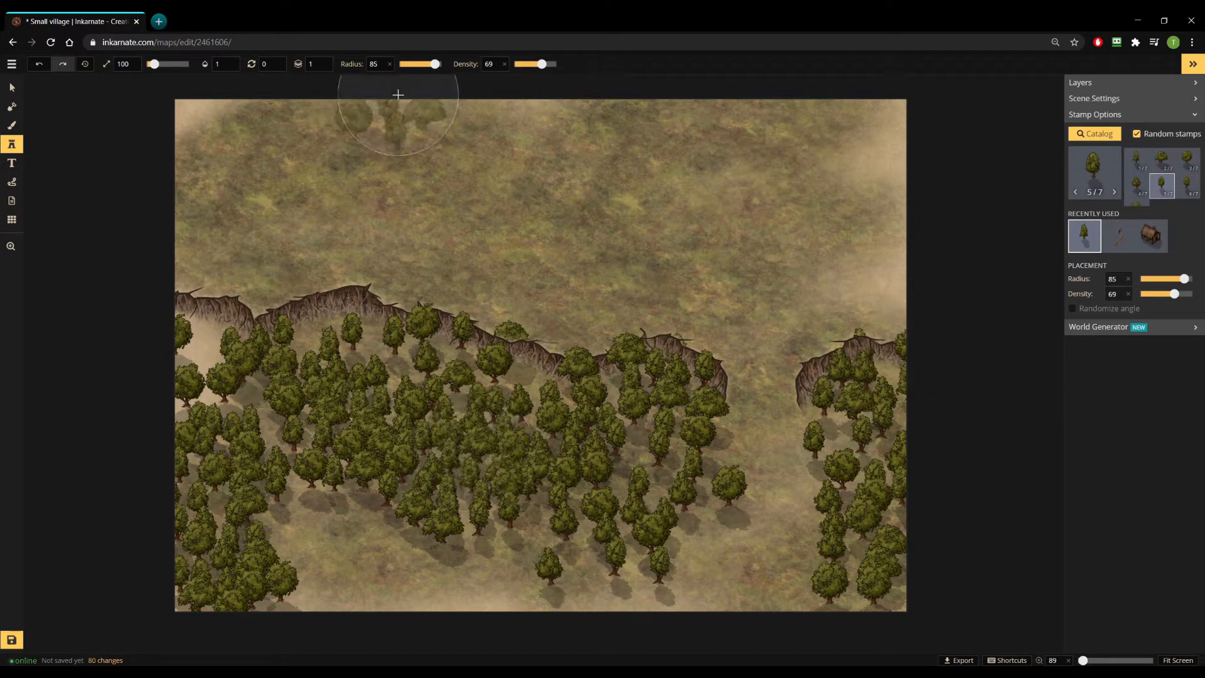
click(388, 65)
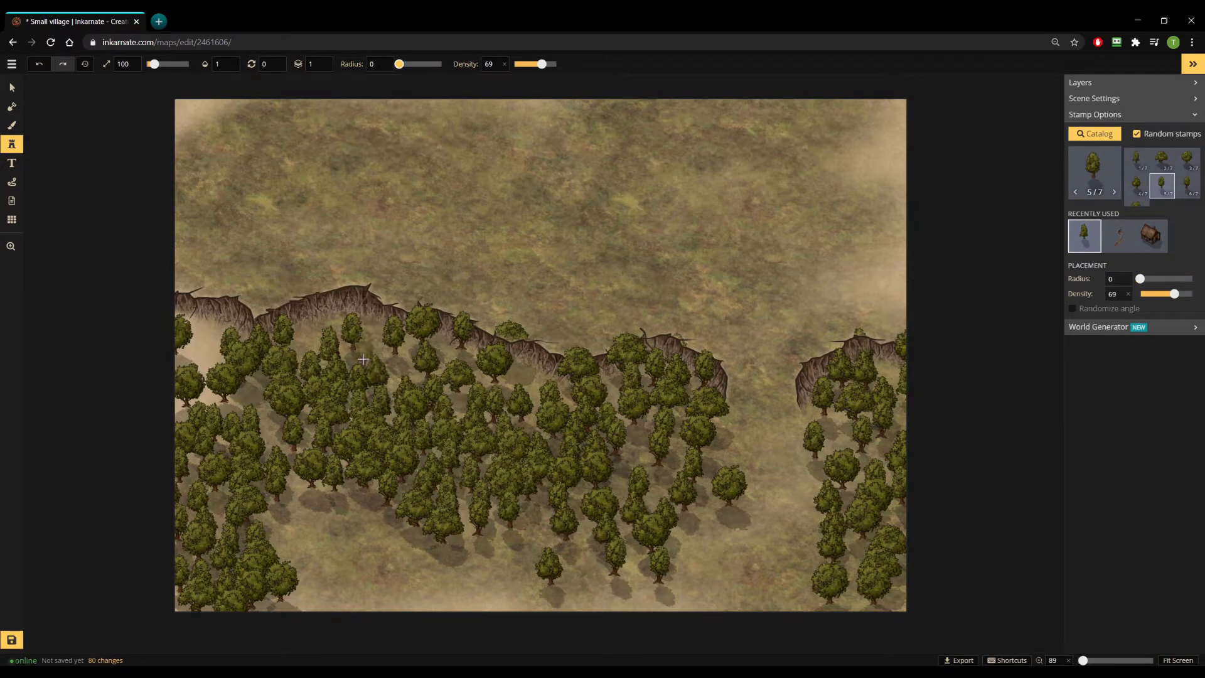
click(406, 371)
click(529, 390)
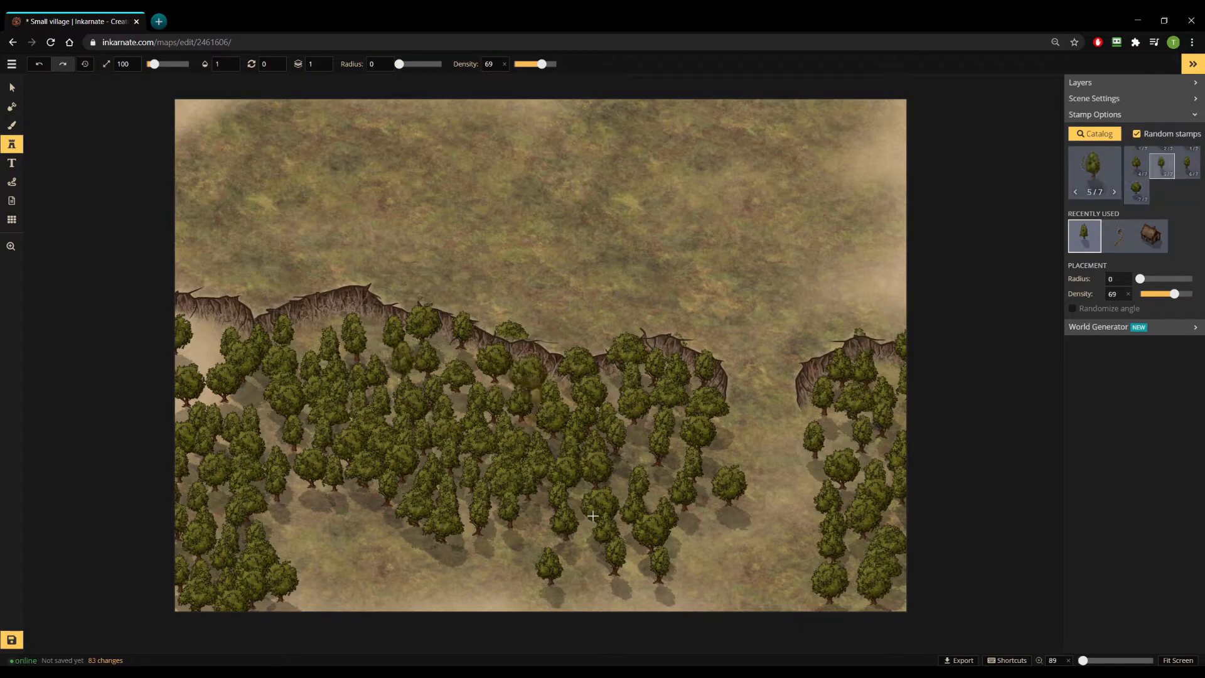
Move the tree overlapping the middle cliff west into the forest, and shift another tree in the southern forest west.
key(s)
click(513, 329)
drag(514, 329, 309, 315)
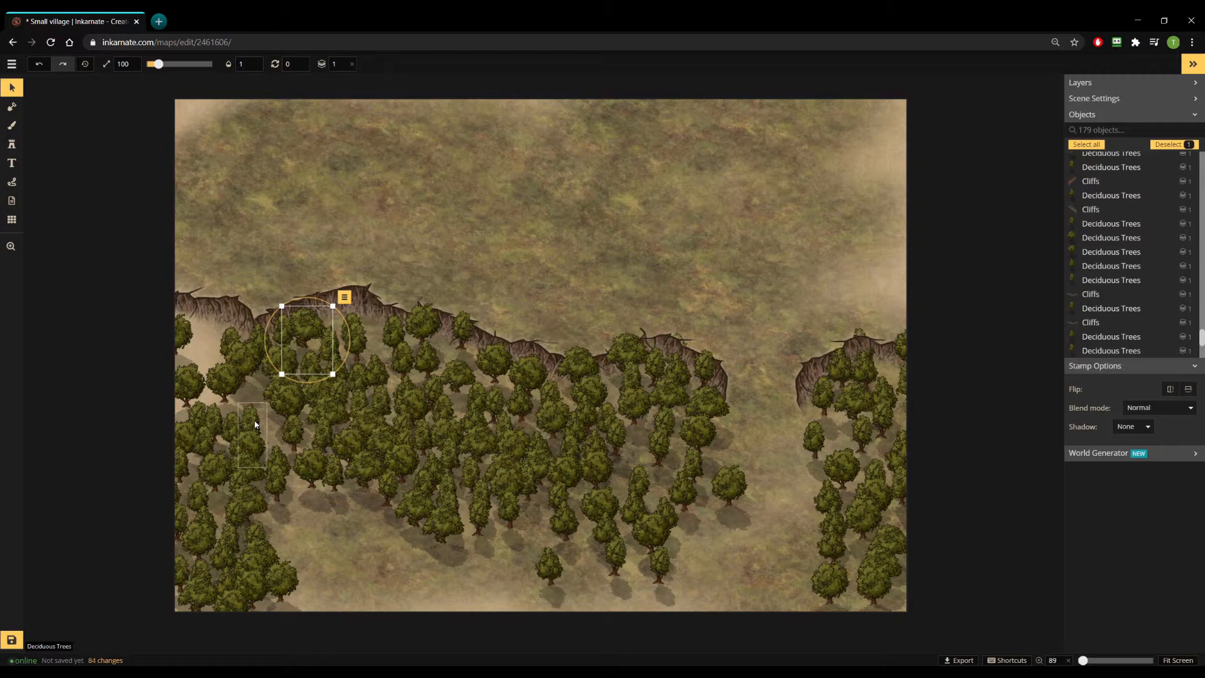
drag(452, 518, 403, 523)
Fill the gaps along the southern forest with deciduous trees at size 95 and radius 40.
key(d)
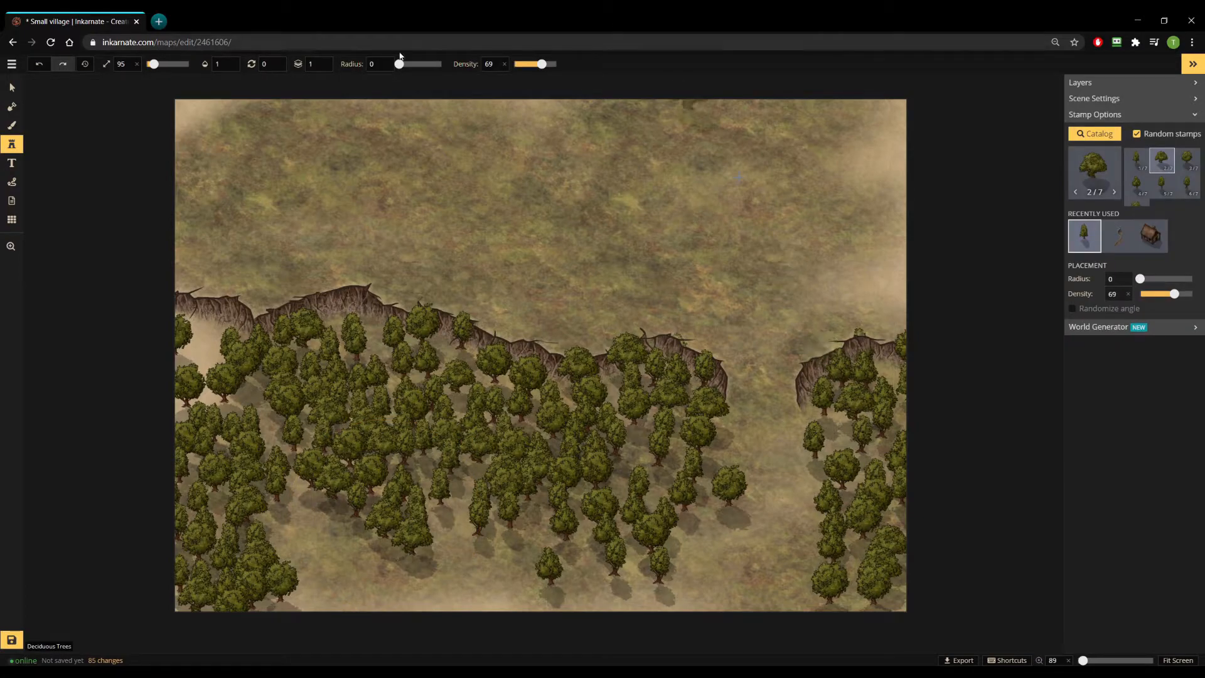
drag(399, 63, 415, 63)
click(470, 543)
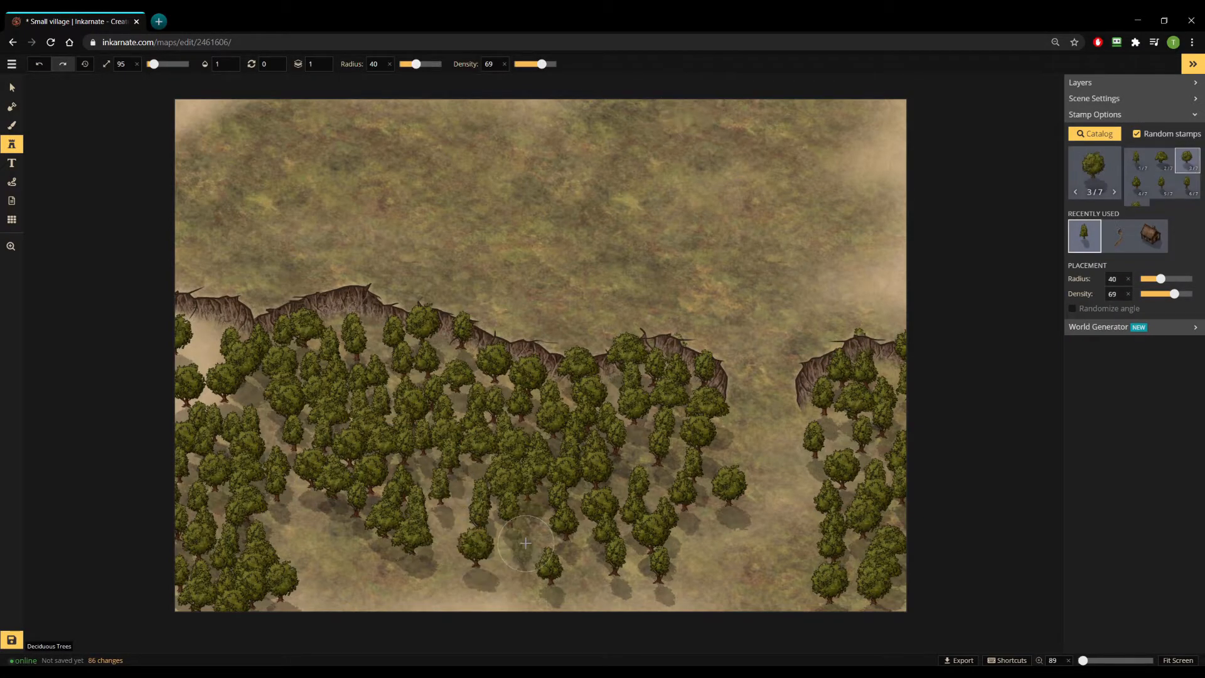
click(584, 564)
click(370, 558)
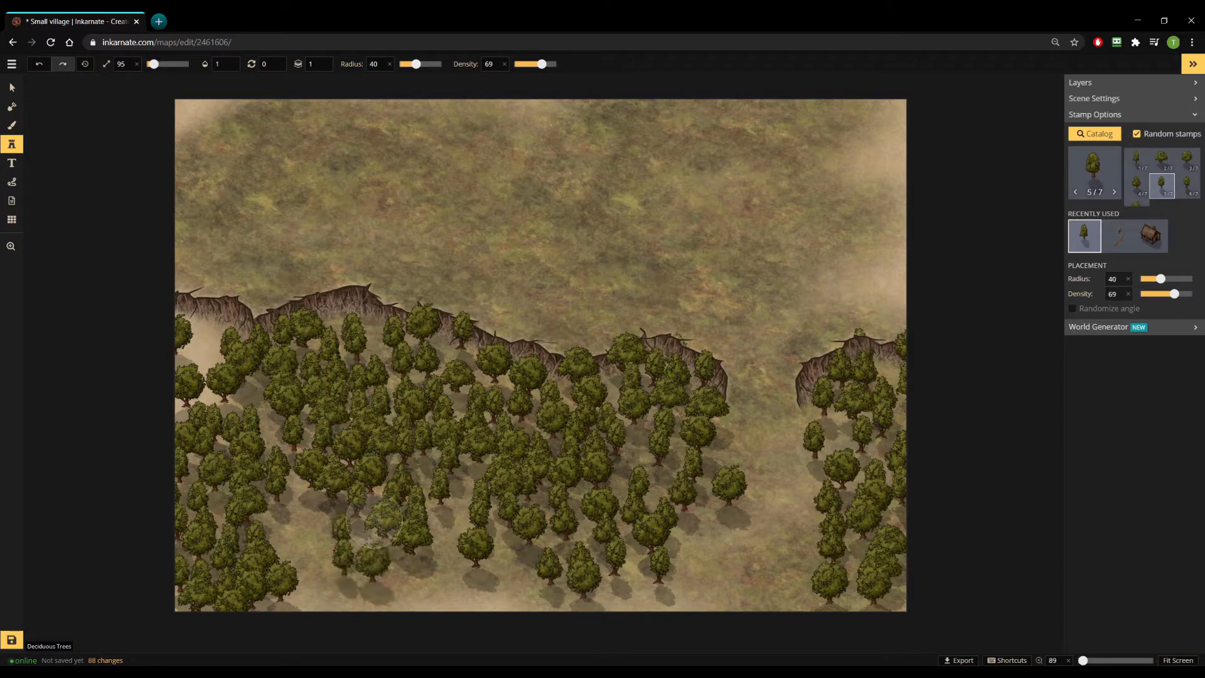
mouse_move(313, 596)
mouse_down()
mouse_move(300, 591)
mouse_move(305, 564)
mouse_up()
mouse_move(421, 578)
mouse_down()
mouse_move(464, 483)
mouse_move(507, 556)
mouse_up()
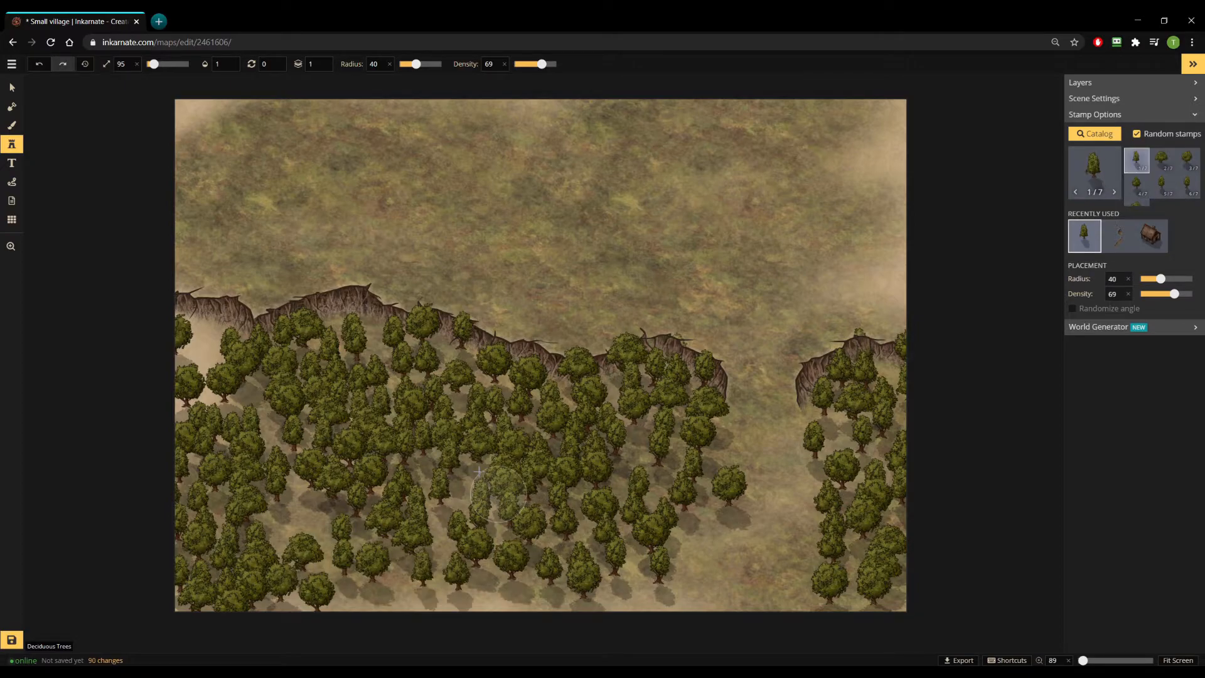
click(478, 471)
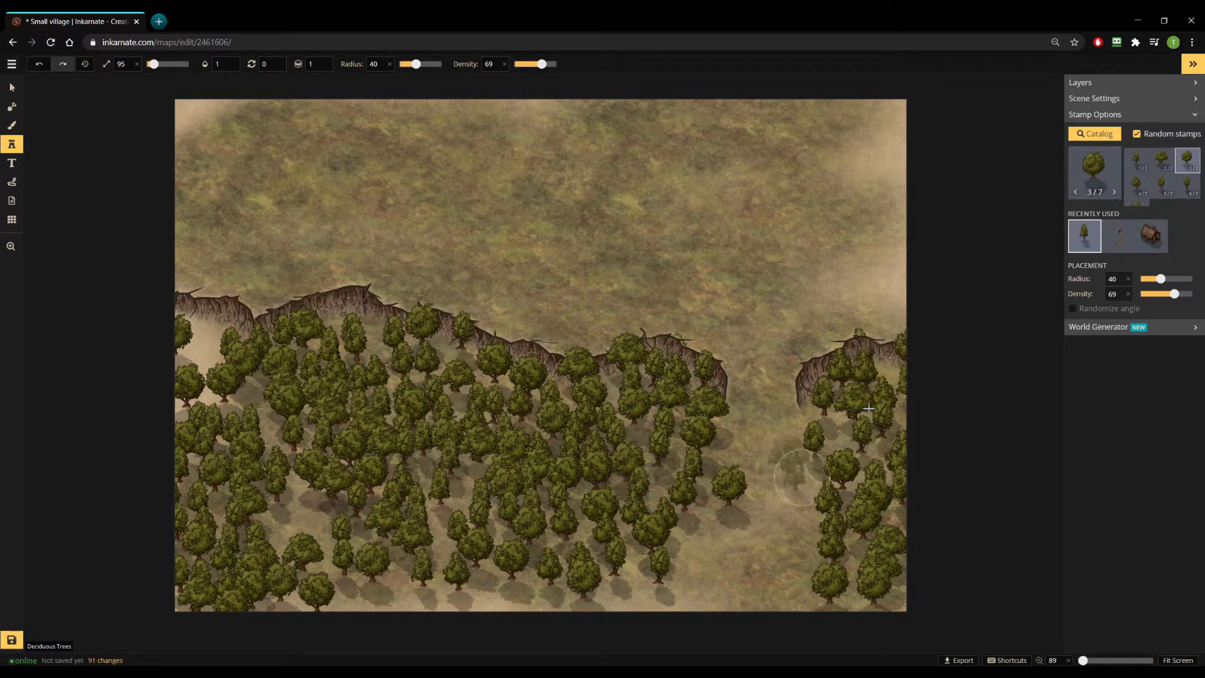
Scatter deciduous trees around the northwestern and northeastern corners and along the eastern edge above the cliffs.
click(200, 234)
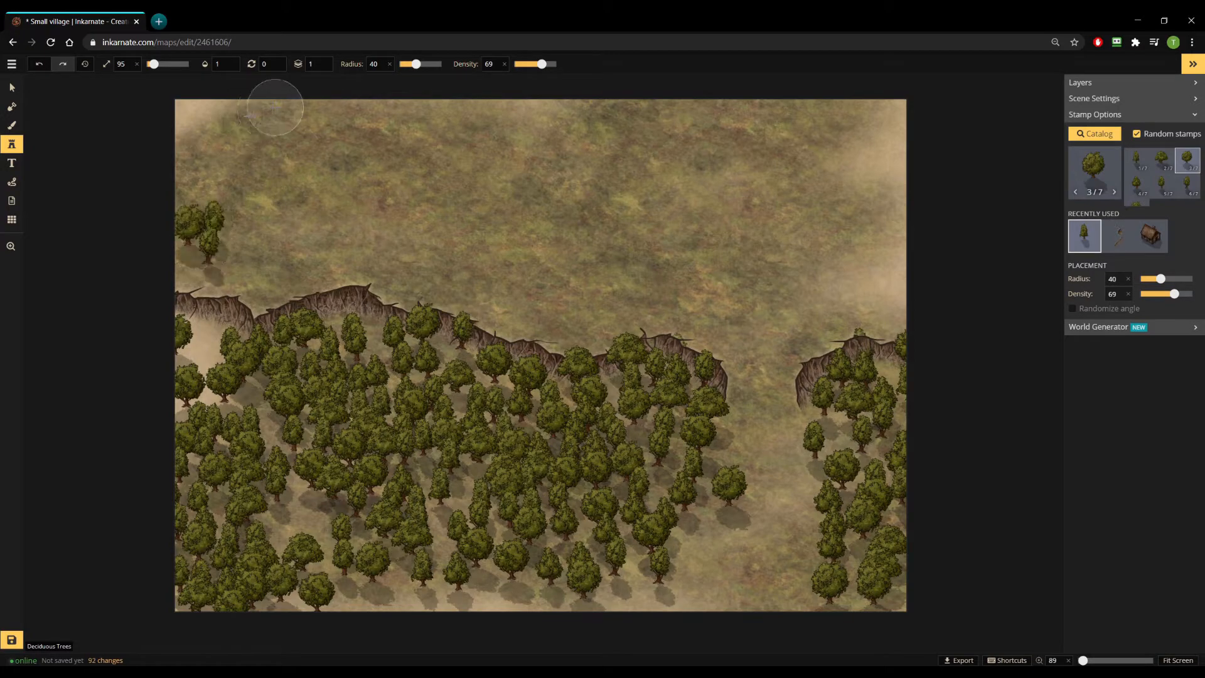
mouse_move(250, 115)
mouse_down()
mouse_move(215, 209)
mouse_move(217, 140)
mouse_move(189, 125)
mouse_move(272, 131)
mouse_move(280, 120)
mouse_move(293, 129)
mouse_move(265, 158)
mouse_move(390, 122)
mouse_up()
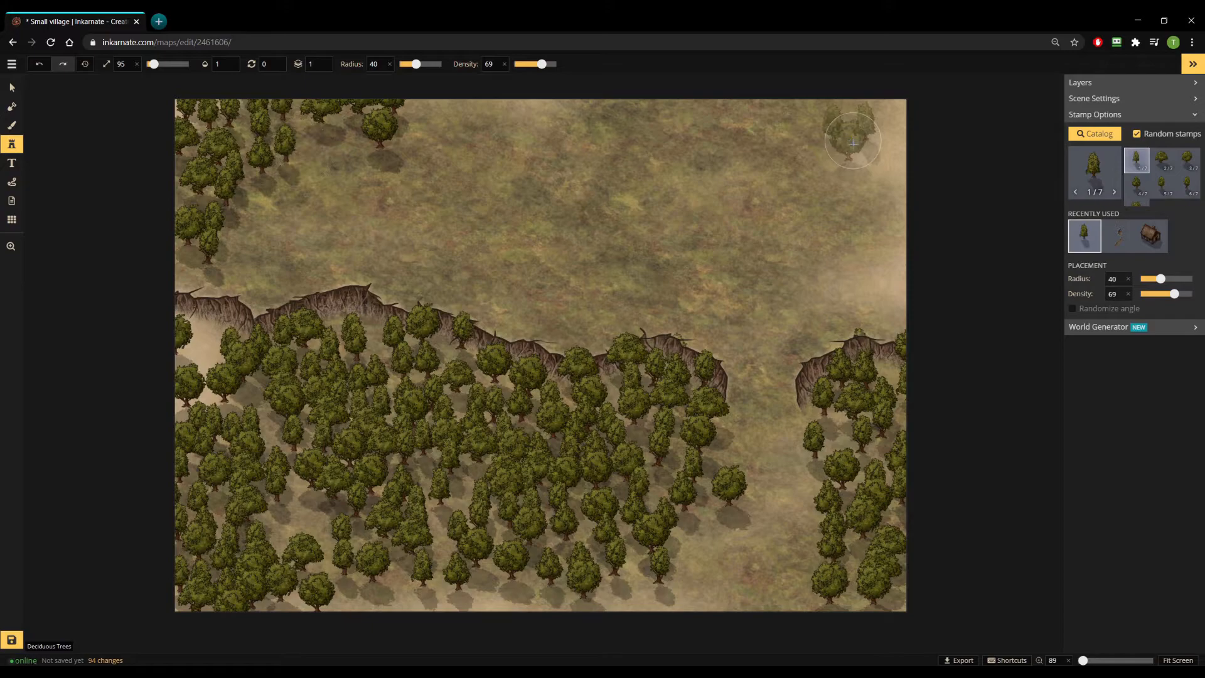
drag(876, 137, 913, 209)
click(792, 105)
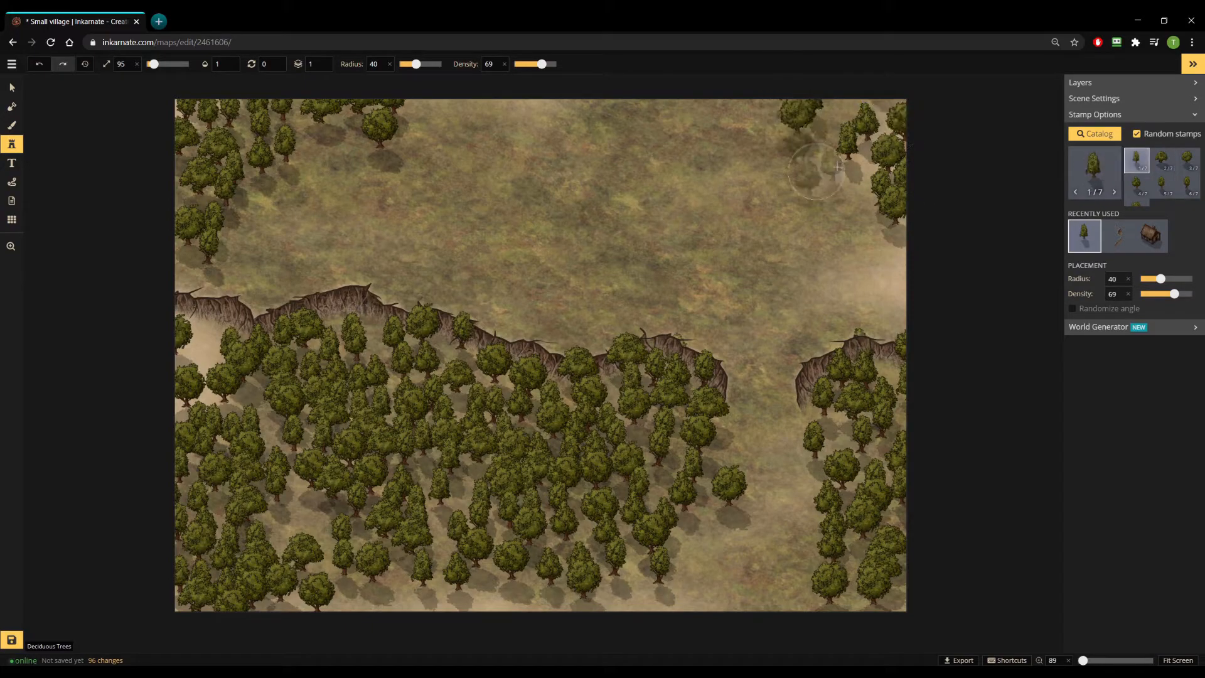
click(898, 241)
click(870, 260)
click(864, 278)
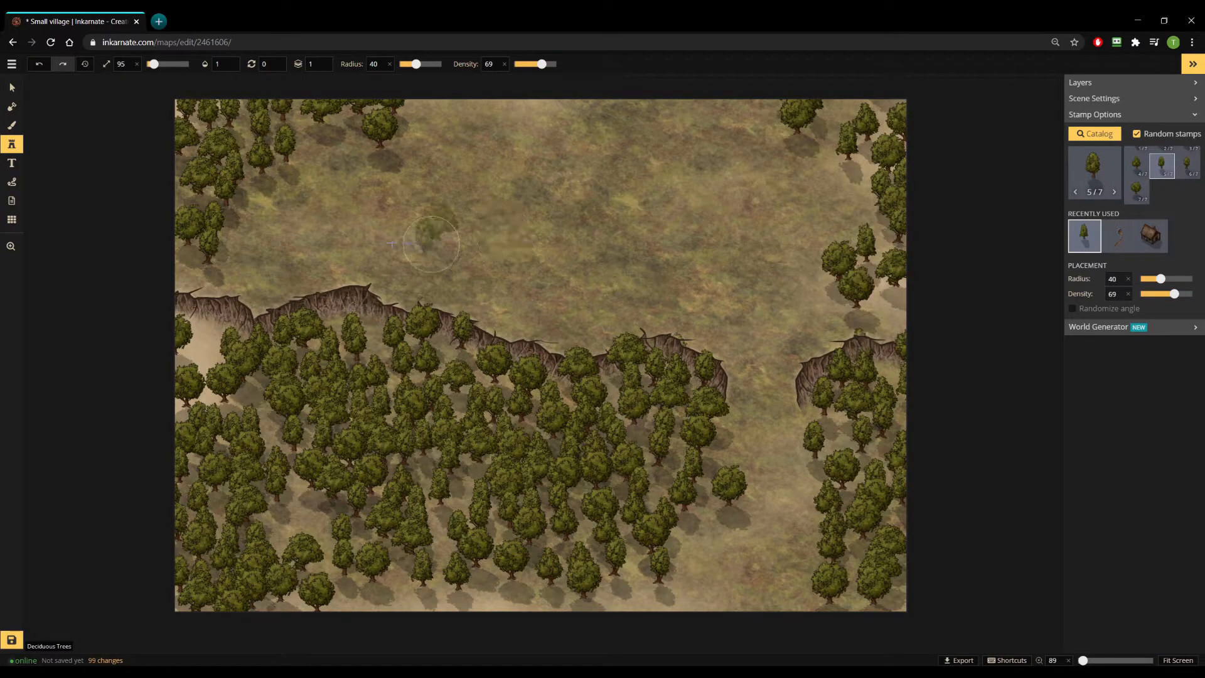
Add two small tree groups north of the western cliffs, and shift a tree beside the southwestern forest clearing.
click(304, 251)
click(432, 264)
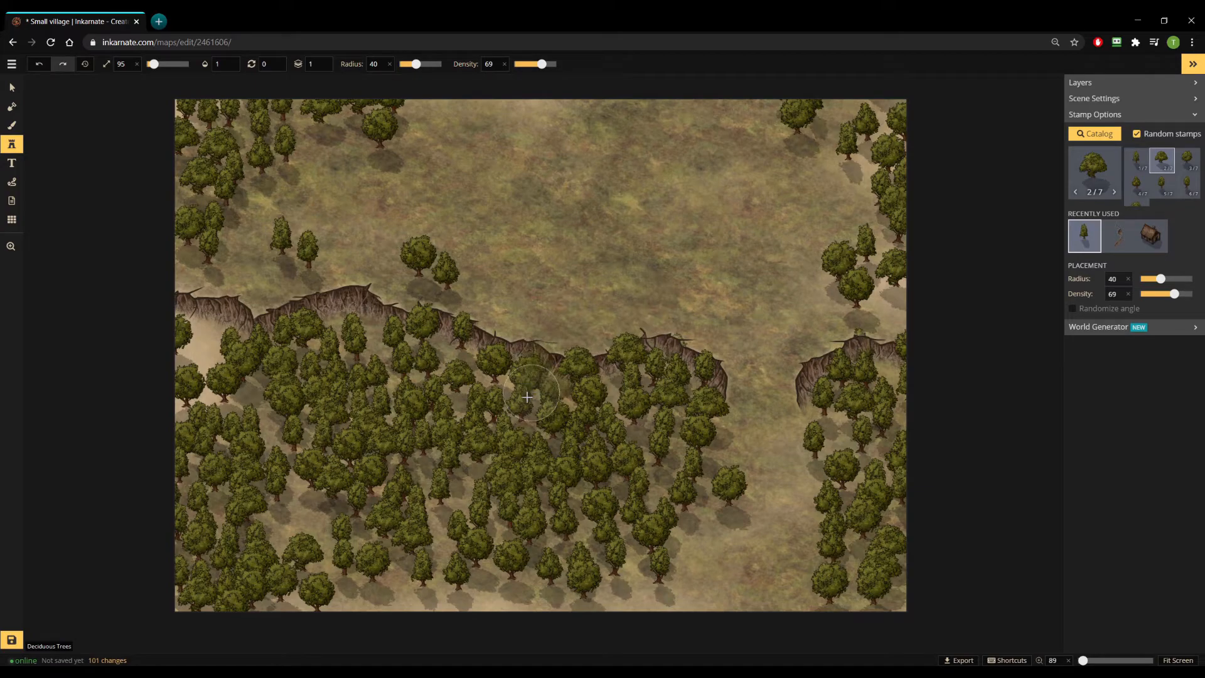
key(v)
drag(343, 556, 363, 532)
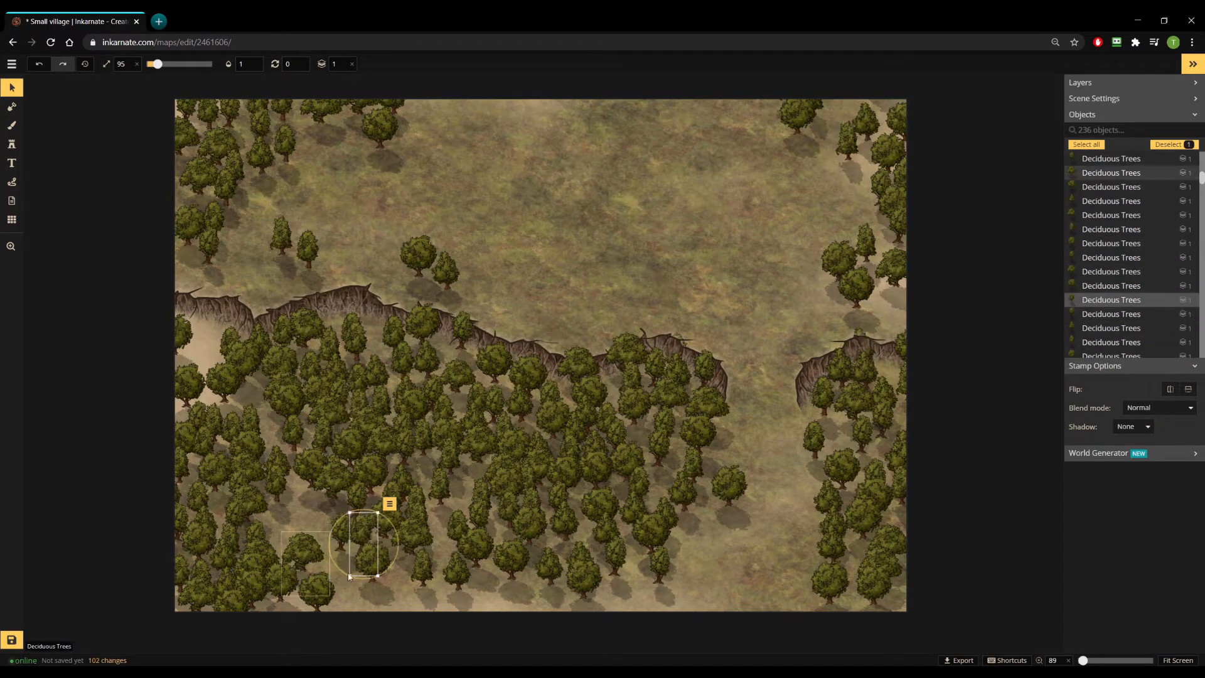
Place Abandoned Town variant 5 of 6 in the southwestern forest clearing at size 106, opacity 0.75 and radius 0.
key(s)
click(1095, 175)
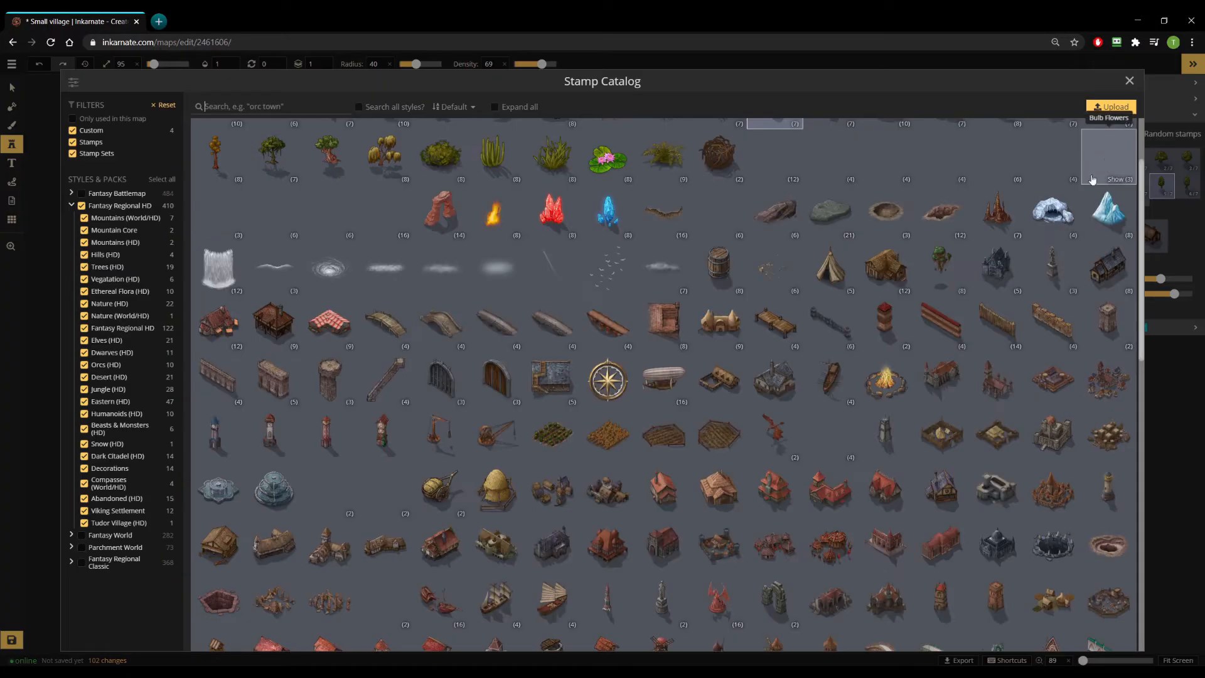
scroll(725, 401, down, 10)
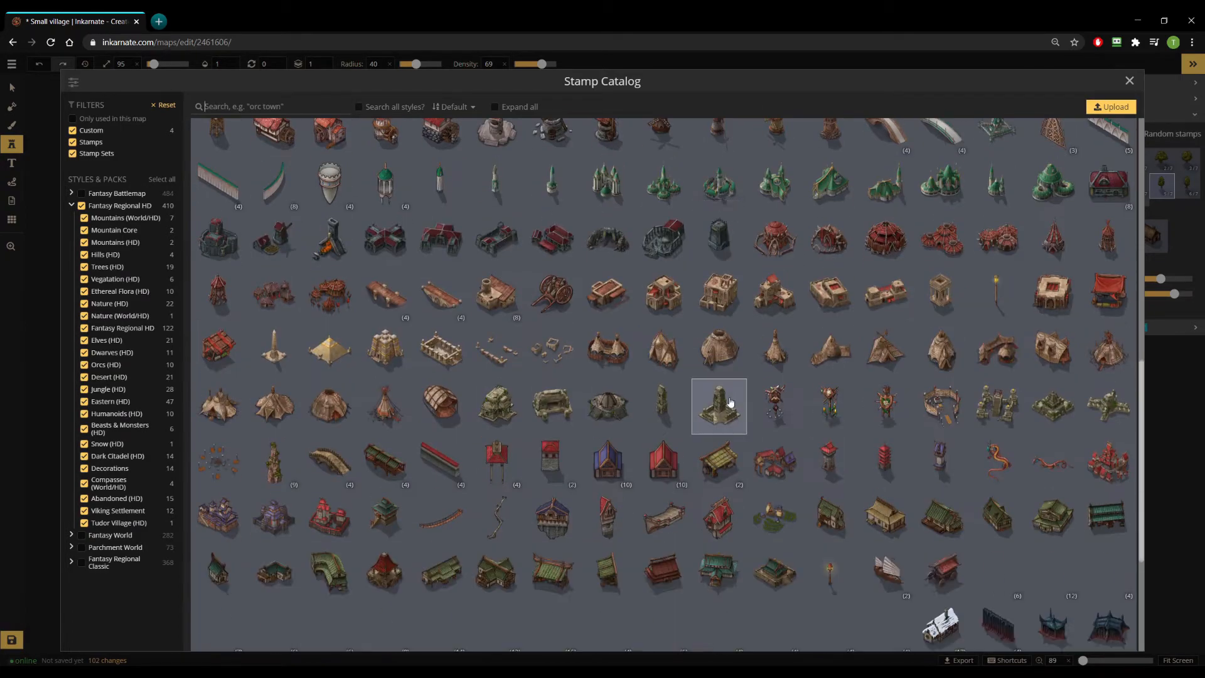
scroll(728, 404, down, 4)
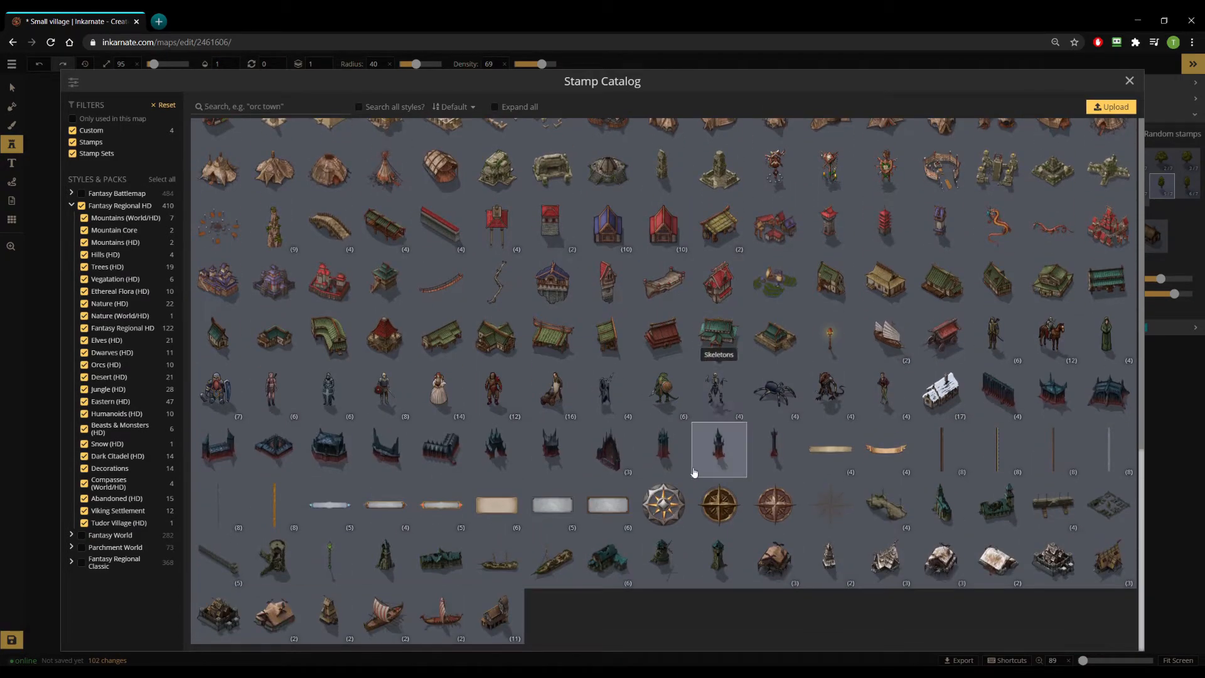
click(614, 585)
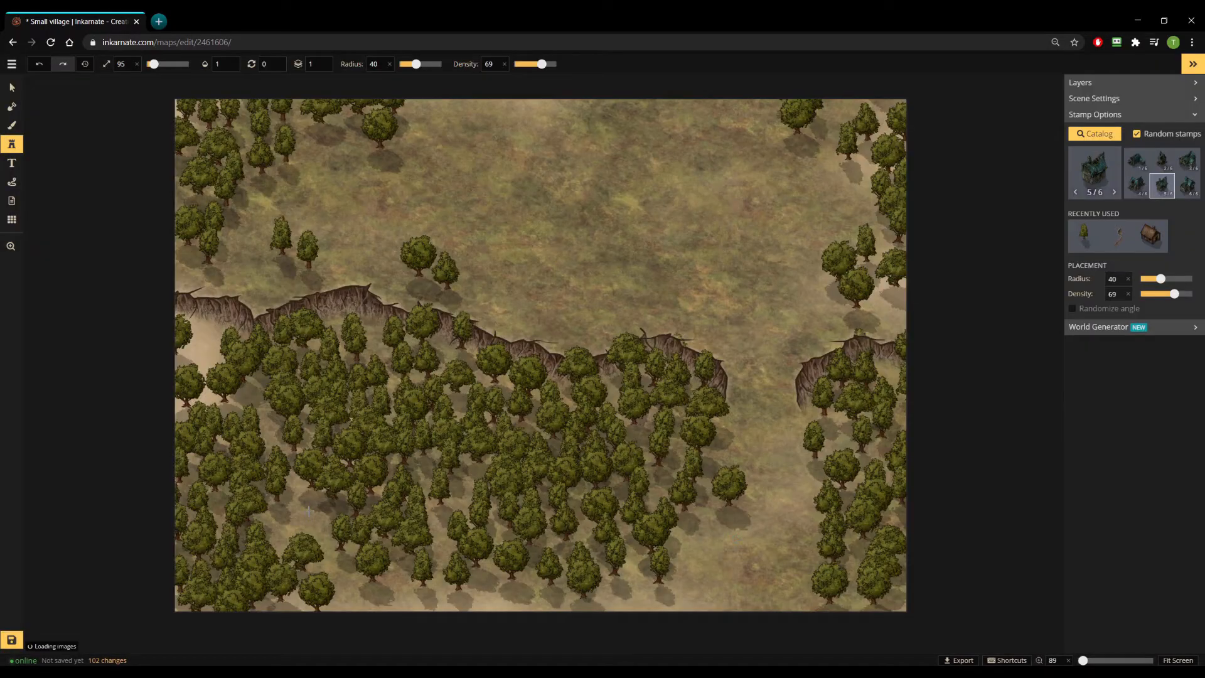
scroll(387, 63, down, 4)
scroll(387, 64, down, 6)
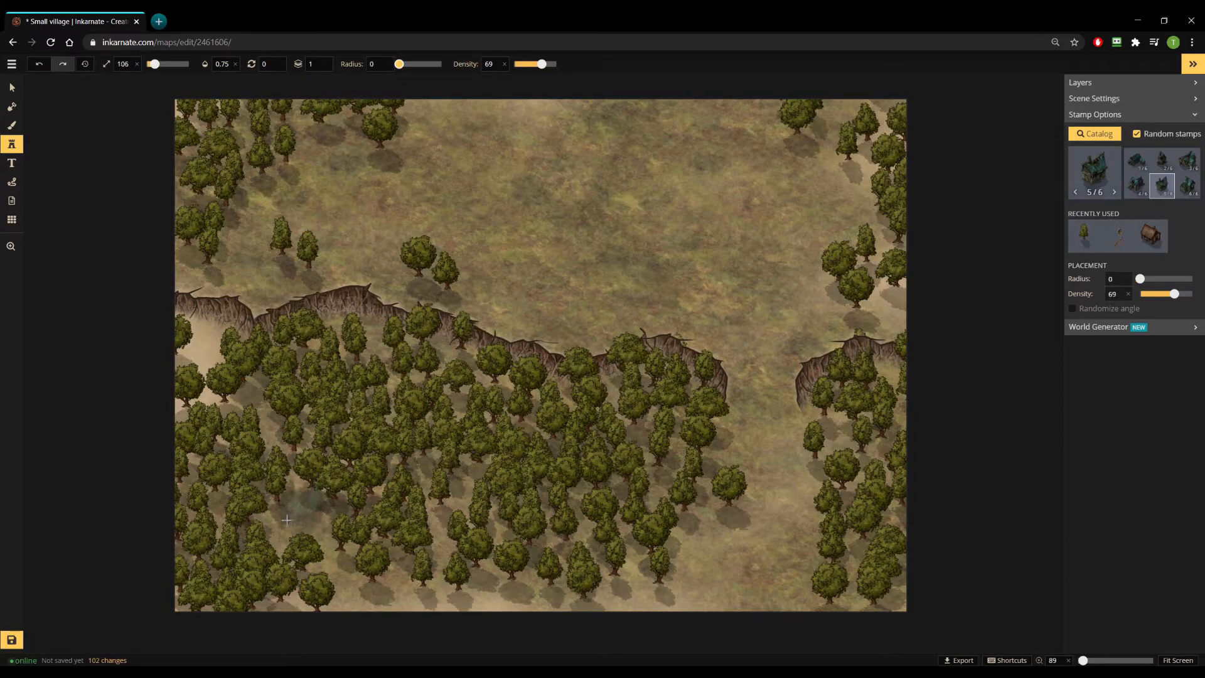
click(293, 525)
Enlarge the abandoned house in the forest clearing to size 117 and set its opacity to 1.
key(v)
click(290, 513)
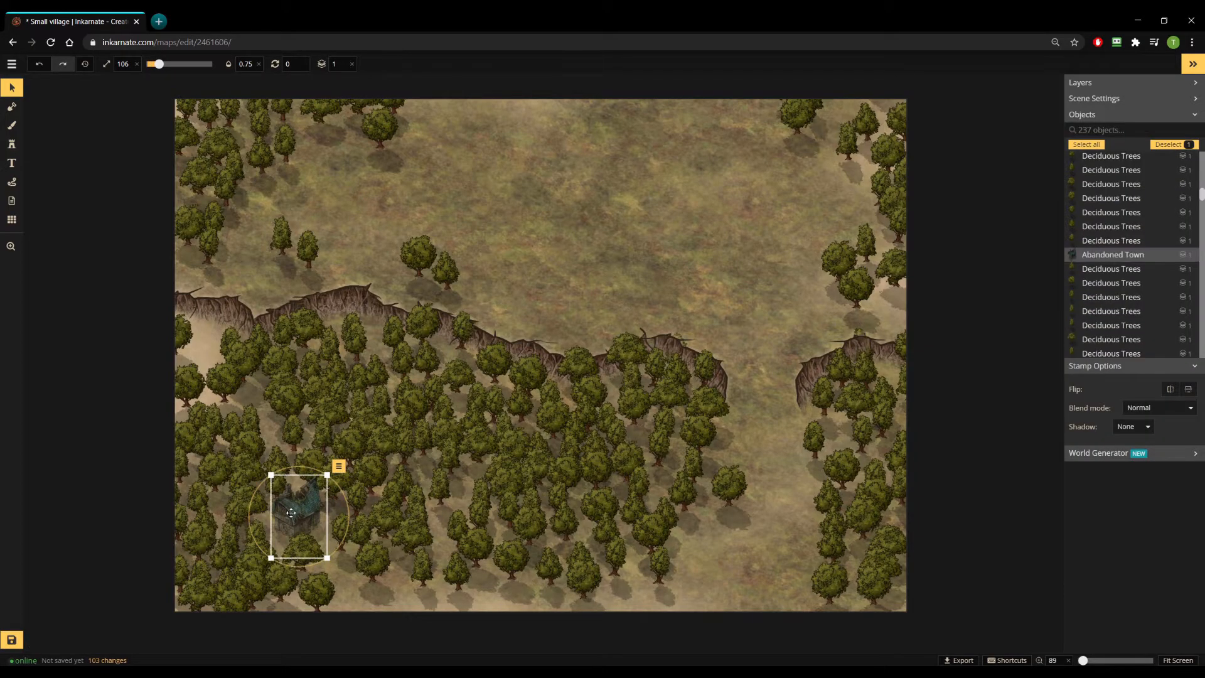
scroll(291, 513, up, 5)
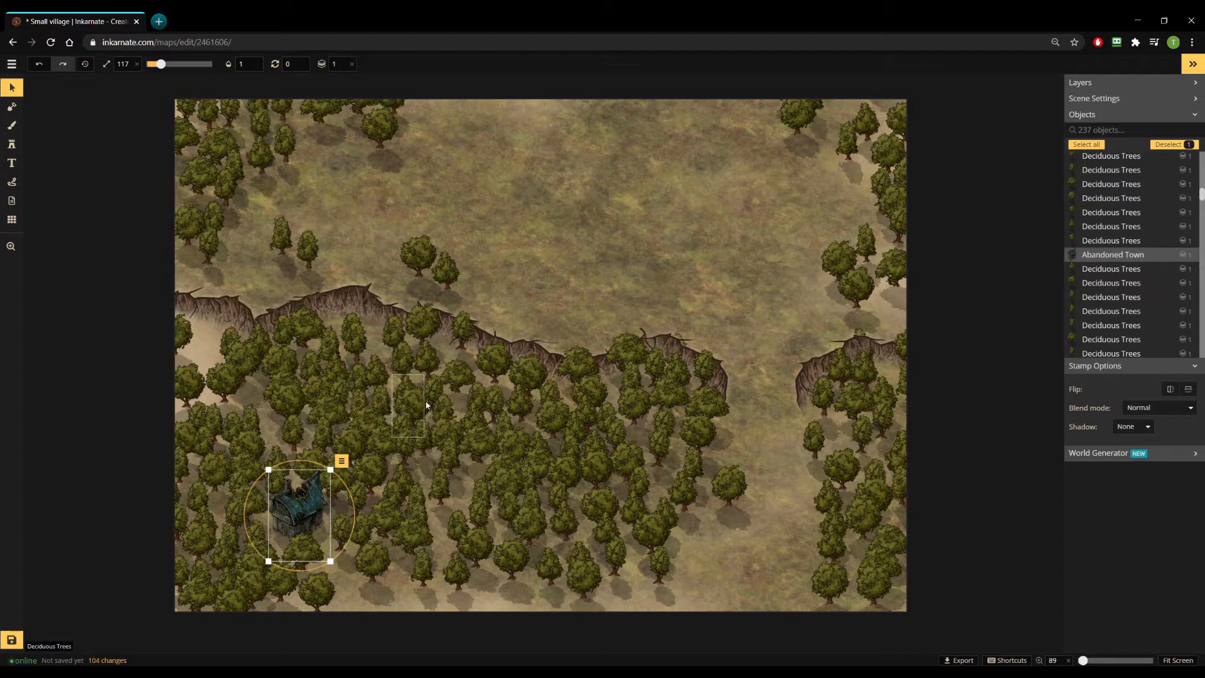
Search the stamp catalog for "ruin" and "ab", and place Abandoned Church 2 at size 72 north of the eastern cliff gap.
key(s)
click(1104, 136)
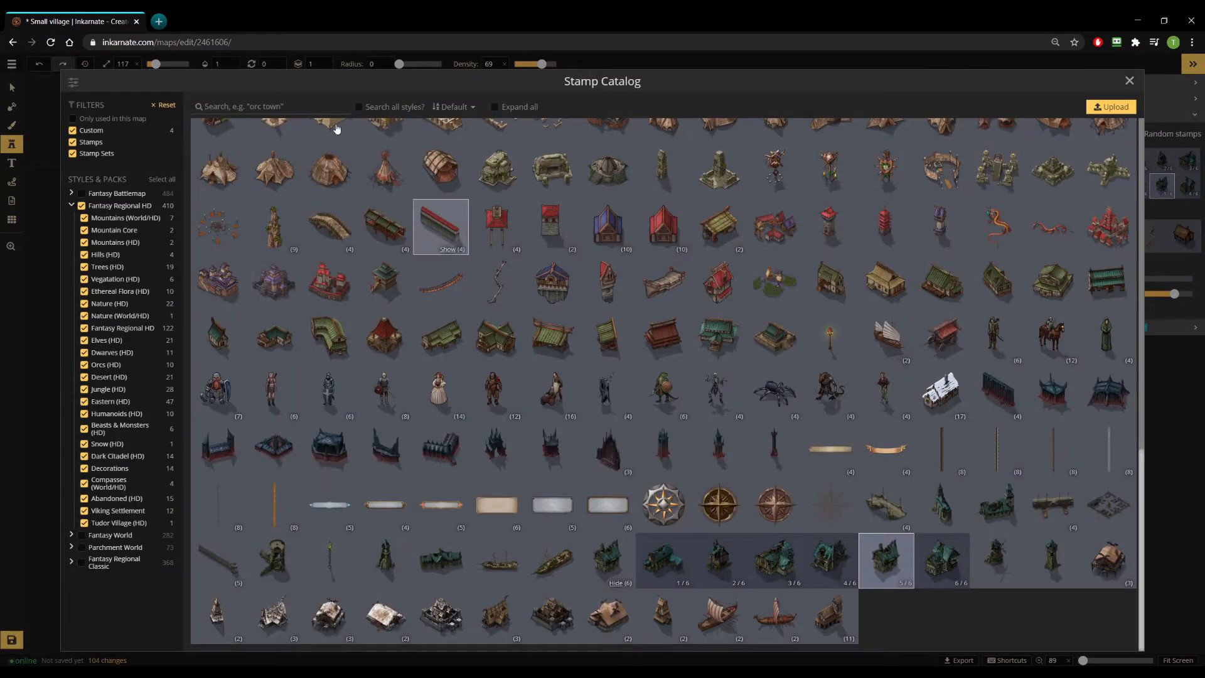
text(ruin)
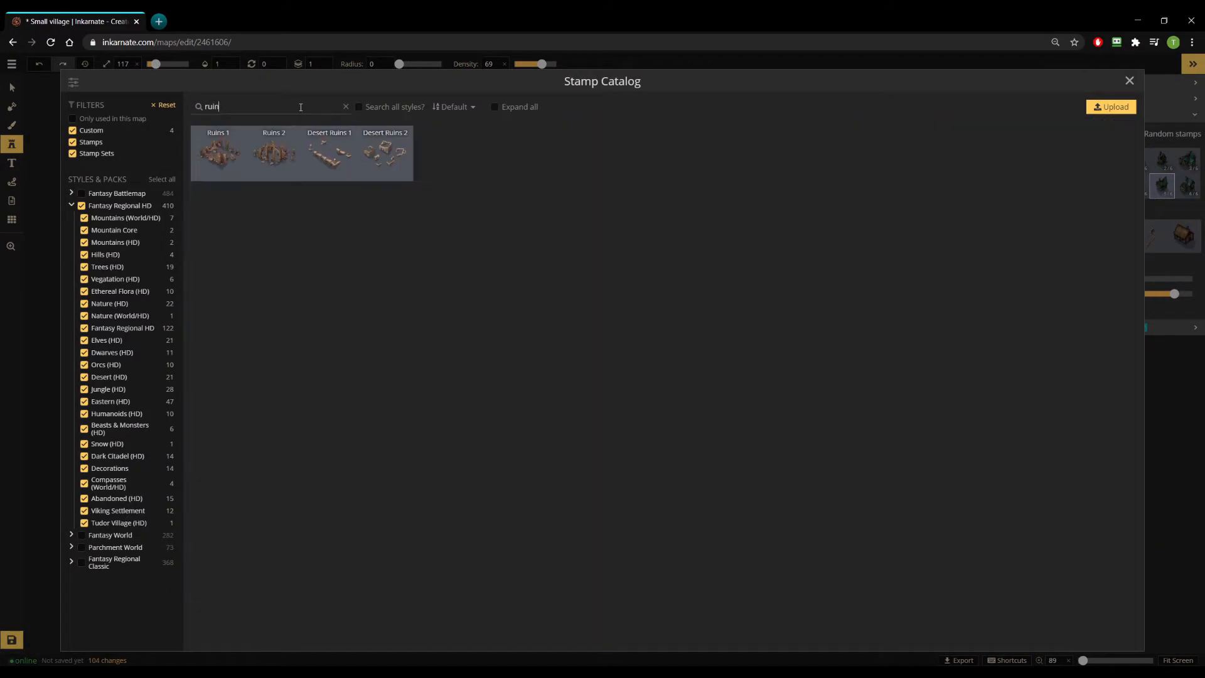
text(abon)
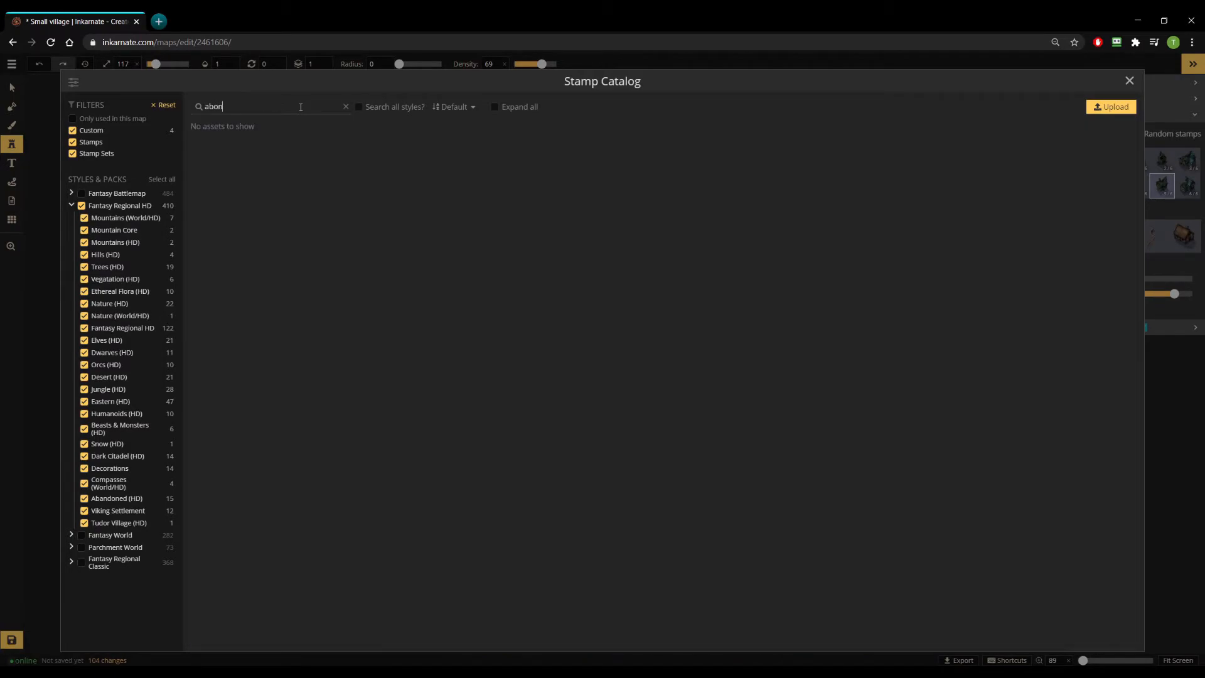
key(BackSpace)
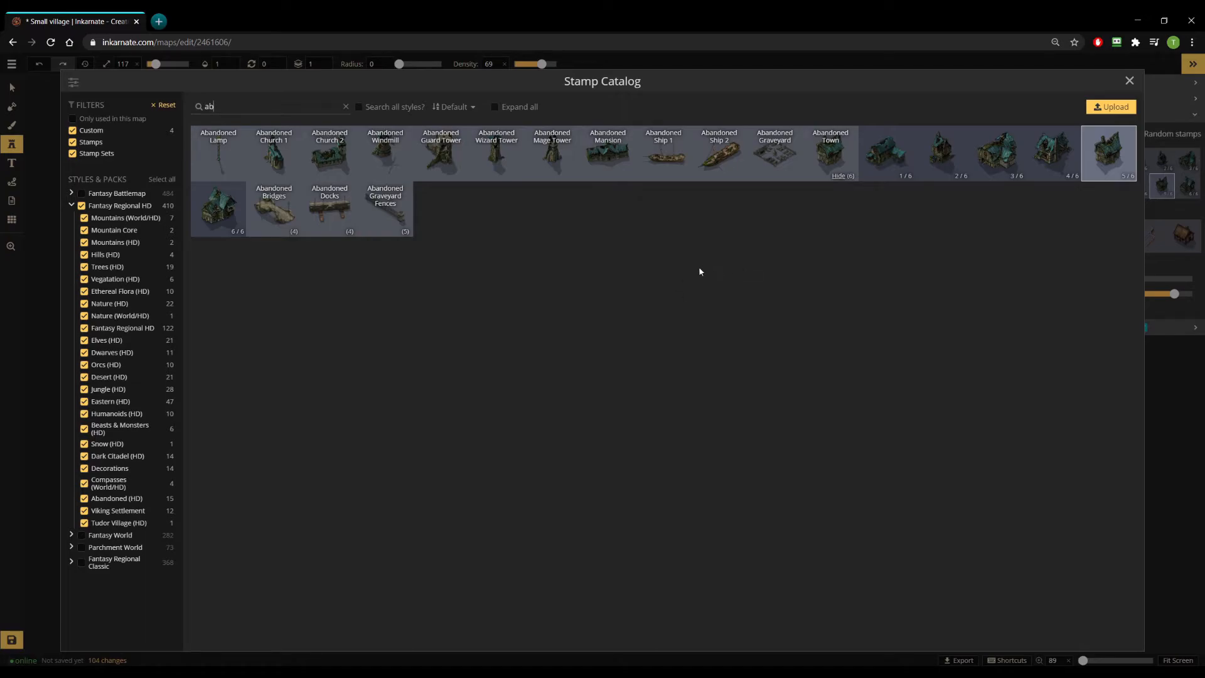
click(326, 157)
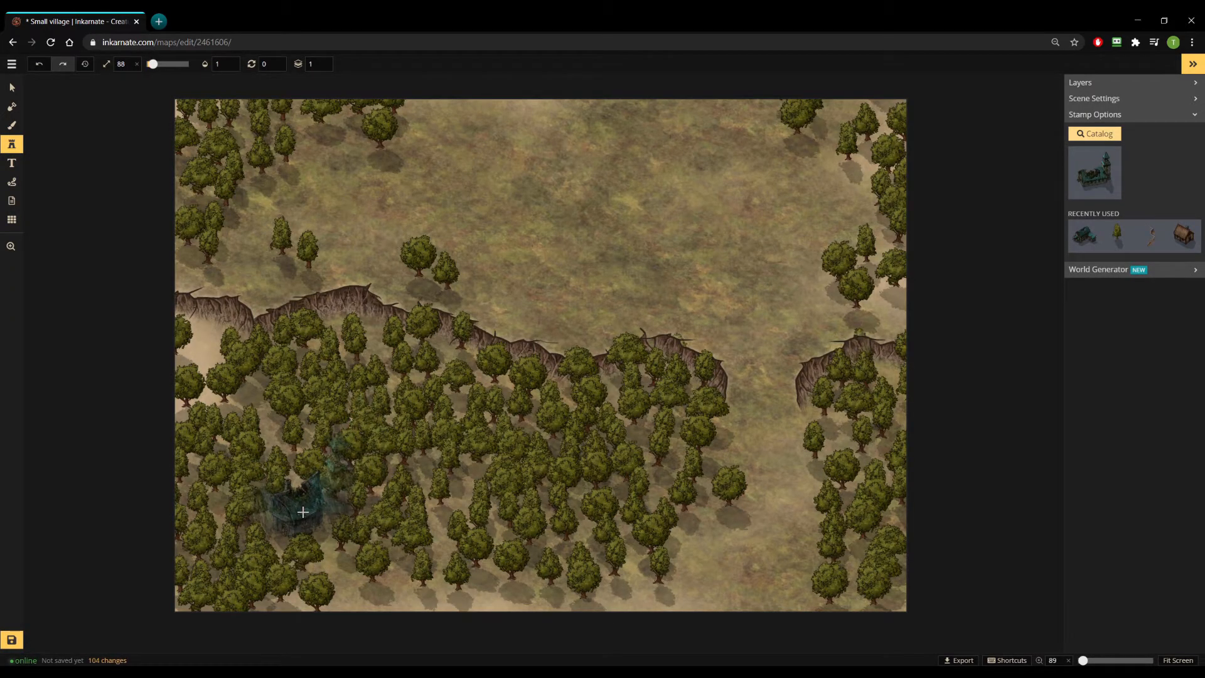
scroll(303, 512, down, 4)
click(745, 327)
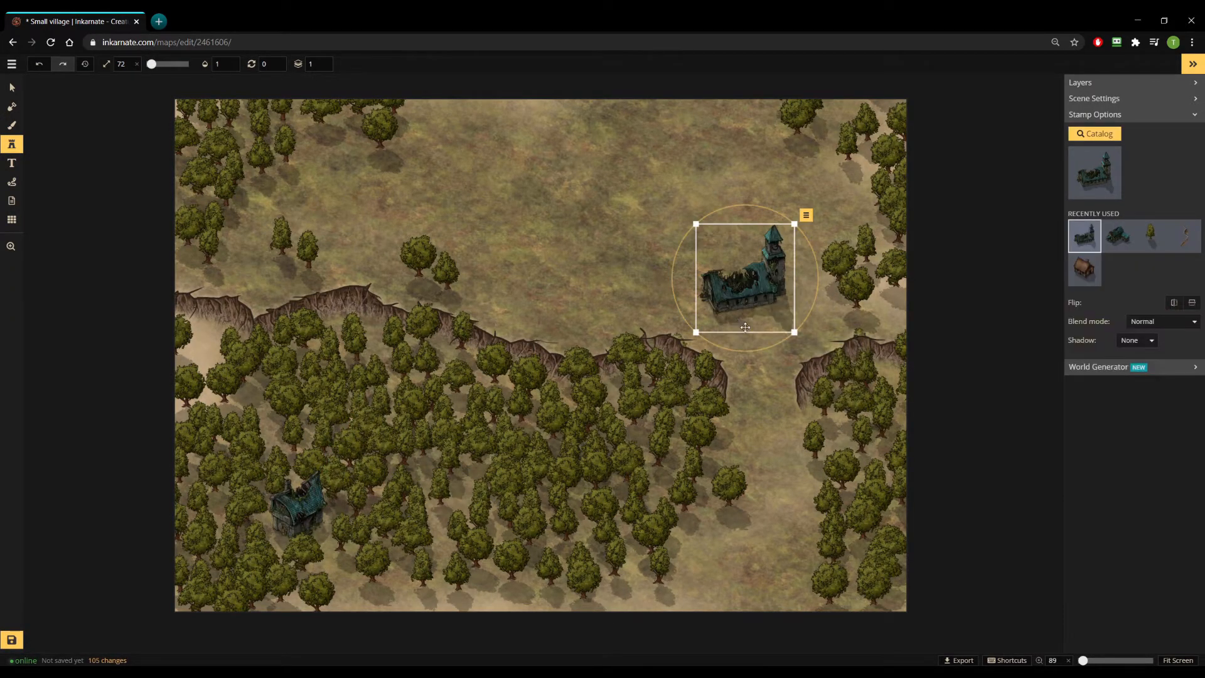
Replace the abandoned house in the southwestern forest clearing with the abandoned church, and scale the church to size 67.
key(v)
click(299, 507)
key(Delete)
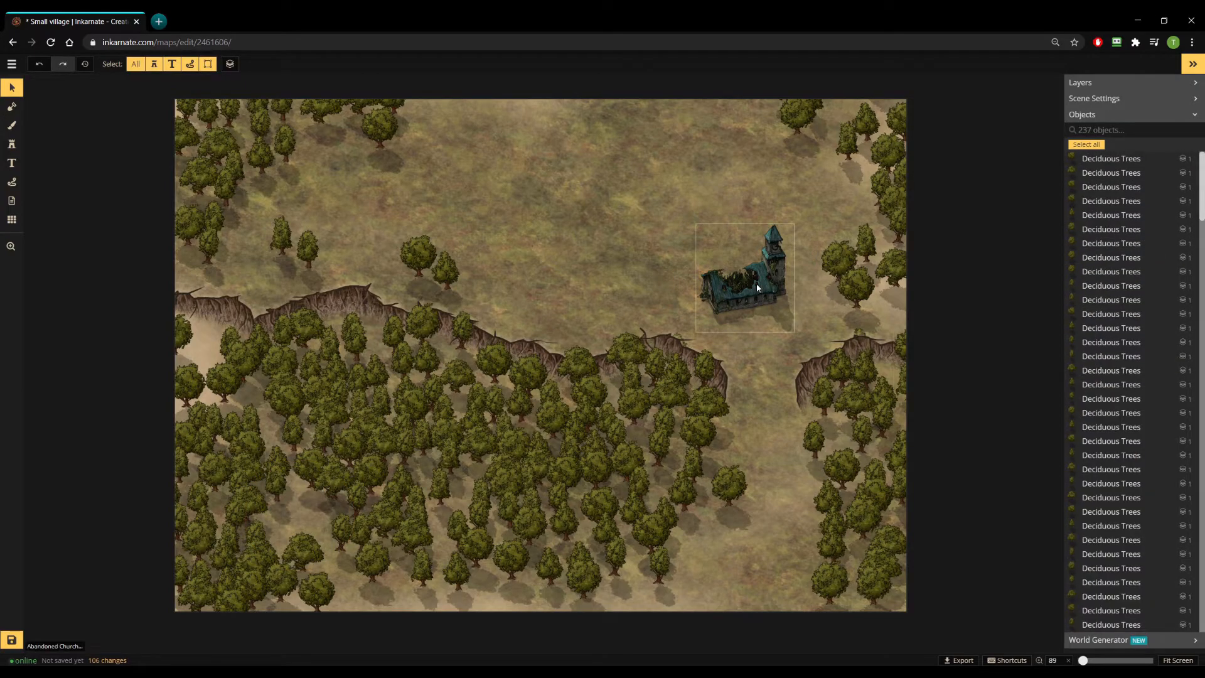
drag(757, 285, 289, 505)
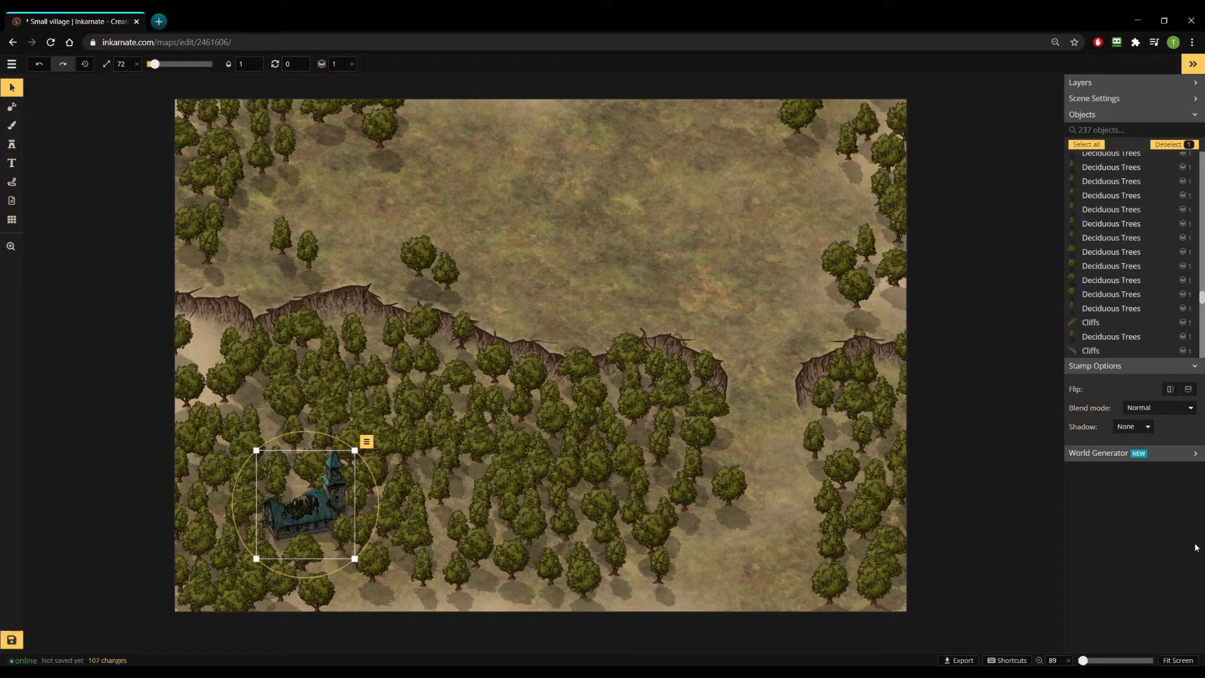
drag(257, 449, 259, 454)
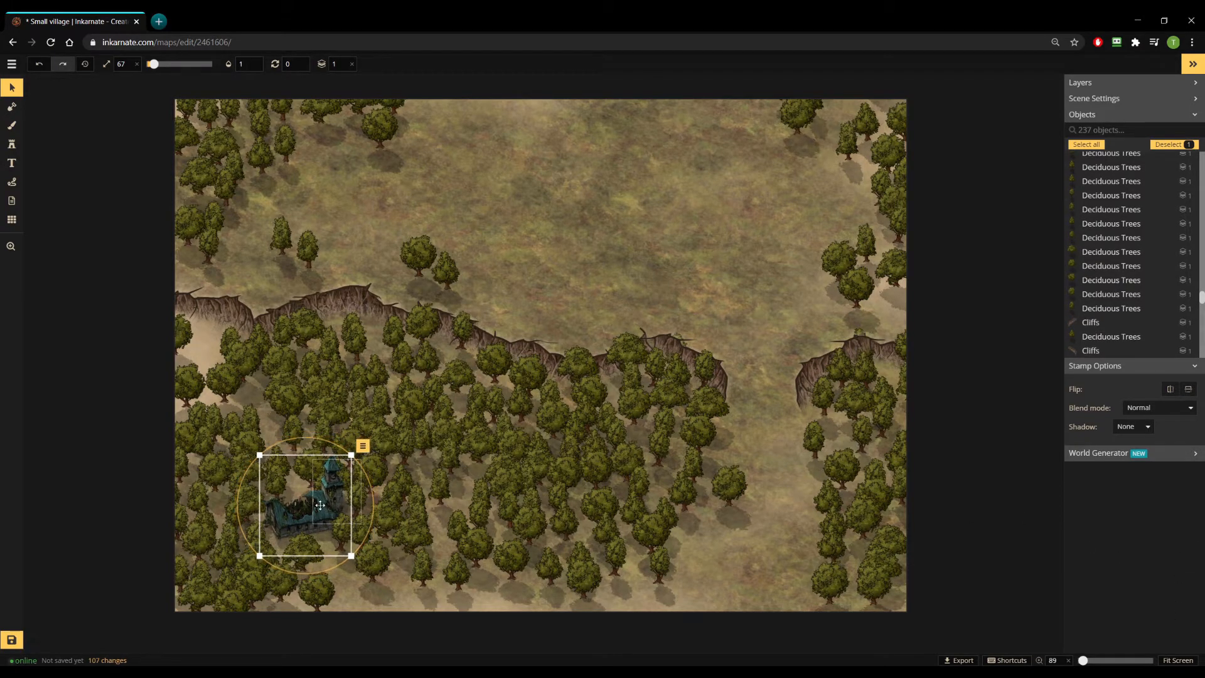
Nudge the abandoned church slightly within the southwestern forest clearing and shrink it to size 50.
drag(320, 504, 318, 508)
scroll(450, 500, down, 5)
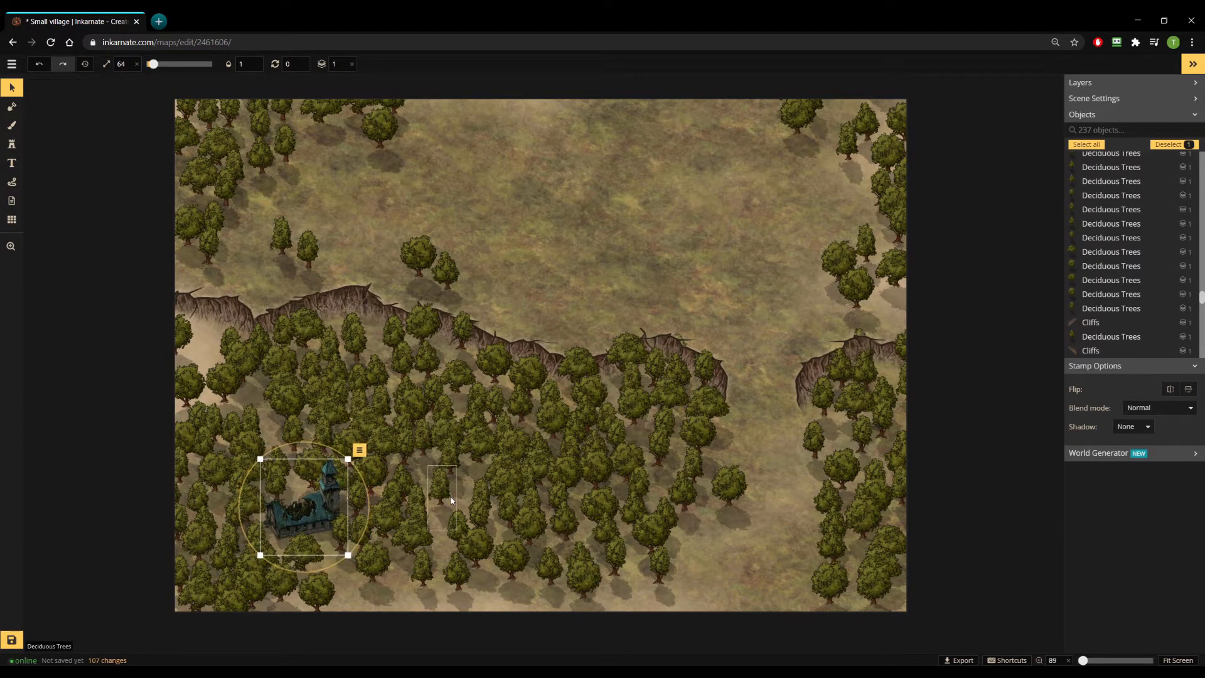
scroll(450, 497, down, 6)
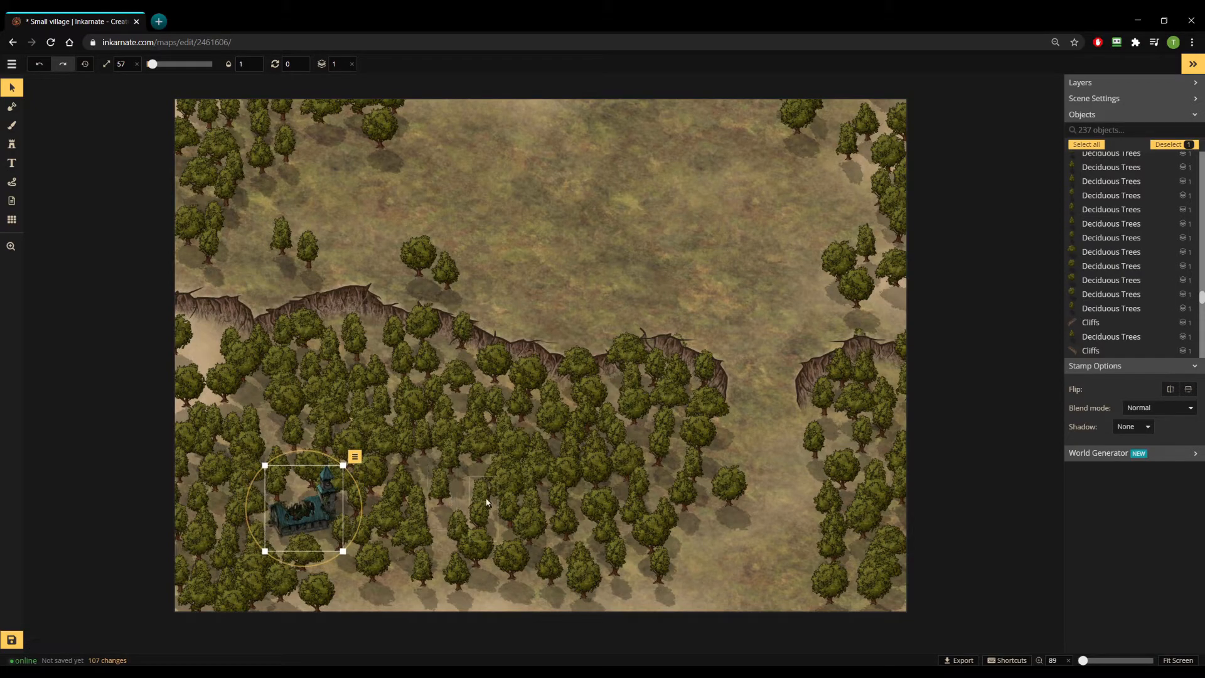
scroll(487, 502, down, 6)
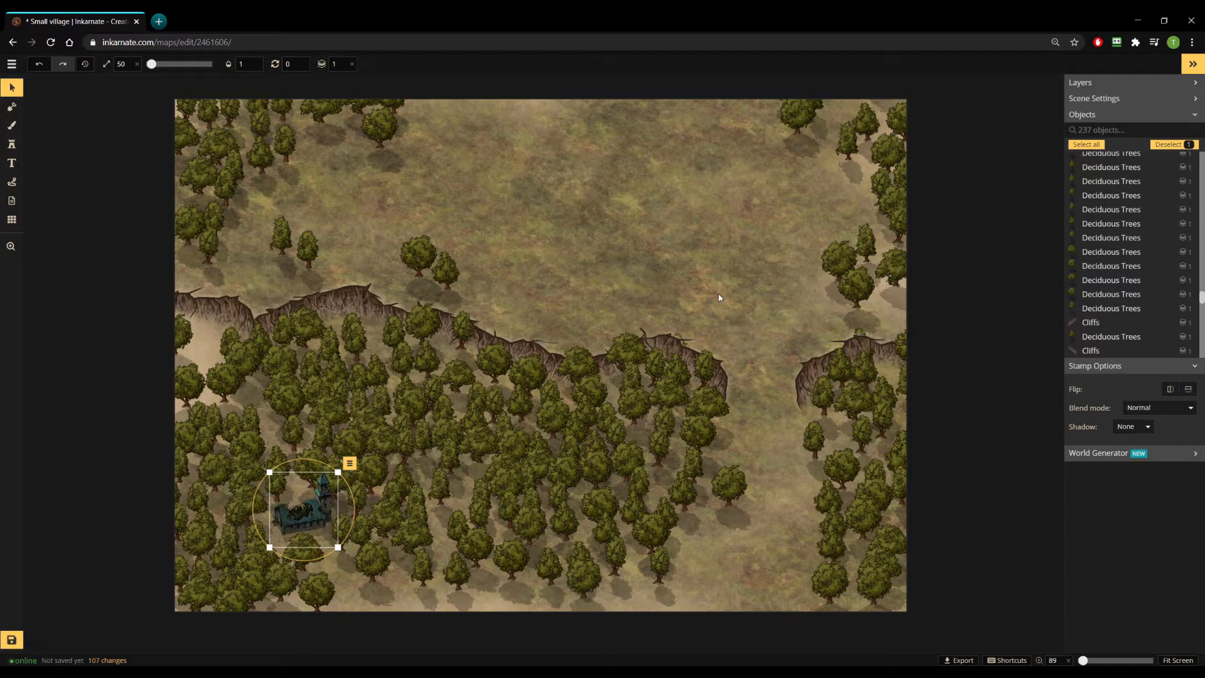
Choose the seven-variant leafless tree stamp with random stamps and place a few at size 53 around the abandoned church.
key(s)
click(1100, 139)
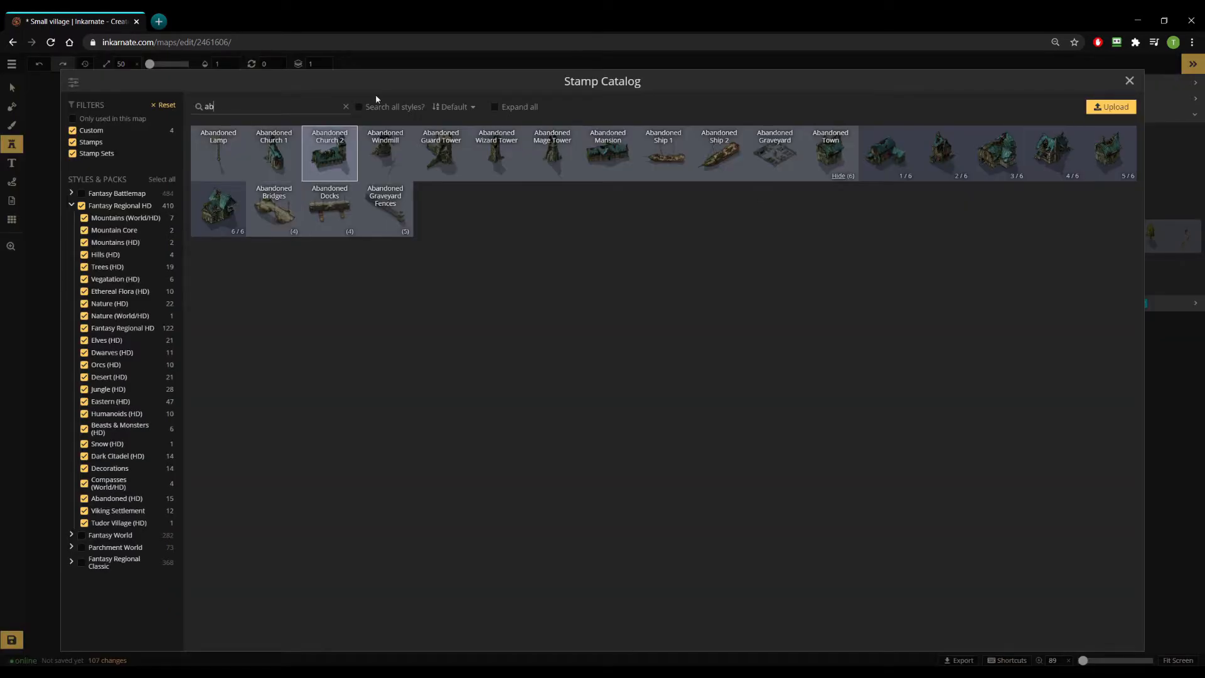
click(344, 108)
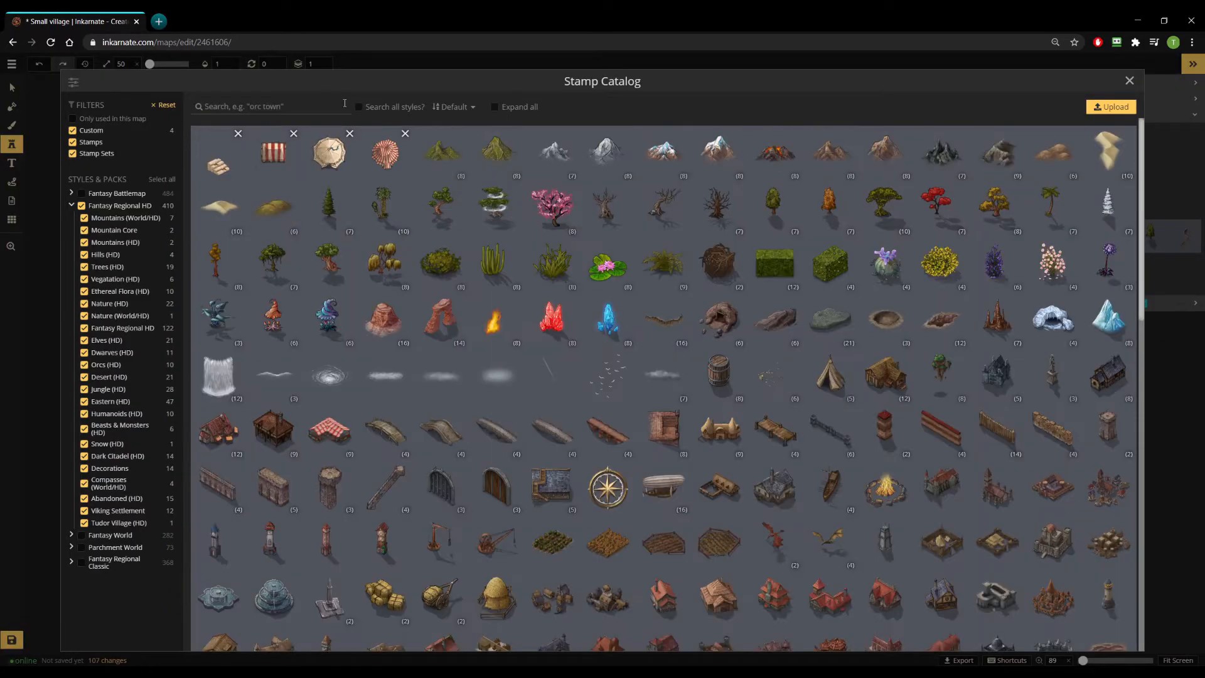
click(720, 207)
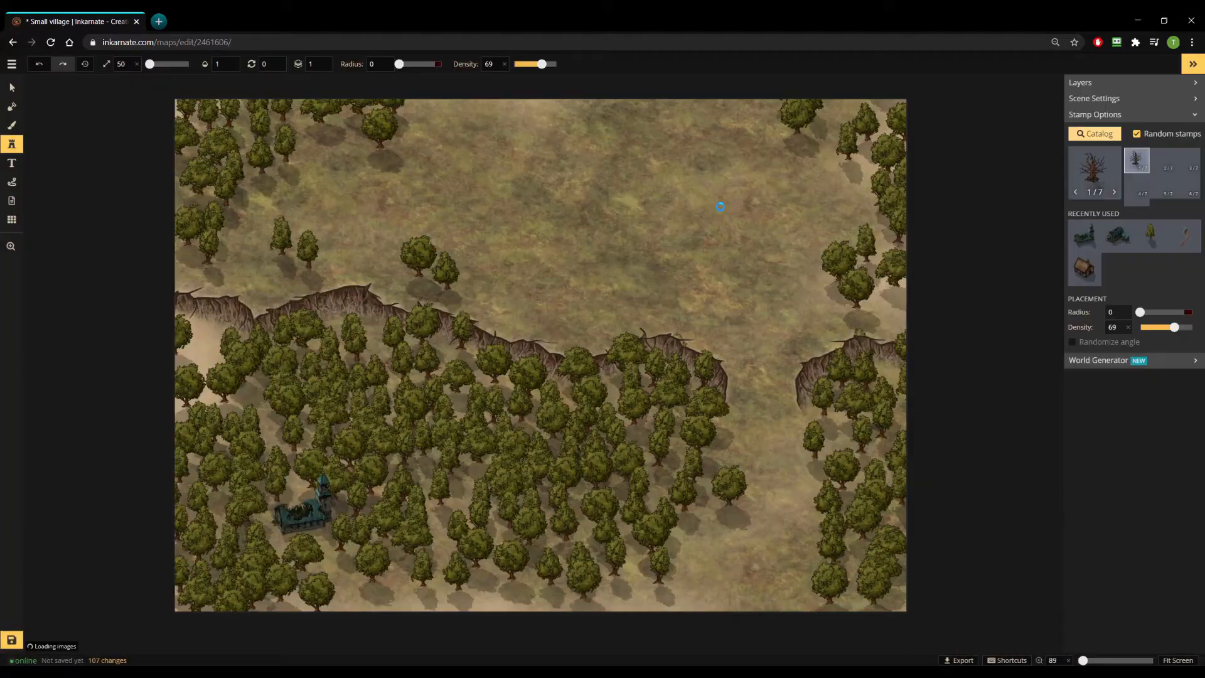
click(269, 537)
click(293, 494)
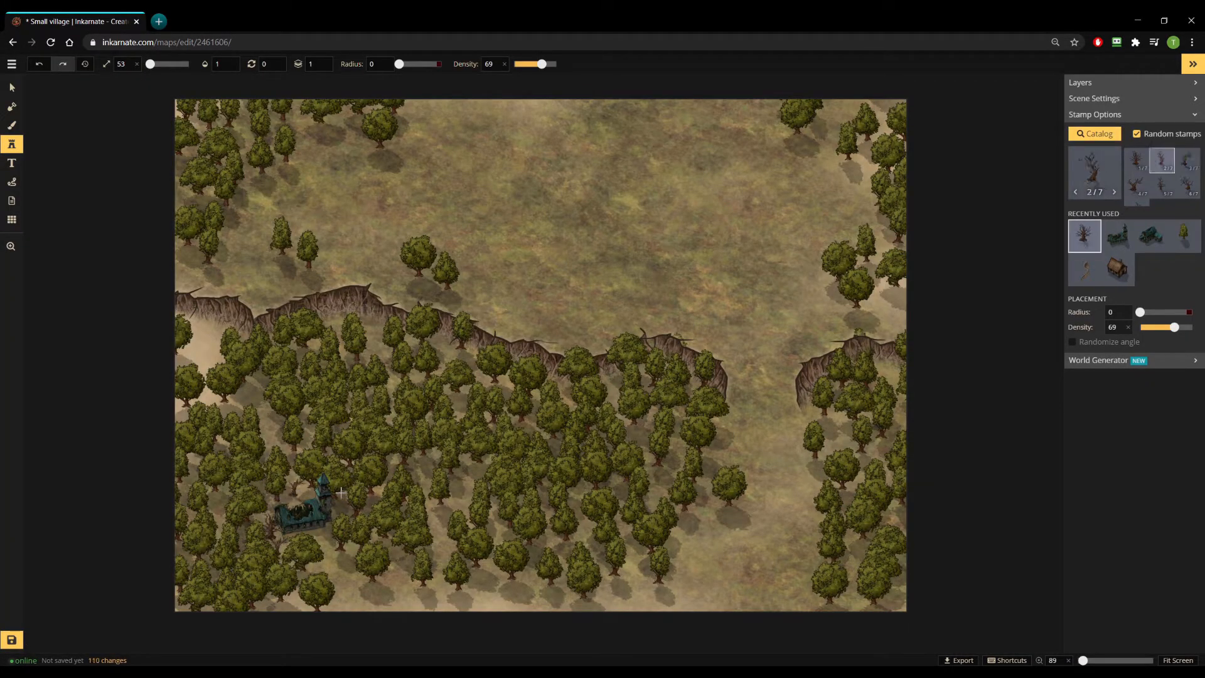
click(341, 503)
Scatter leafless trees at size 53 through the gaps of the southern forest, including one in the eastern woods.
click(433, 532)
click(427, 482)
click(437, 453)
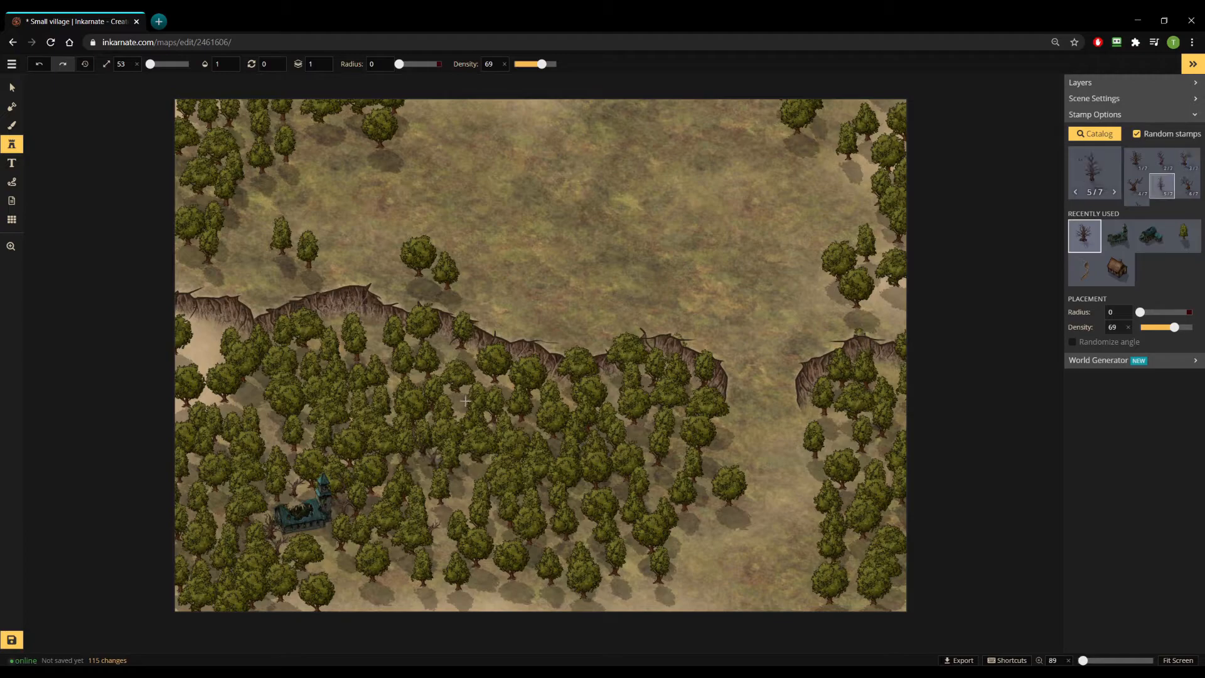
click(465, 396)
click(265, 405)
click(225, 397)
click(245, 420)
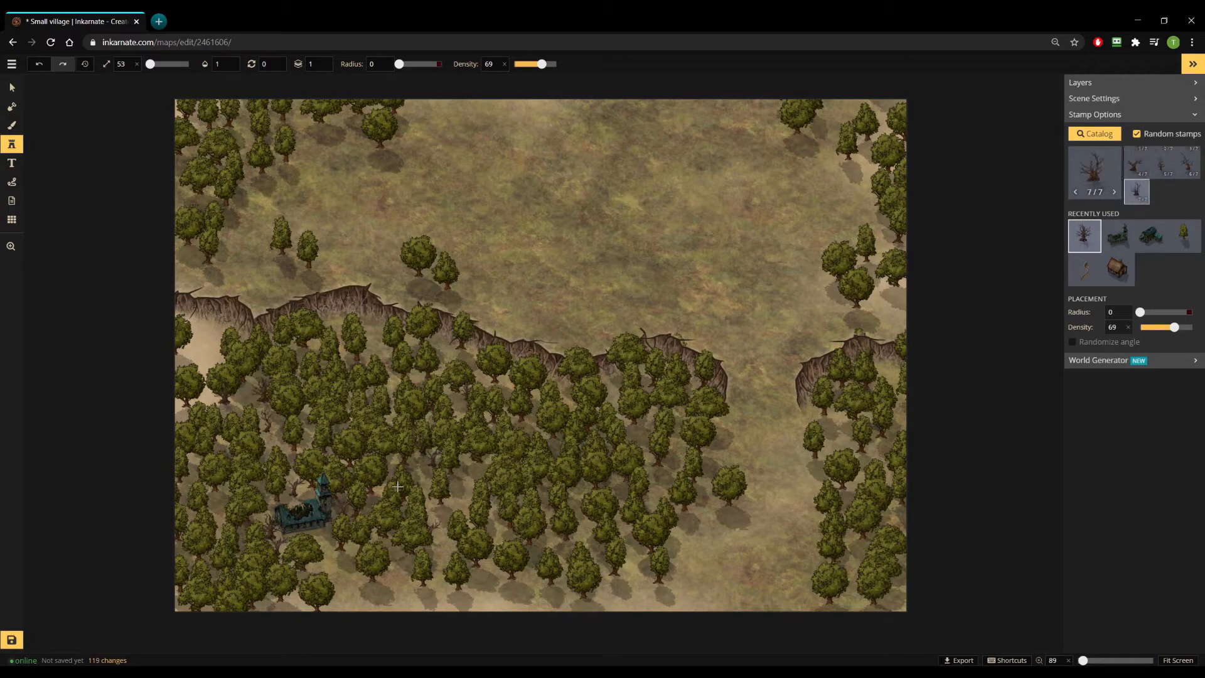
click(218, 502)
click(505, 489)
click(465, 484)
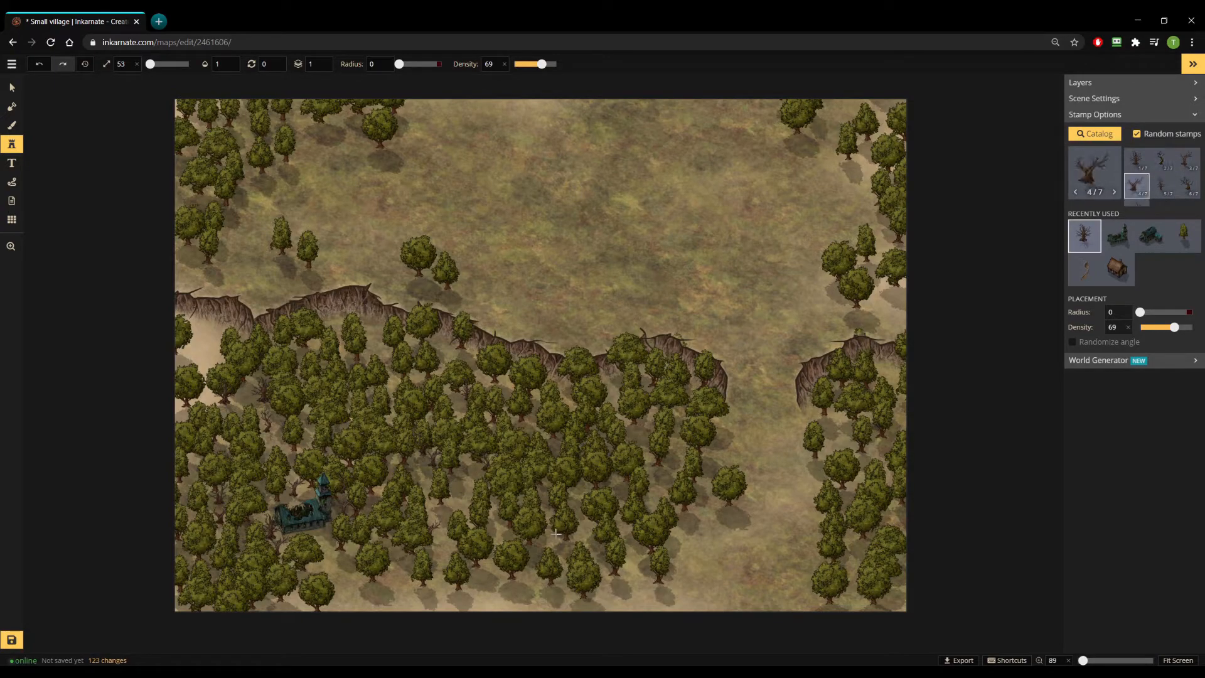
click(664, 477)
click(674, 542)
click(894, 394)
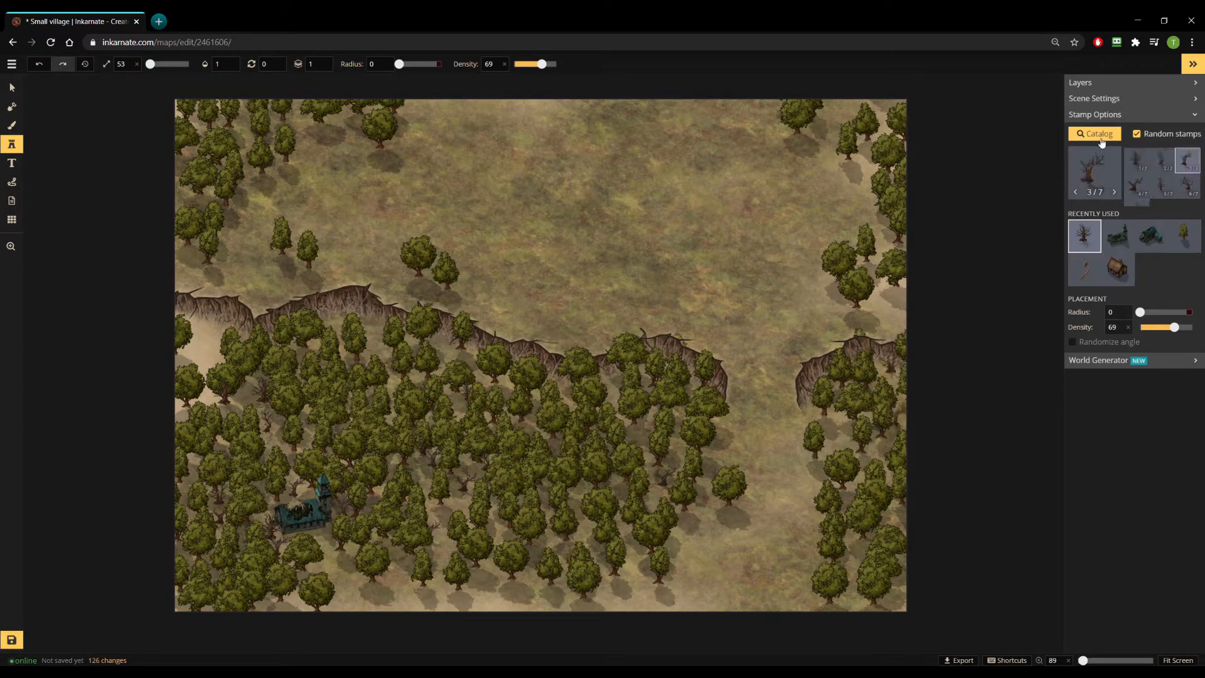
Place Wooden Walls variant 1 of 14 at size 80 just north of the cliff, west of the eastern gap.
click(1093, 135)
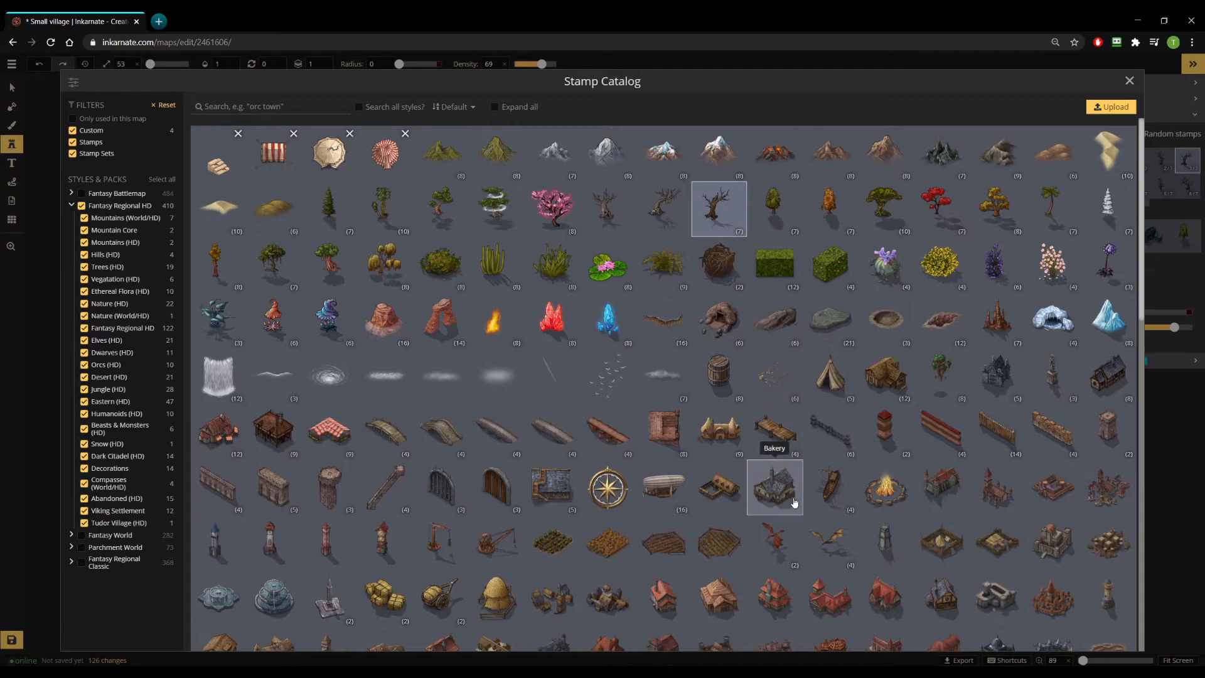
scroll(793, 502, down, 2)
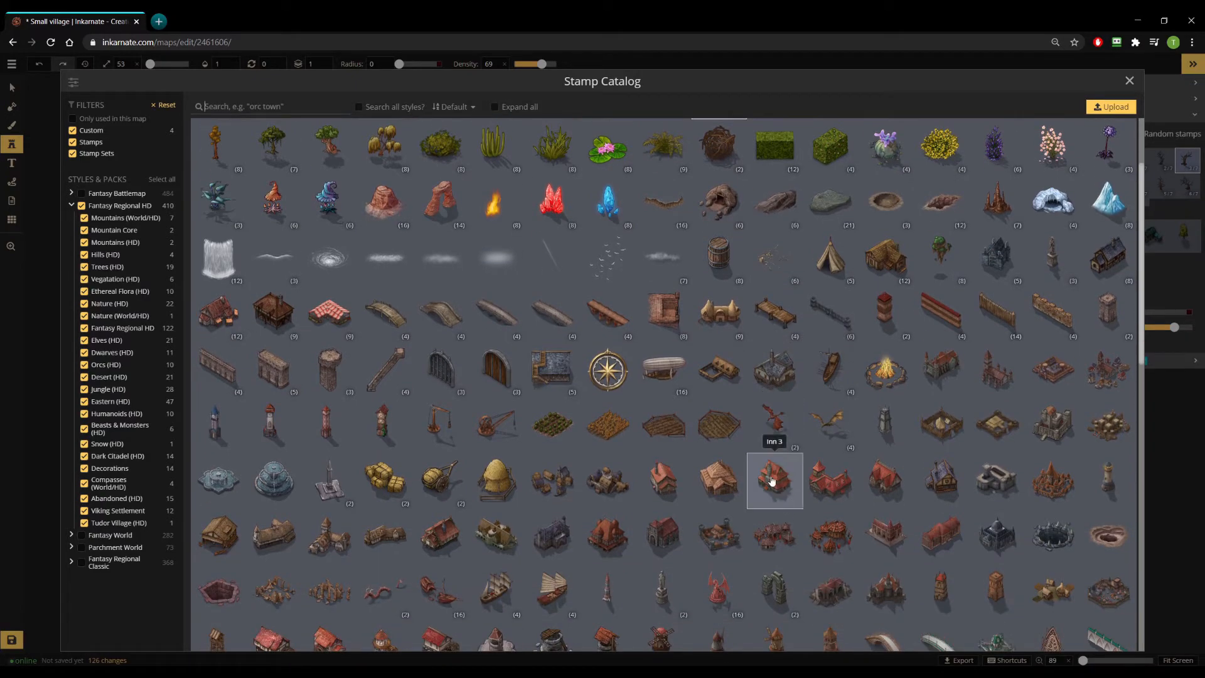
click(987, 312)
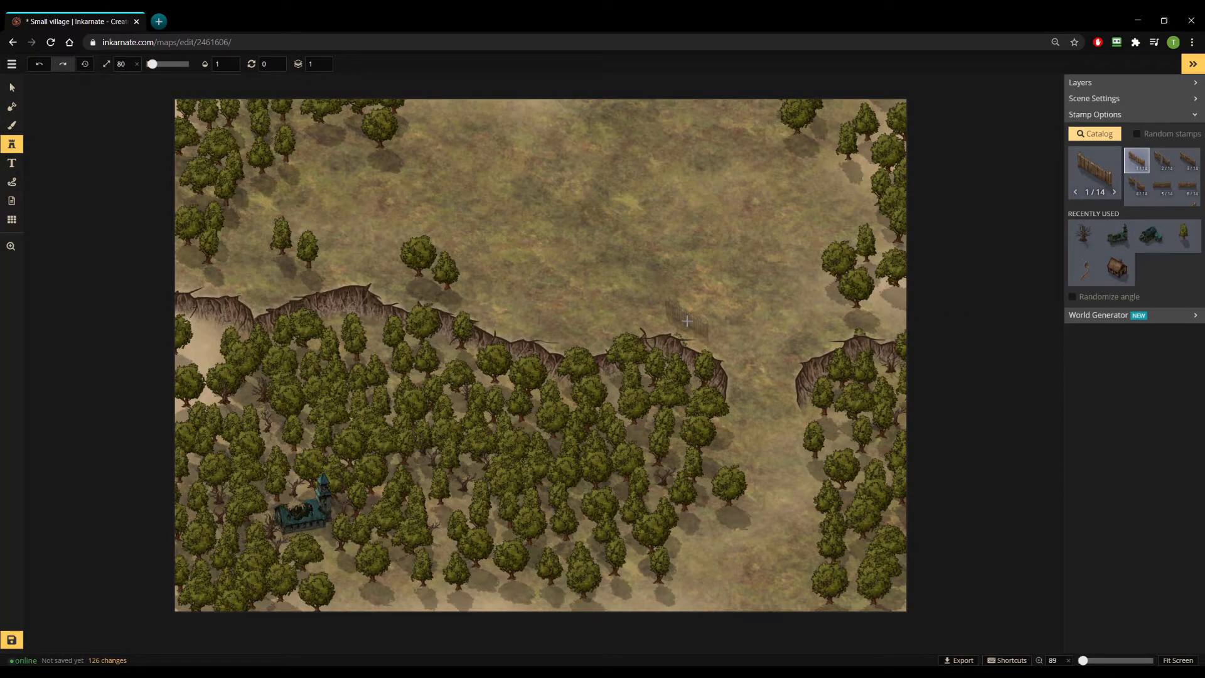
click(687, 321)
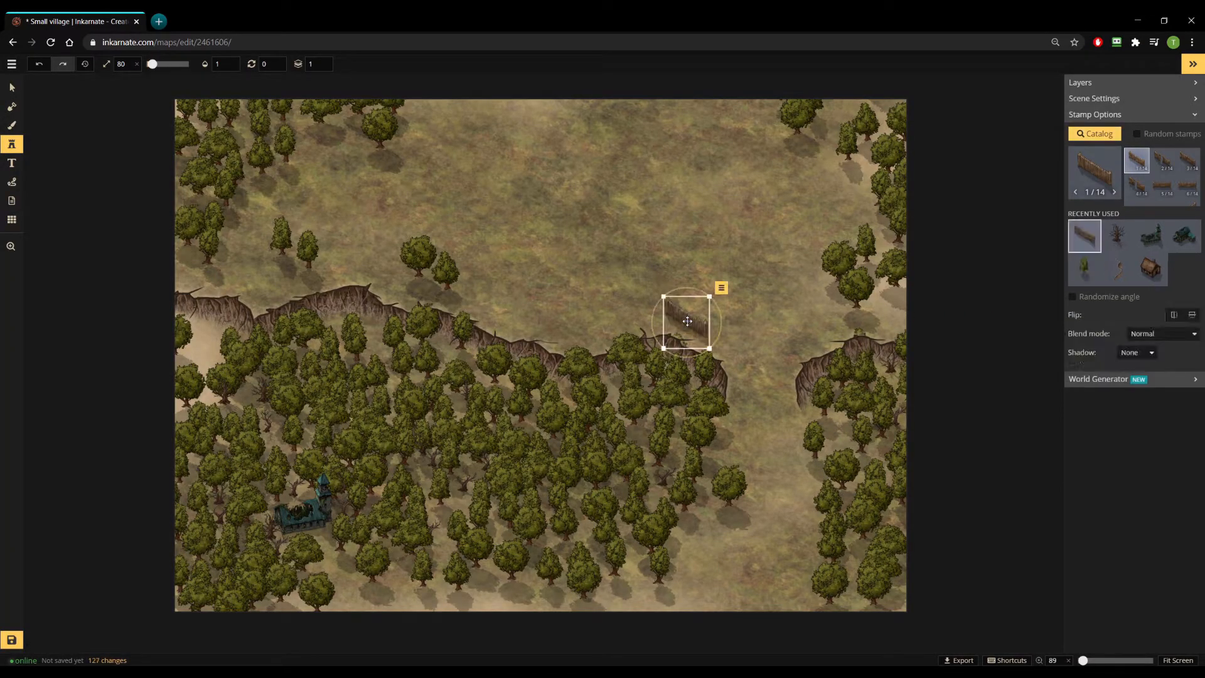
Place the diagonal gate, Wooden Walls variant 9 of 14, at size 96 against the first wall's eastern end.
click(1115, 192)
click(1115, 192)
click(1115, 192)
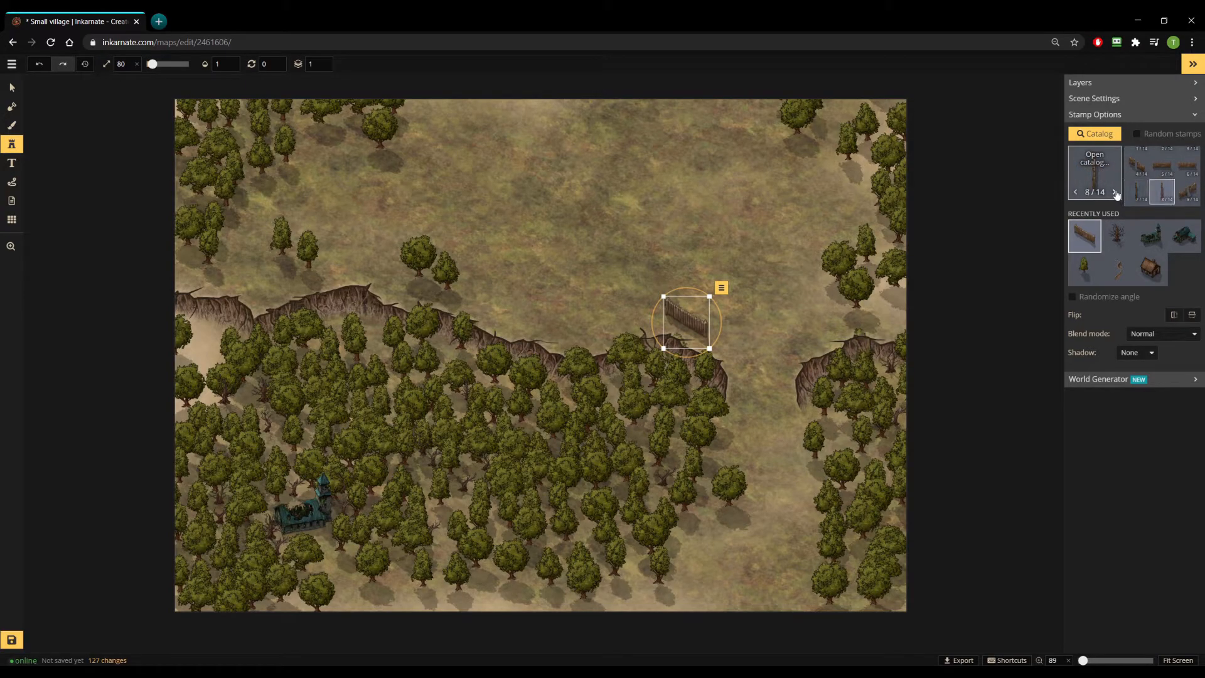
click(1114, 192)
key(Escape)
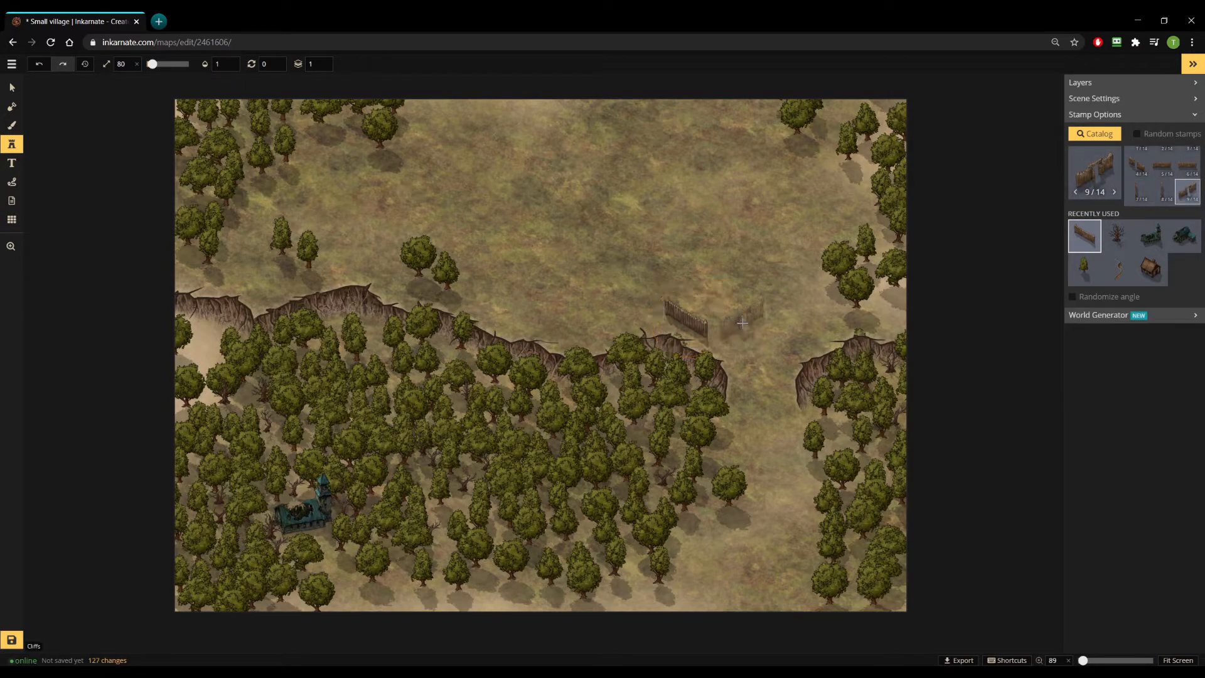
scroll(742, 322, up, 2)
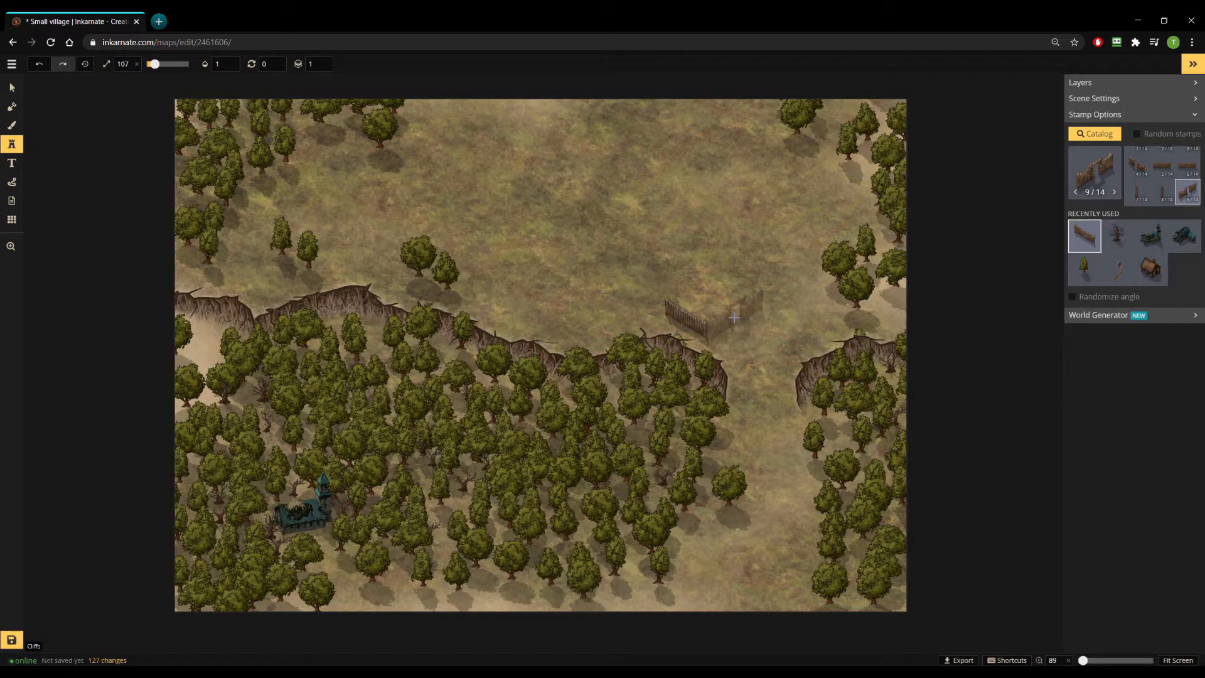
scroll(741, 316, up, 1)
scroll(742, 317, down, 3)
click(731, 320)
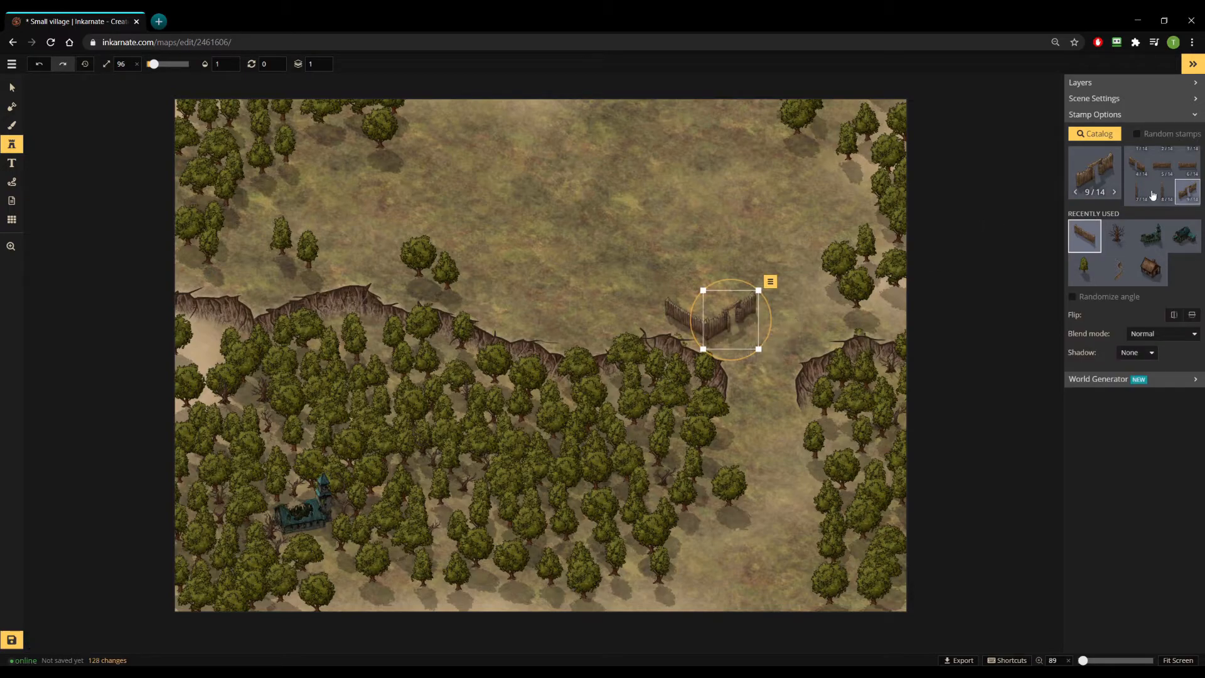
Place Wooden Walls variant 10 of 14 at size 96 west of the first wall section.
click(1114, 192)
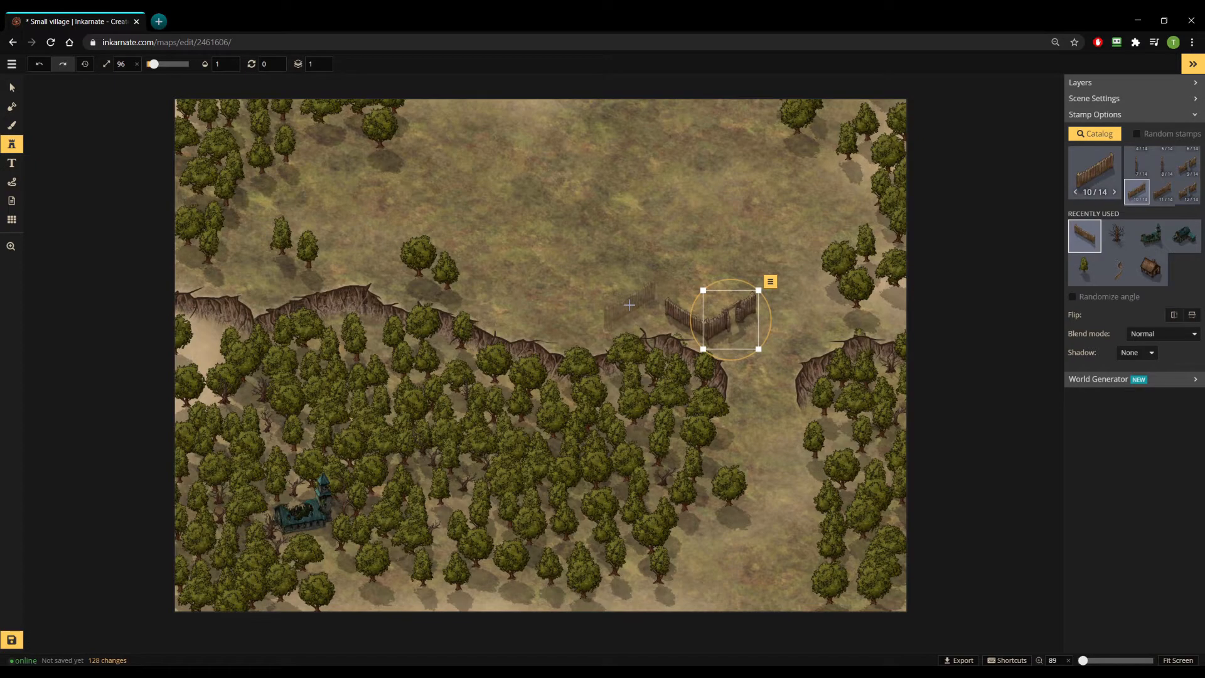
click(634, 316)
key(s)
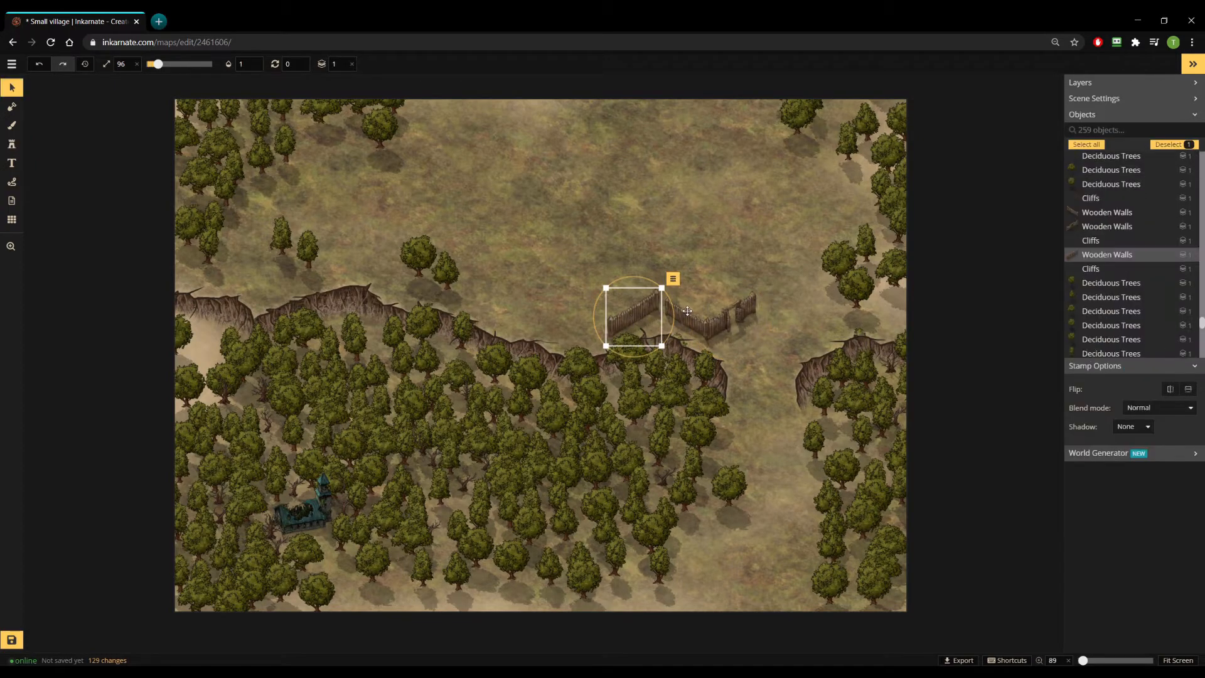
Scale the first wall section to 85 and the western one to 84, and move the western section to join the first.
click(684, 319)
scroll(684, 320, up, 3)
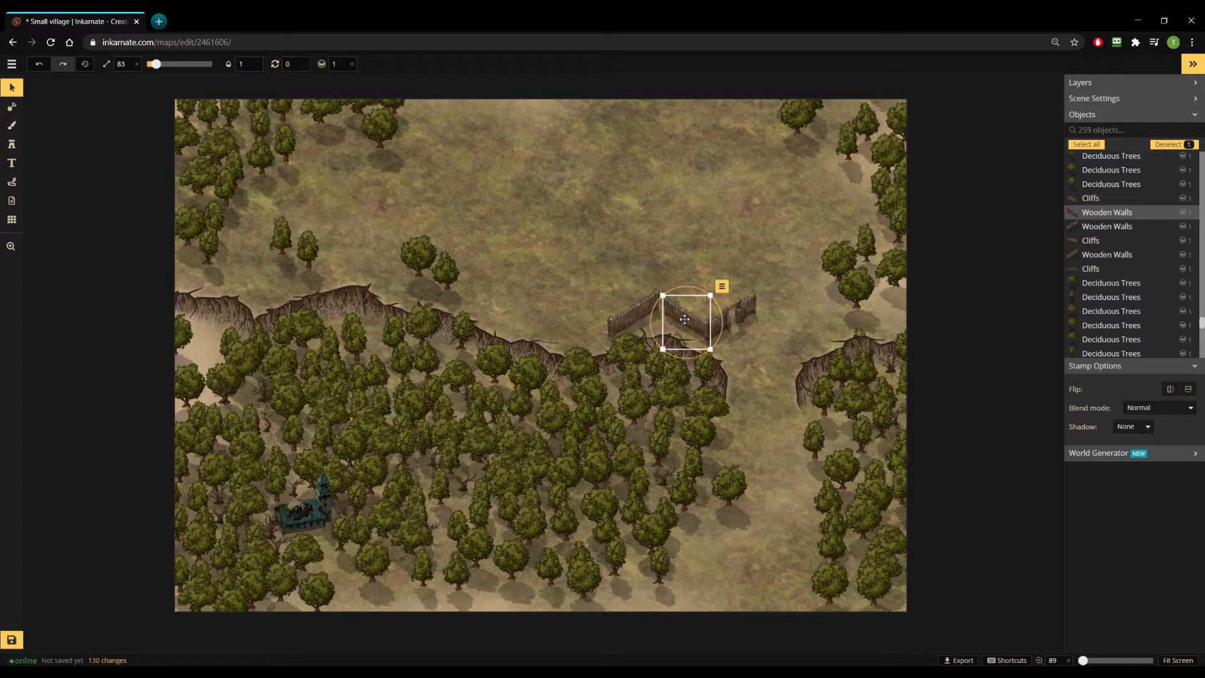
scroll(685, 319, up, 2)
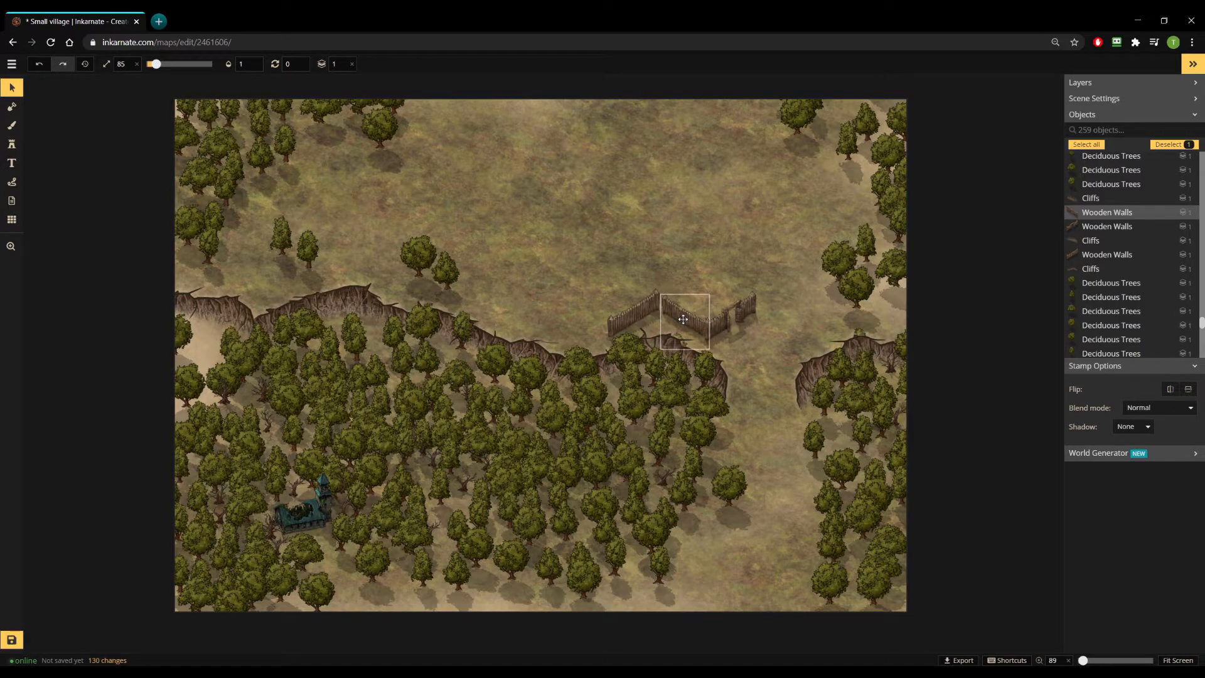
click(634, 313)
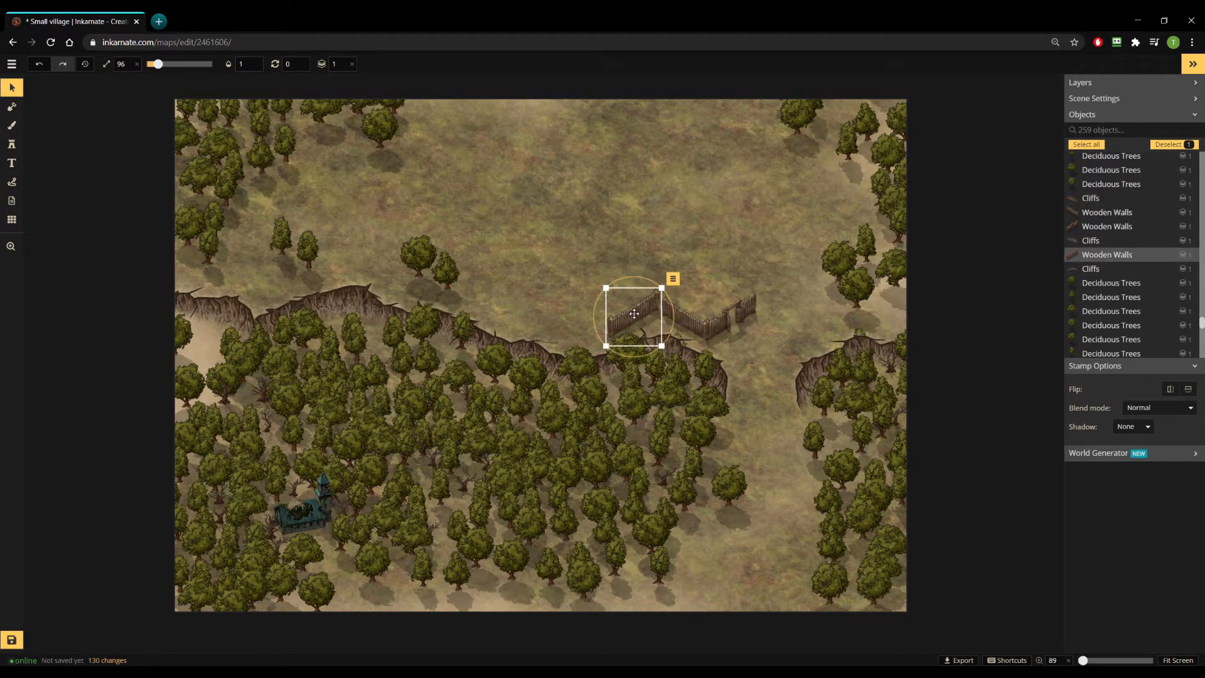
scroll(634, 313, down, 5)
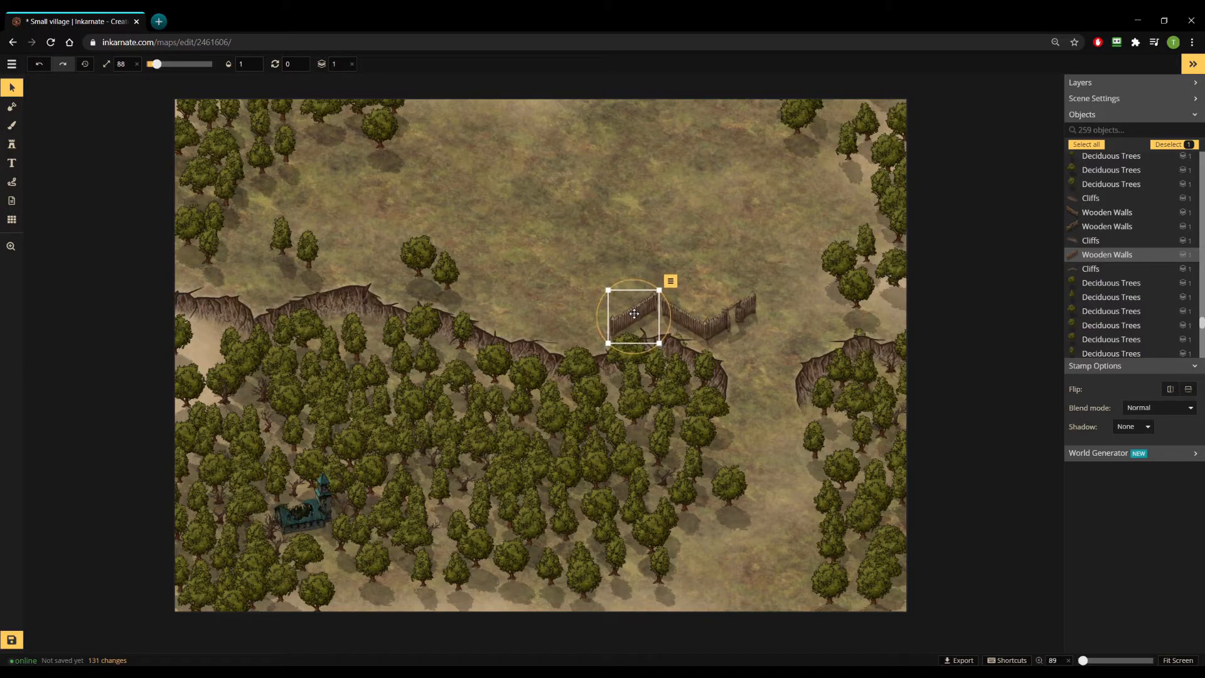
scroll(634, 313, down, 1)
drag(648, 316, 654, 321)
Place the straight gate, Wooden Walls variant 13 of 14, at size 95 north of the eastern cliff gap.
key(s)
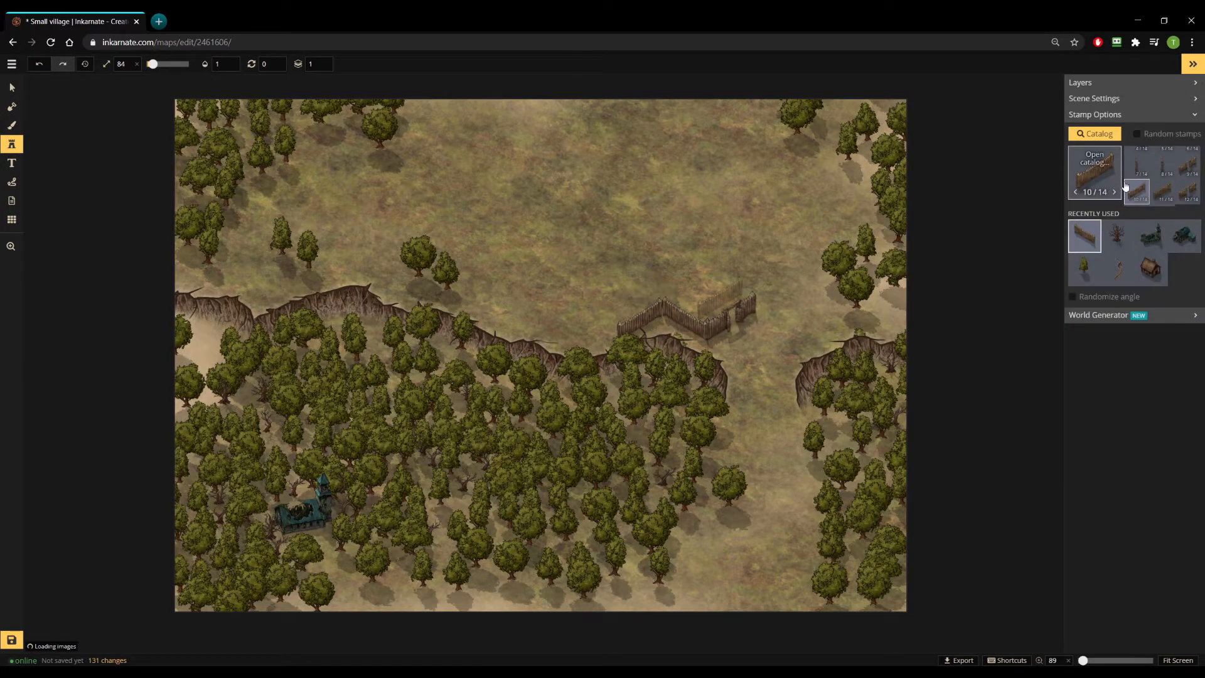
click(1113, 194)
click(1114, 195)
click(1113, 194)
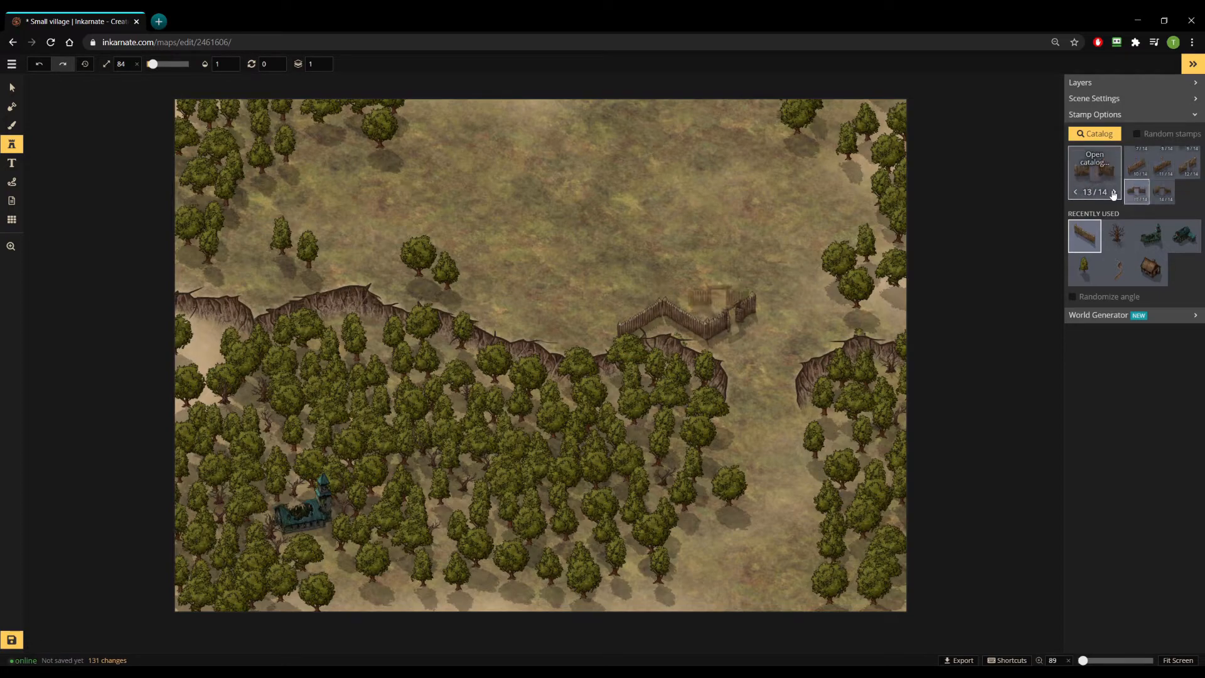
click(1113, 194)
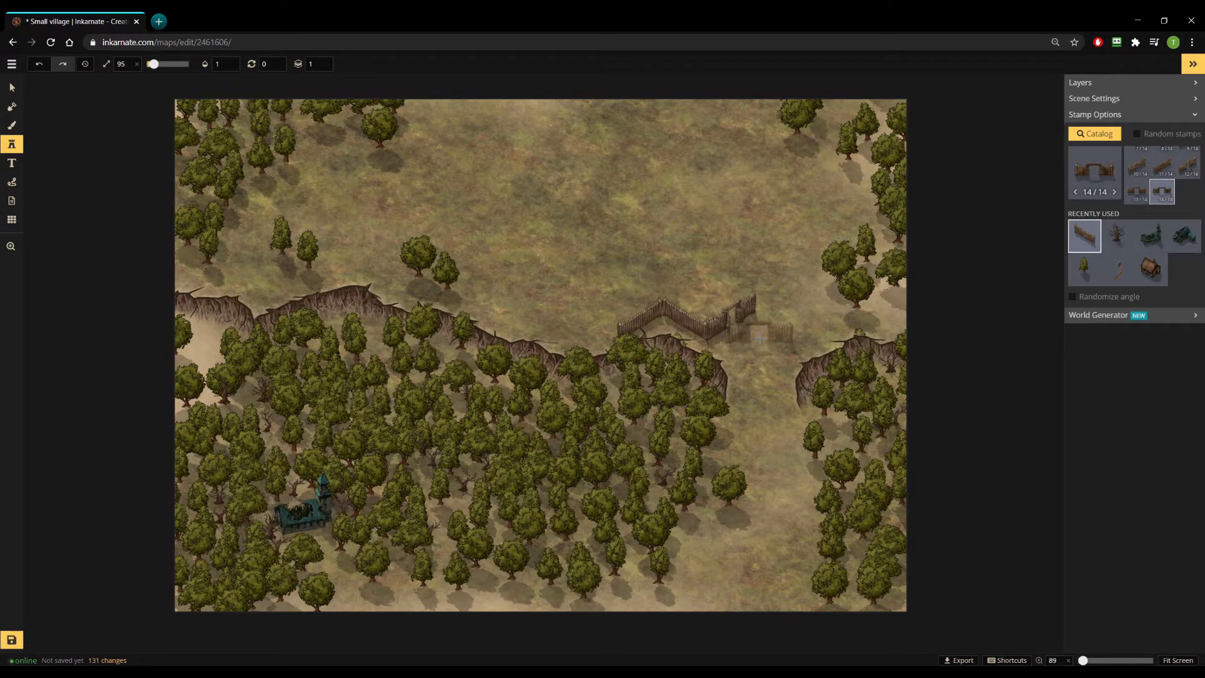
scroll(760, 338, up, 2)
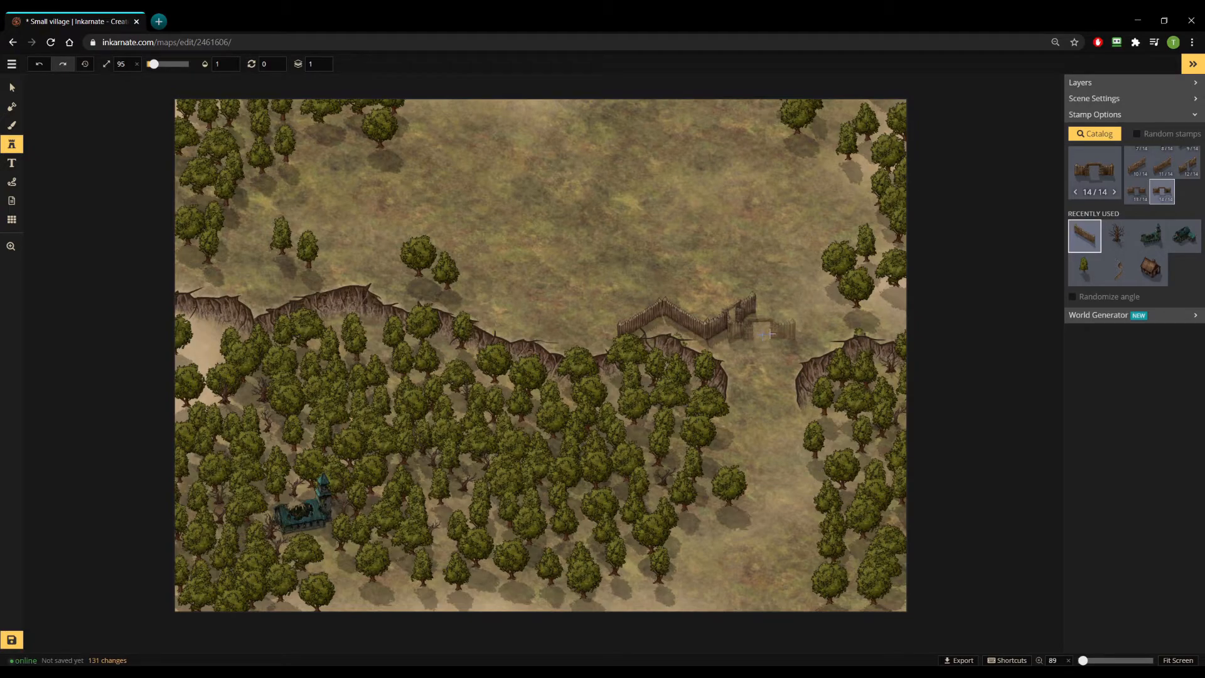
click(1135, 192)
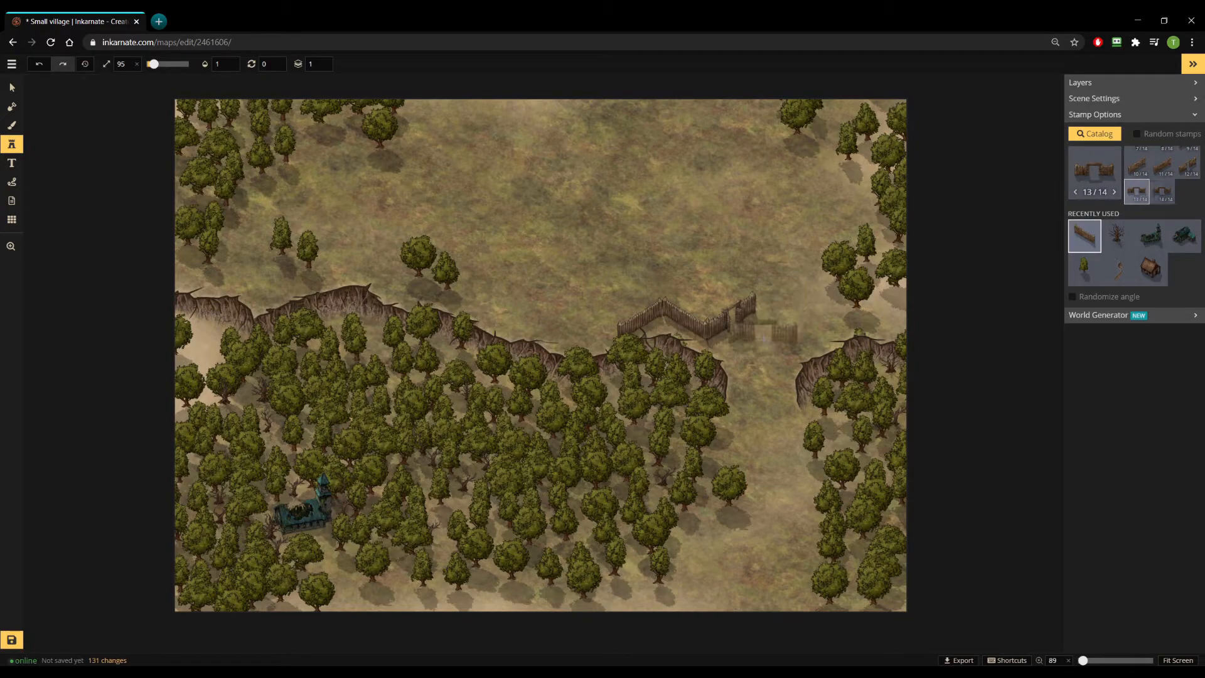
click(764, 339)
key(s)
Delete the diagonal gate and reposition the straight gate and both wall sections into one connected palisade.
click(742, 301)
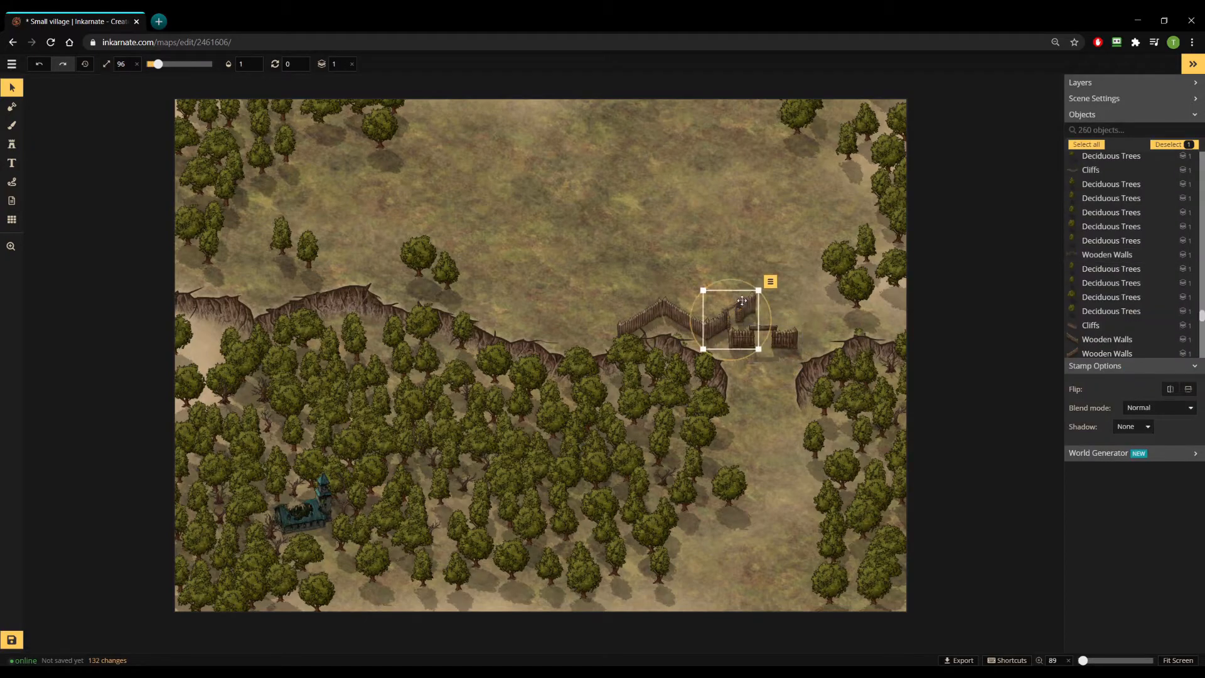
key(Delete)
click(755, 327)
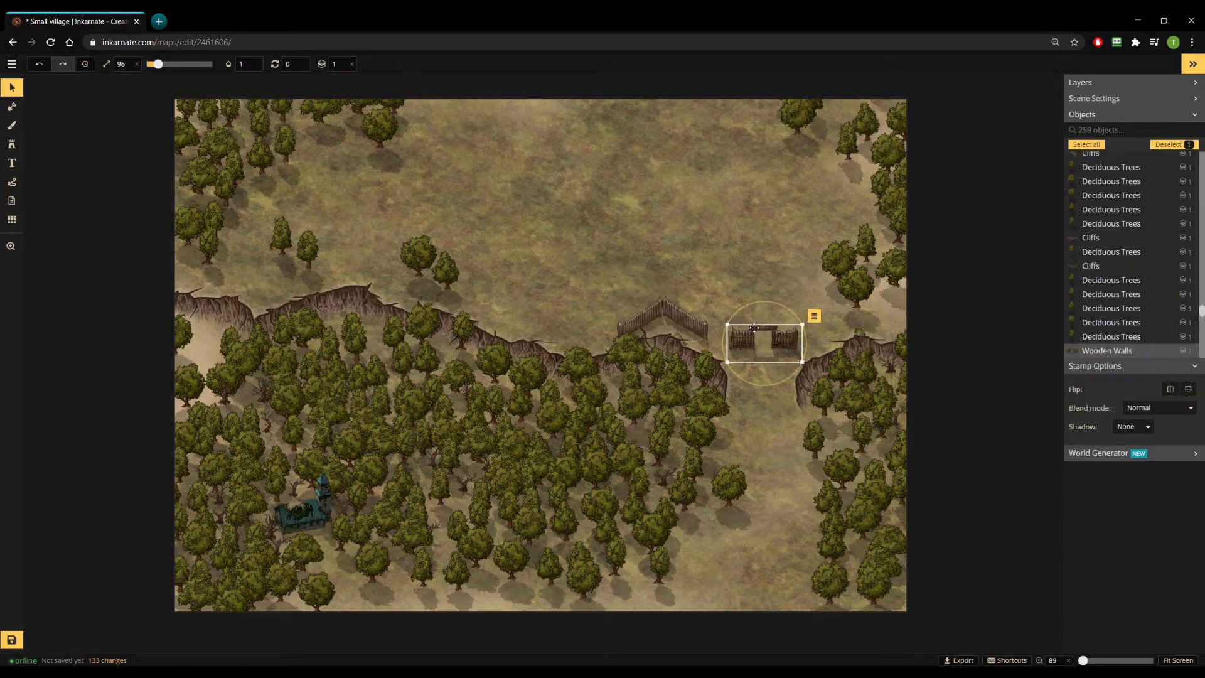
drag(754, 327, 662, 301)
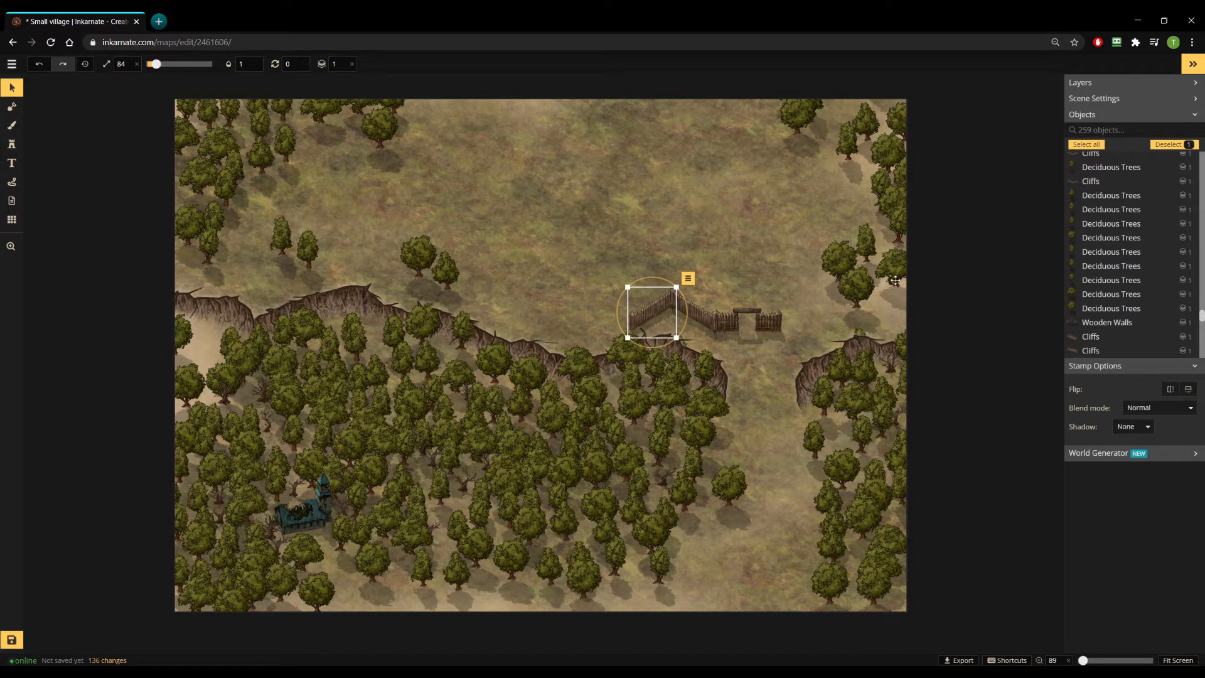
Try extending the palisade west with two straight Wooden Walls sections, variant 5 of 14, at size 84.
key(s)
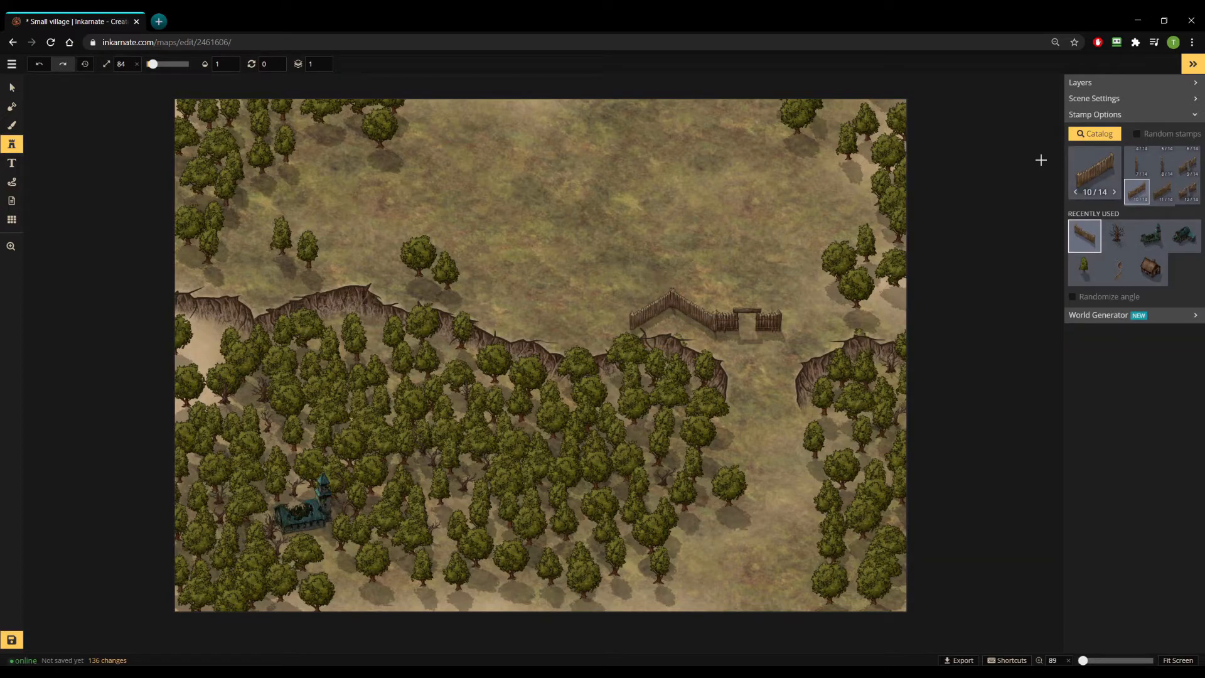
click(1115, 193)
click(1115, 193)
click(1115, 192)
click(1115, 192)
click(1115, 193)
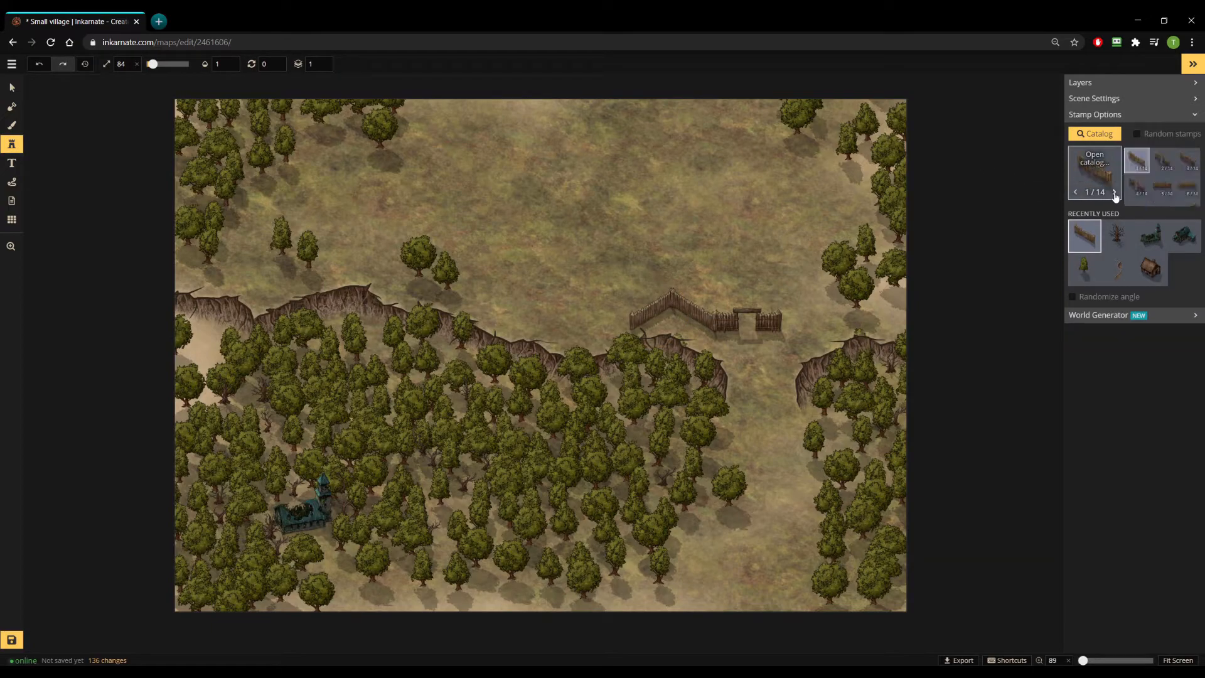
click(1115, 193)
click(1115, 193)
click(1115, 192)
click(1115, 192)
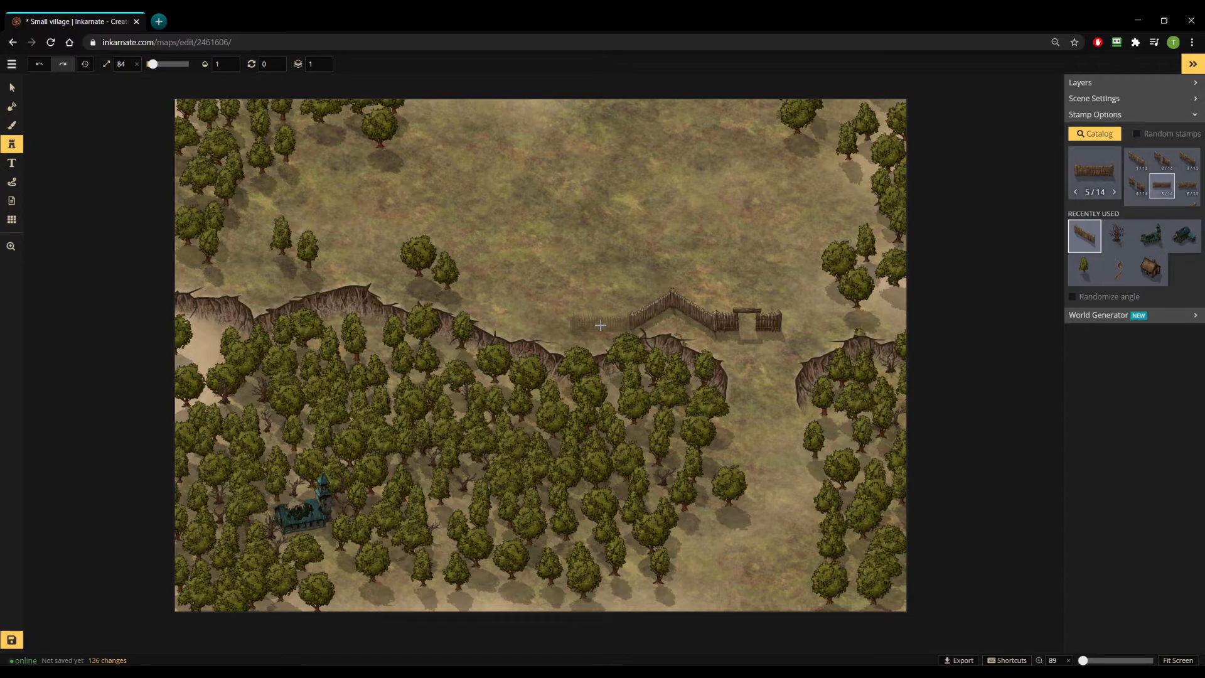
click(600, 324)
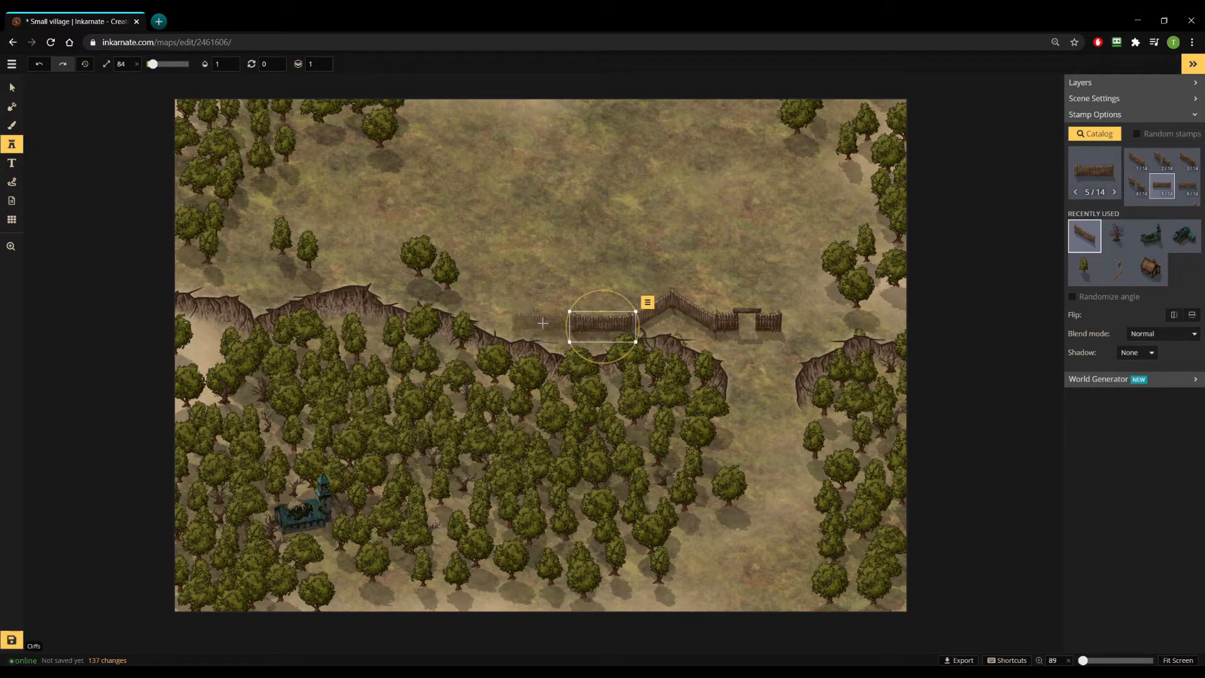
key(Escape)
click(545, 324)
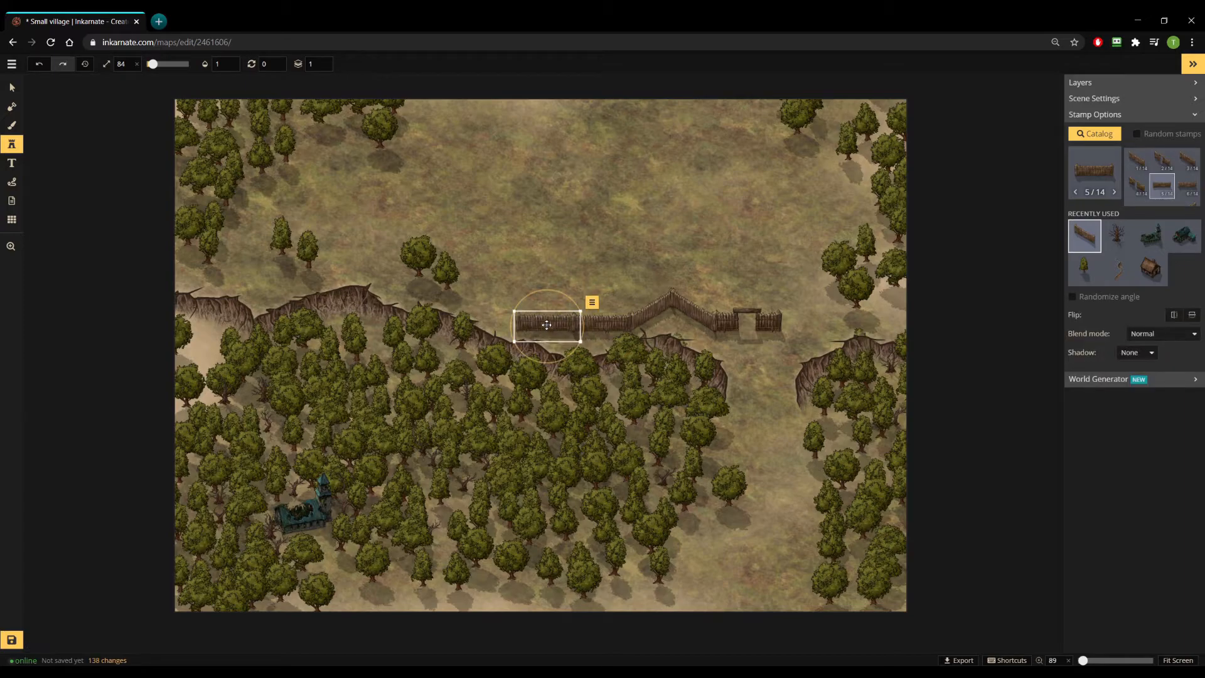
Place Wooden Walls variant 6 of 14 at size 84 north of the two straight sections, and delete those two sections.
click(1187, 189)
click(546, 297)
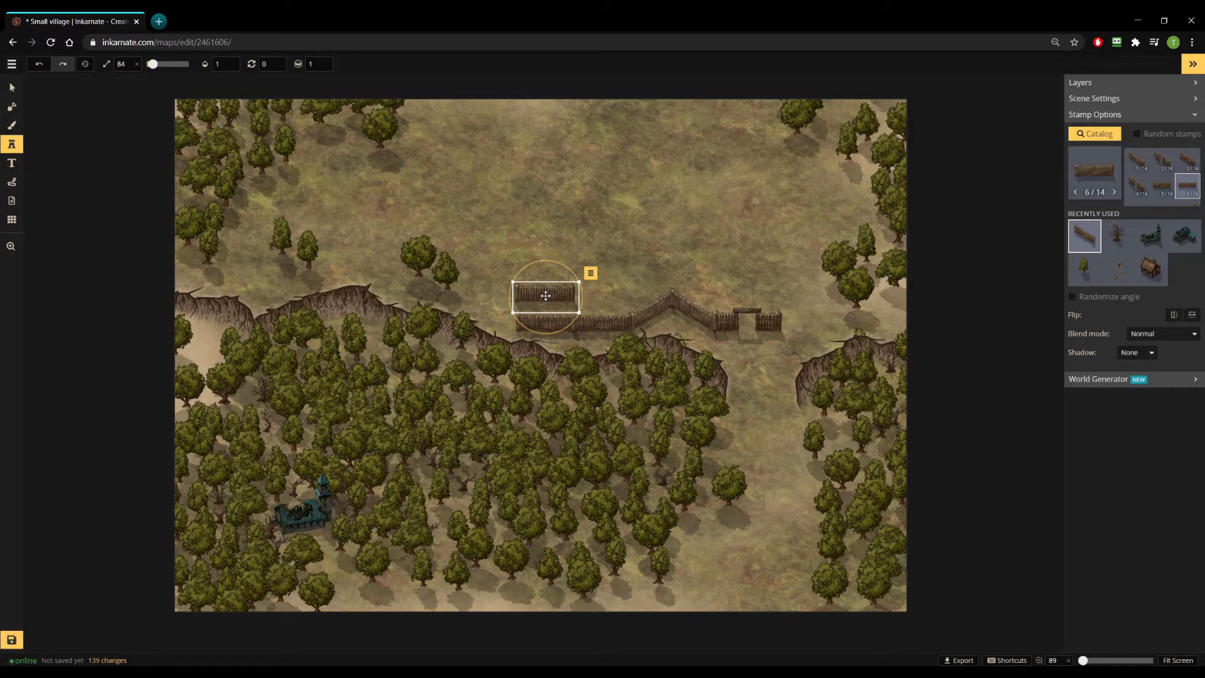
key(v)
click(545, 321)
key(Delete)
click(601, 319)
key(Delete)
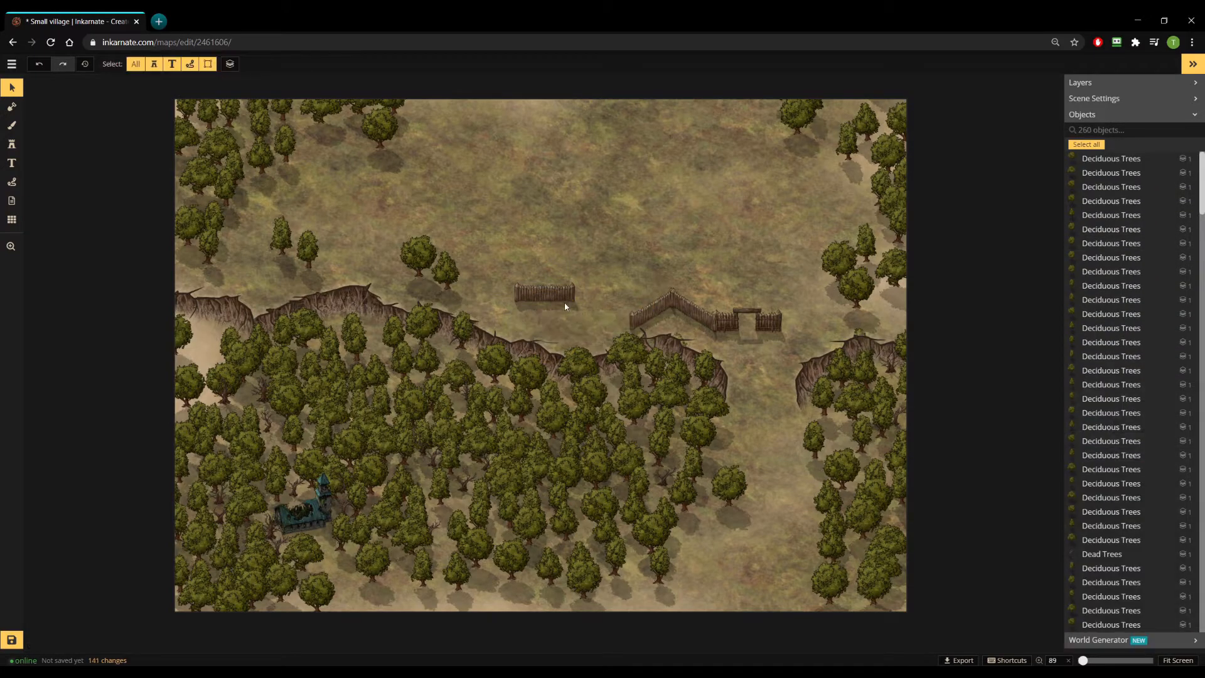
Replace the gate north of the eastern cliff gap with Wooden Walls variant 14 of 14 at size 96.
click(773, 321)
key(Delete)
key(s)
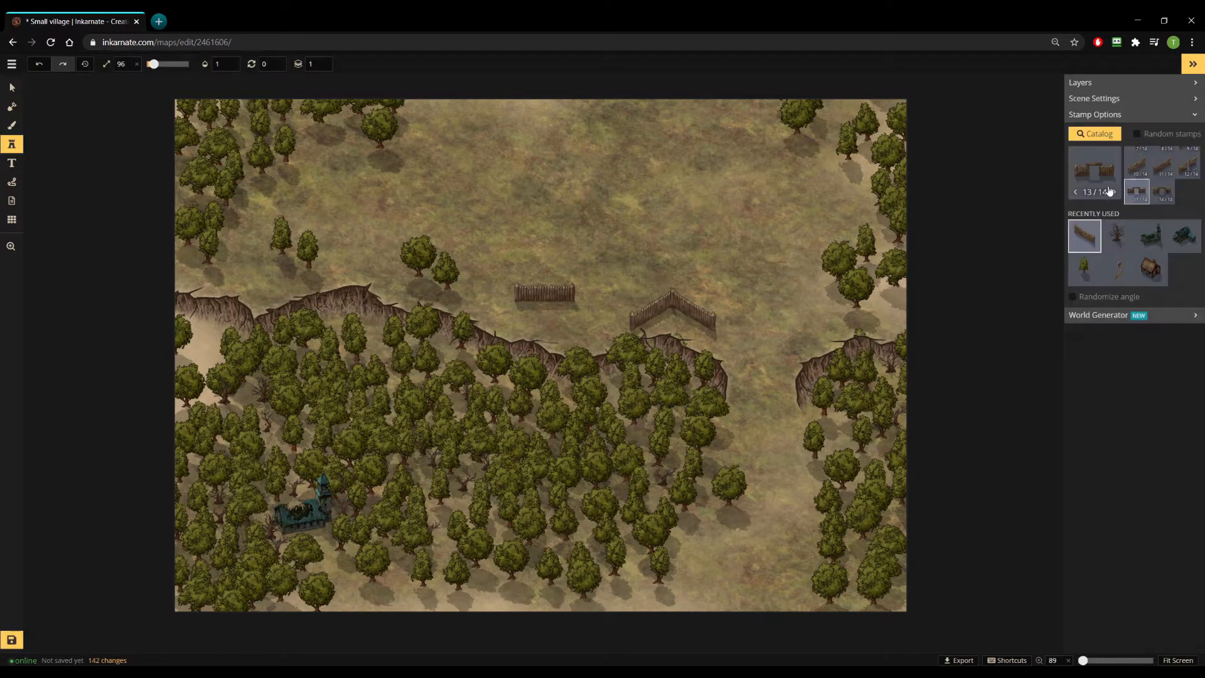
click(748, 326)
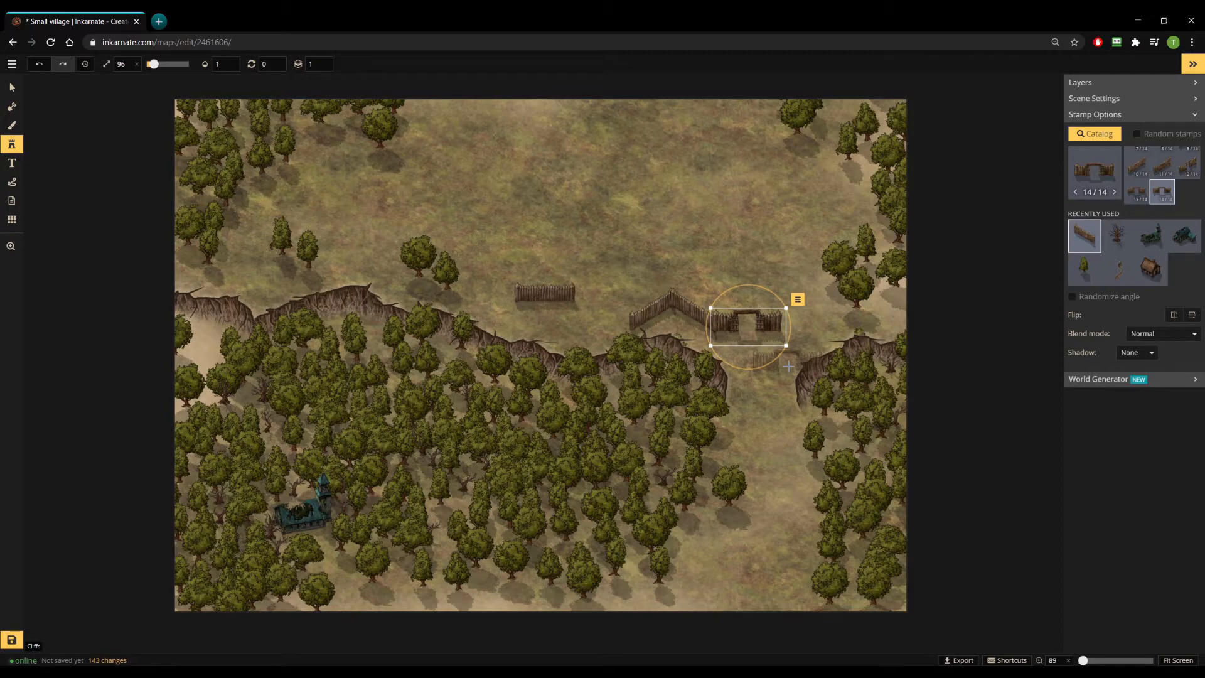
Move the loose straight section to the palisade's western end and join a copy of it further west.
key(v)
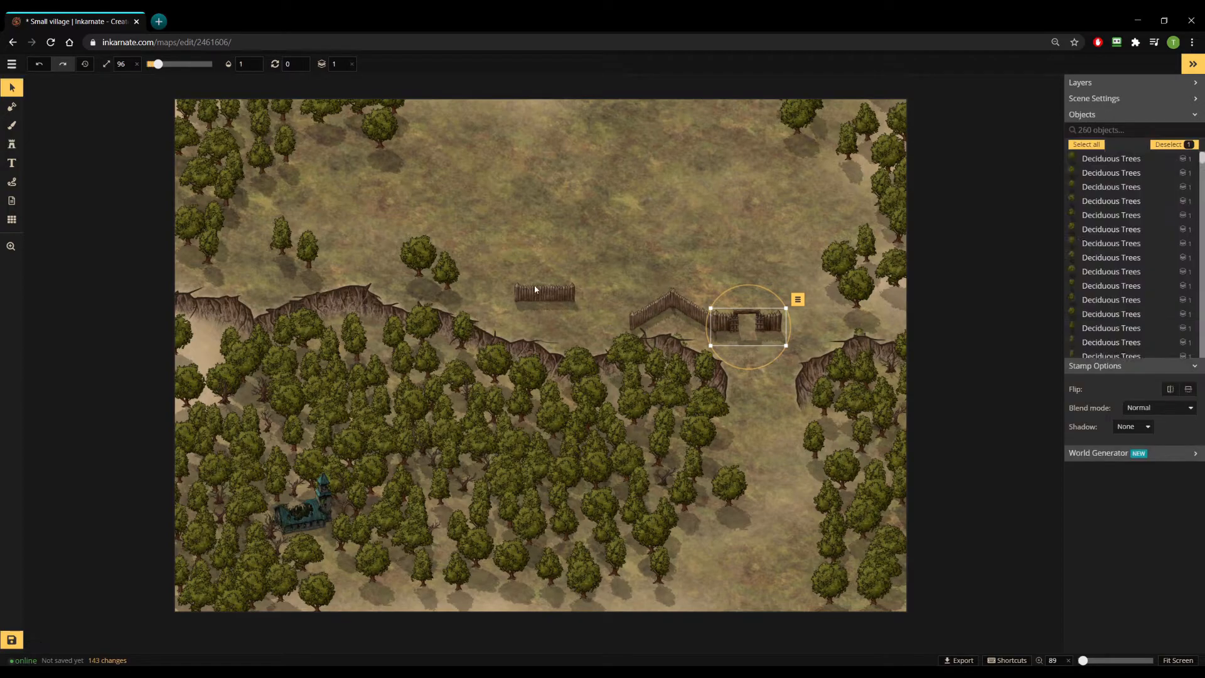
click(552, 290)
drag(553, 290, 610, 318)
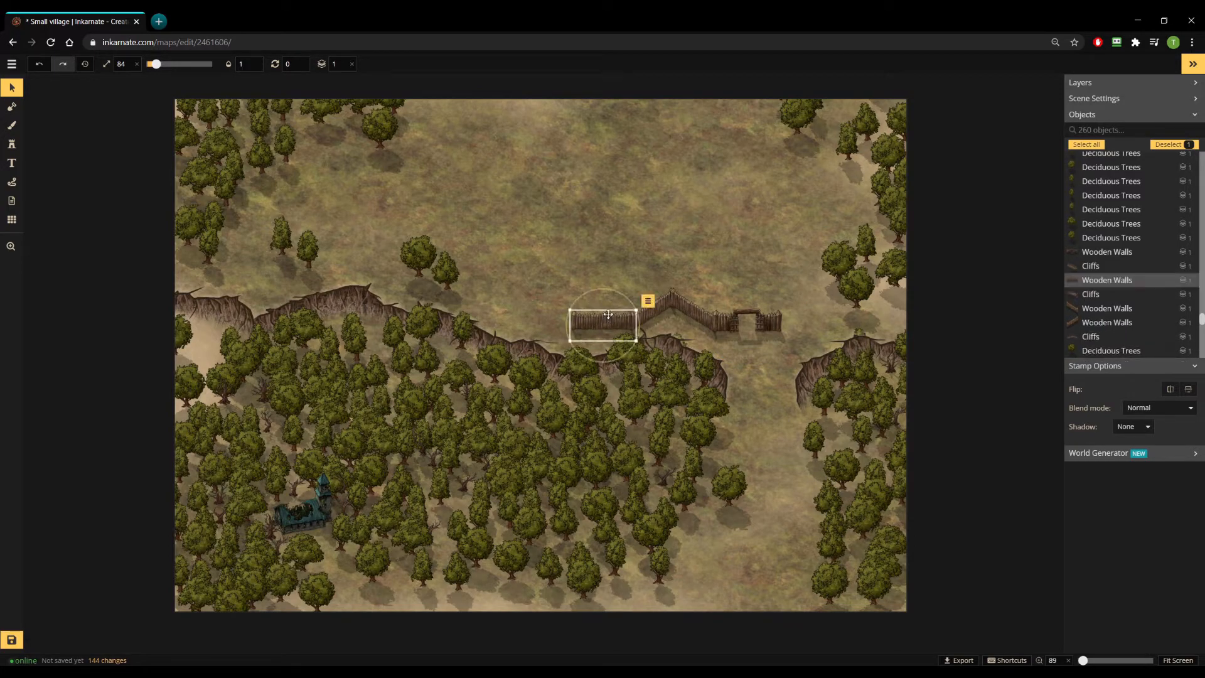
key(ctrl+c)
key(ctrl+v)
drag(543, 297, 556, 322)
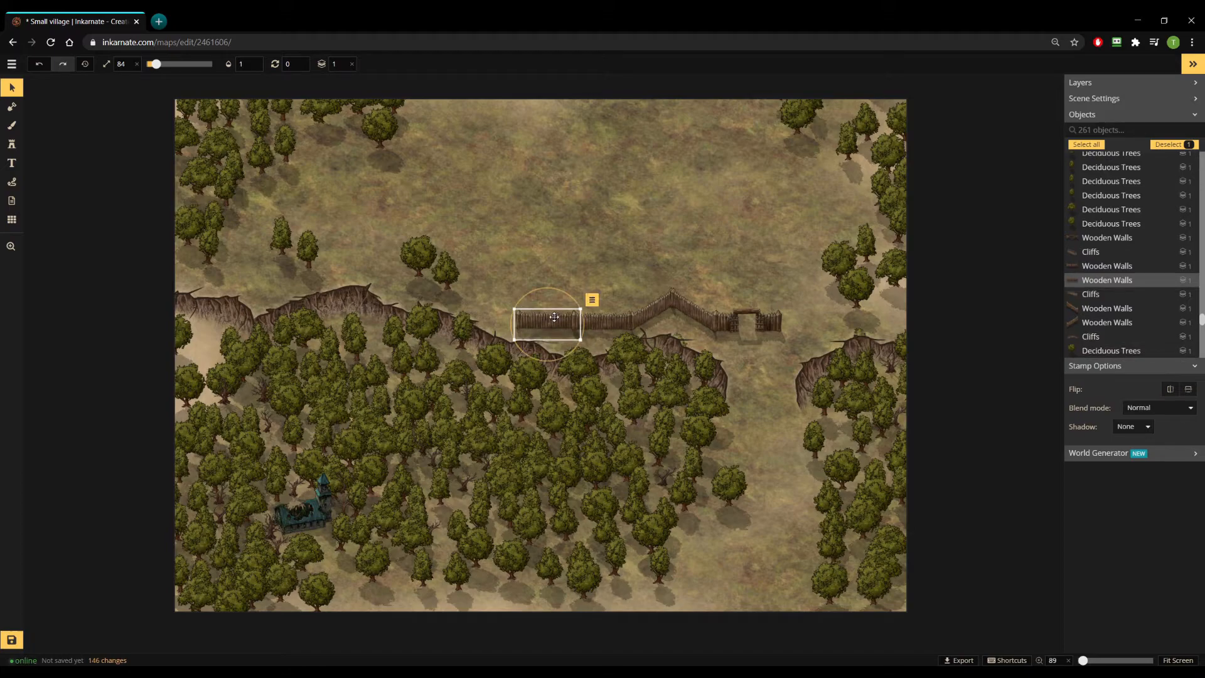
Copy the diagonal wall section beside the gate and join the copy to the western end of the straight walls.
click(686, 315)
key(ctrl+c)
key(ctrl+v)
drag(491, 275, 500, 309)
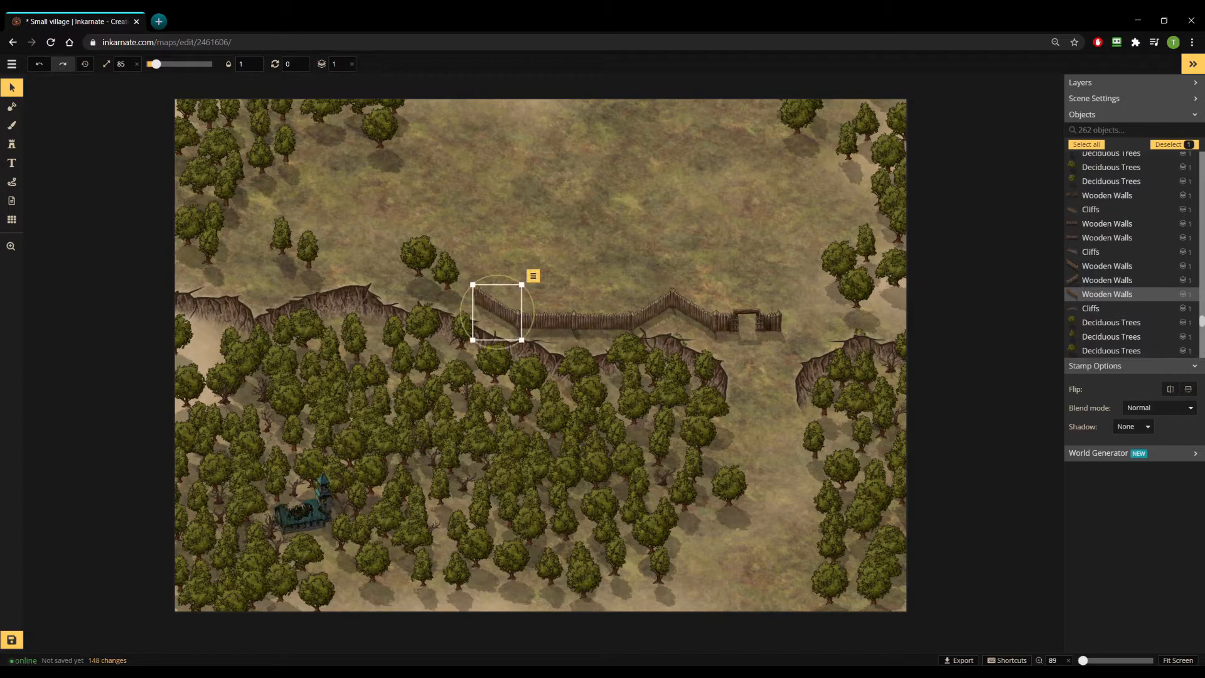
Add another diagonal copy to extend the wall northwest, and move the two nearby trees to the northwestern tree group.
key(ctrl+v)
drag(457, 244, 300, 188)
drag(419, 256, 334, 147)
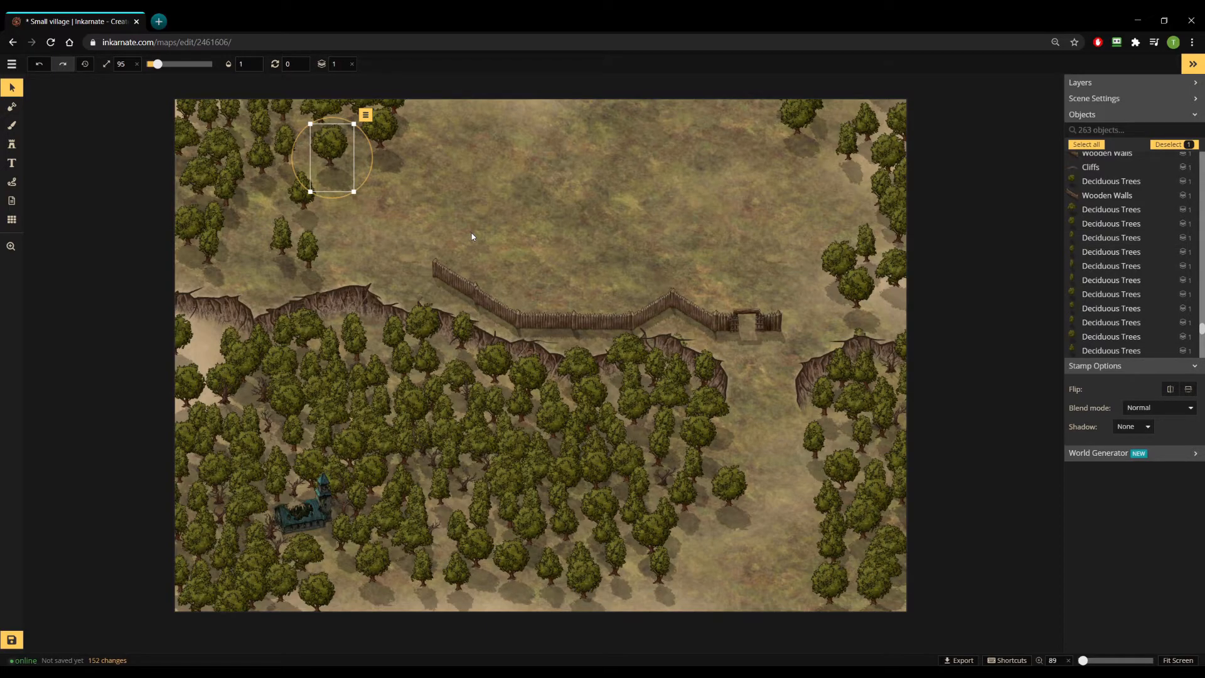
Place the diagonal gate, Wooden Walls variant 12 of 14, at size 95 in the open grass north of the wall's western end.
key(s)
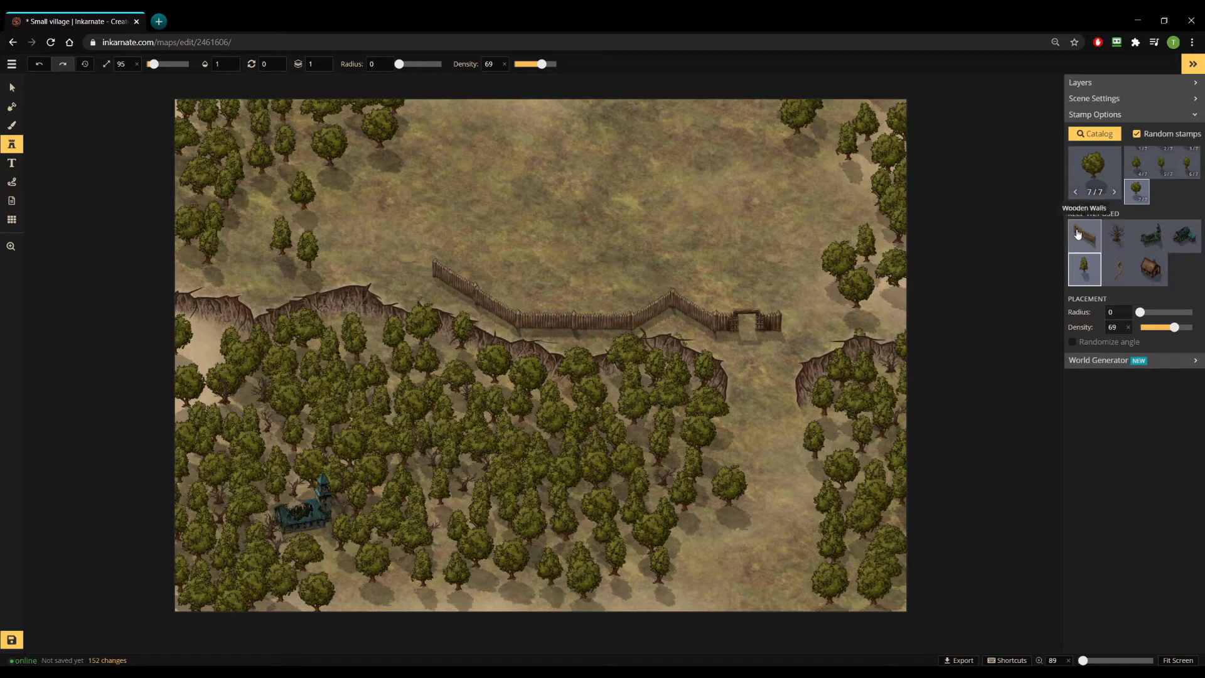
click(1114, 192)
click(1114, 192)
click(1114, 192)
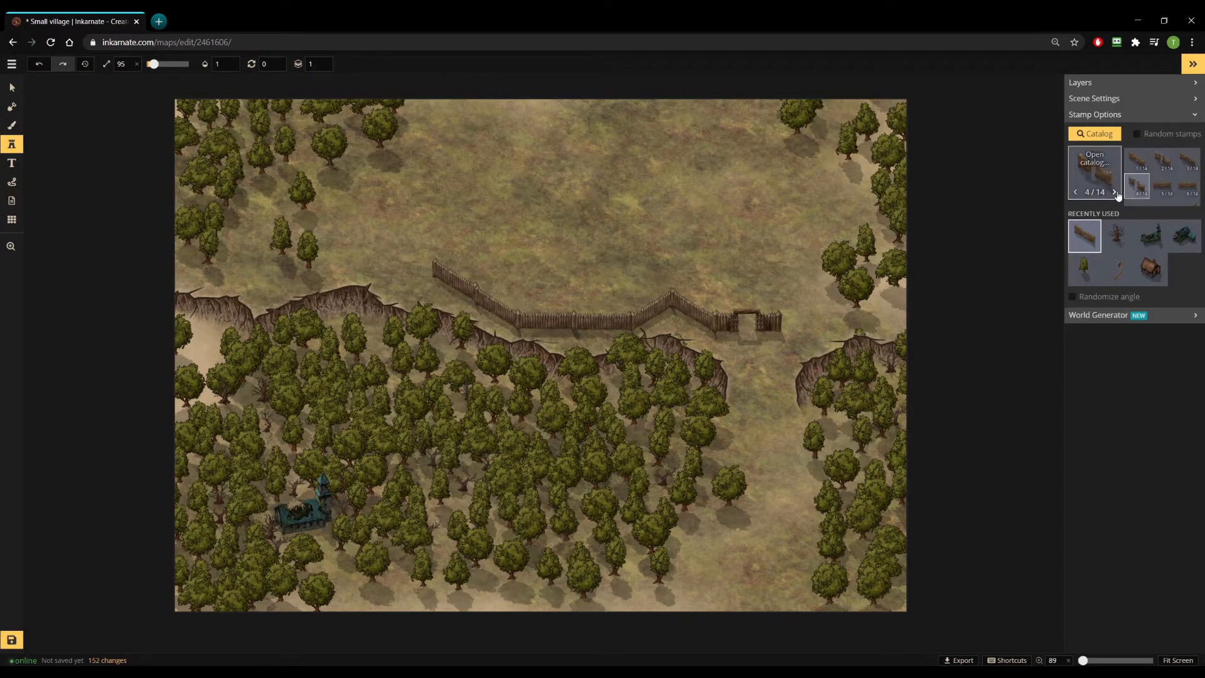
click(1114, 192)
click(1115, 192)
click(1115, 193)
click(1114, 192)
click(1114, 192)
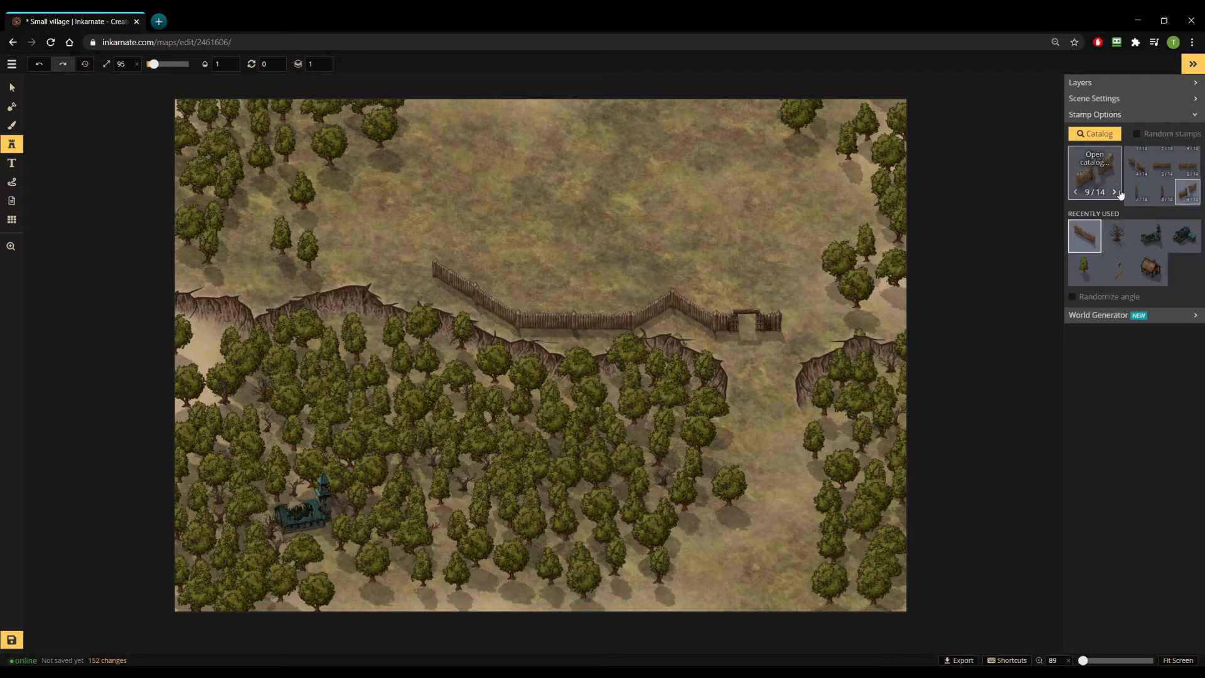
click(1115, 192)
click(1114, 192)
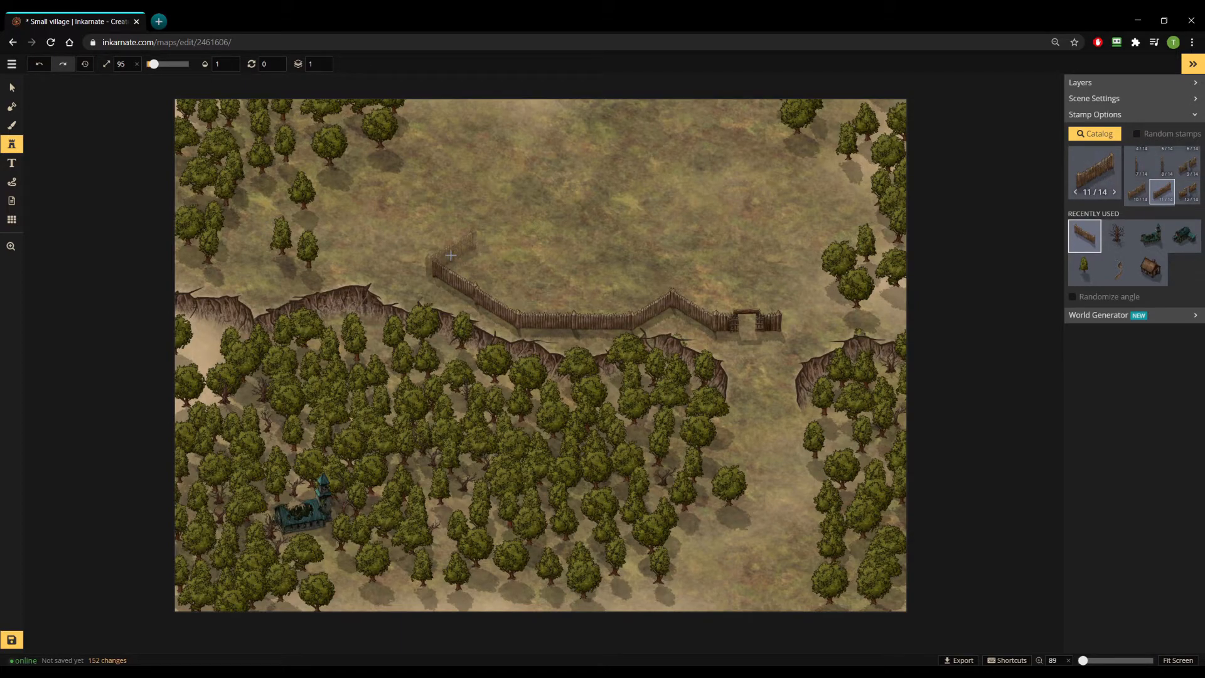
click(1116, 192)
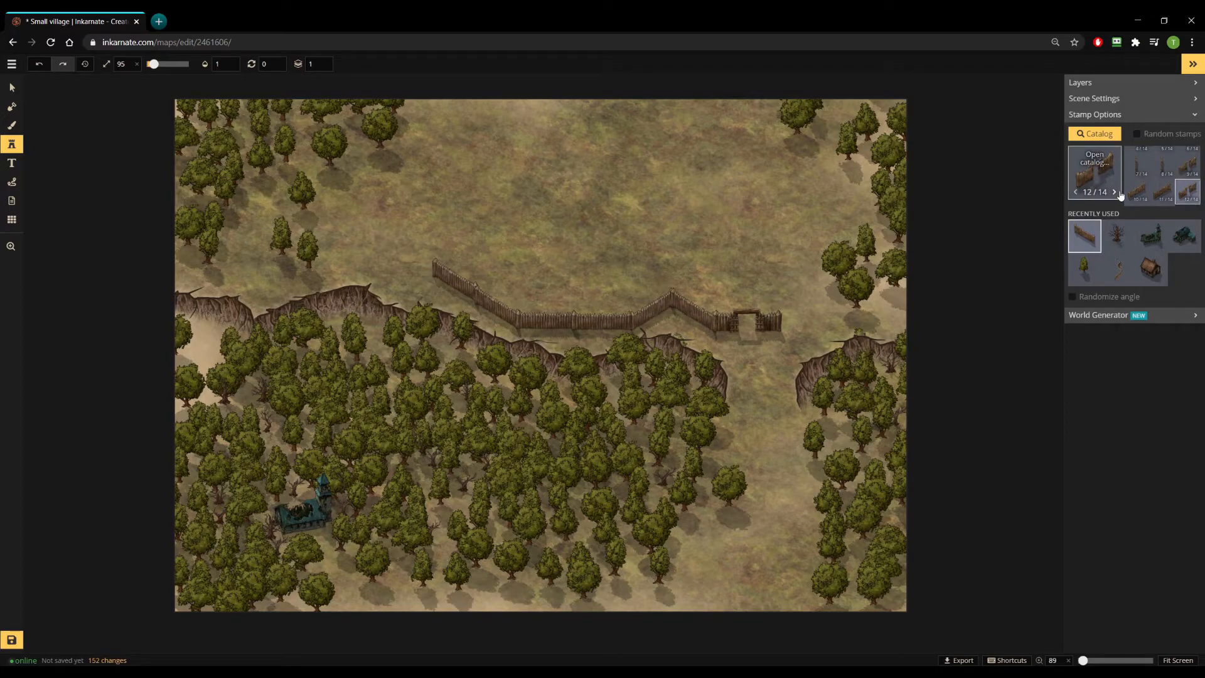
click(441, 180)
Extend the palisade further northwest with another copy of its western diagonal section.
key(v)
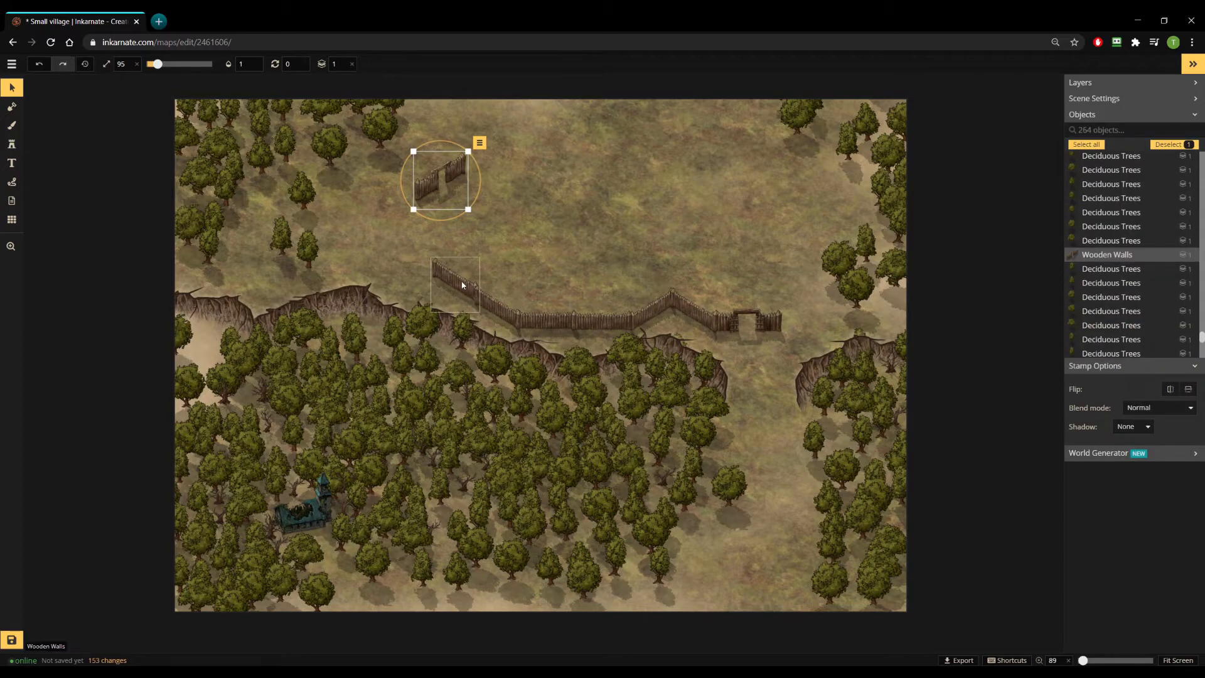
click(460, 282)
key(ctrl+v)
drag(419, 241, 413, 257)
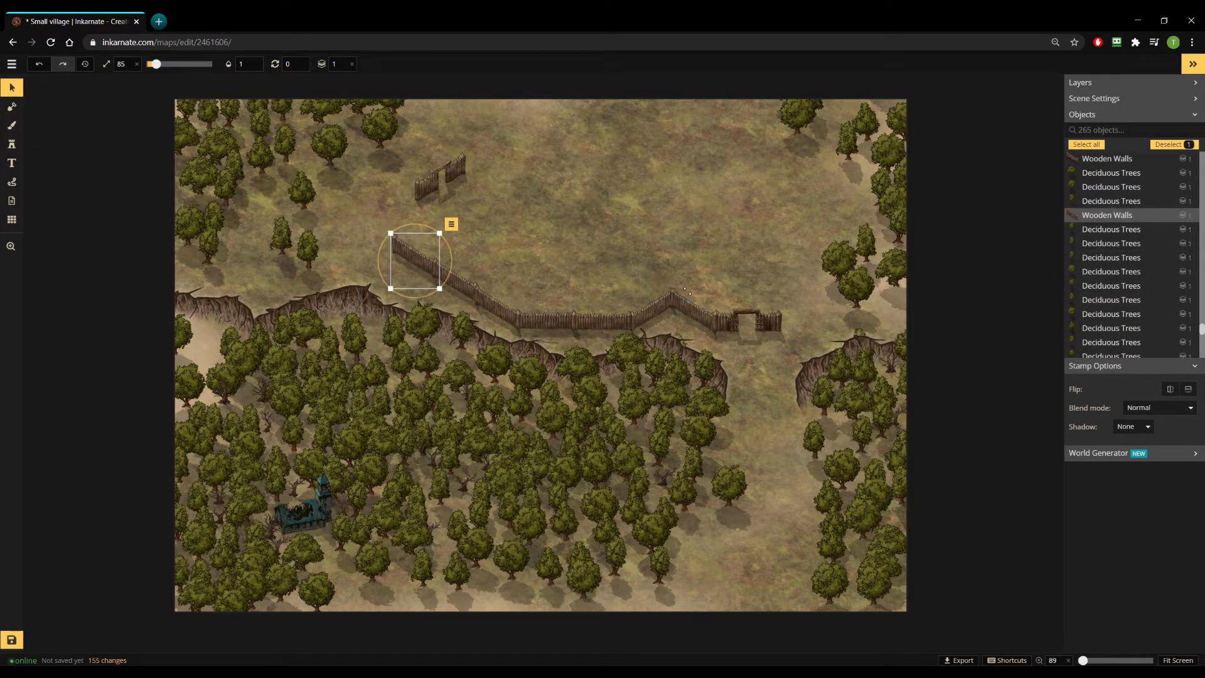
Place Wooden Walls variant 11 of 14 at size 84 southwest of the diagonal gate and variant 1 at size 85 at the palisade's northwestern end.
click(652, 310)
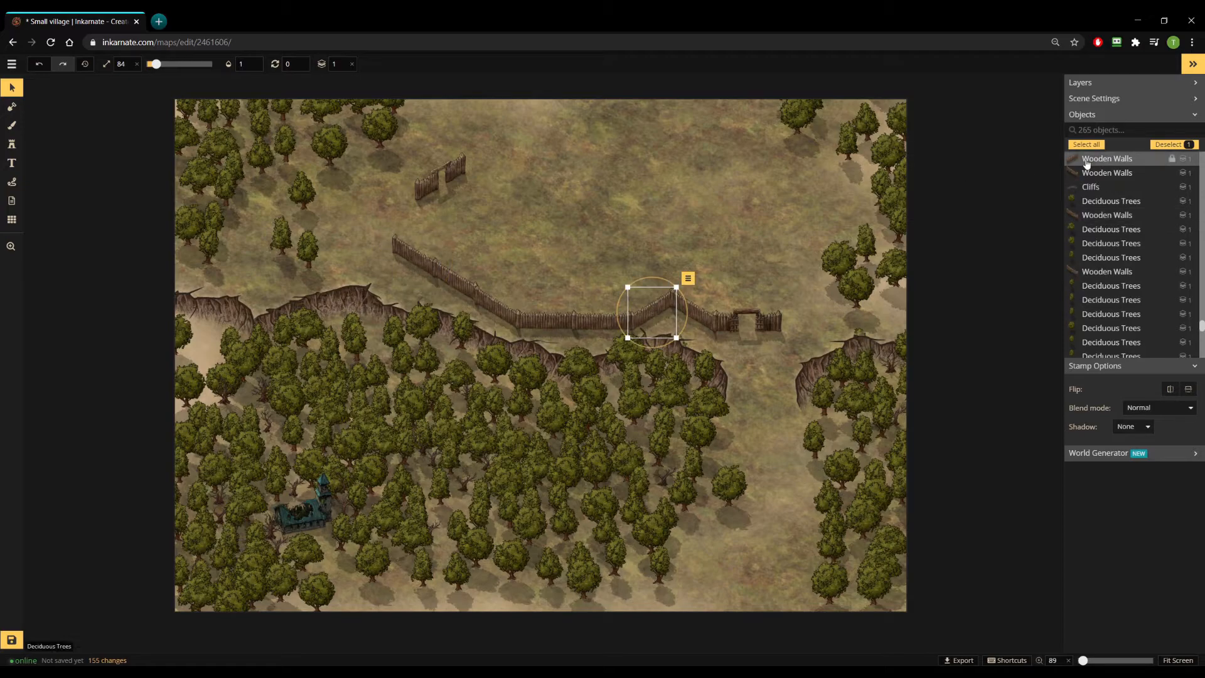
key(s)
click(1164, 195)
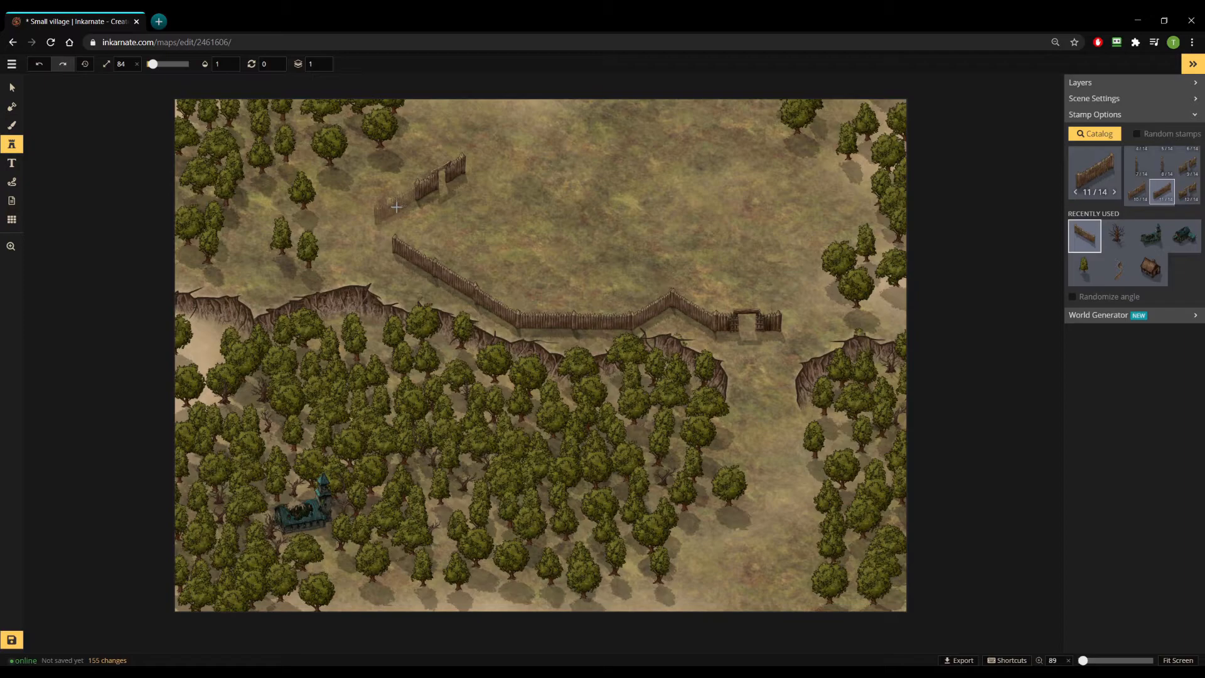
click(397, 207)
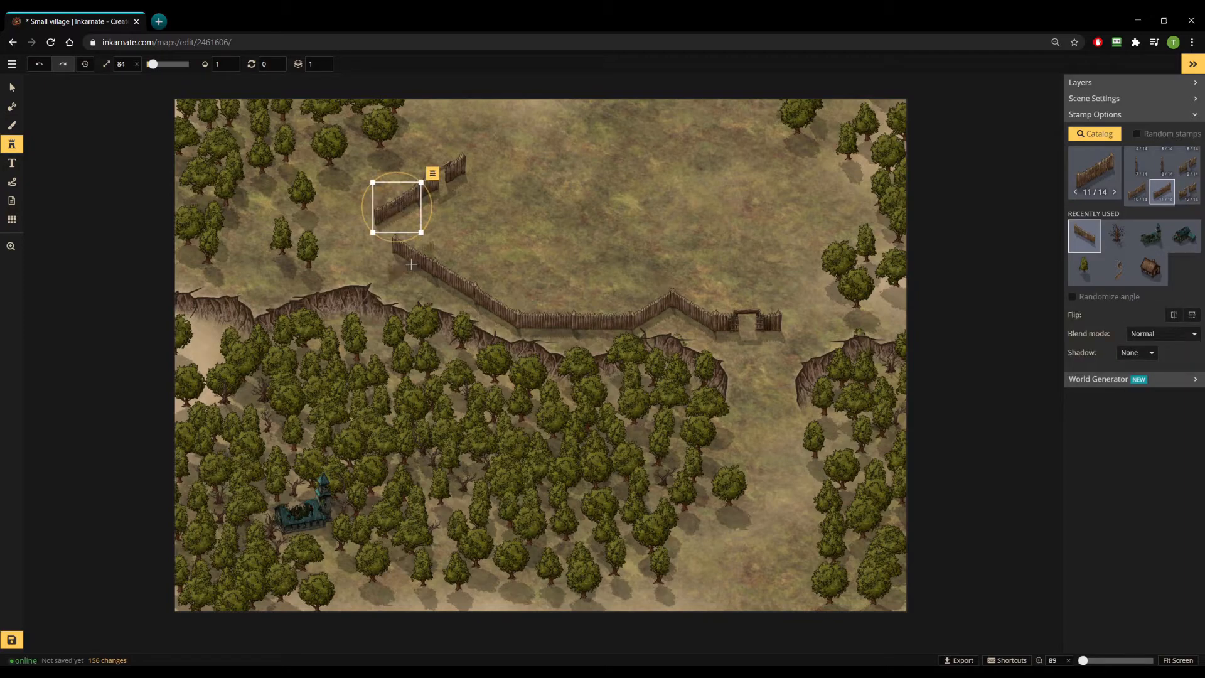
click(397, 252)
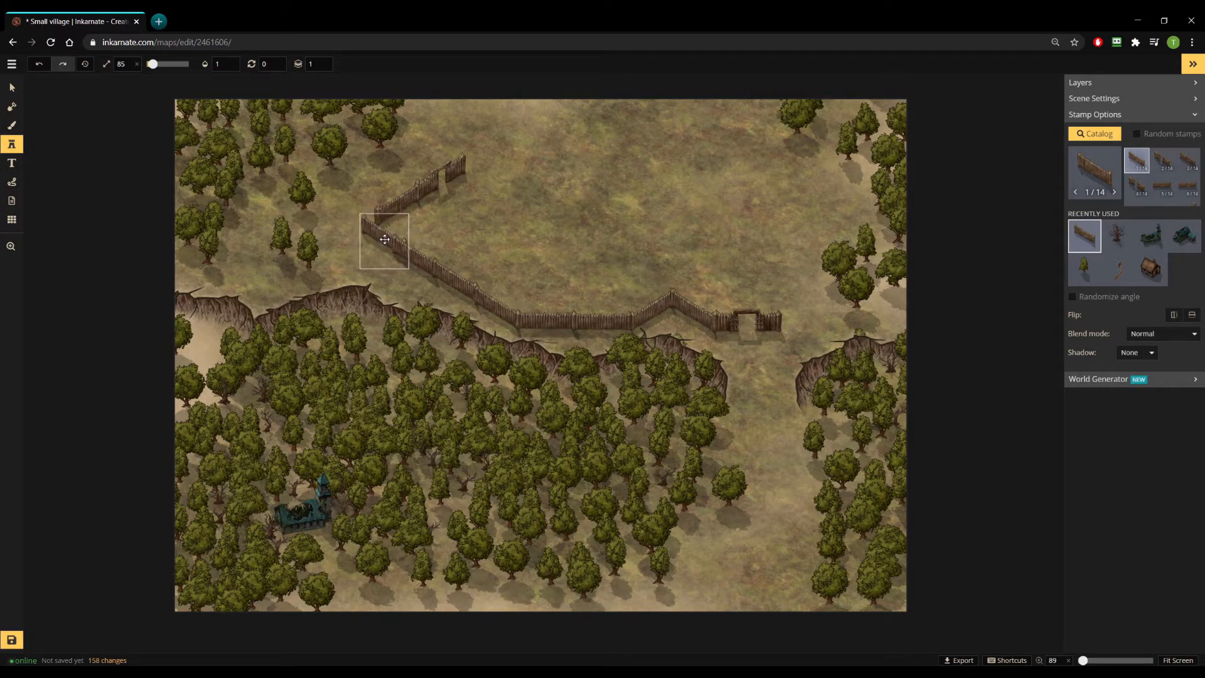
Move the section beside the diagonal gate and add a copy of it to close the wall to the western corner.
key(v)
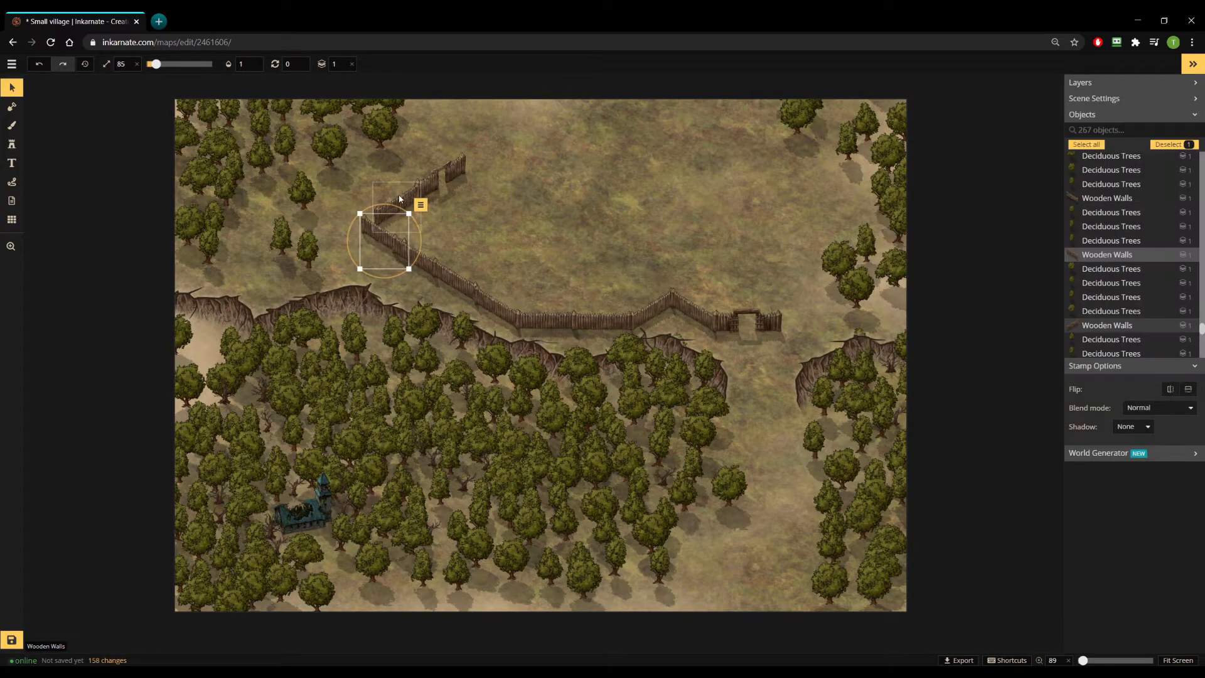
click(398, 195)
mouse_move(397, 195)
mouse_down()
mouse_move(389, 212)
mouse_move(418, 200)
mouse_up()
key(ctrl+c)
key(ctrl+v)
click(490, 219)
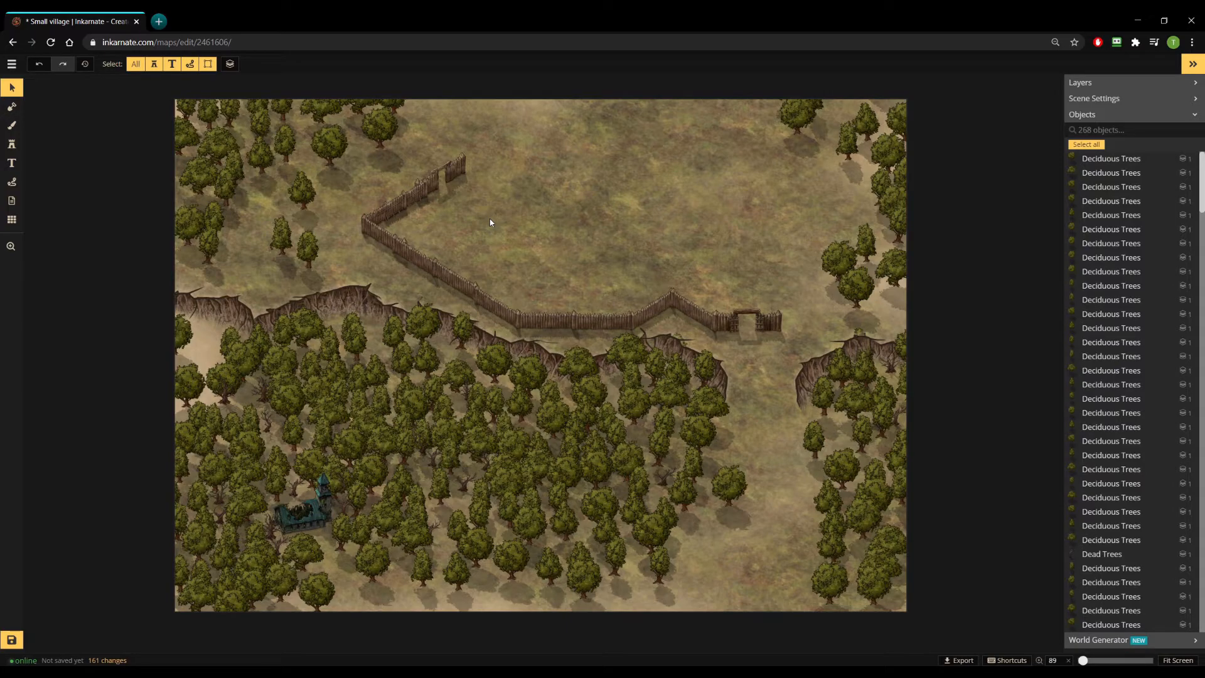
click(679, 334)
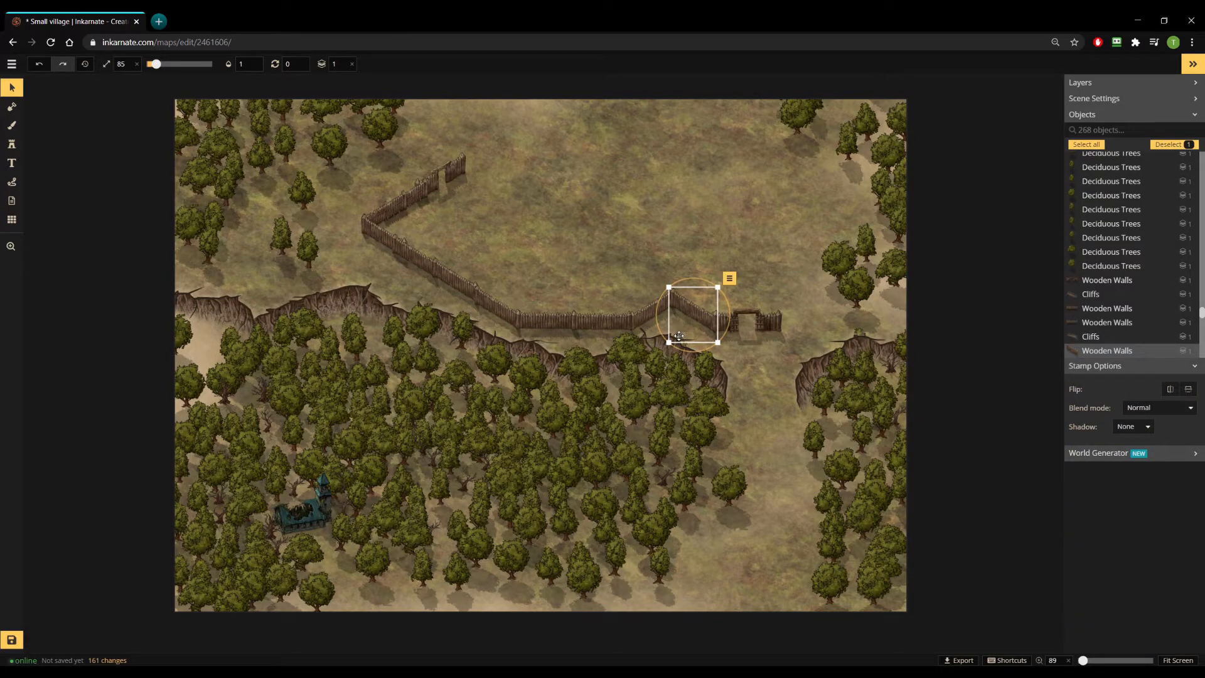
drag(680, 343, 609, 375)
click(725, 473)
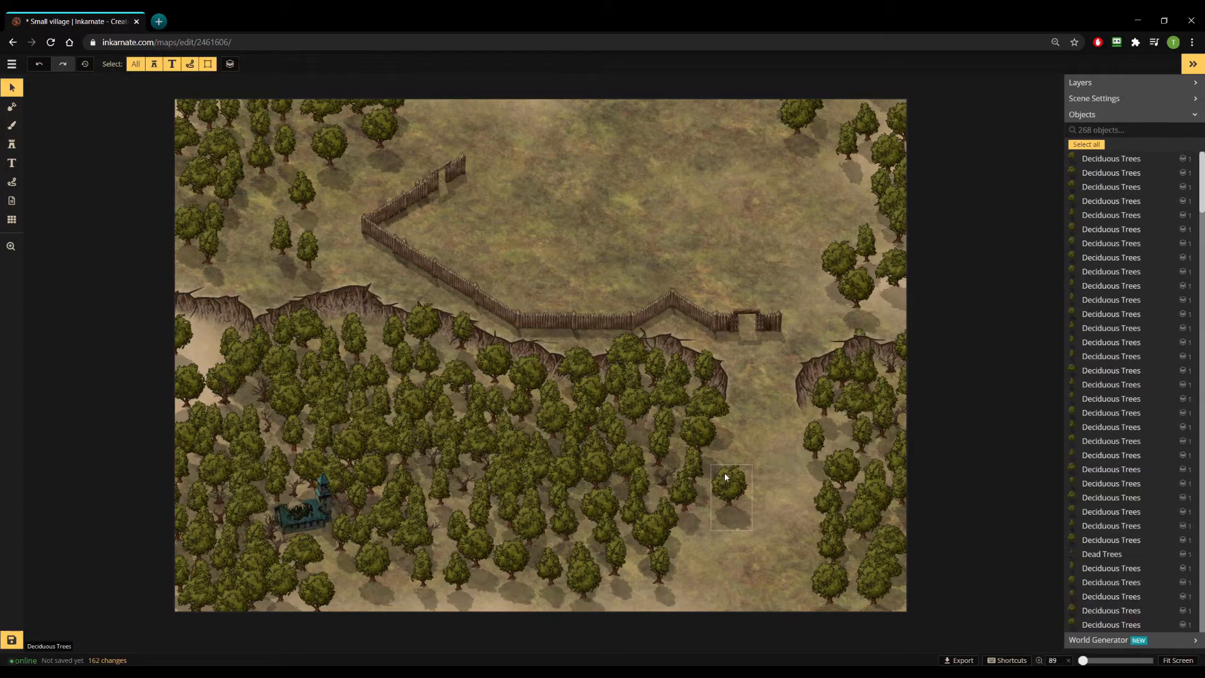
Place two vertical Wooden Walls sections, variant 8 of 14, at size 100 running north from the southeastern gate's eastern end.
key(s)
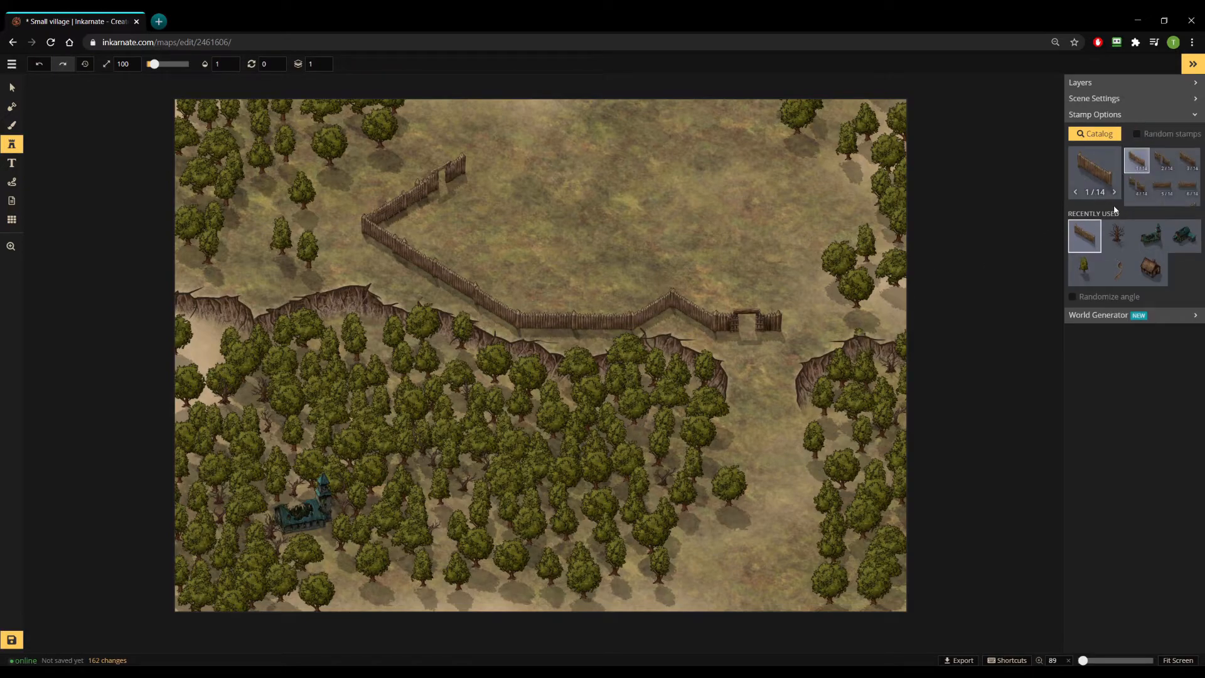
click(1115, 192)
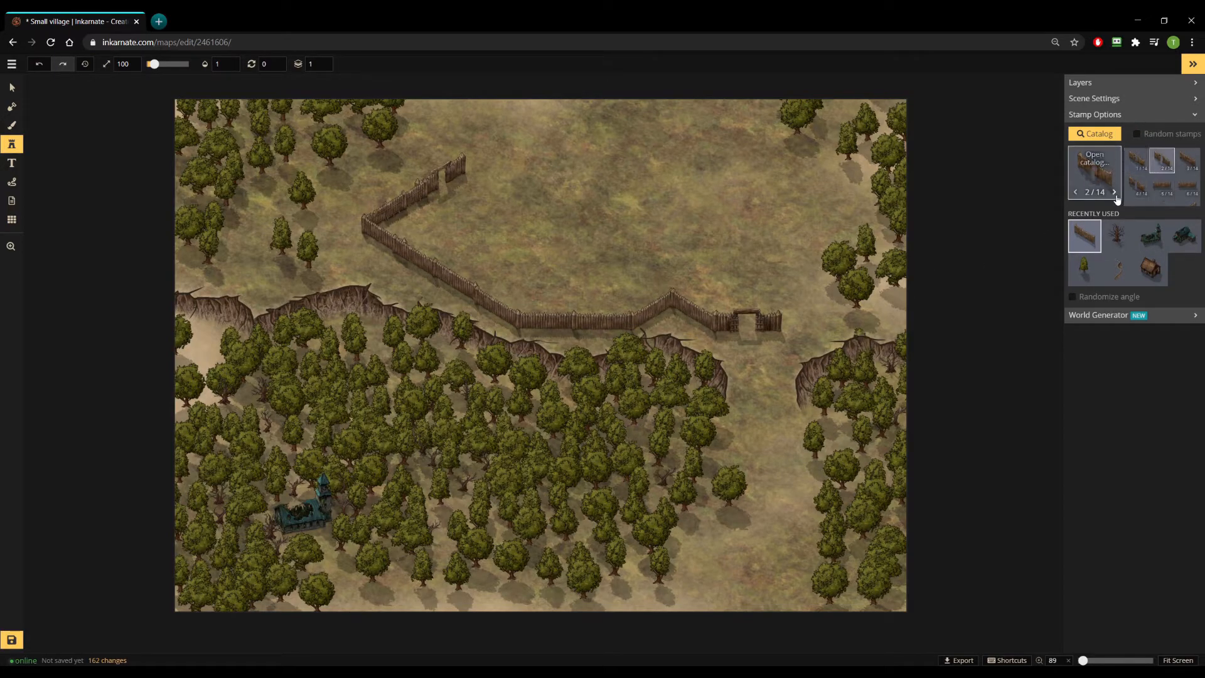
click(1114, 192)
click(1115, 192)
click(1115, 192)
click(1114, 192)
click(1114, 192)
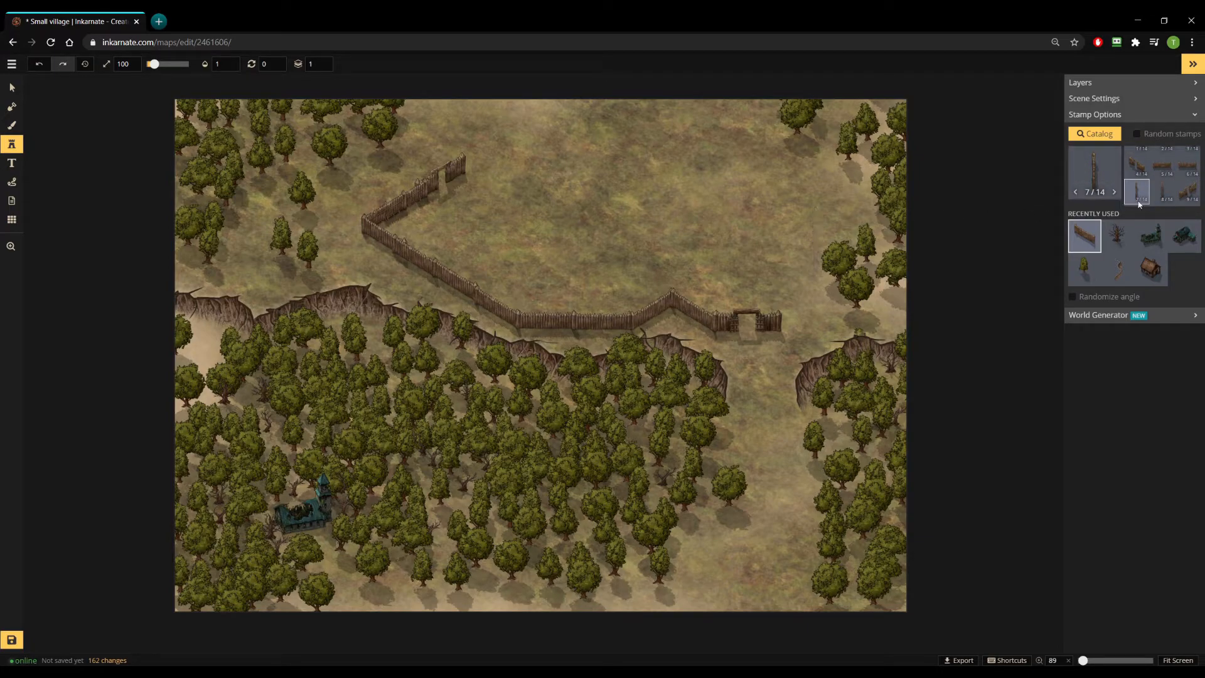
click(1158, 197)
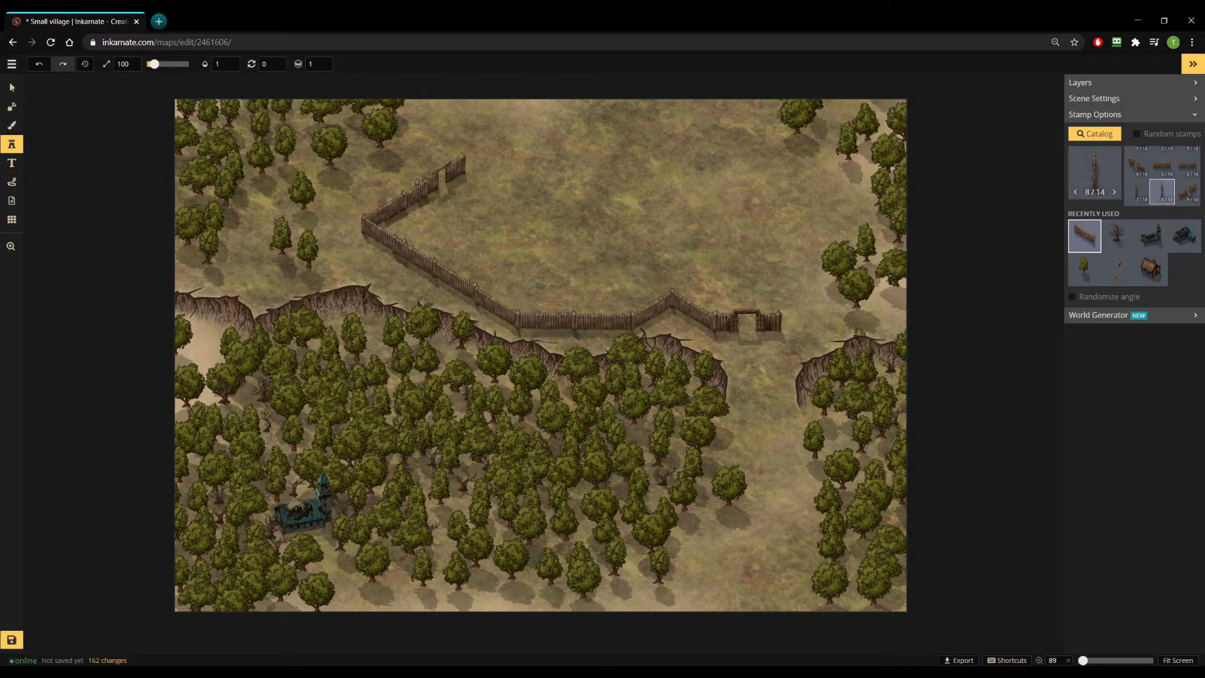
click(778, 304)
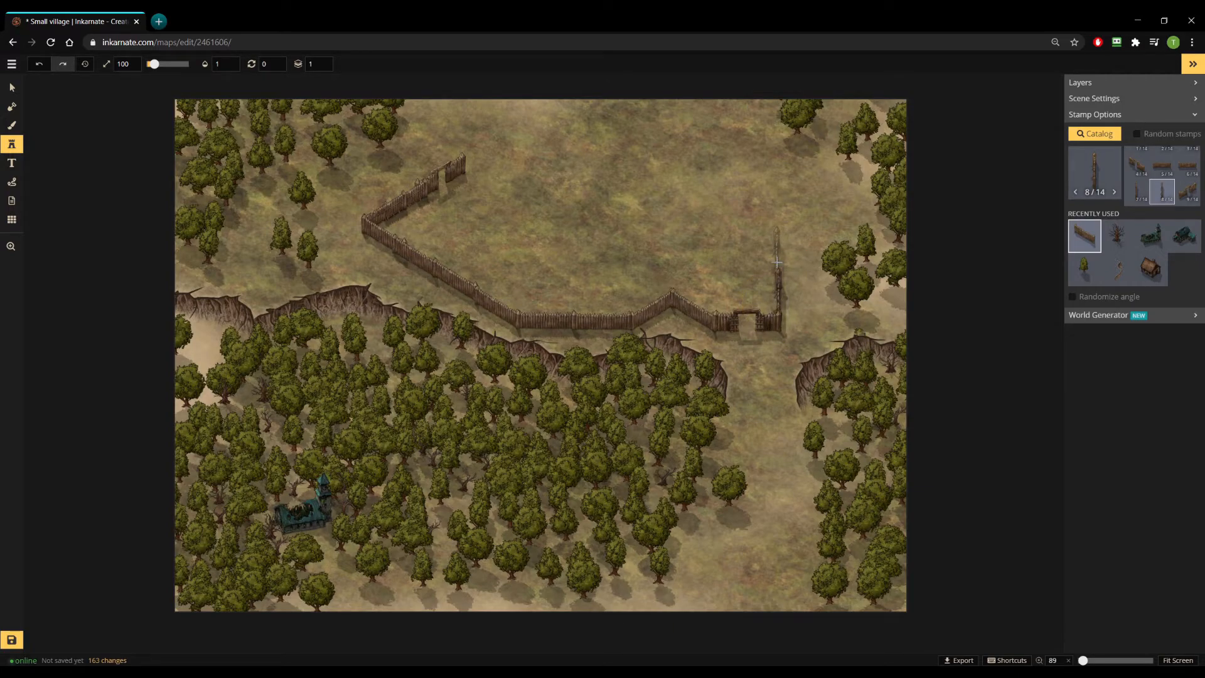
click(777, 262)
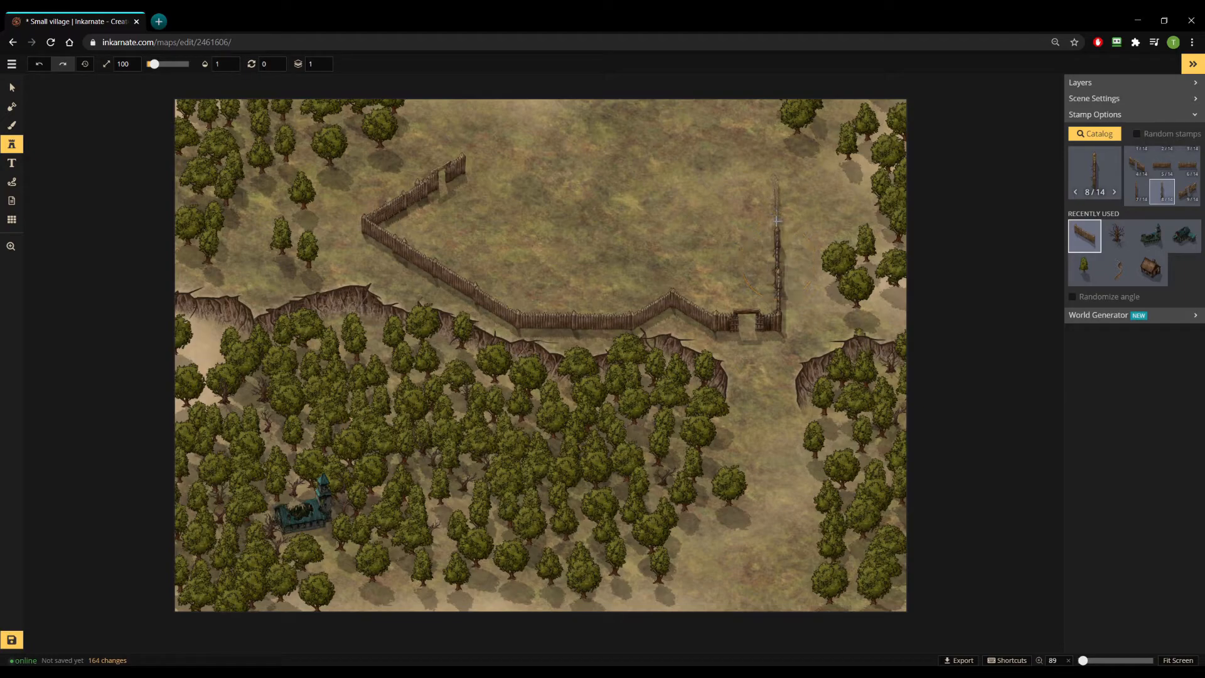
Extend the eastern wall north with two more vertical Wooden Walls sections, then place diagonal variant 10 of 14 at size 100 east of it.
click(777, 221)
click(776, 176)
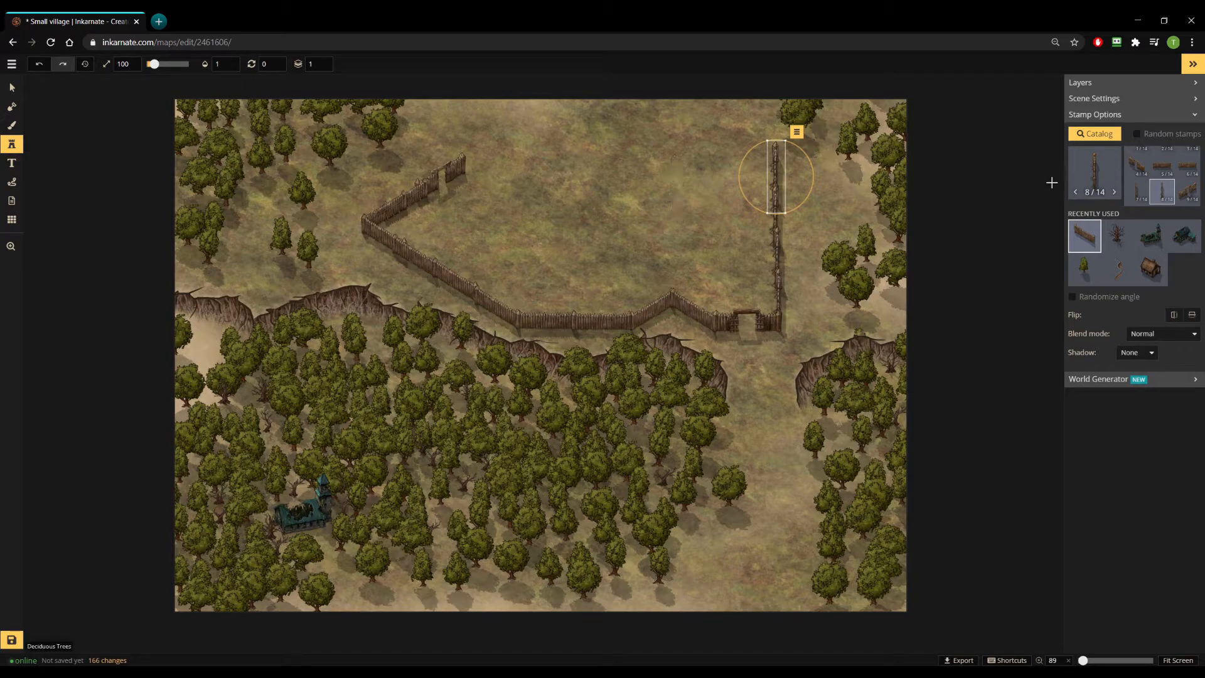
click(1114, 192)
click(1114, 192)
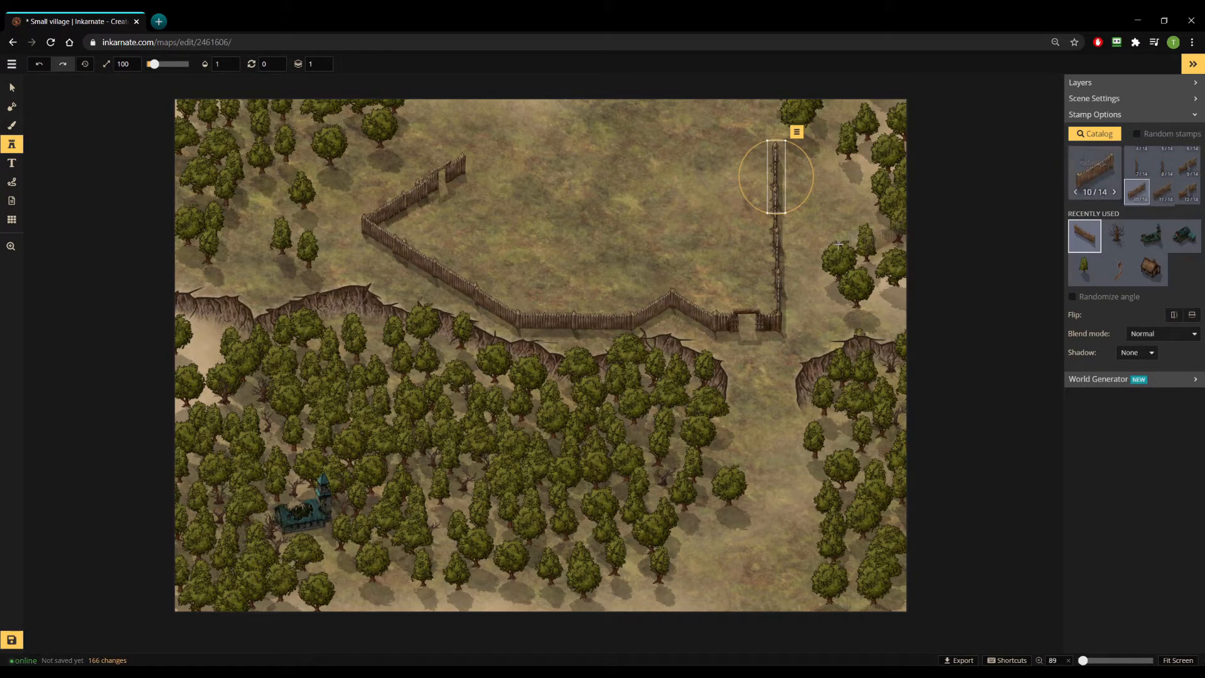
click(826, 227)
Join the diagonal section to the eastern wall, attach a vertical section at its outer end, and delete the leftover vertical section.
key(v)
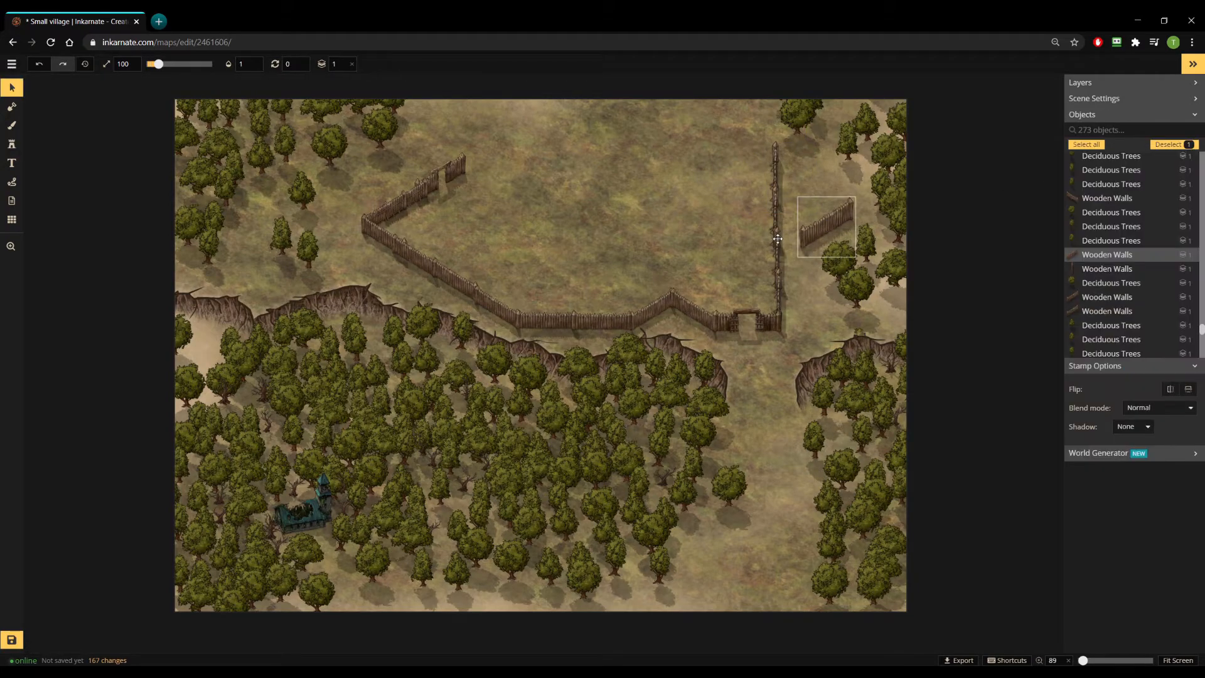
drag(777, 233, 696, 219)
drag(819, 224, 794, 226)
drag(780, 172, 844, 187)
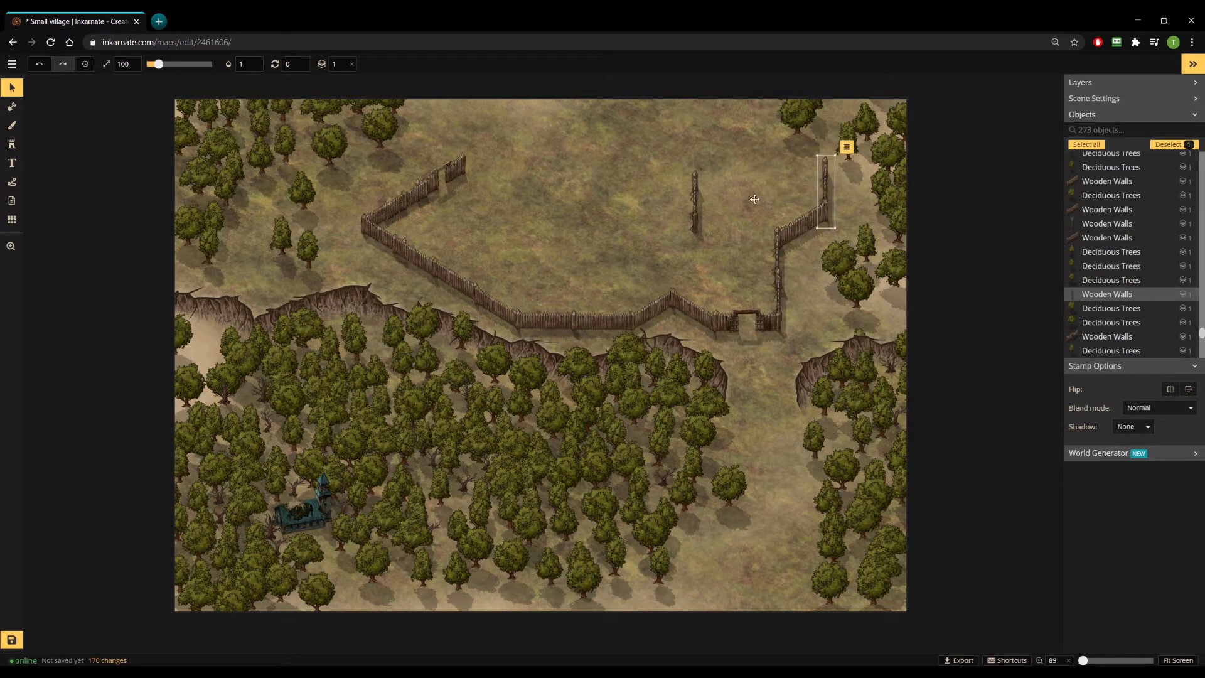
click(694, 209)
key(Delete)
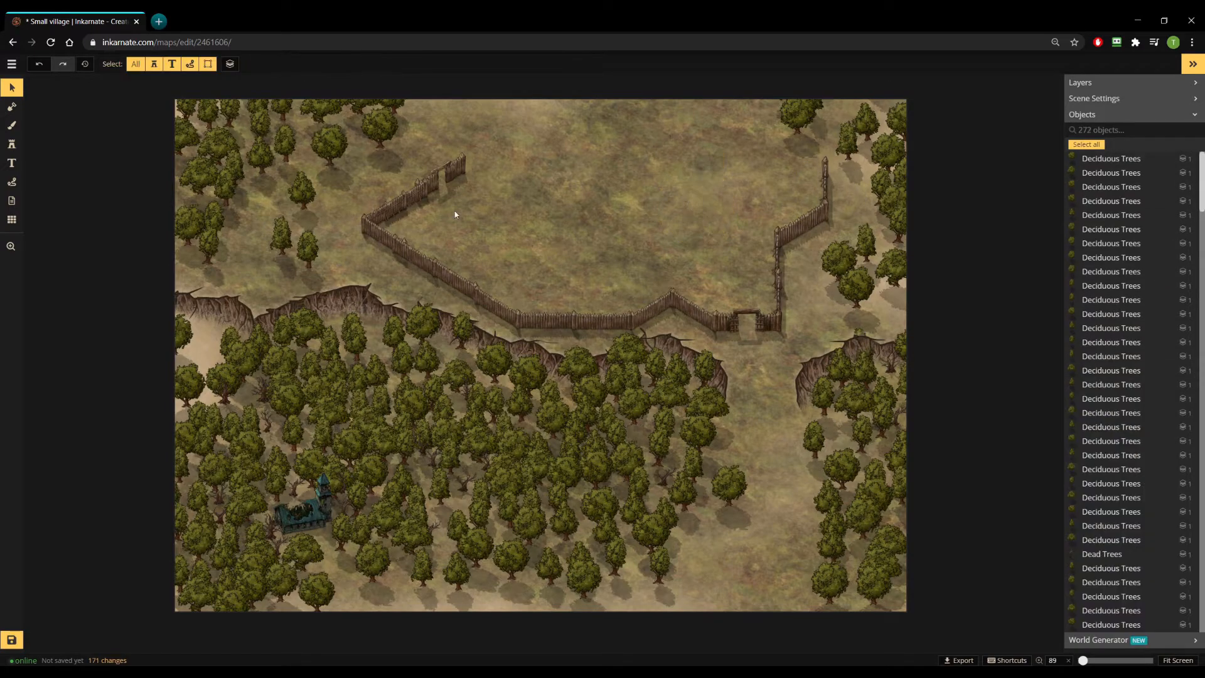
Extend the palisade northeast of the diagonal gate with a copy of the size 84 section near the western corner.
click(387, 212)
key(ctrl+c)
key(ctrl+v)
drag(499, 152, 489, 155)
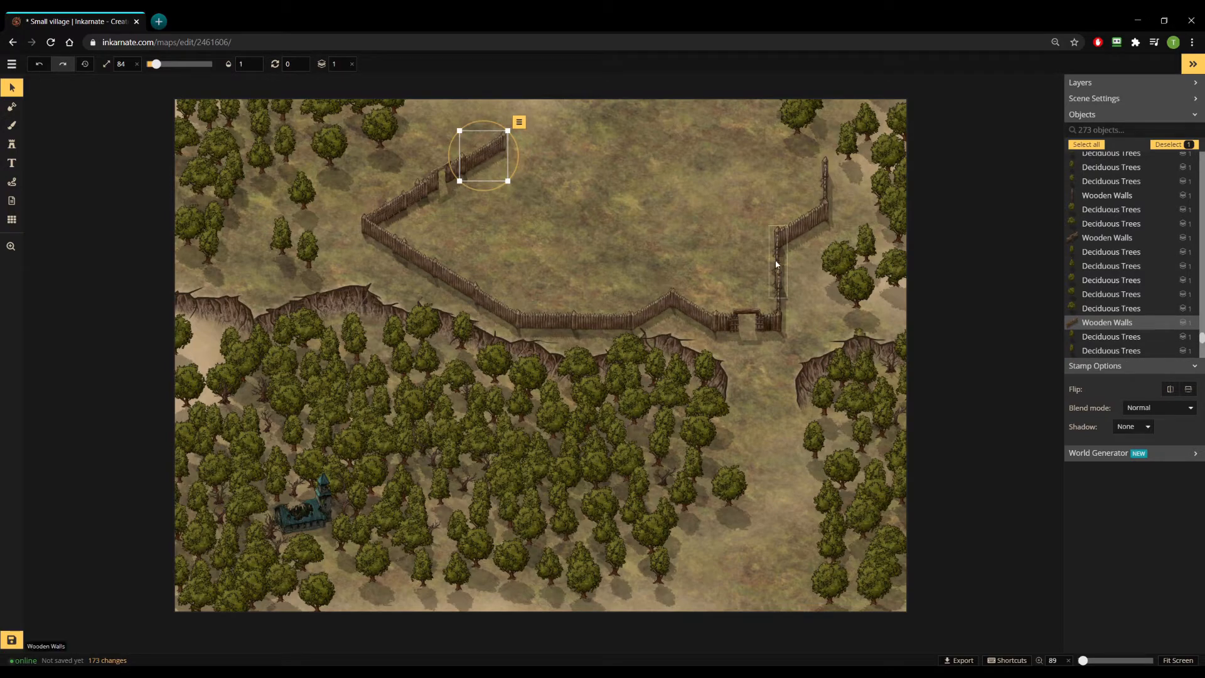
Shift the eastern diagonal and its vertical section south, and move the vertical section below the diagonal to the wall's northern end.
drag(778, 260, 666, 241)
click(792, 240)
drag(792, 240, 789, 278)
click(825, 192)
drag(825, 191, 825, 231)
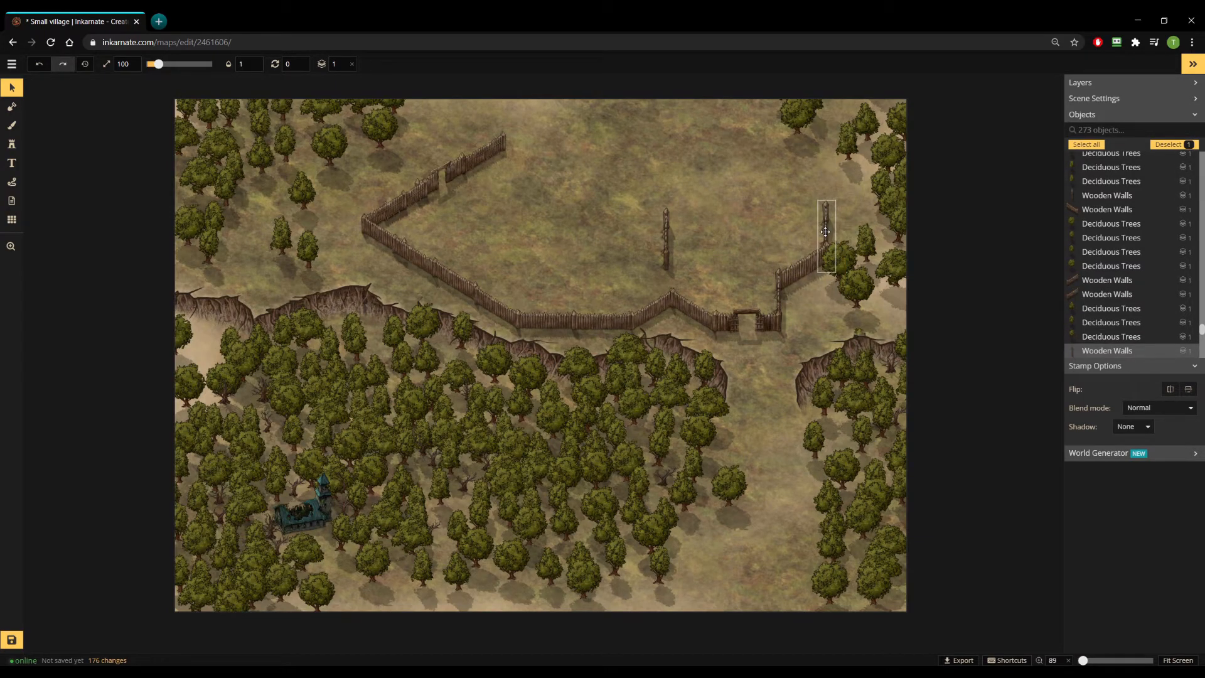
drag(668, 238, 827, 182)
Place two diagonal Wooden Walls sections, variant 3 of 14, at size 100 running northwest from the eastern wall's northern end.
key(s)
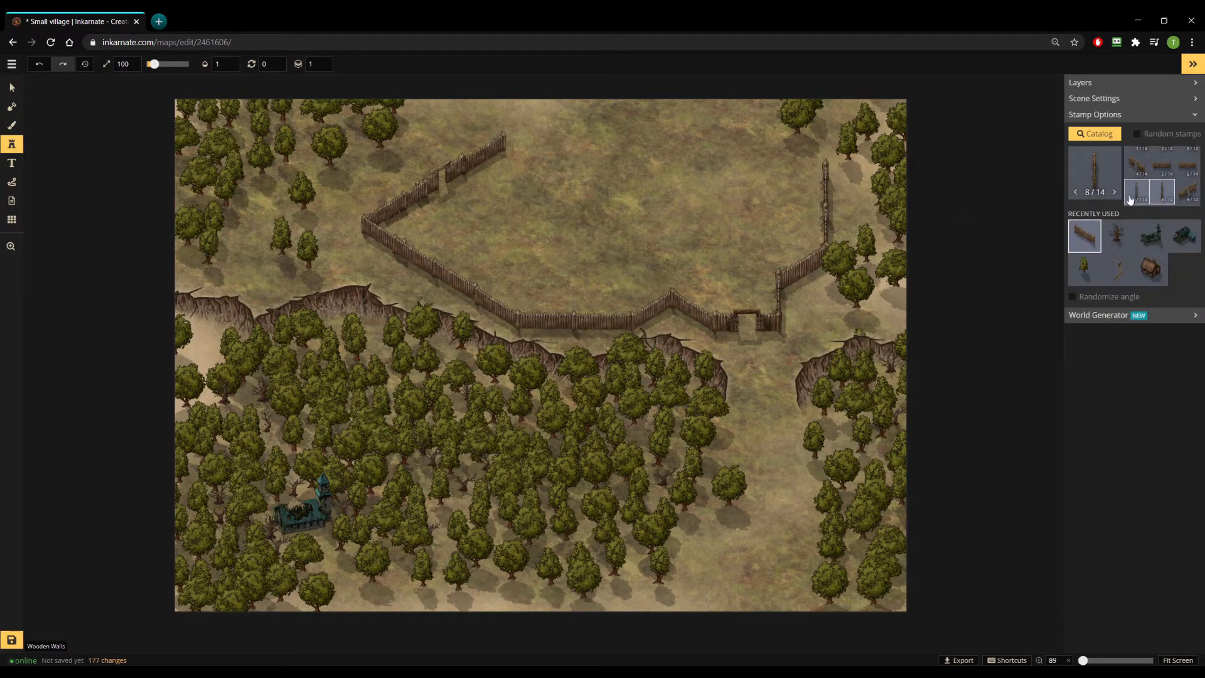
click(1114, 192)
click(1114, 192)
click(1114, 192)
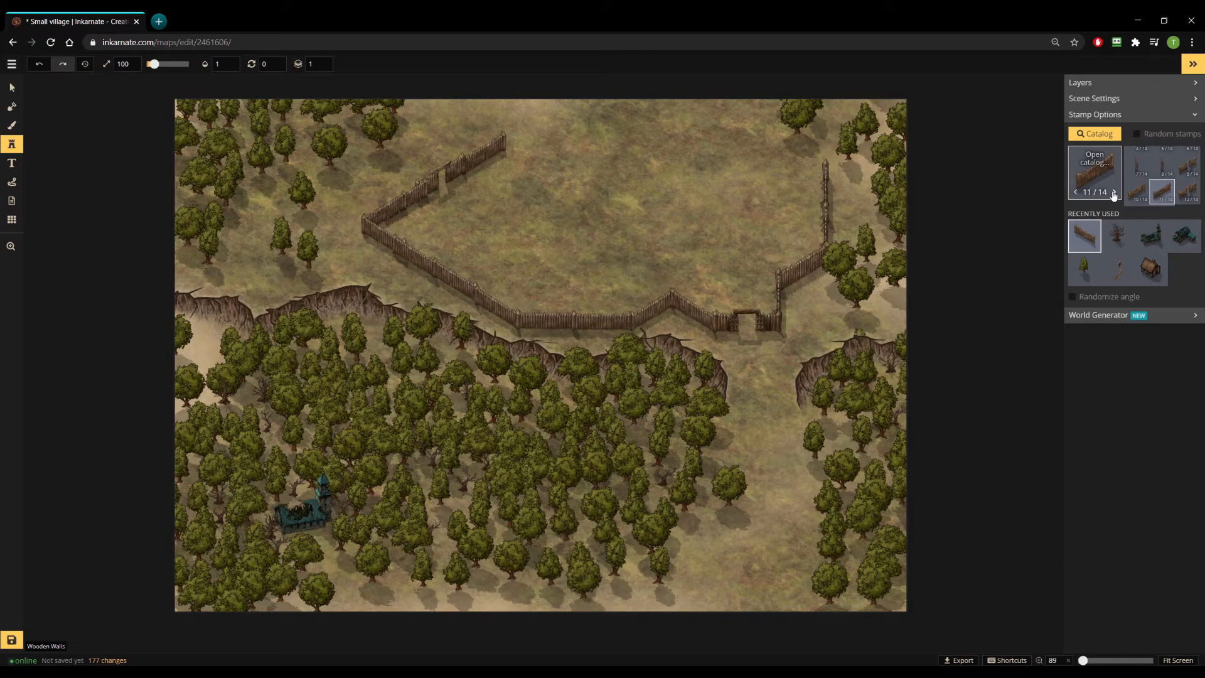
click(1114, 192)
click(1114, 192)
click(1114, 192)
click(1114, 192)
click(1114, 192)
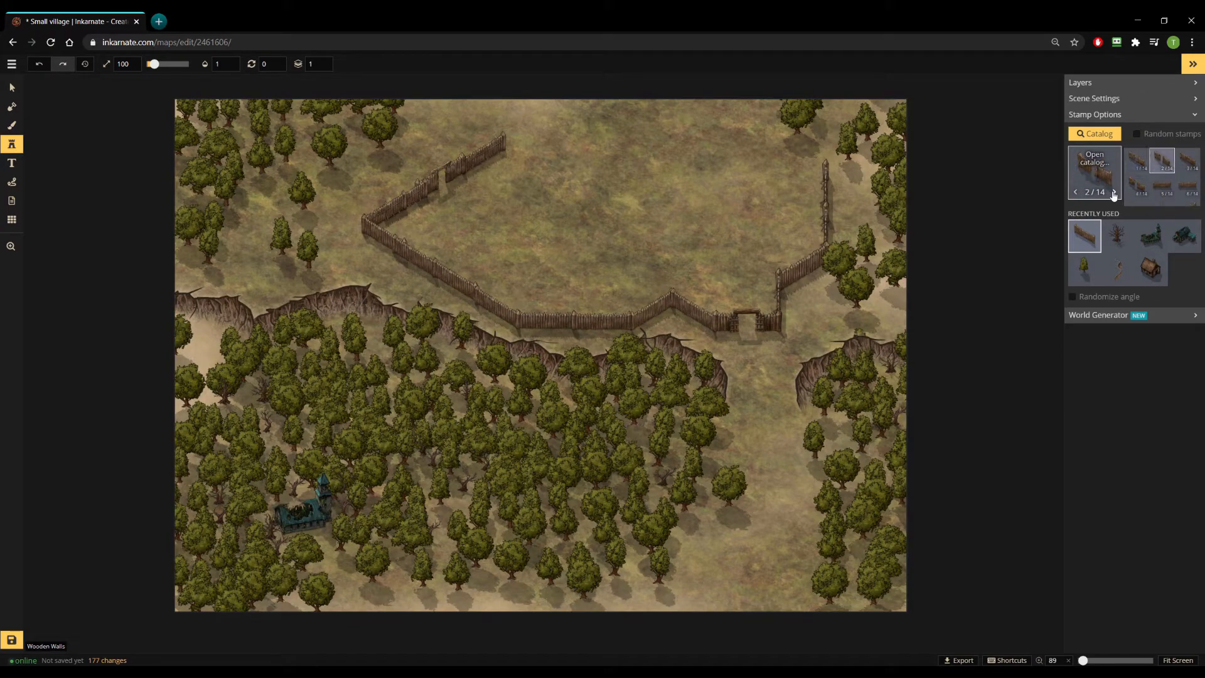
click(1114, 192)
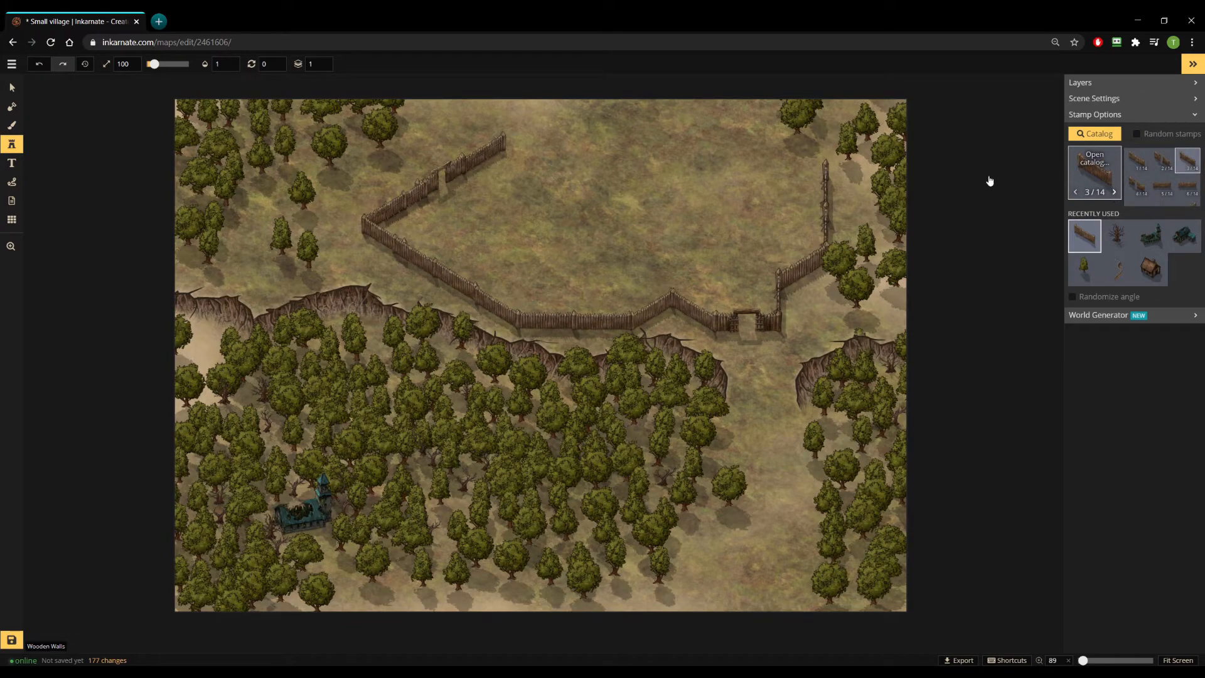
click(802, 156)
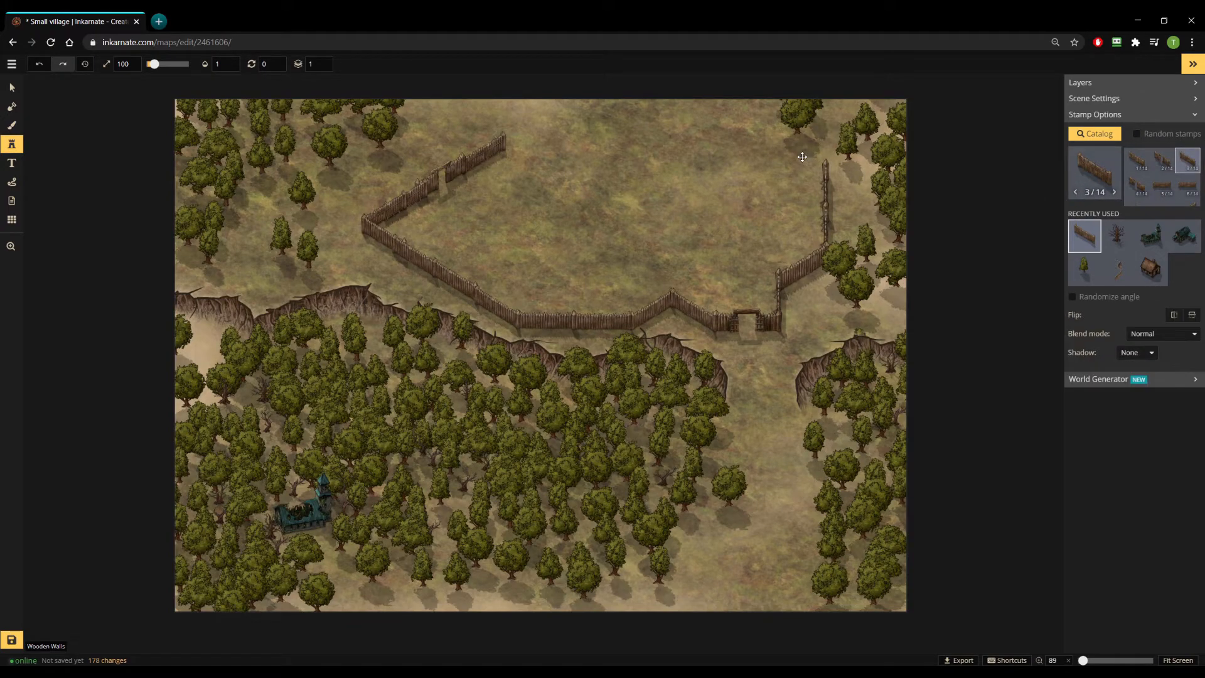
click(751, 129)
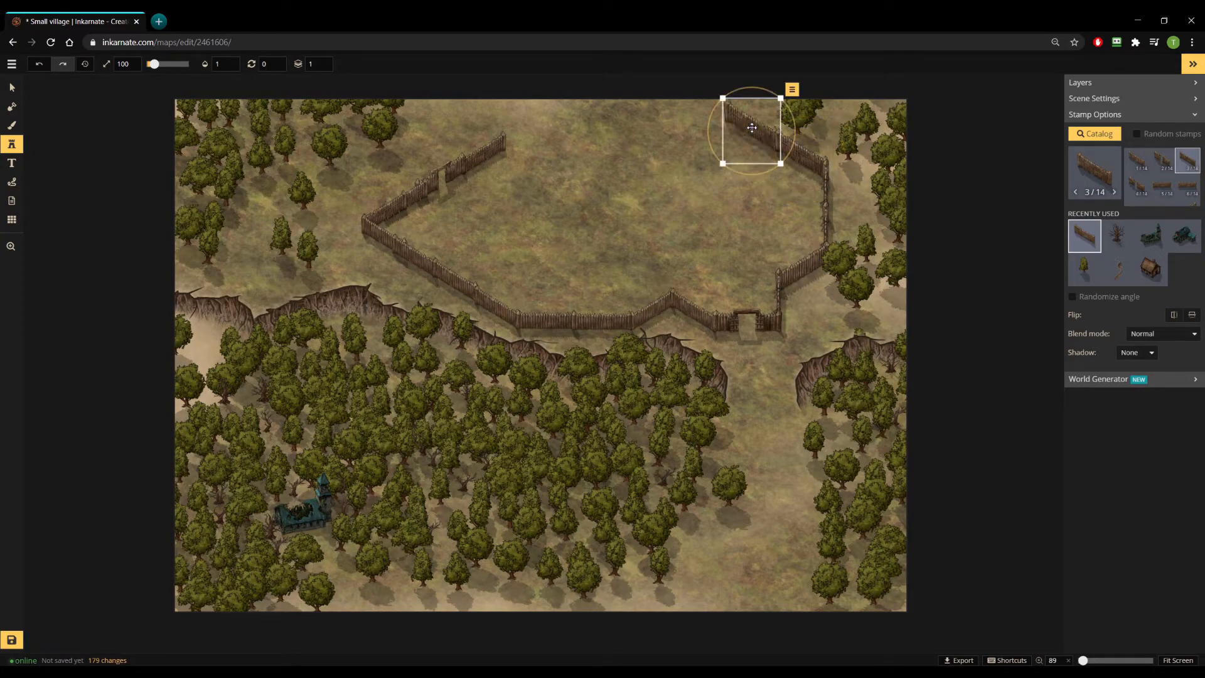
Place two horizontal Wooden Walls sections, variant 5 of 14, at size 100 running west along the map's northern edge.
click(1162, 185)
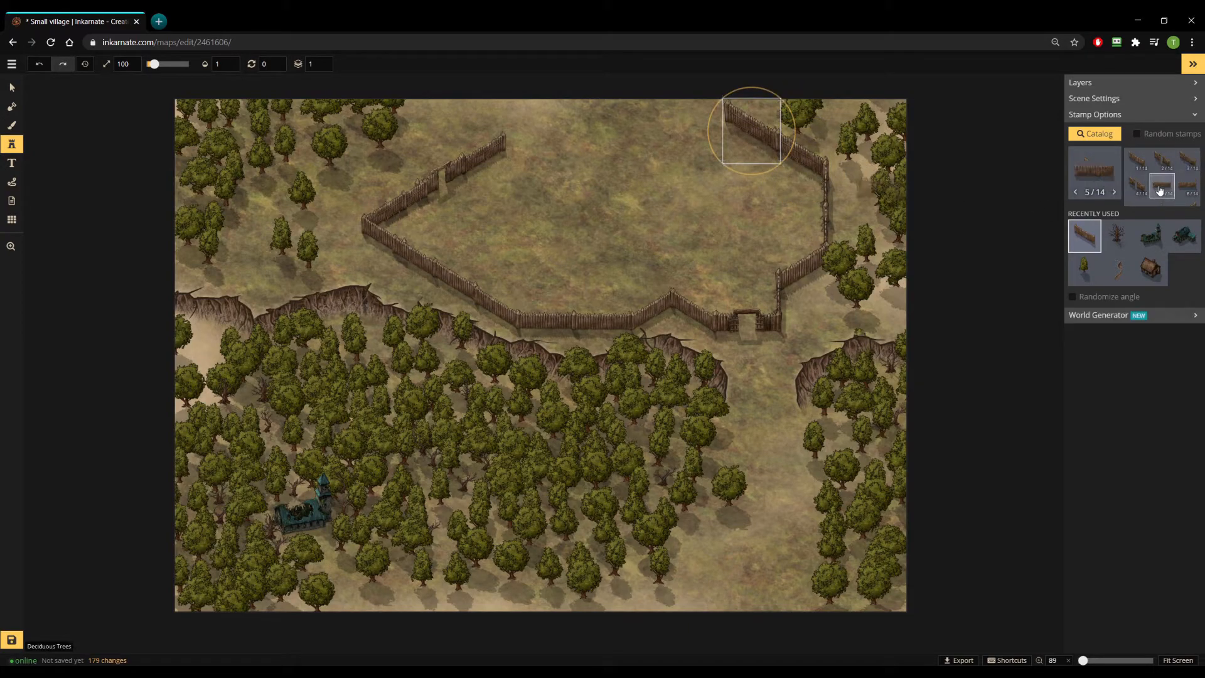
click(692, 116)
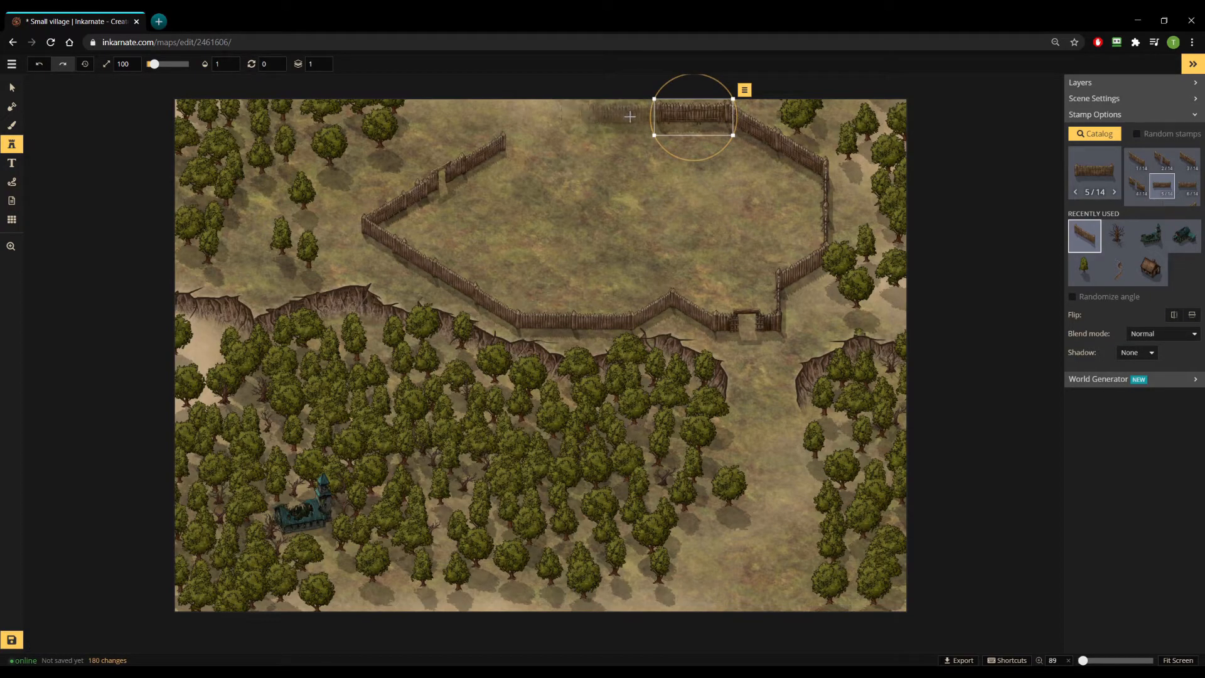
click(624, 118)
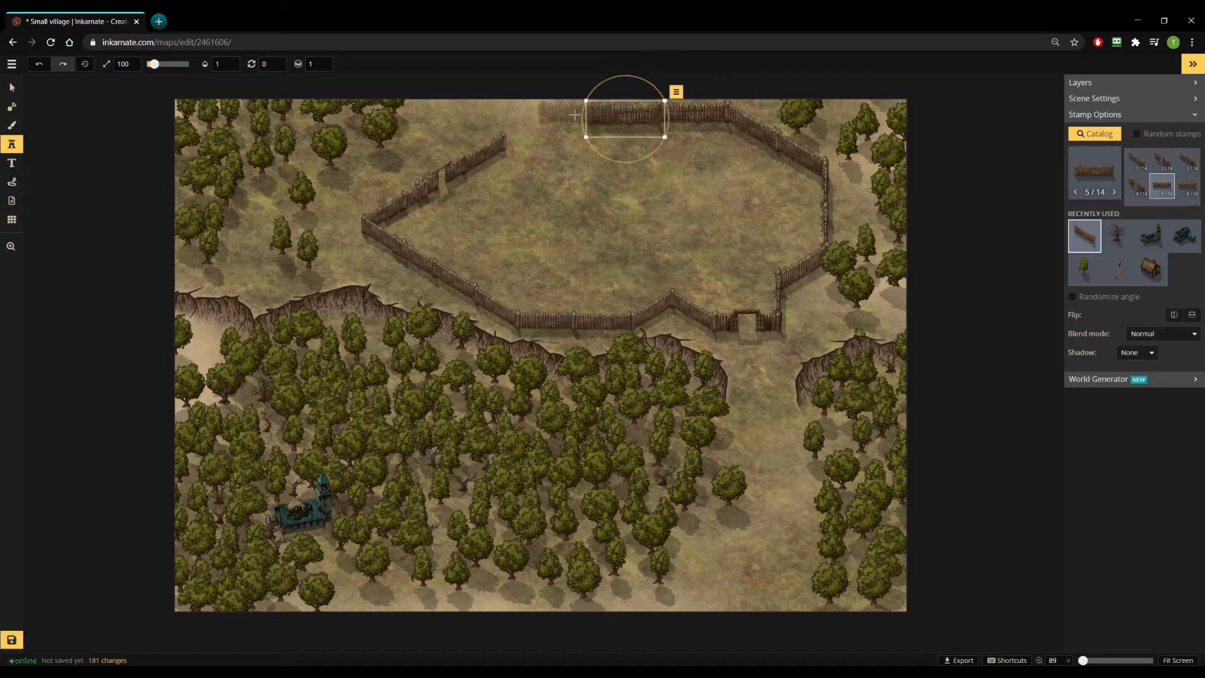
Extend the northwestern wall further northeast with a copy of its end diagonal section.
key(v)
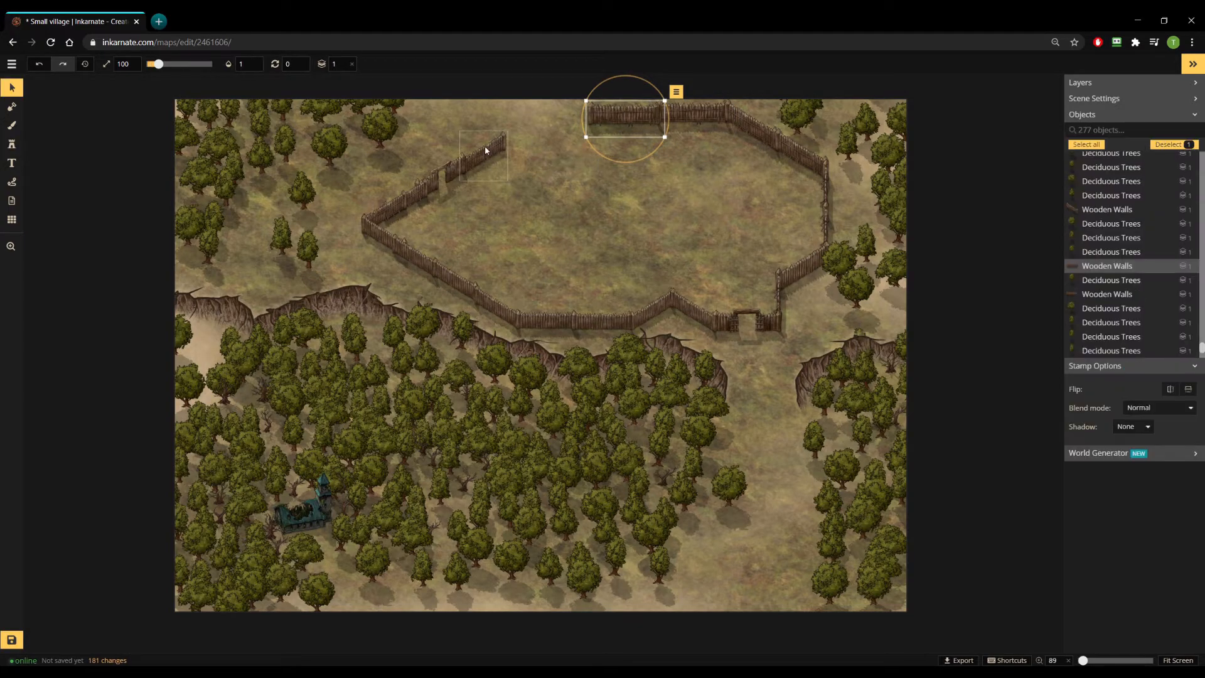
click(485, 147)
key(ctrl+c)
key(ctrl+v)
drag(551, 133, 530, 135)
Shrink the two horizontal northern wall sections, setting the western one to size 84.
click(652, 113)
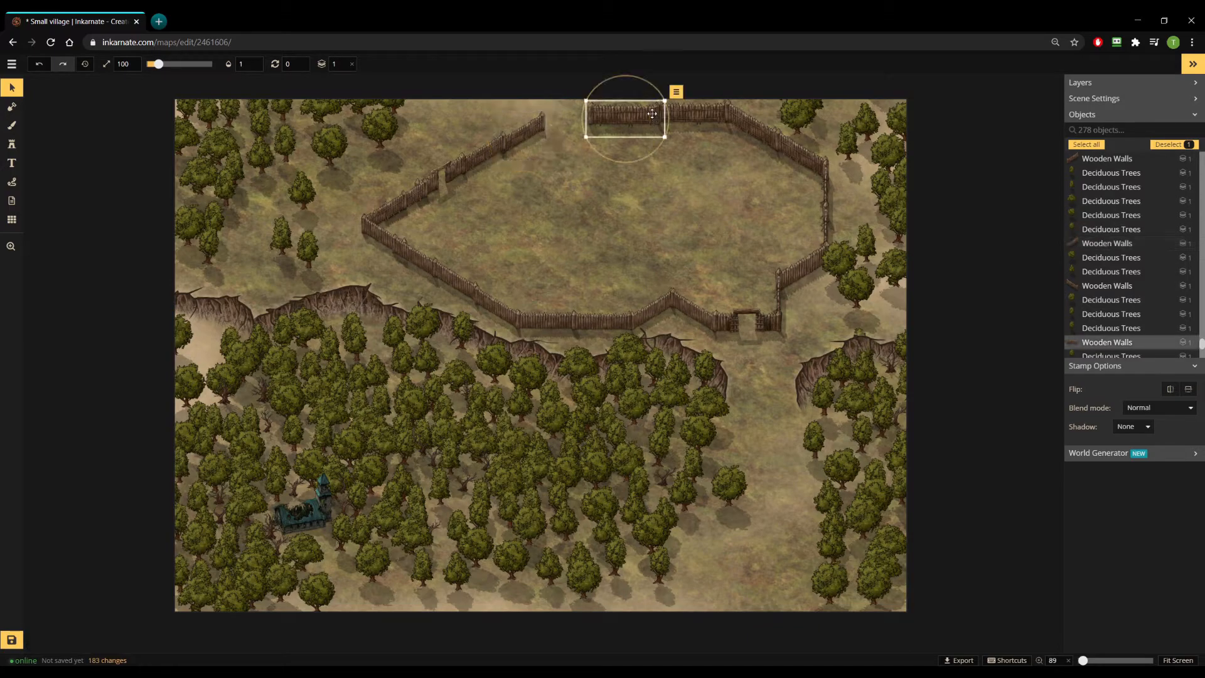
scroll(652, 114, down, 7)
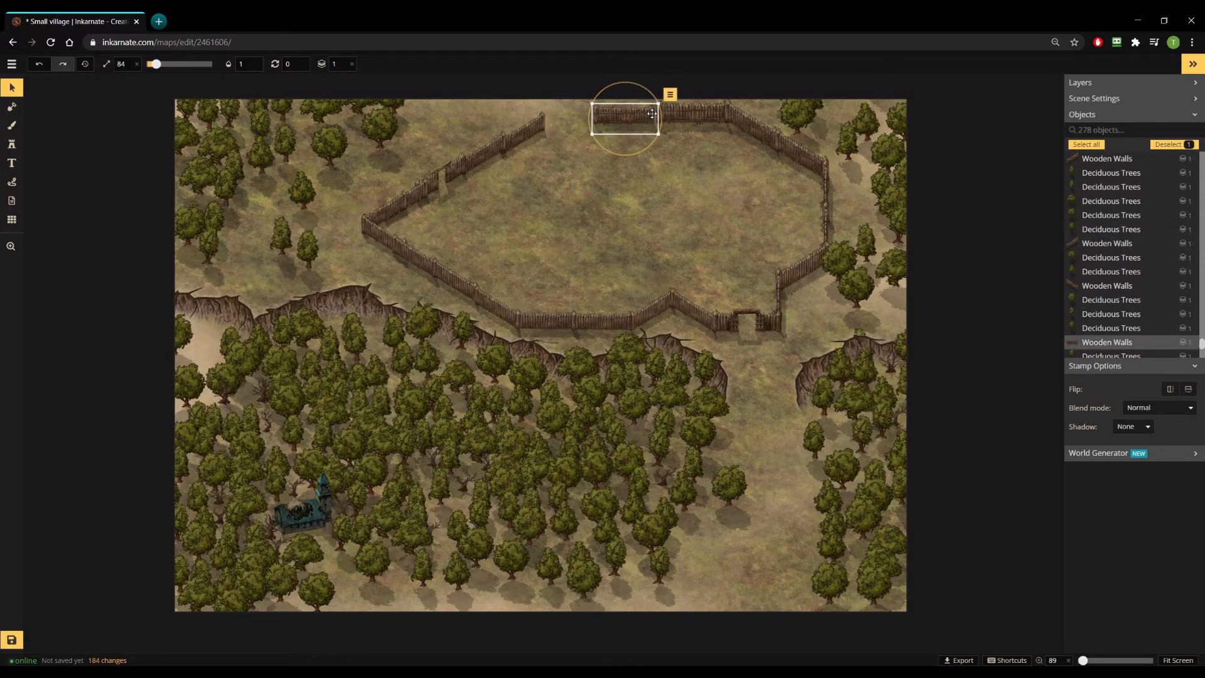
key(ctrl+c)
key(ctrl+v)
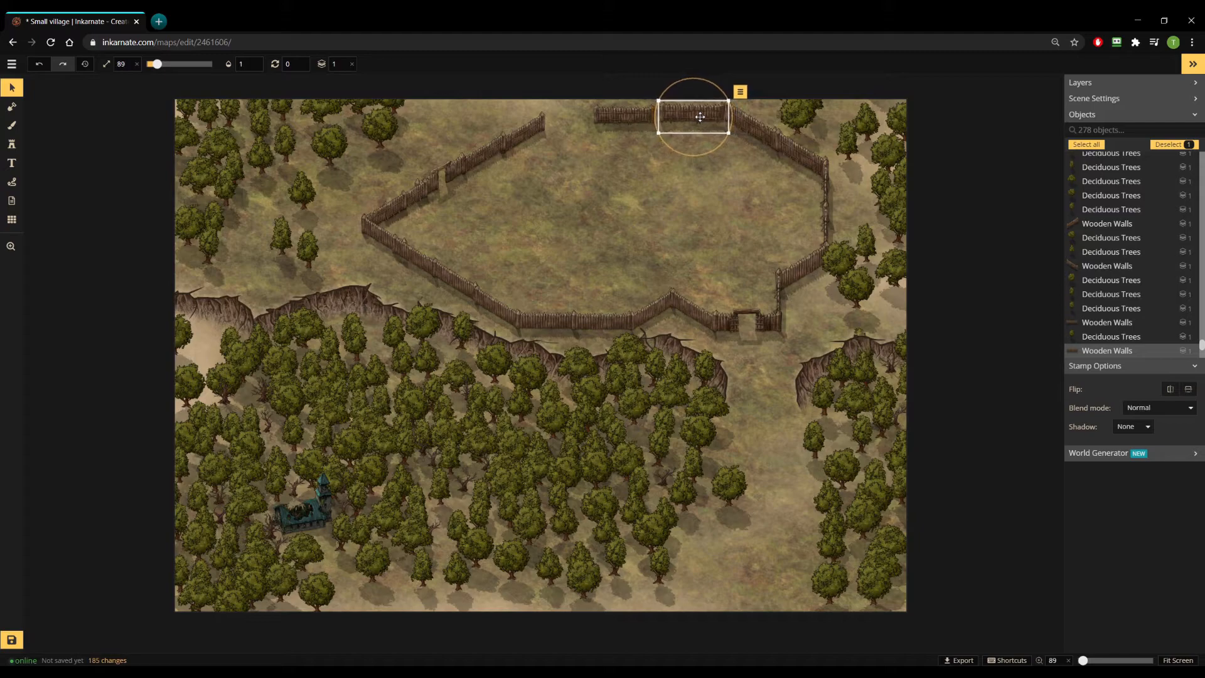
Resize the northeastern diagonal sections and the diagonal section in the eastern wall to size 84.
click(749, 129)
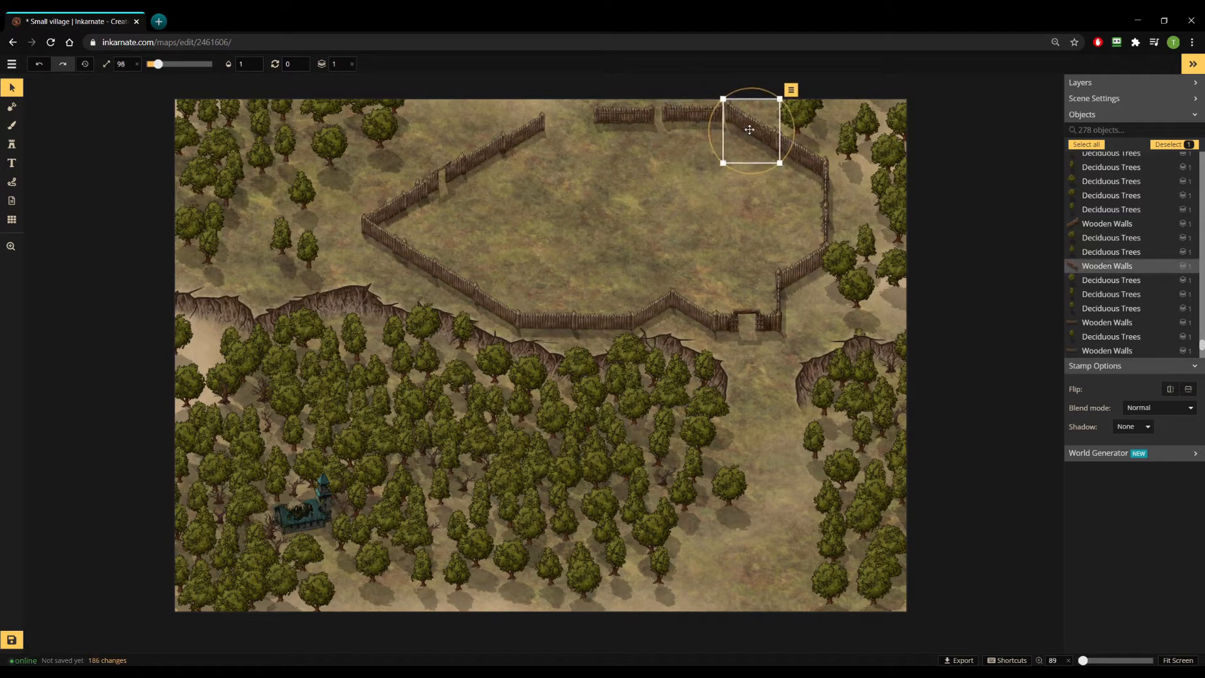
scroll(749, 129, down, 7)
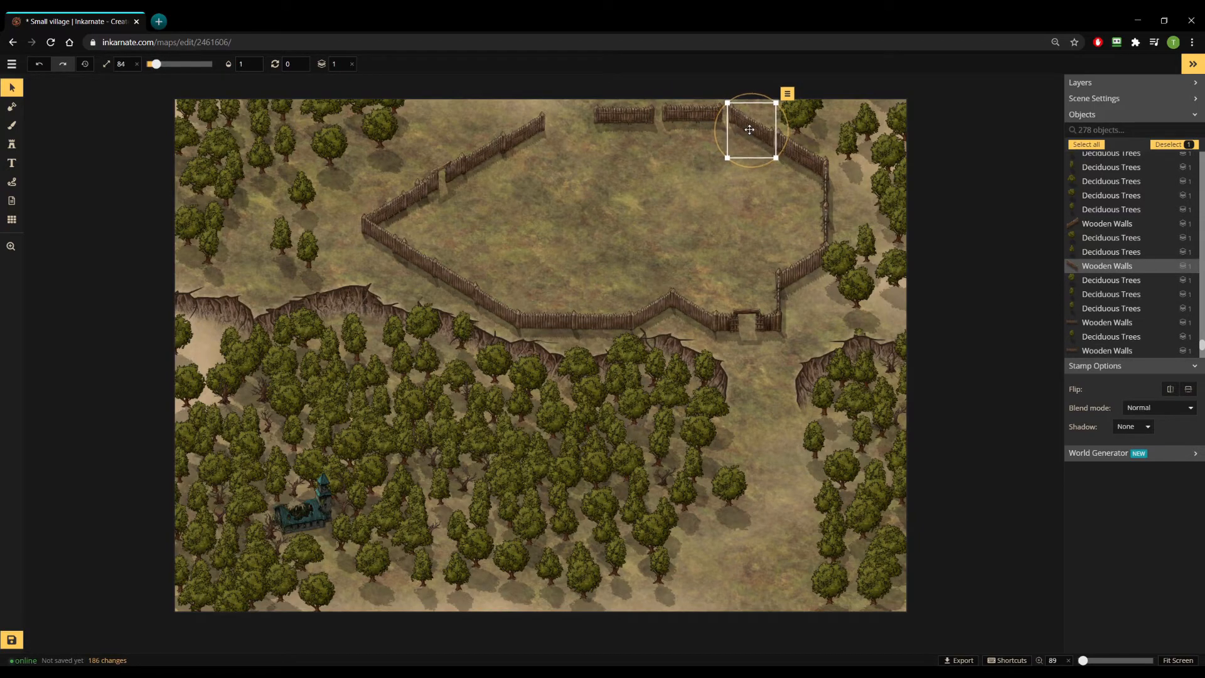
key(ctrl+c)
key(ctrl+v)
scroll(796, 272, up, 4)
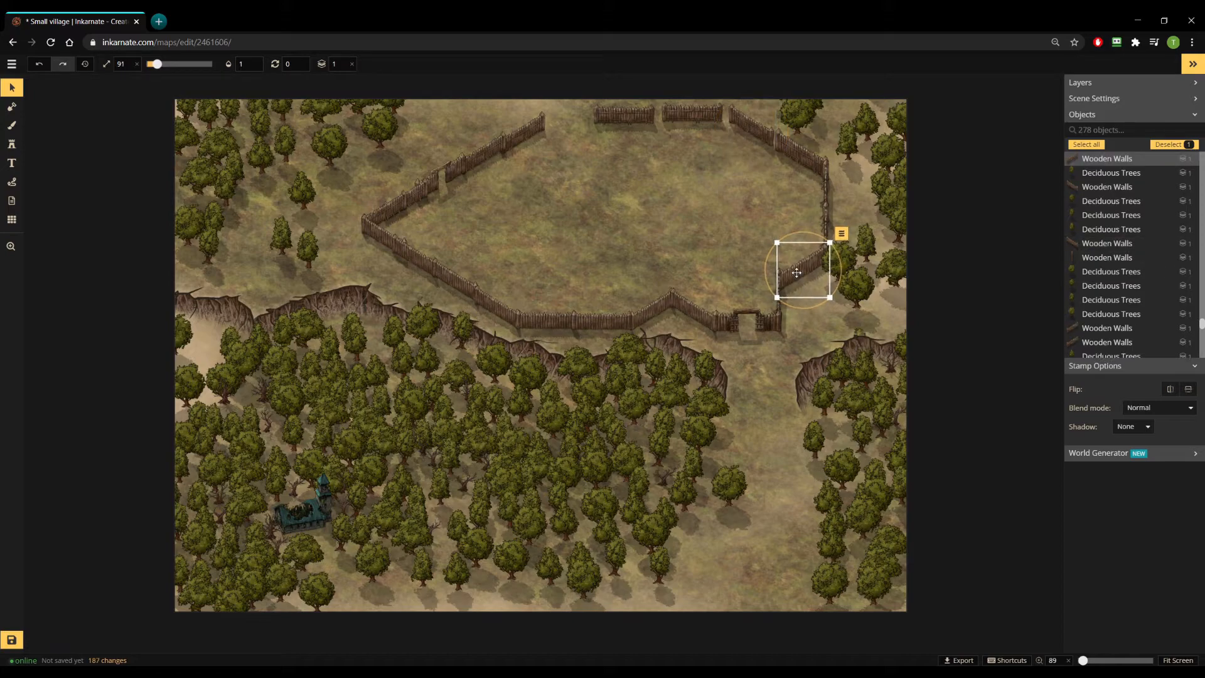
scroll(797, 272, down, 2)
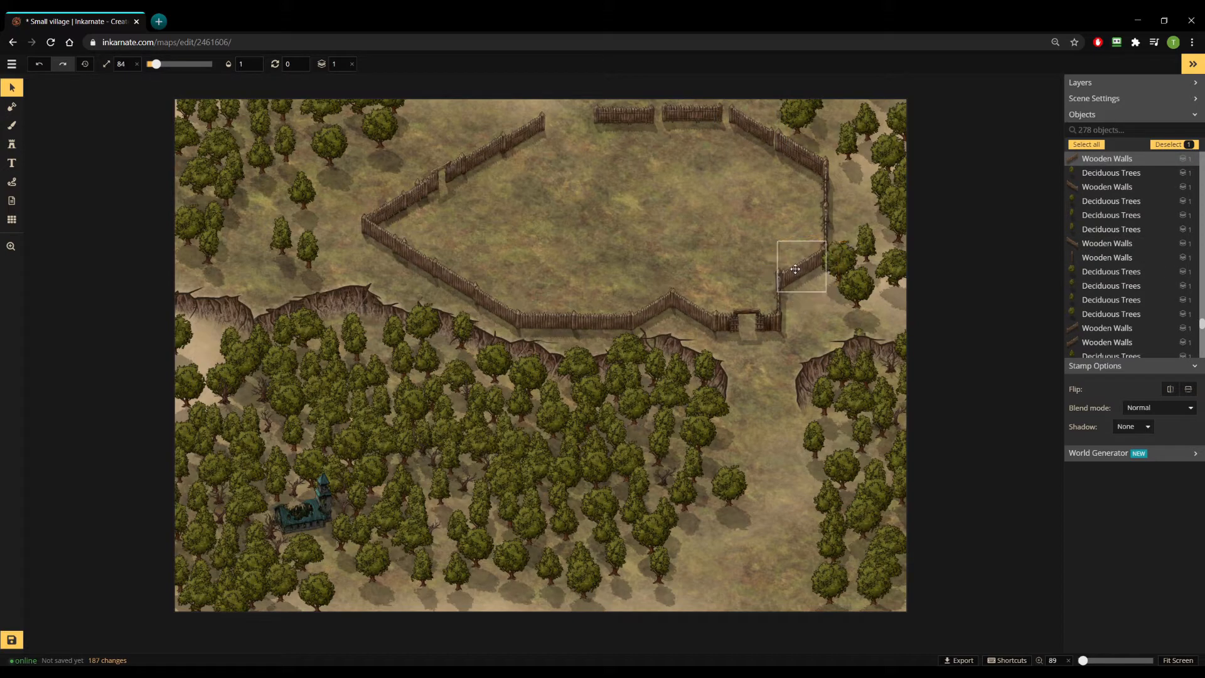
Move the eastern, northeastern and northern wall sections together to close the gaps between them.
click(826, 221)
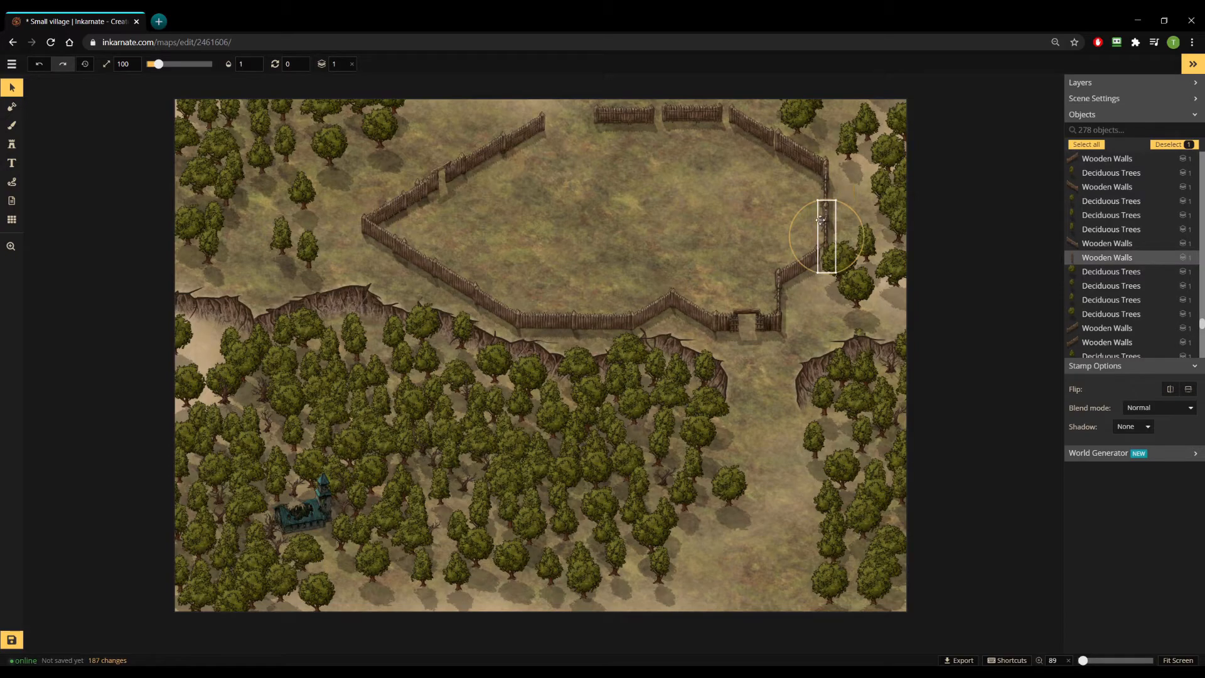
drag(820, 220, 760, 143)
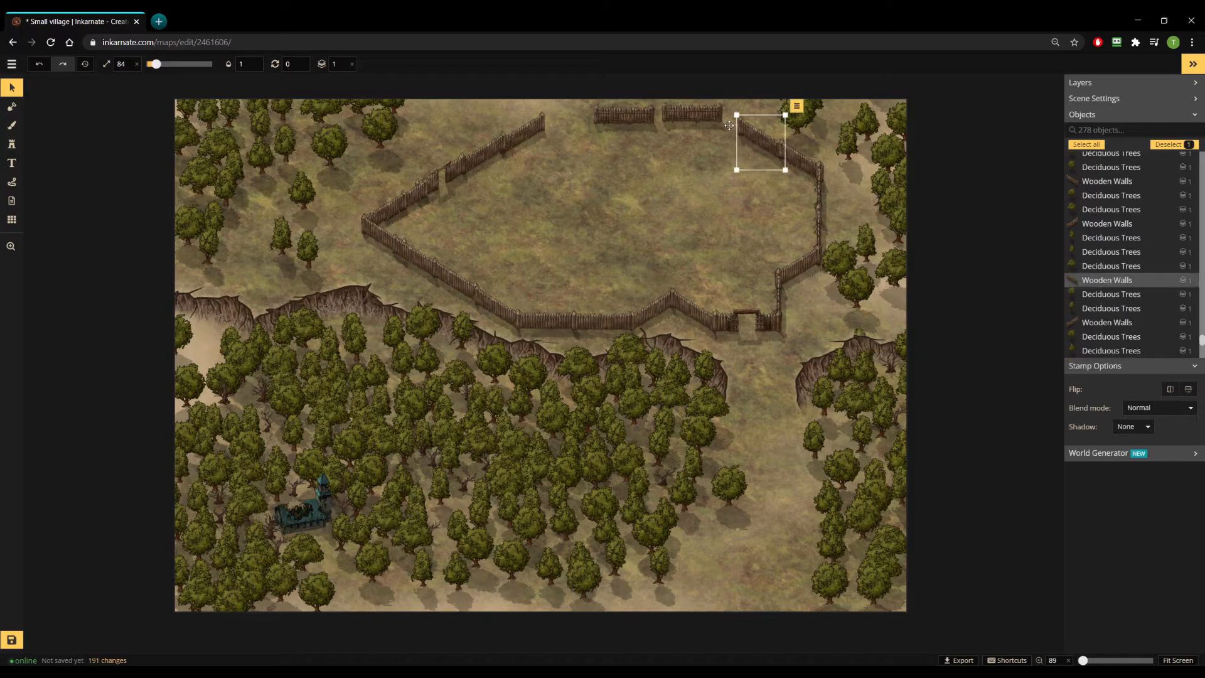
drag(709, 114, 726, 130)
drag(652, 122, 682, 132)
Extend the northern wall west with a copy of its westernmost horizontal section.
key(ctrl+c)
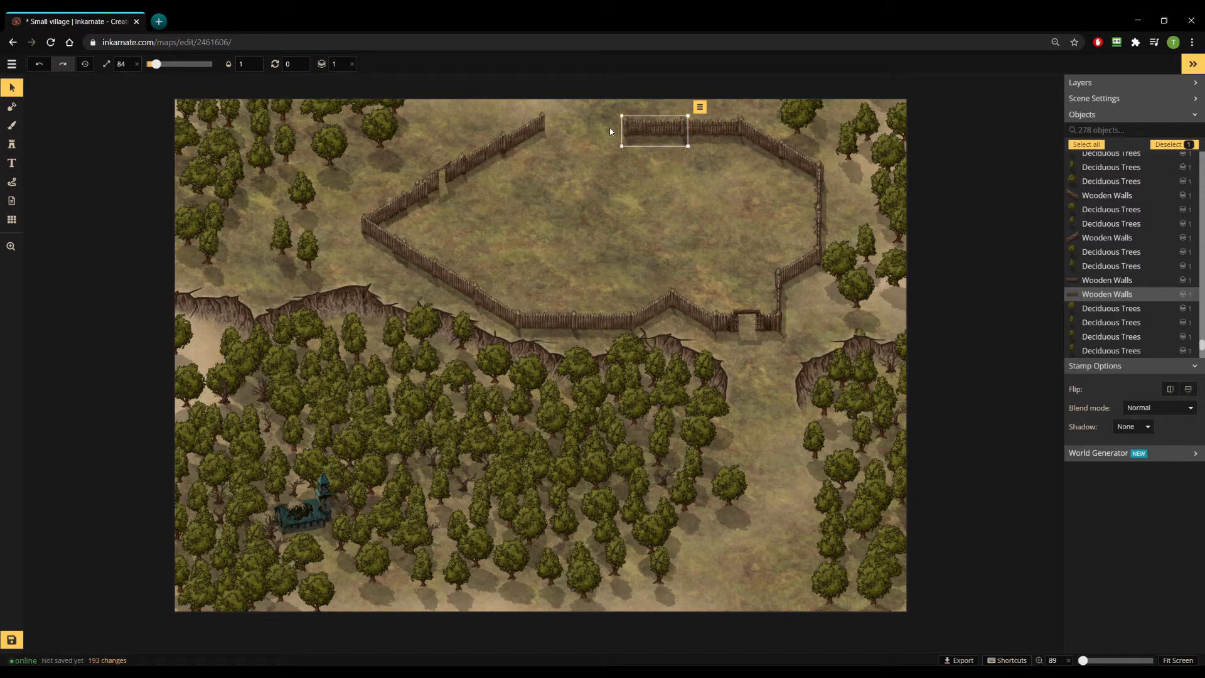
key(ctrl+v)
drag(601, 129, 537, 143)
Shift the diagonal gate in the northwestern wall slightly northeast along the wall.
click(532, 122)
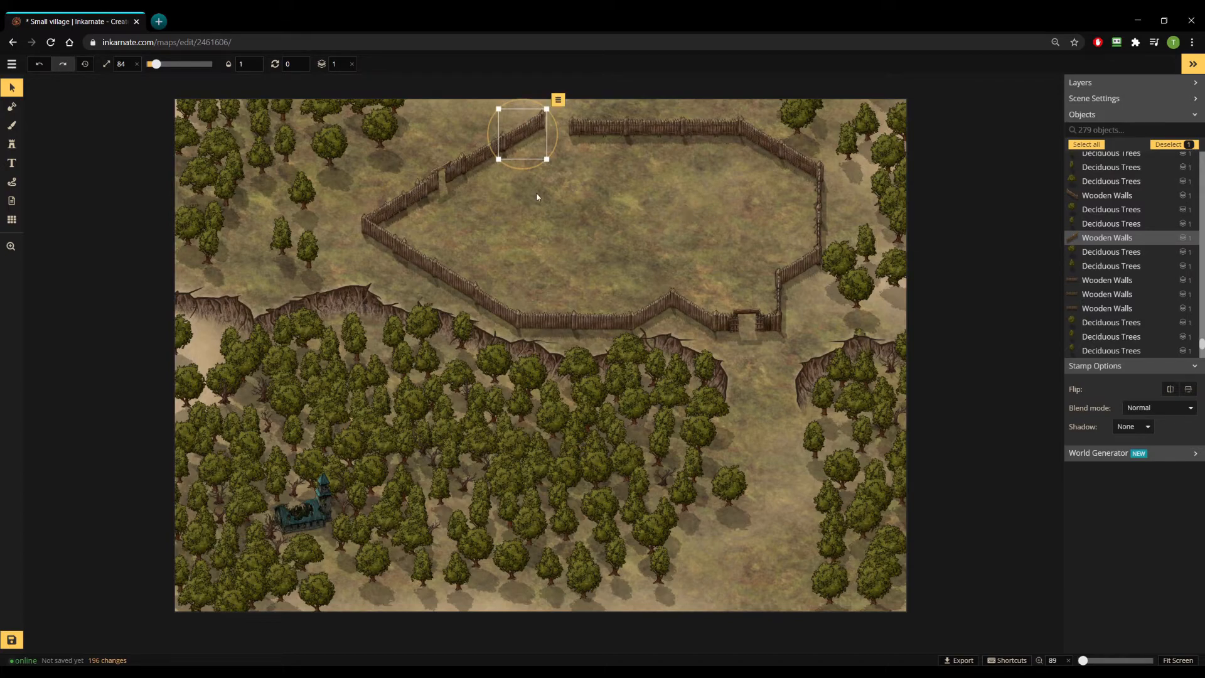
key(ctrl+v)
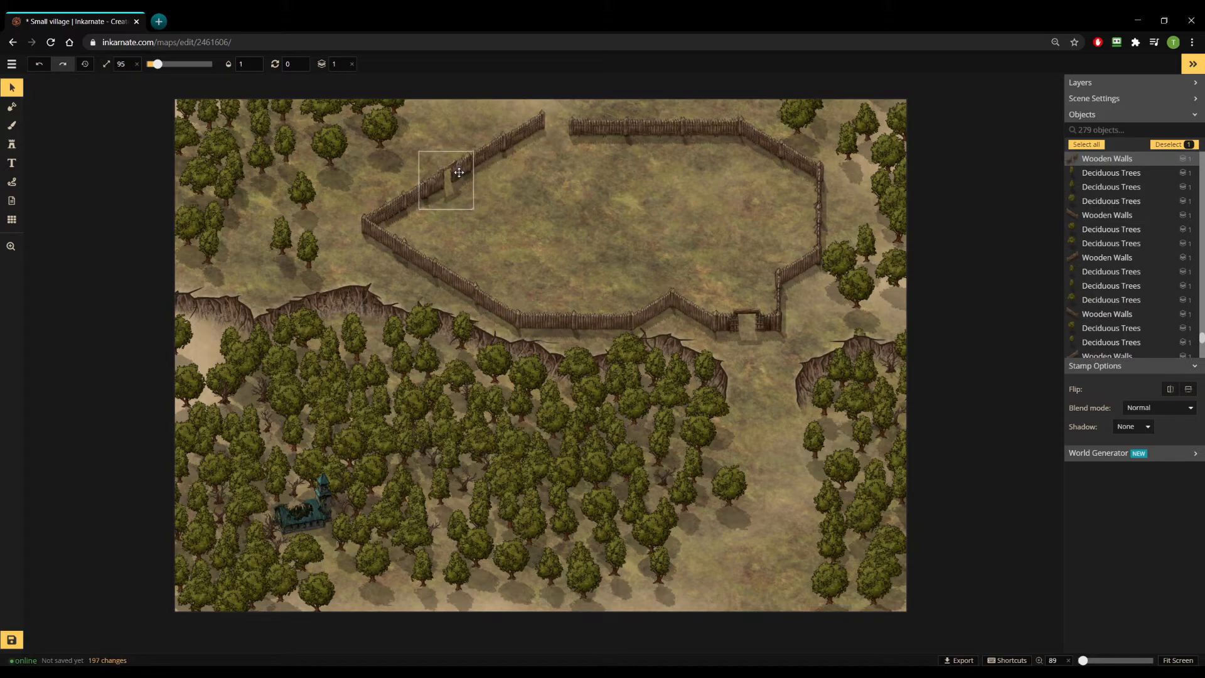
drag(459, 173, 459, 172)
click(580, 159)
click(537, 138)
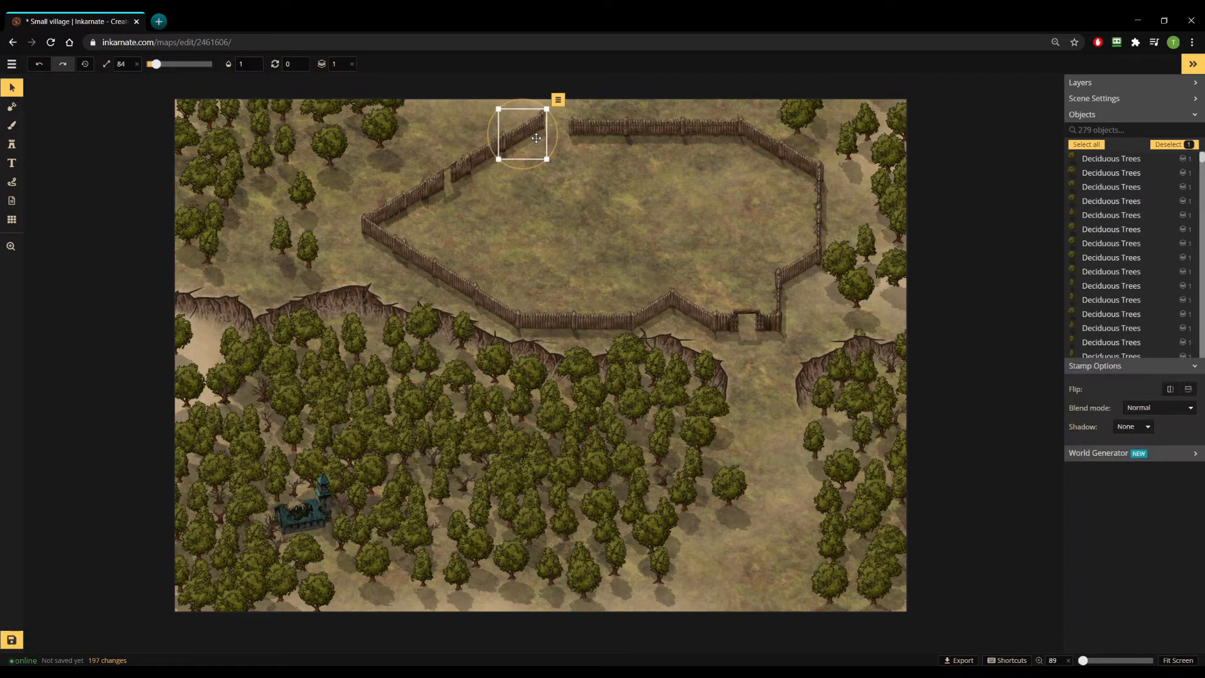
key(s)
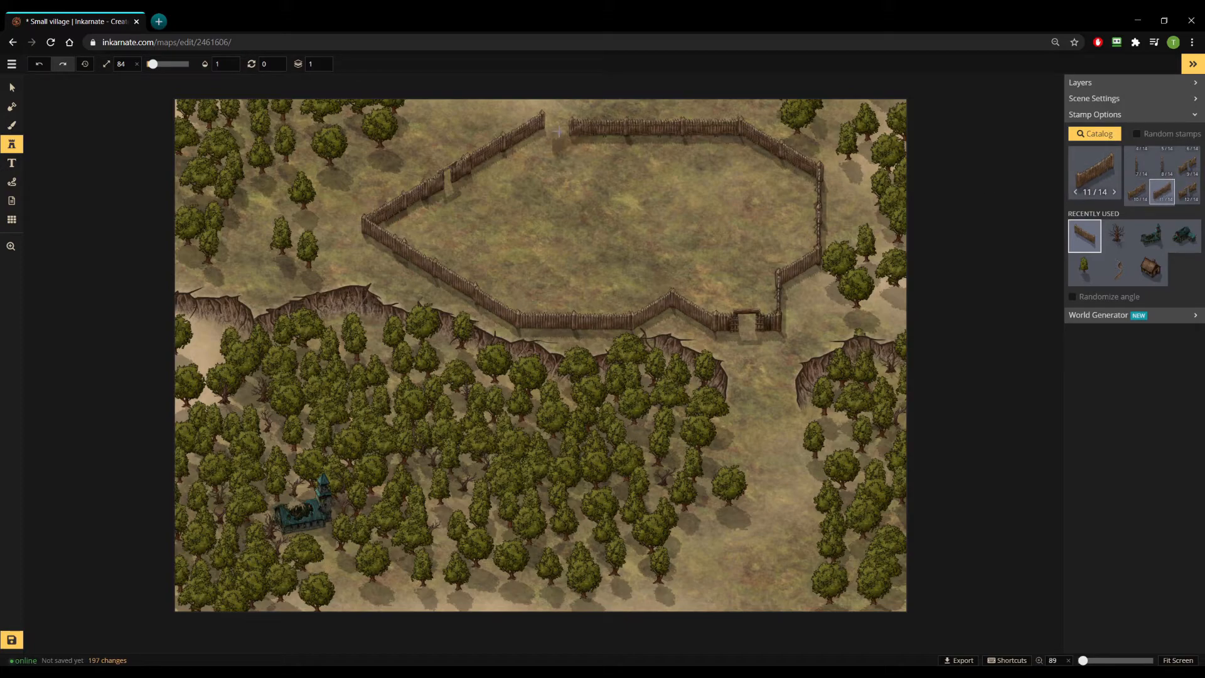
click(1114, 192)
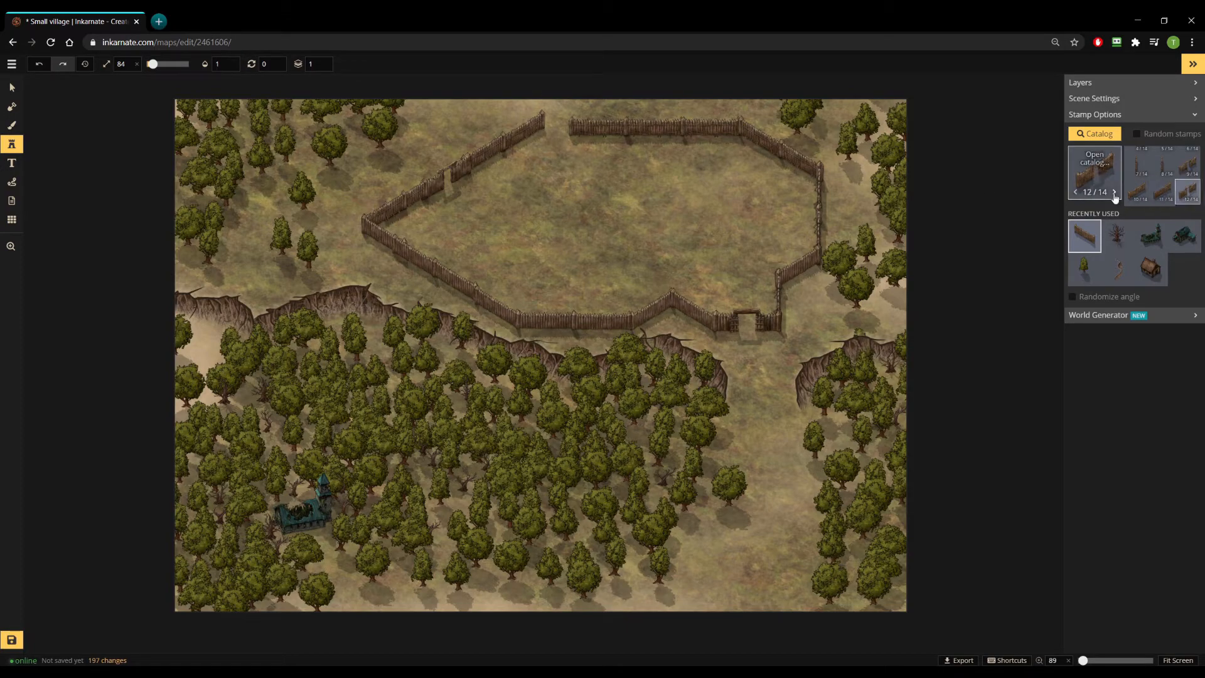
click(1114, 192)
click(1115, 192)
click(1115, 192)
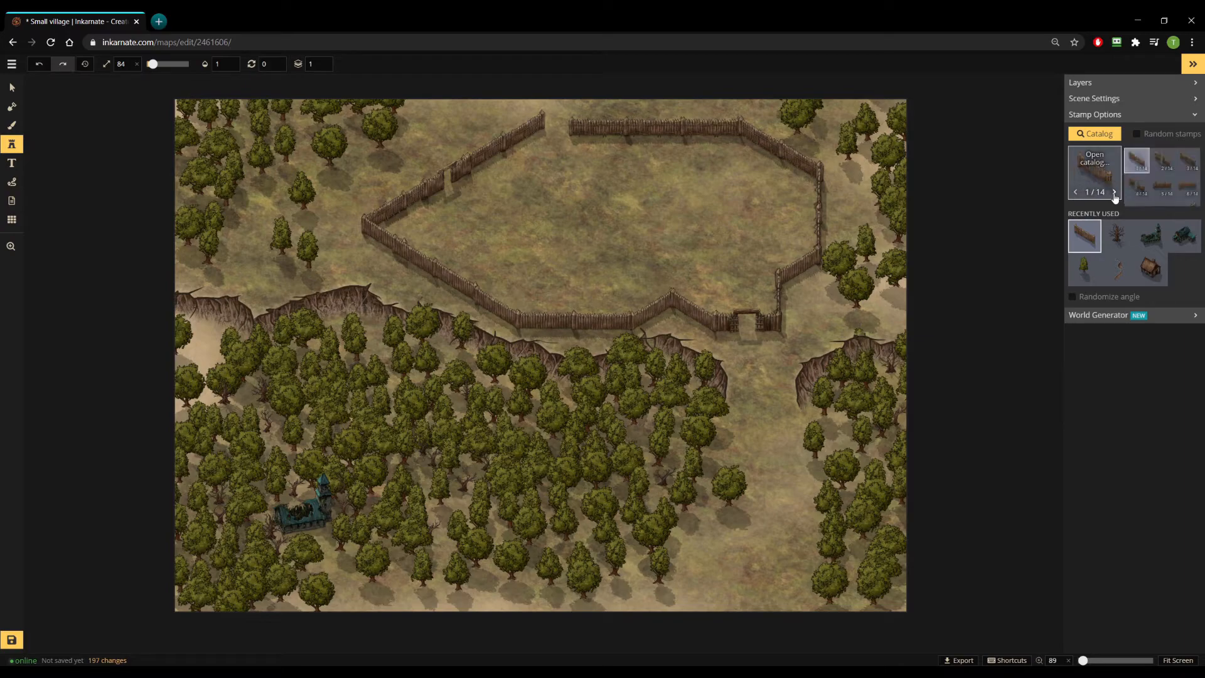
click(1114, 192)
click(1114, 192)
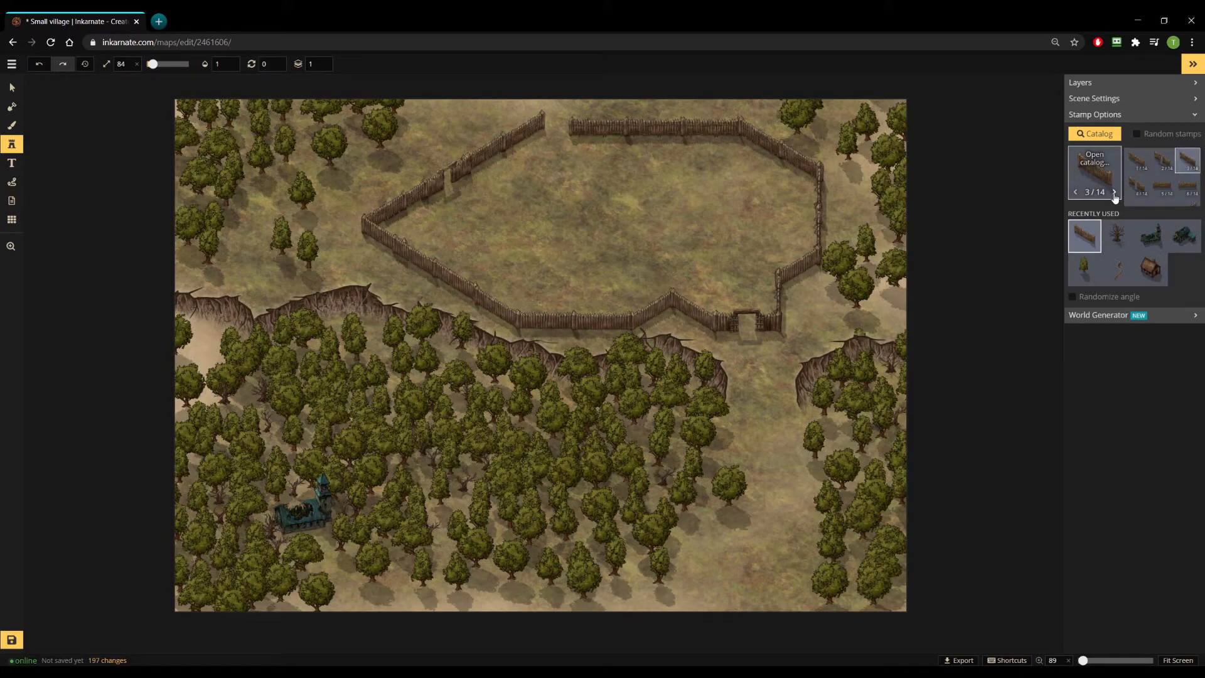
key(v)
click(527, 133)
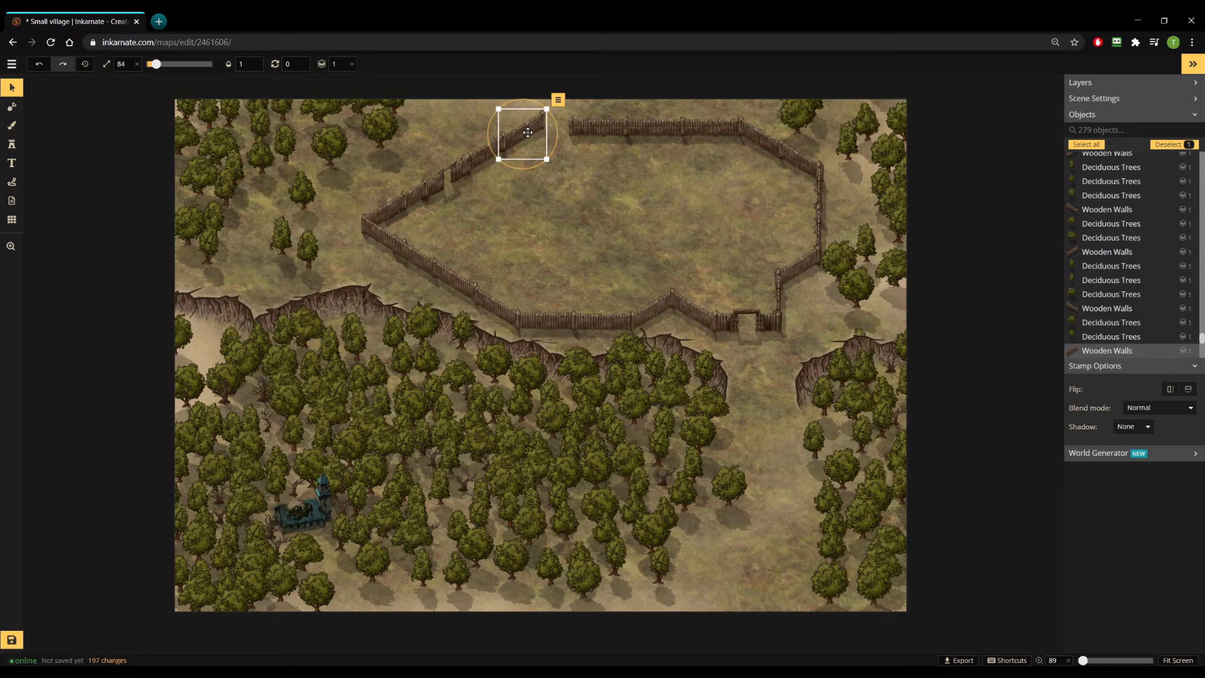
Set the northwestern wall's end section aside inside the palisade and replace it with a copy of the eastern wall's diagonal section.
drag(527, 132, 560, 230)
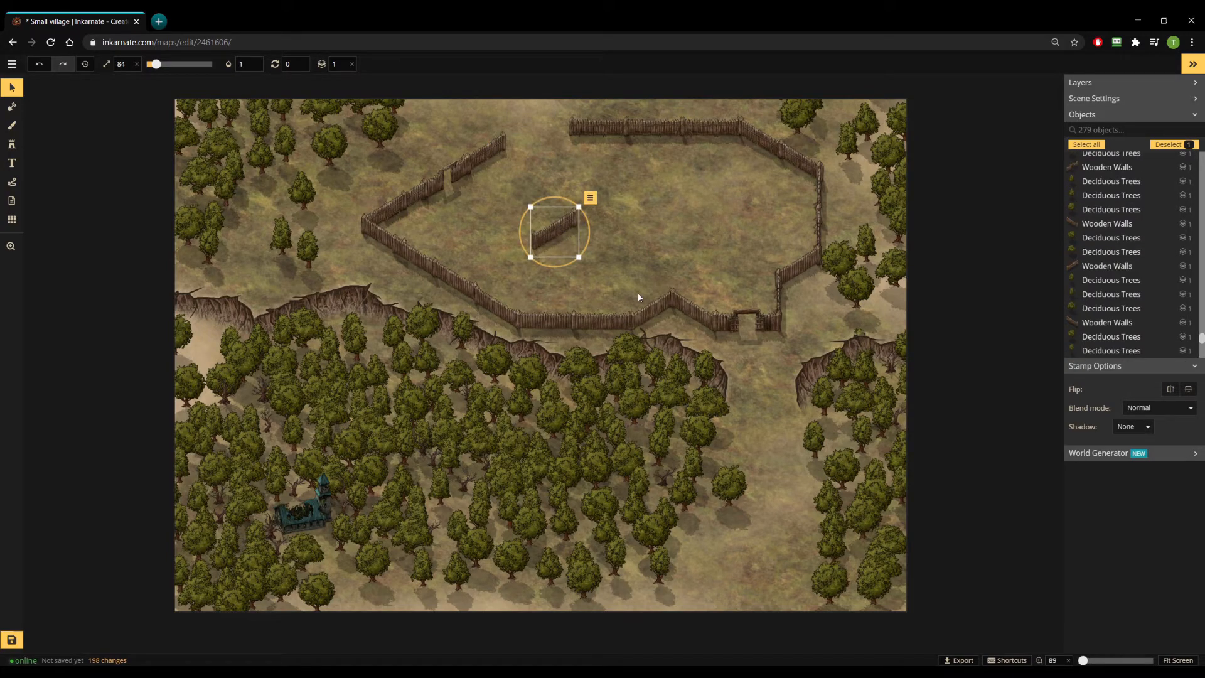
click(800, 267)
key(ctrl+c)
key(ctrl+v)
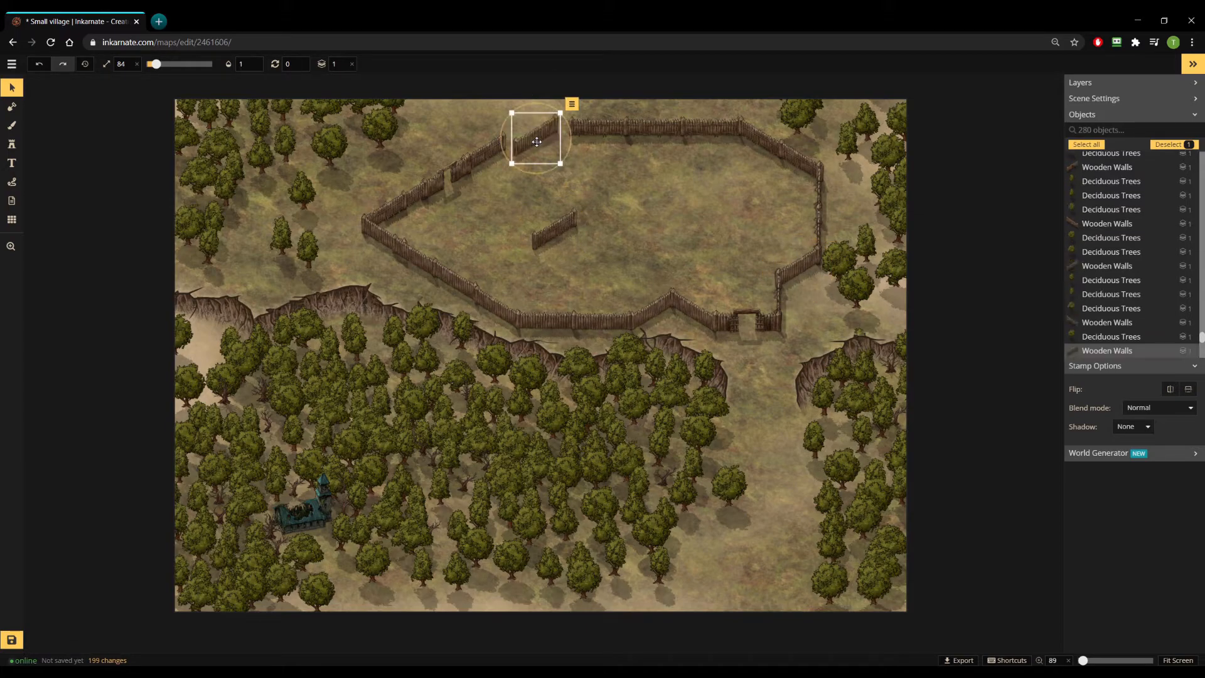
drag(569, 132, 535, 126)
Shift the northern wall's three horizontal sections together to the northwest until they meet the end of the northwestern wall.
click(696, 129)
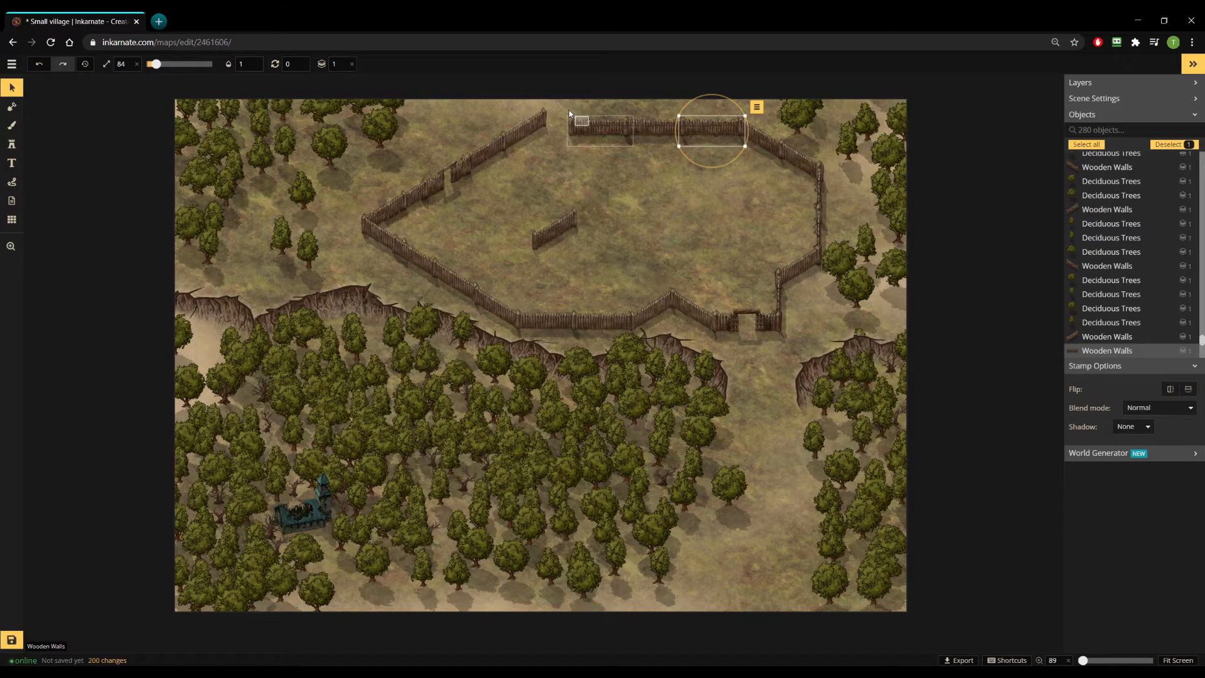
click(572, 124)
drag(590, 152, 630, 117)
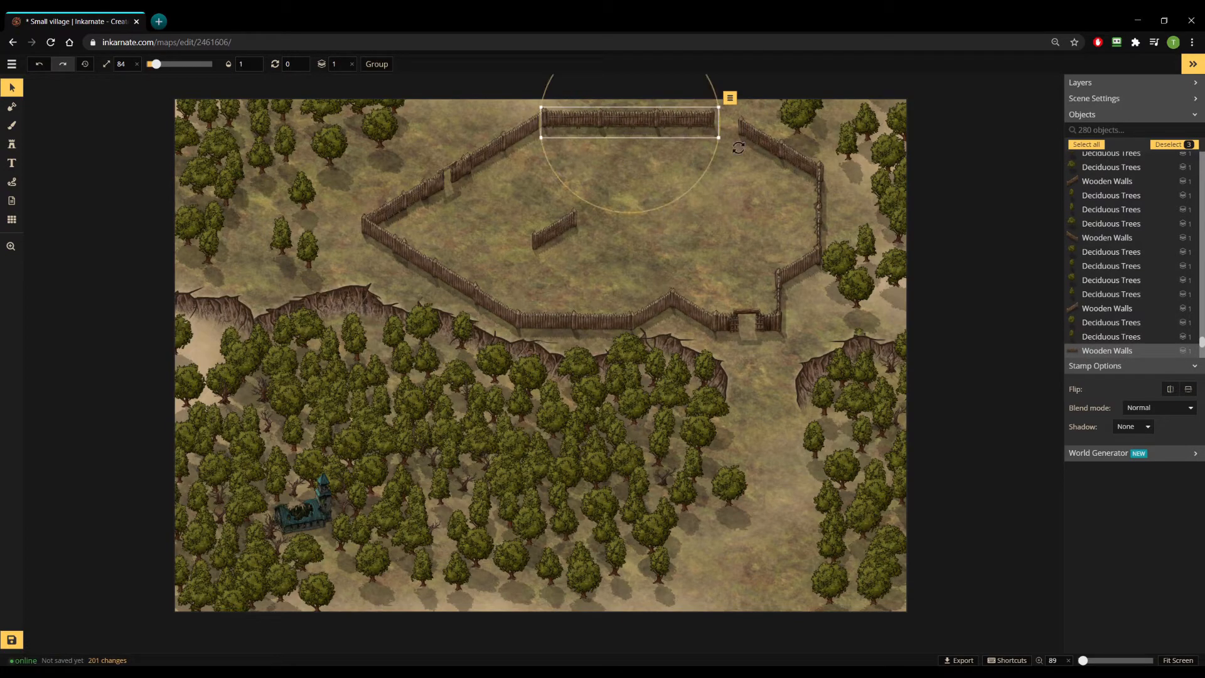
Close the gap in the northeast with copies of the northeastern diagonal section and a horizontal northern wall section.
click(748, 138)
key(ctrl+v)
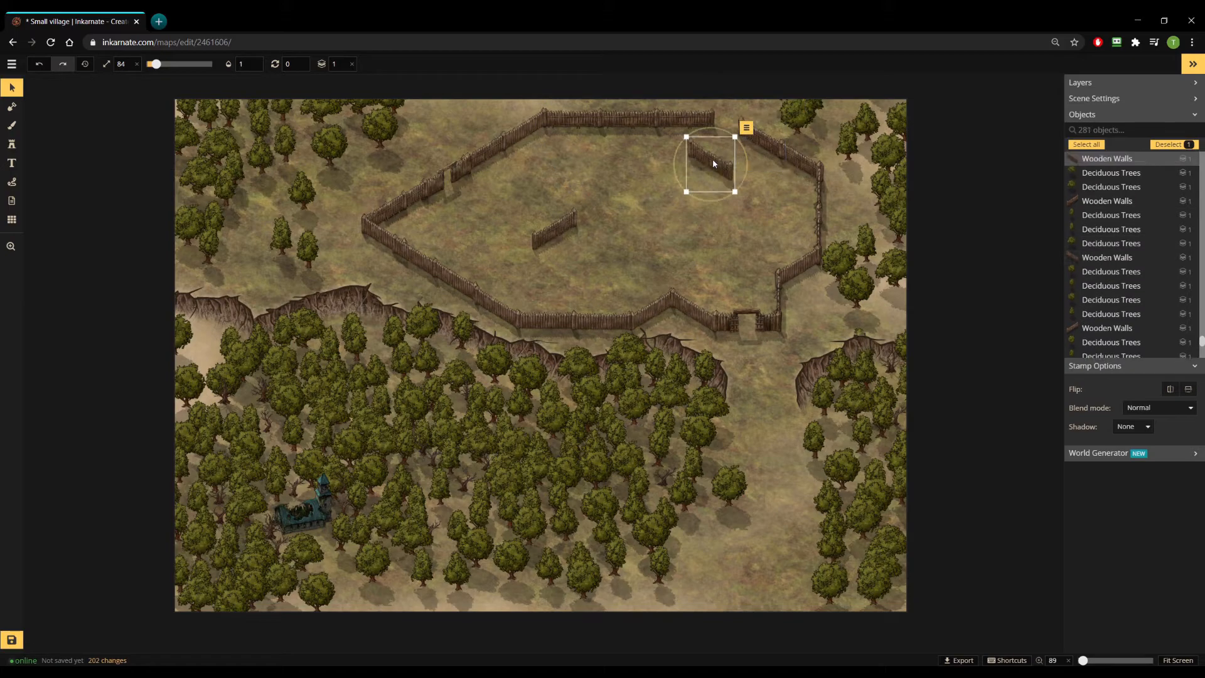
drag(713, 160, 695, 121)
key(ctrl+v)
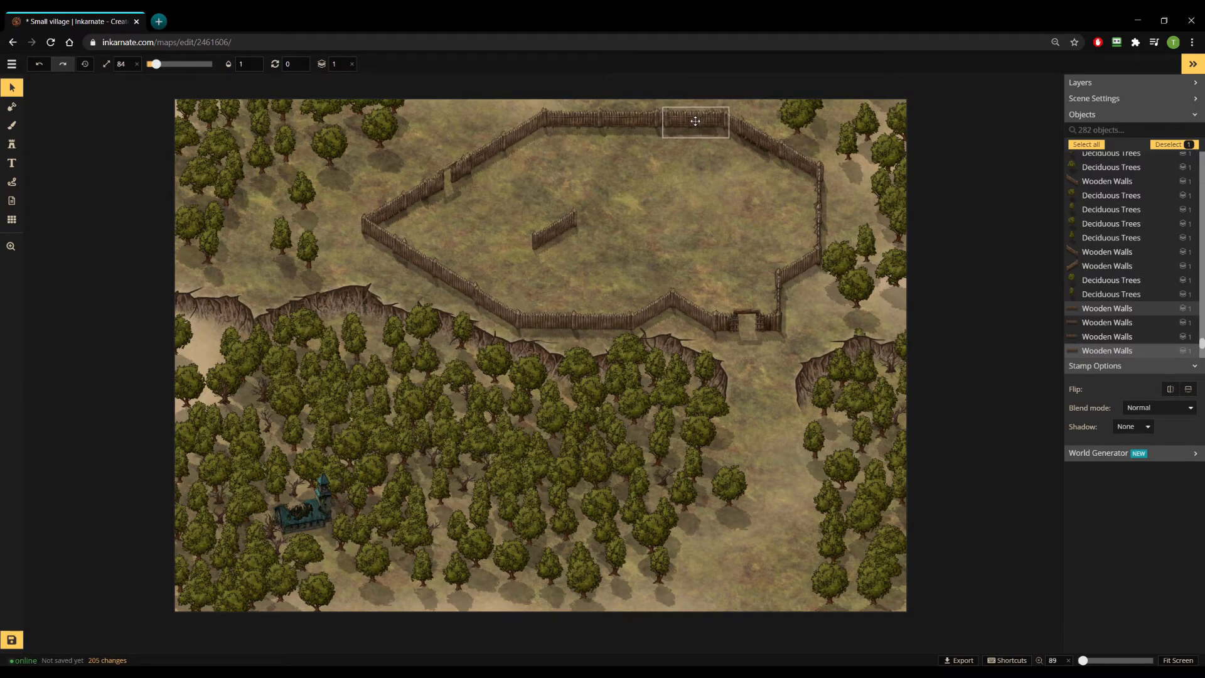
click(683, 188)
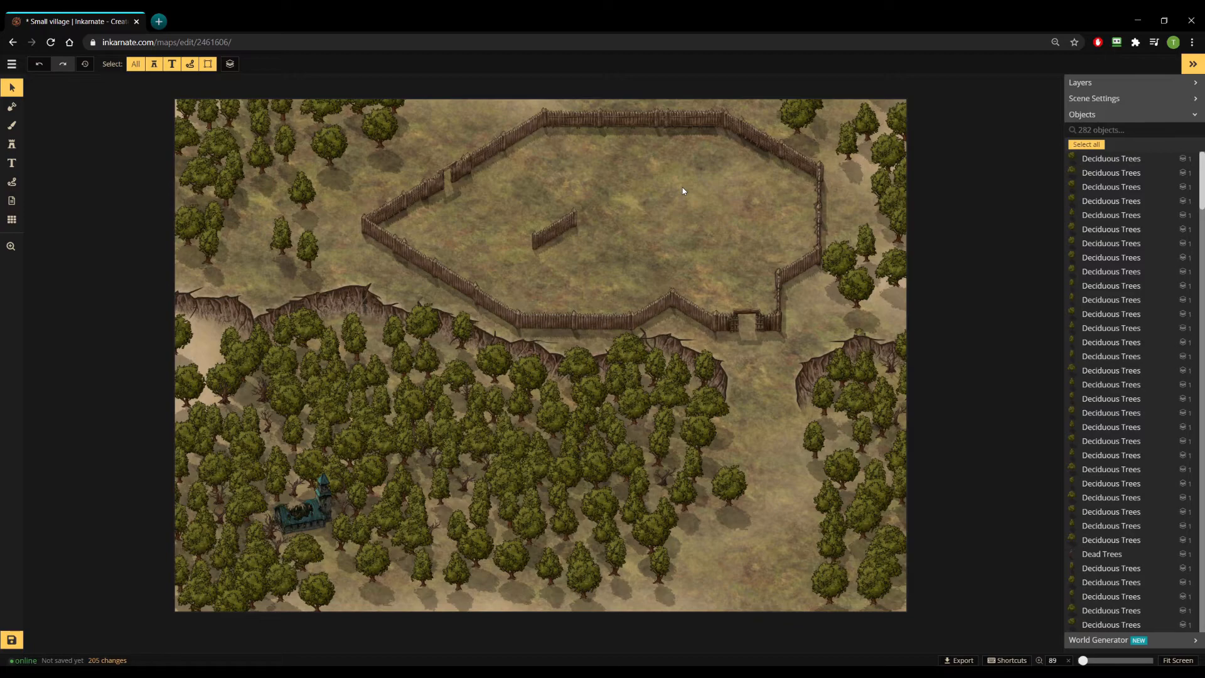
Delete the leftover diagonal wall section standing inside the palisade.
scroll(683, 187, up, 4)
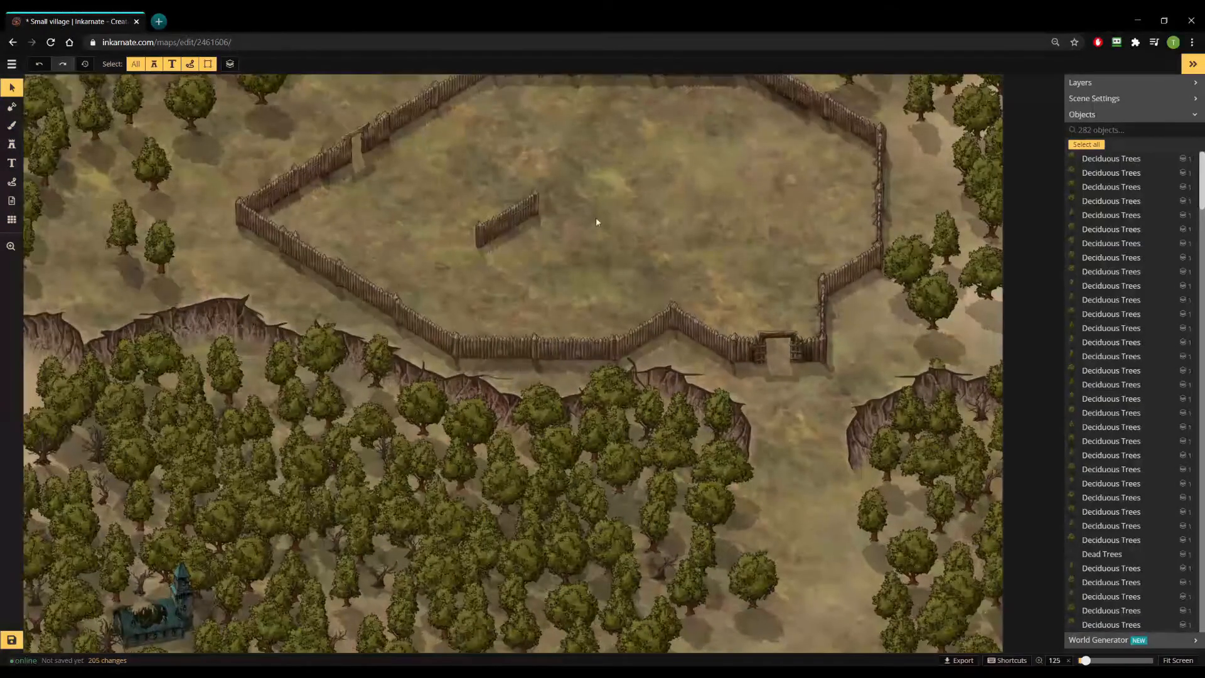
drag(596, 221, 585, 317)
click(495, 327)
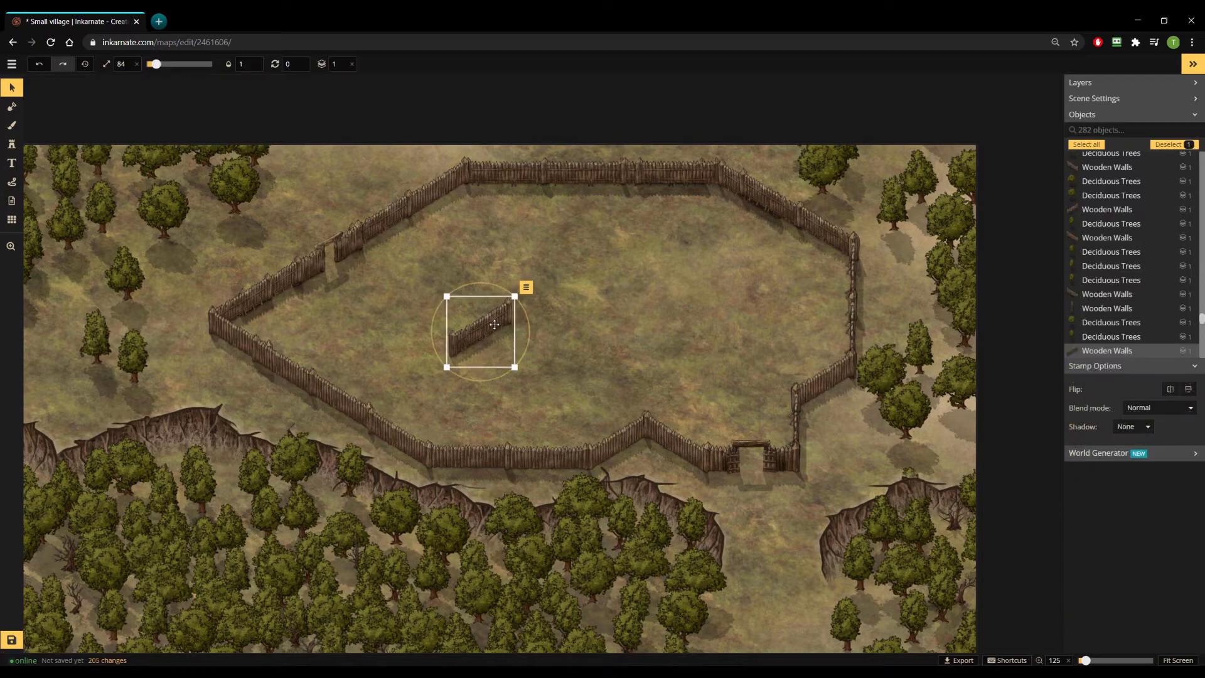
key(Delete)
Choose the first Viking Huts variant in the stamp catalog as the stamp.
key(s)
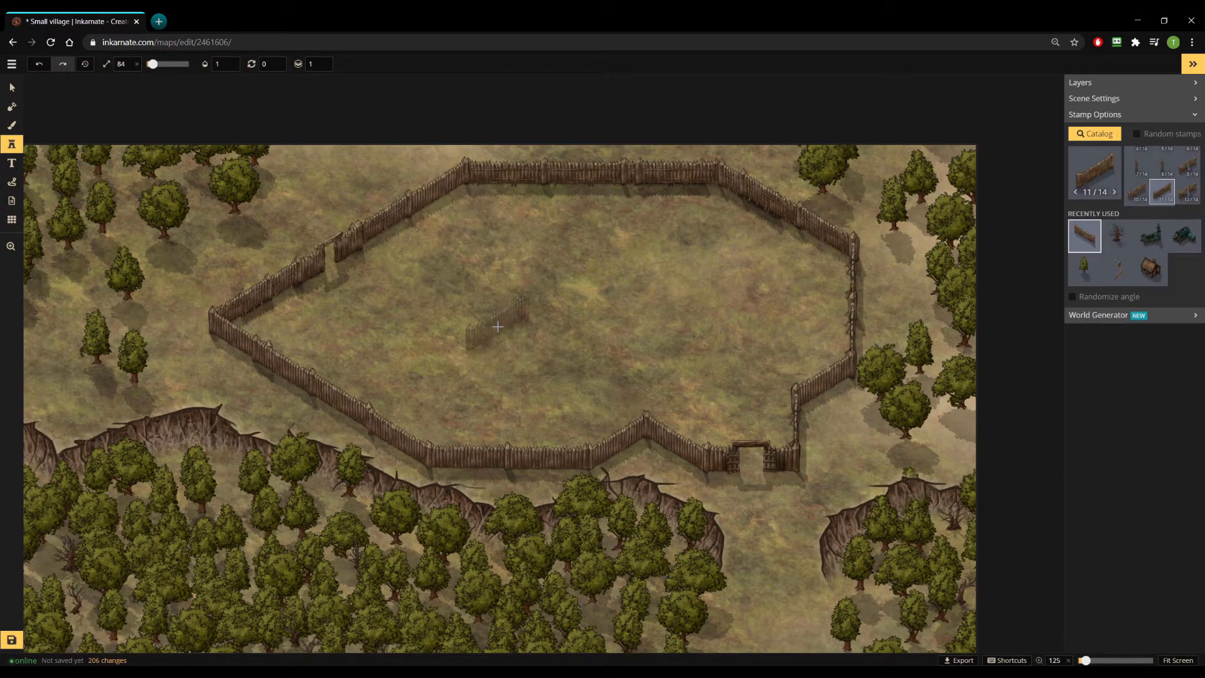
click(1104, 134)
scroll(874, 247, down, 1)
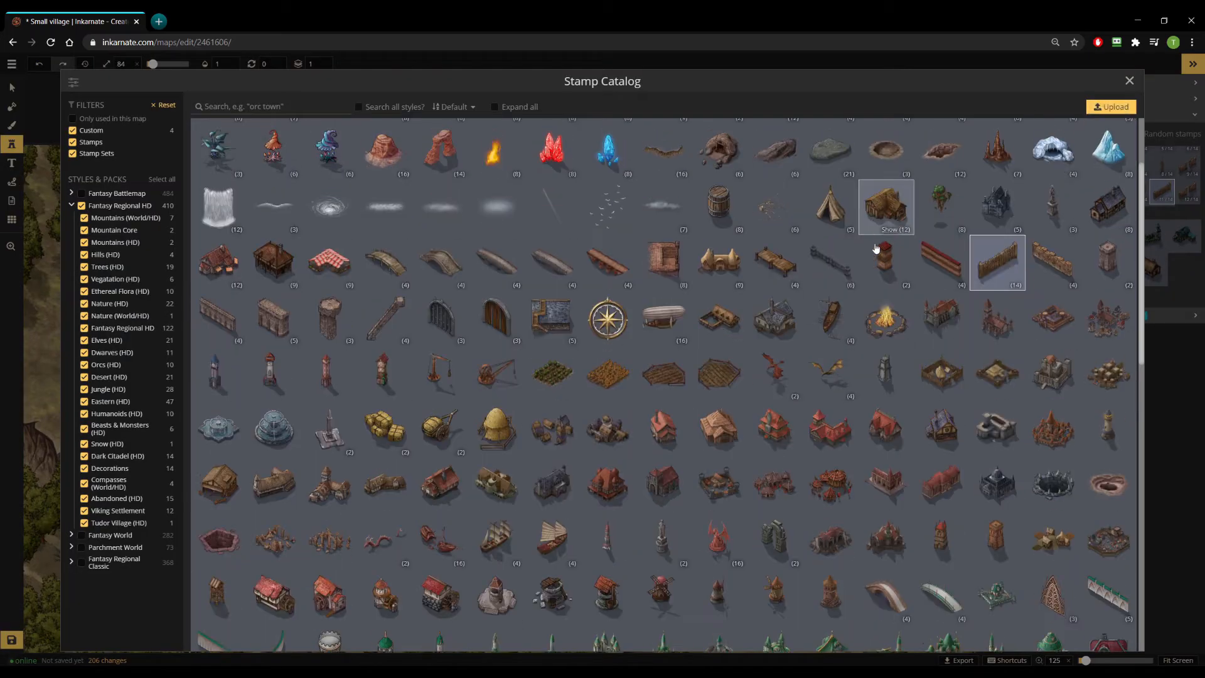
scroll(811, 367, down, 8)
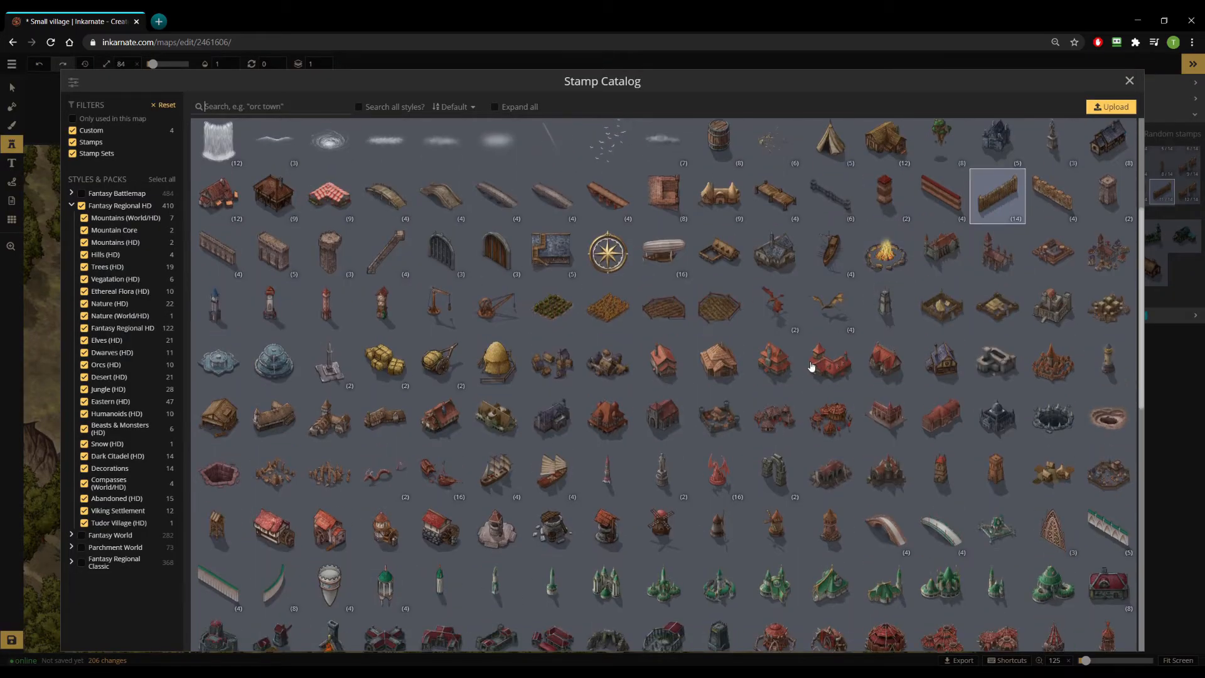
scroll(811, 367, down, 3)
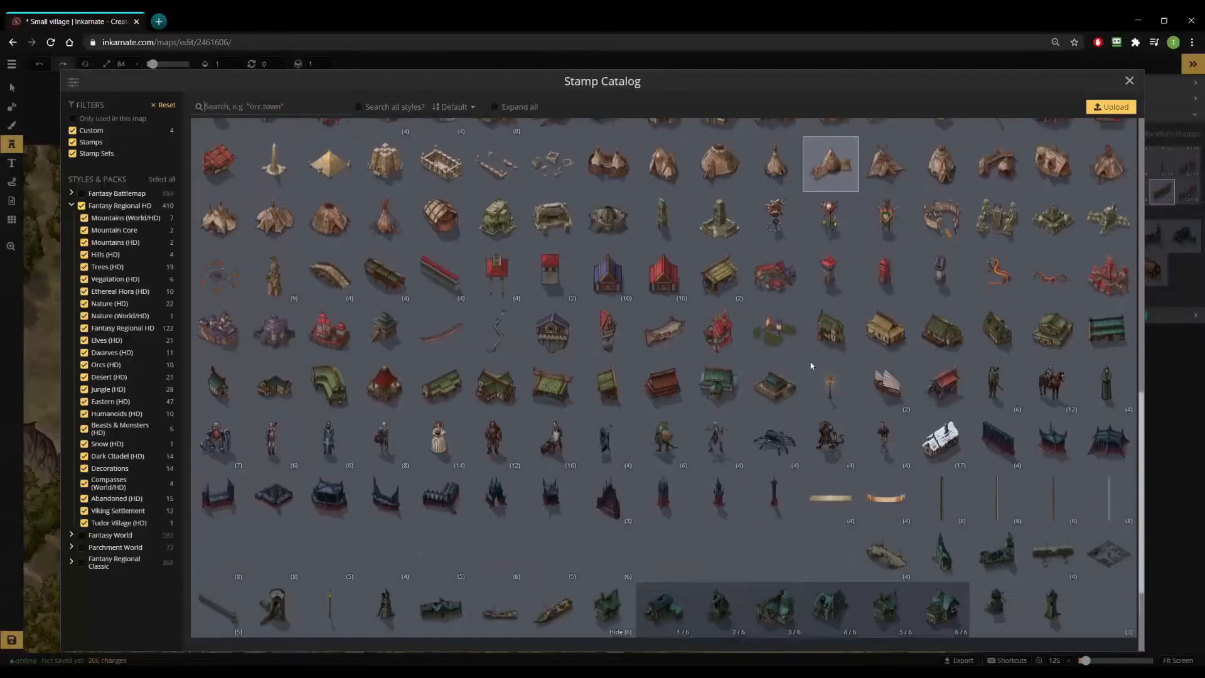
scroll(811, 367, down, 1)
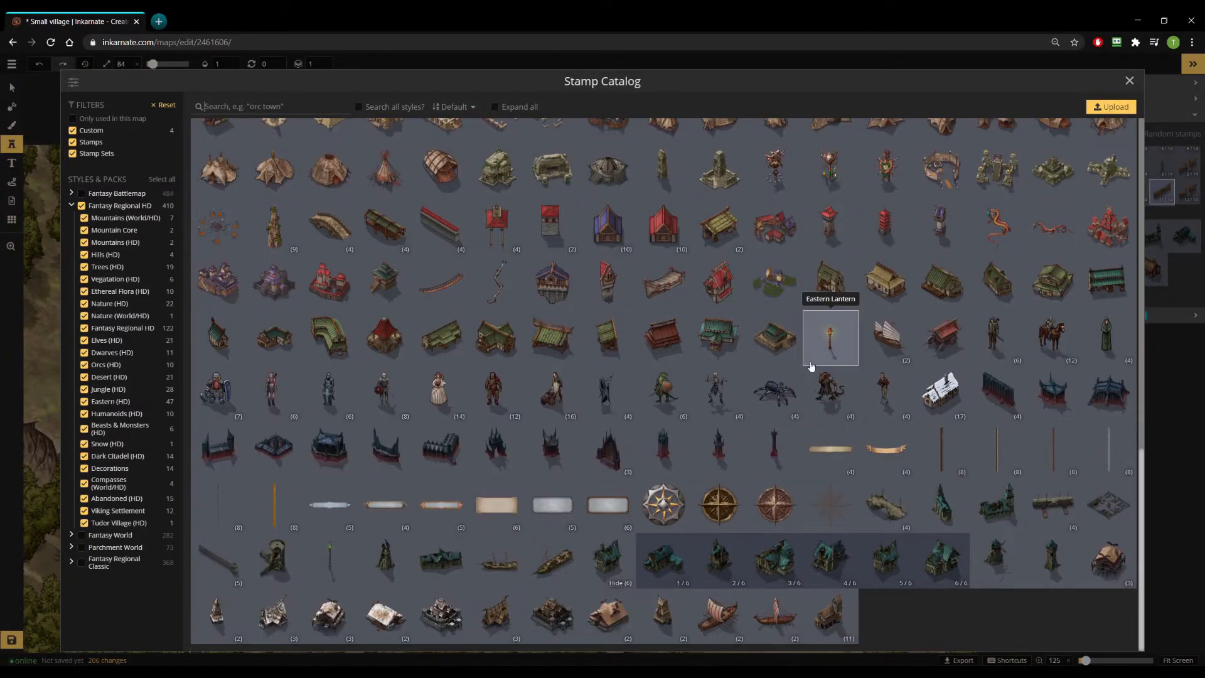
click(506, 640)
click(785, 639)
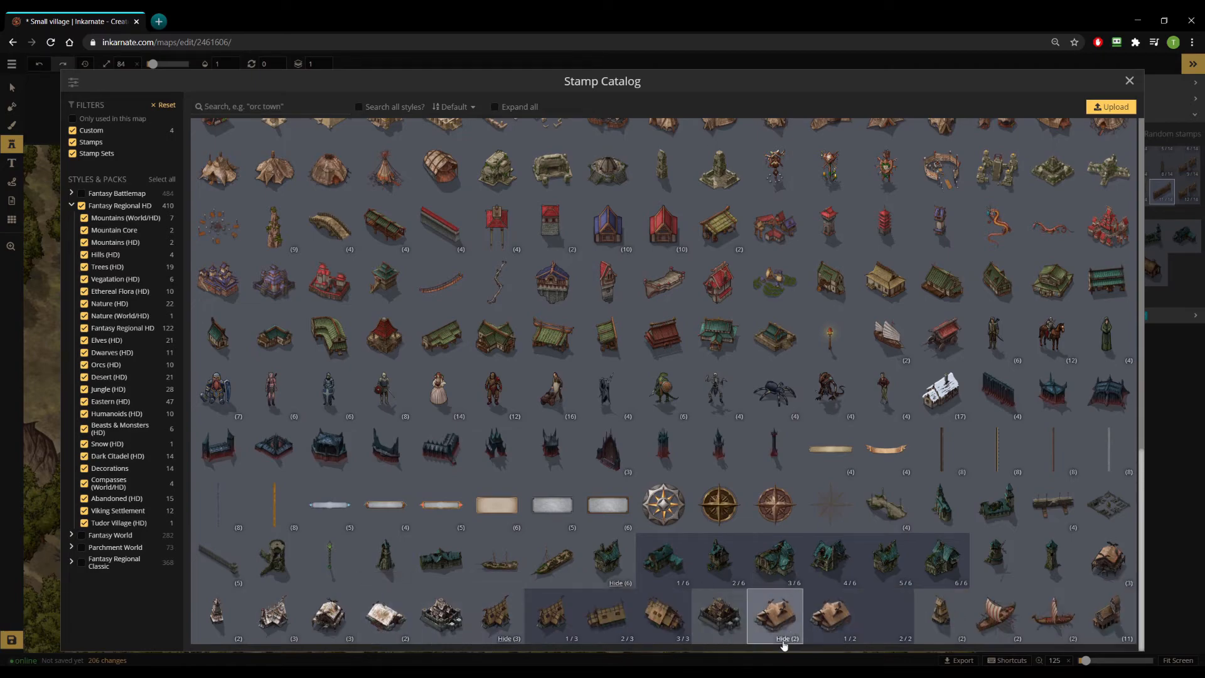
click(813, 634)
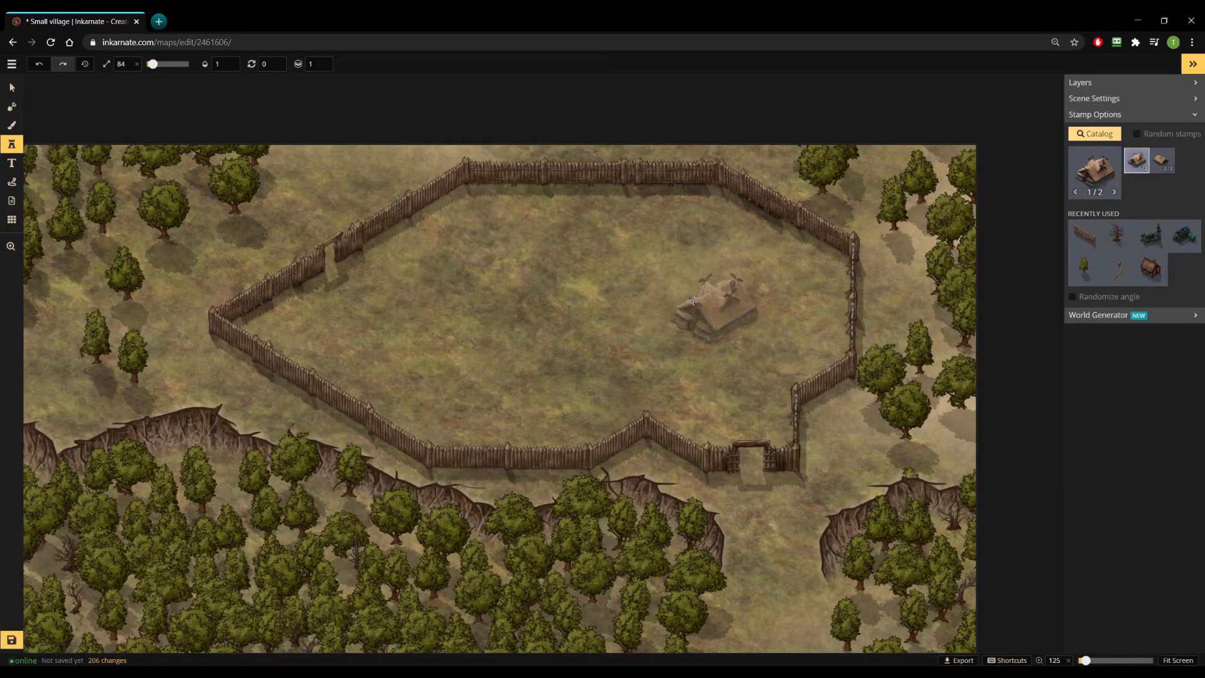
Place the Viking hut at size 91 inside the palisade's northeastern corner.
scroll(692, 299, down, 1)
scroll(692, 298, up, 1)
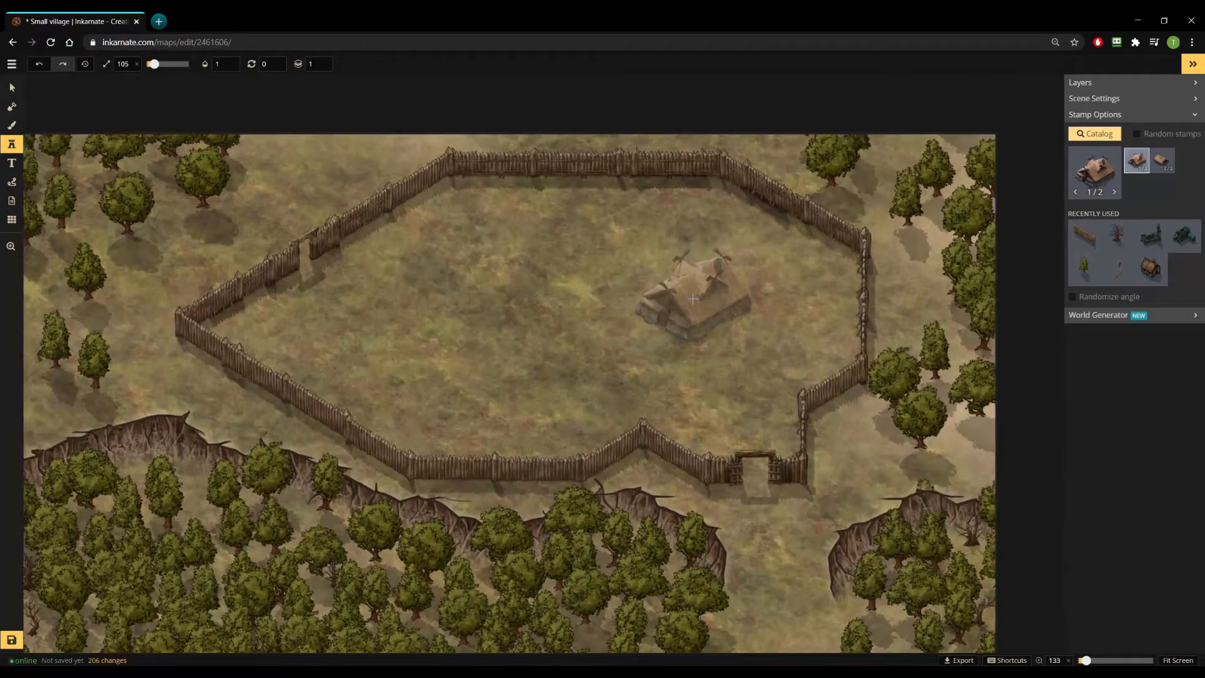
scroll(693, 298, down, 2)
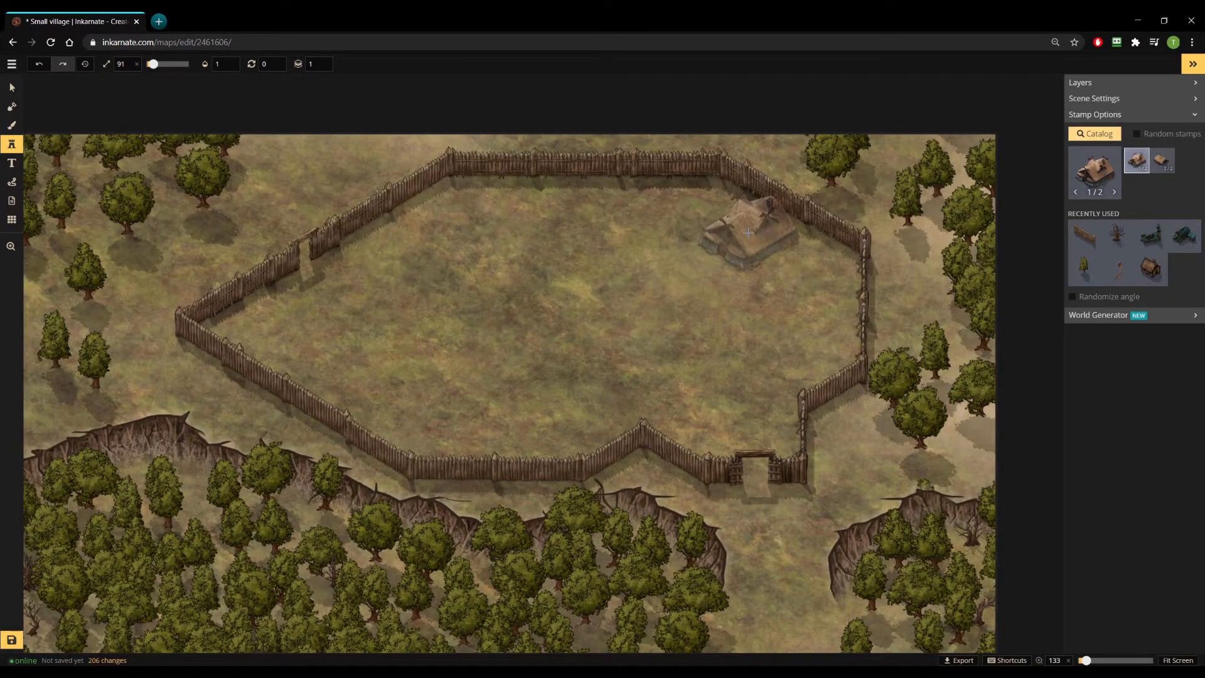
click(748, 233)
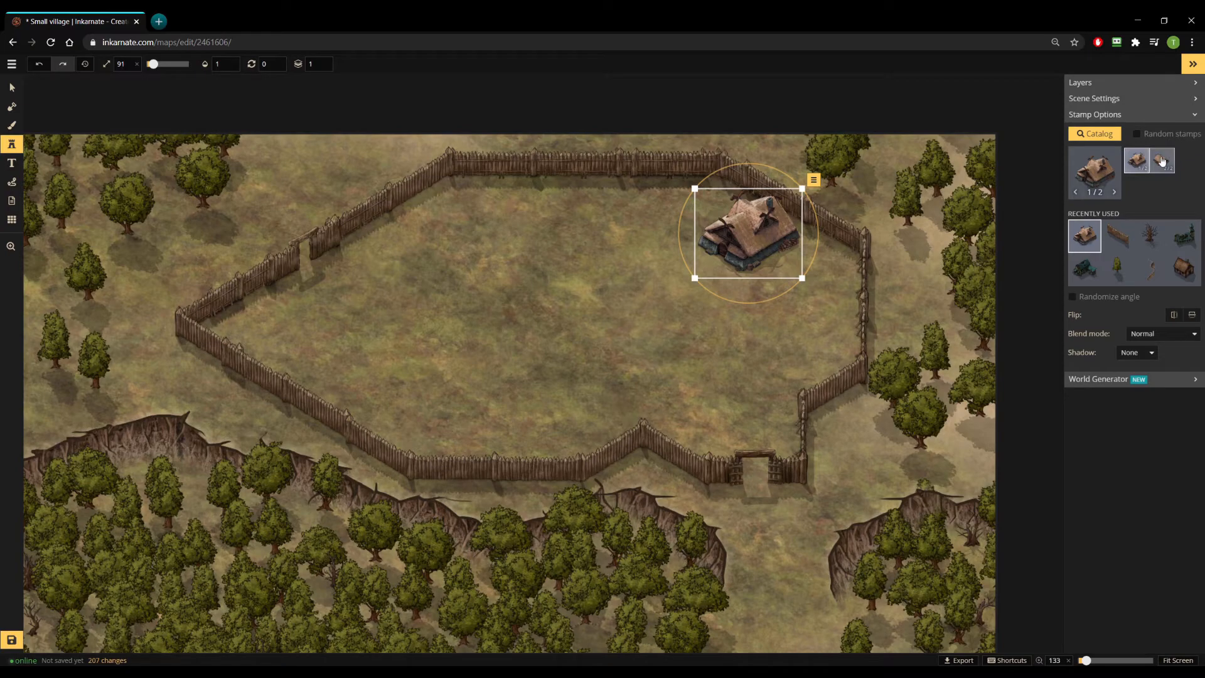
Place two huts of the second Viking Huts variant at size 76 along the inside of the northwestern wall.
scroll(615, 244, down, 3)
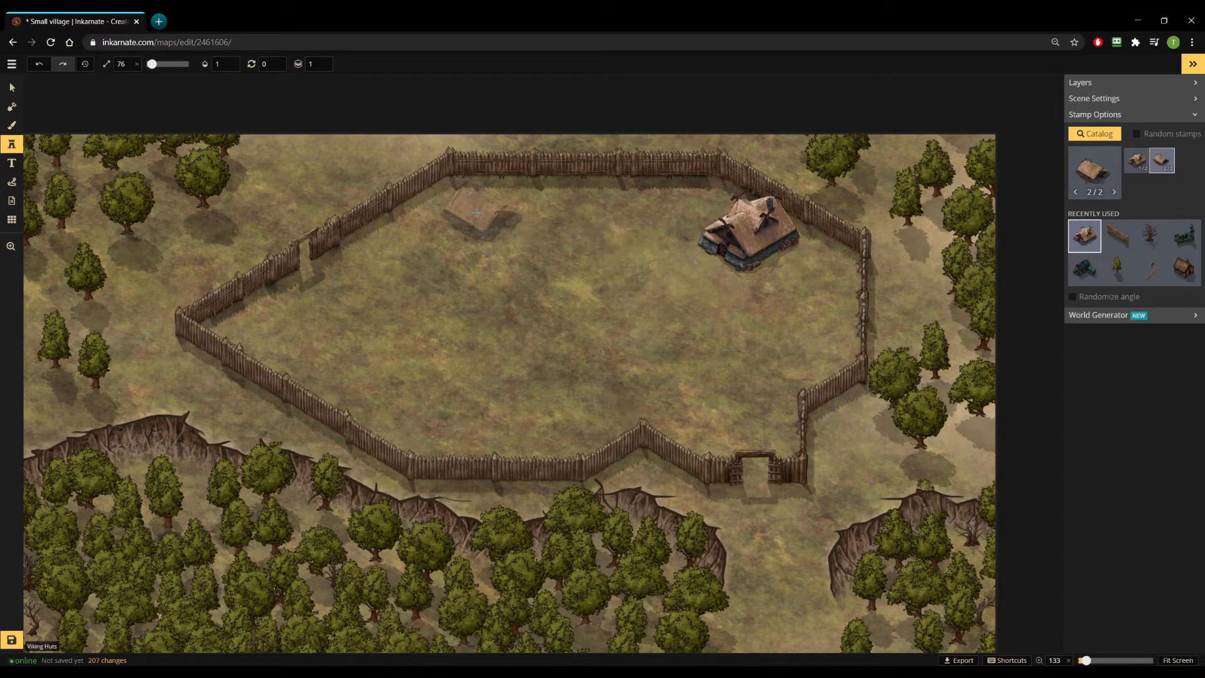
click(462, 197)
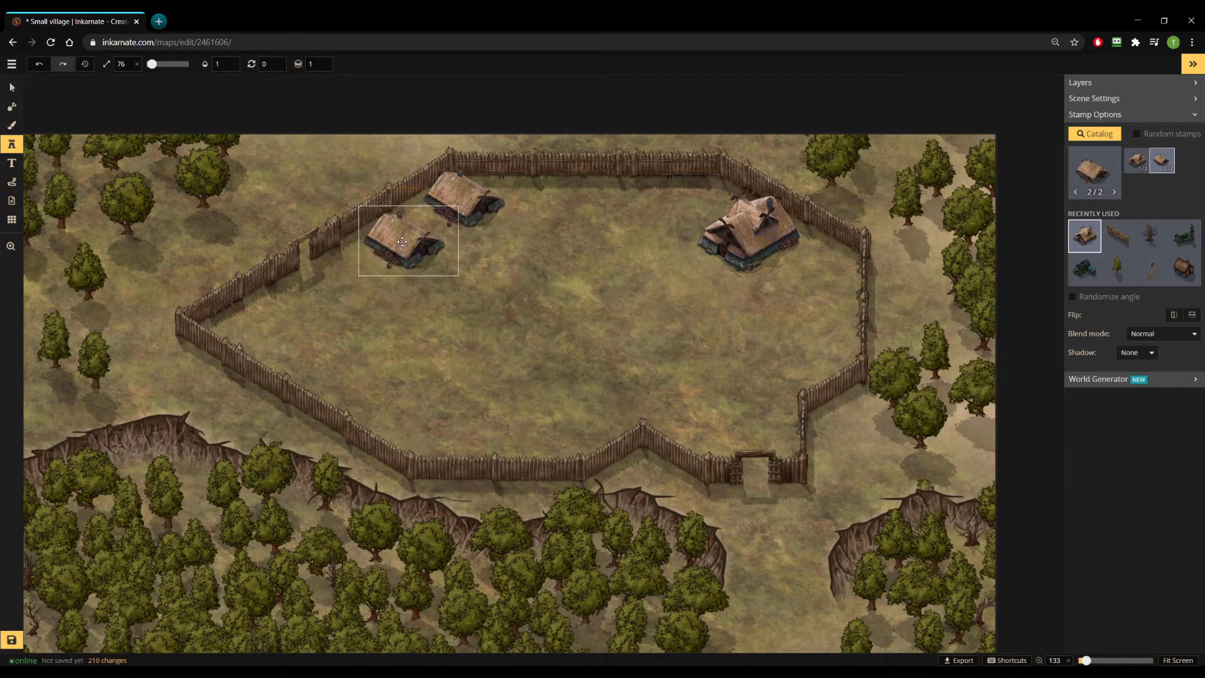
click(402, 238)
Search the stamp catalog for "viking" and place the first Viking Buildings variant at size 72 in the palisade's western corner.
click(1095, 169)
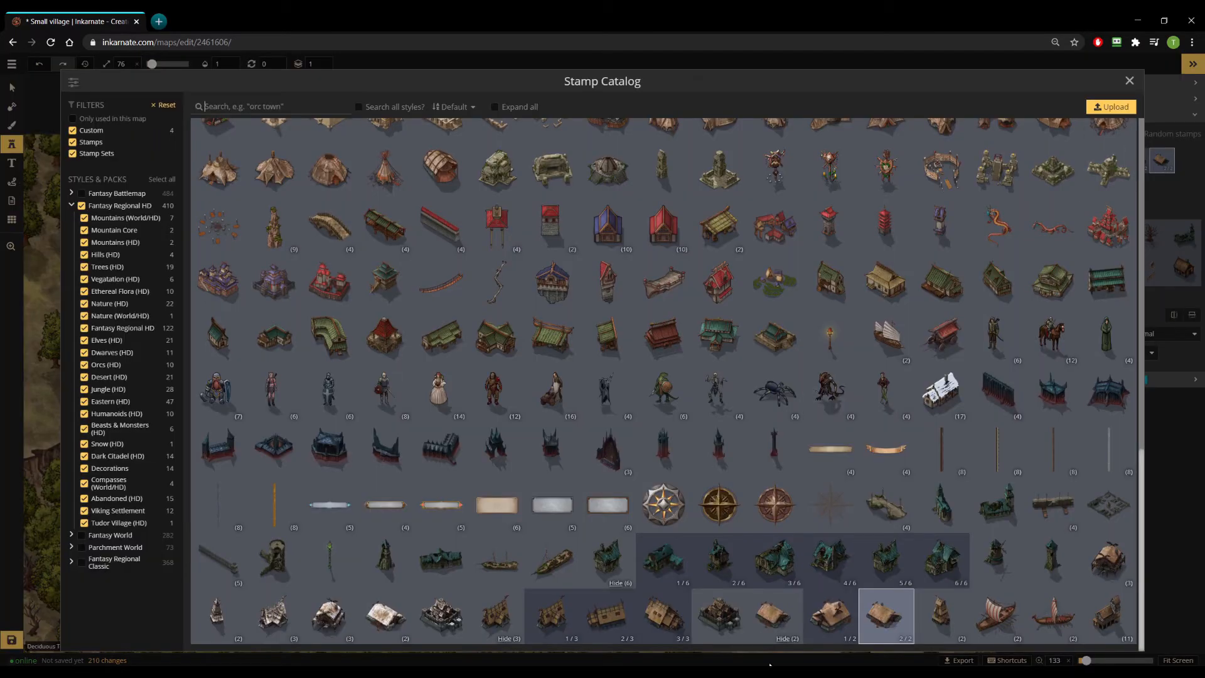
click(239, 106)
text(viking)
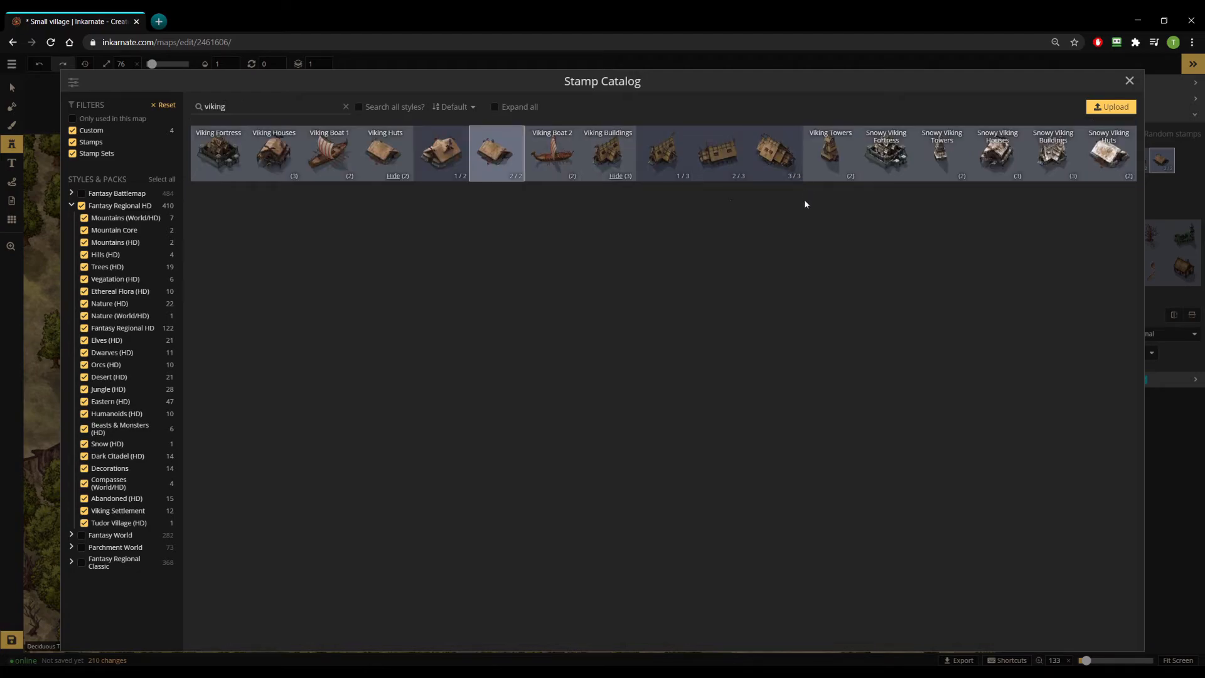
click(653, 162)
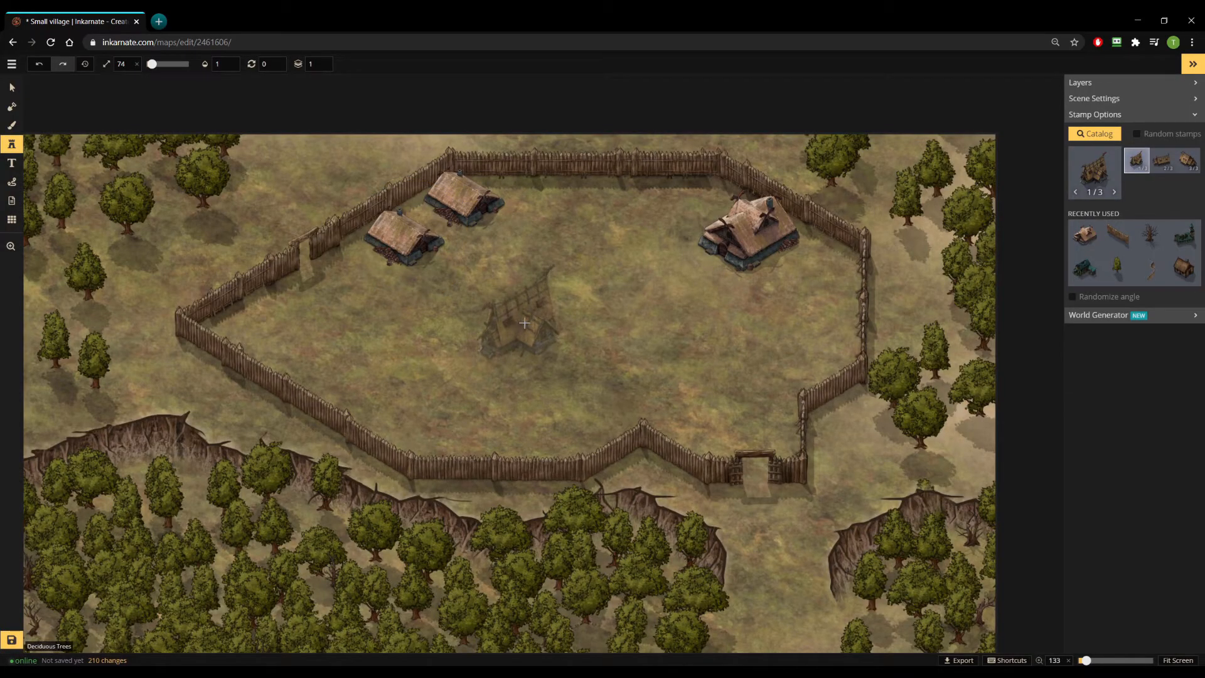
click(283, 311)
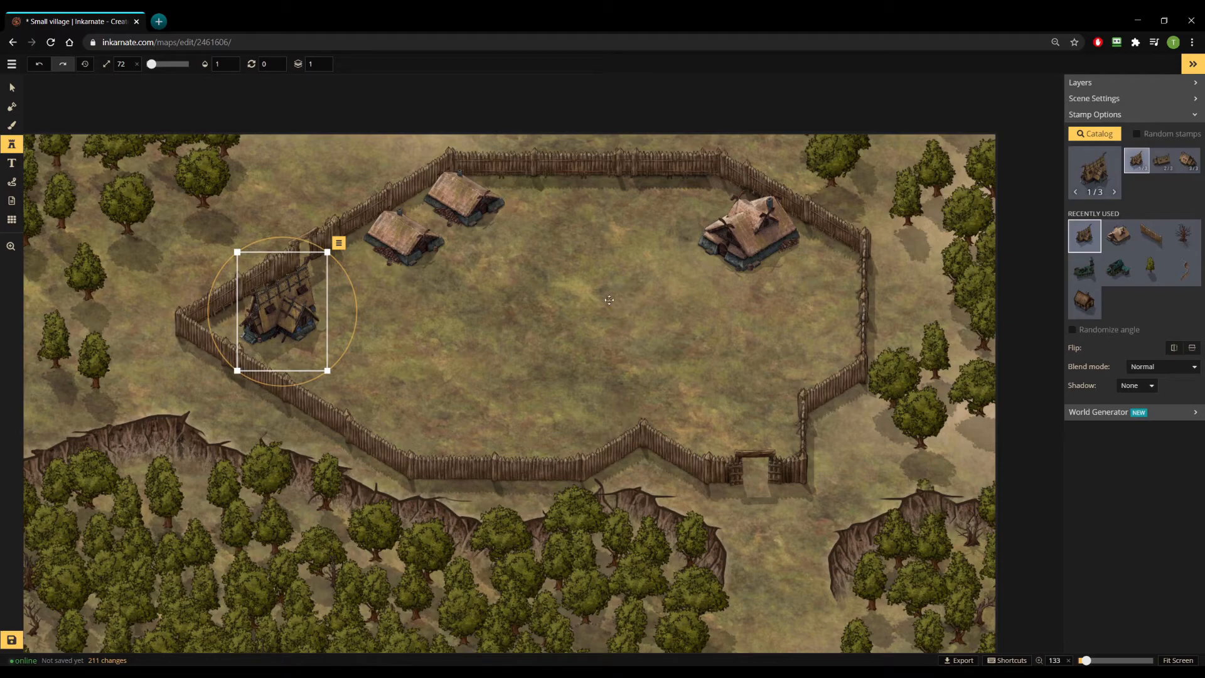
Add a Viking Towers stamp at size 46 and set it directly east of the building in the western corner.
click(1092, 175)
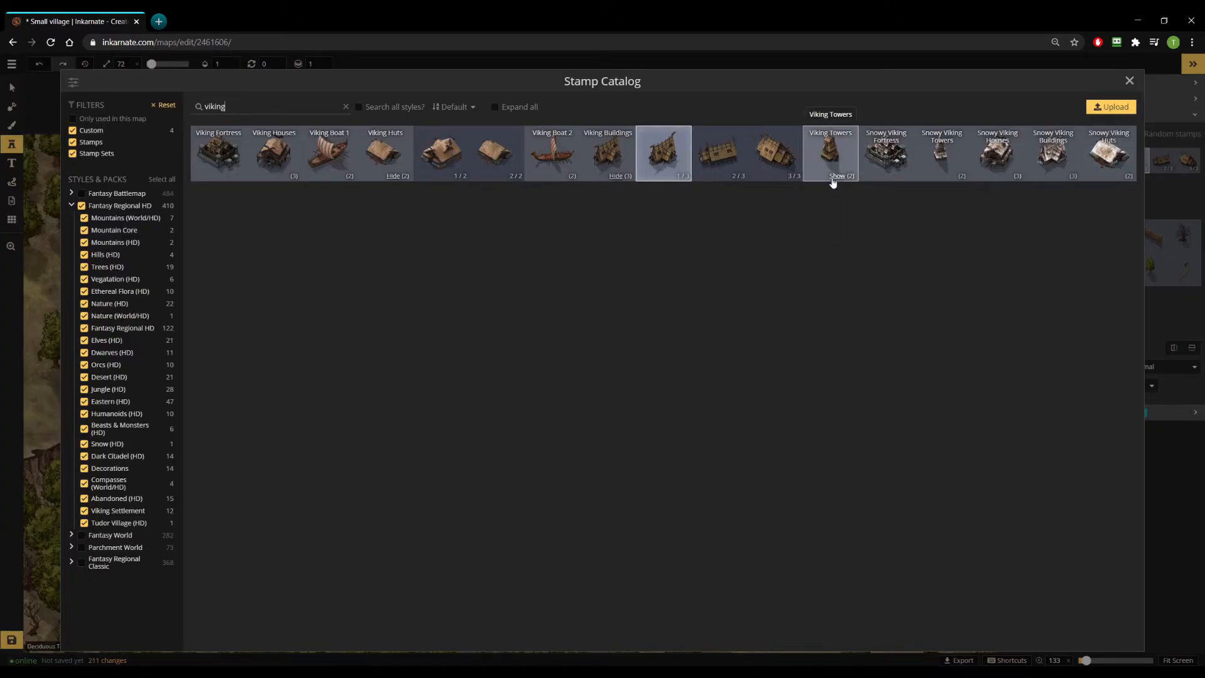
click(278, 176)
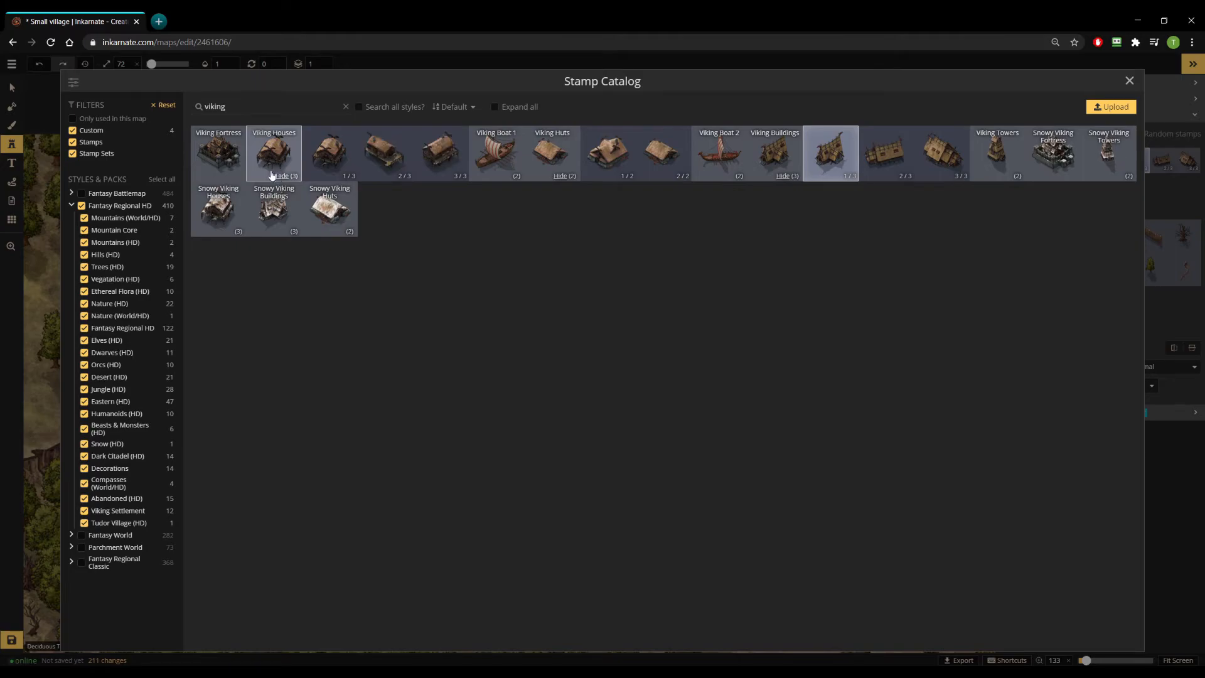
click(995, 154)
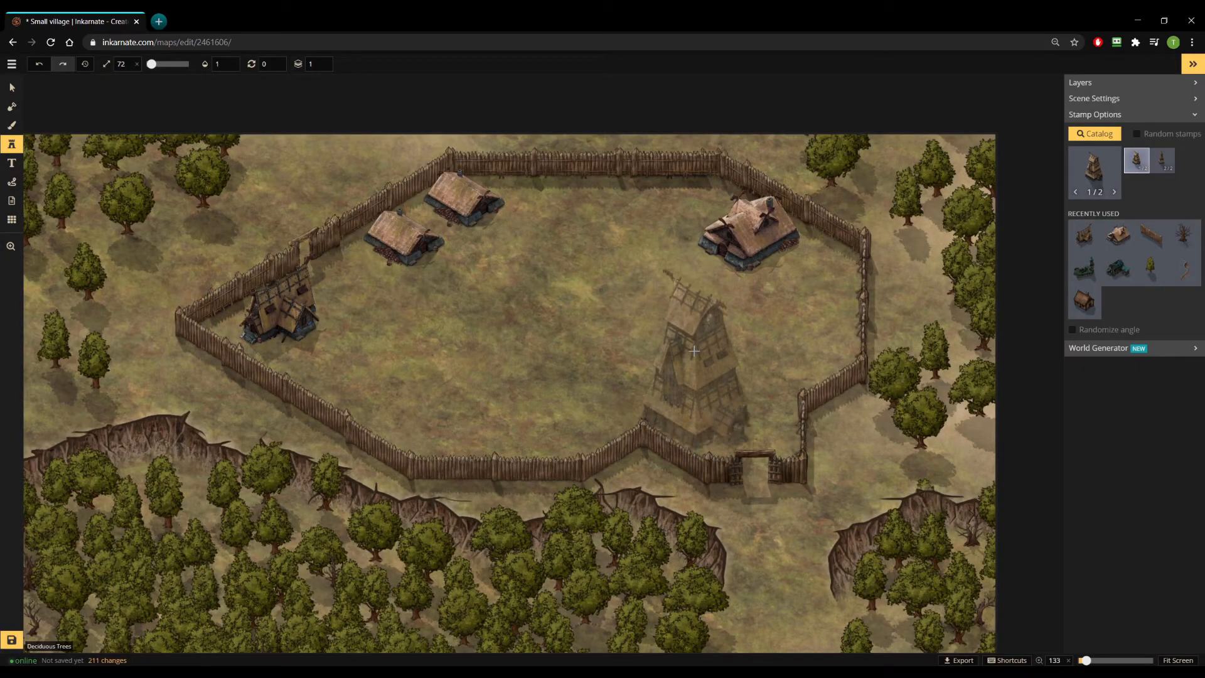
scroll(539, 376, down, 5)
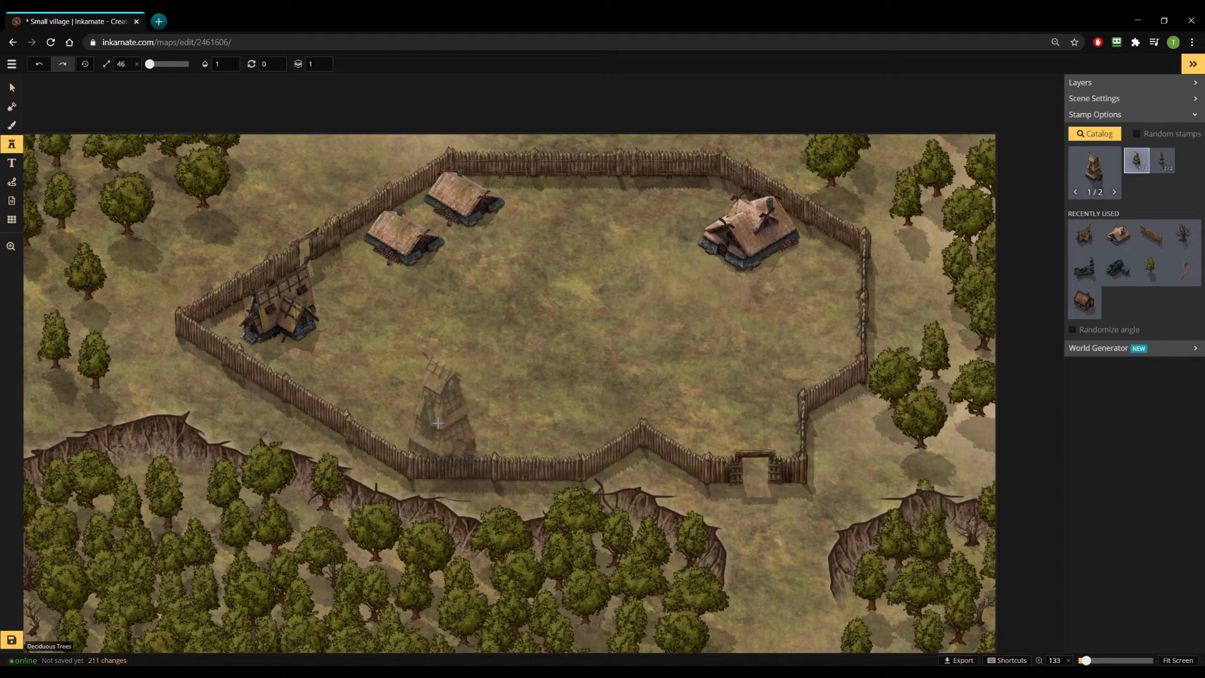
click(438, 423)
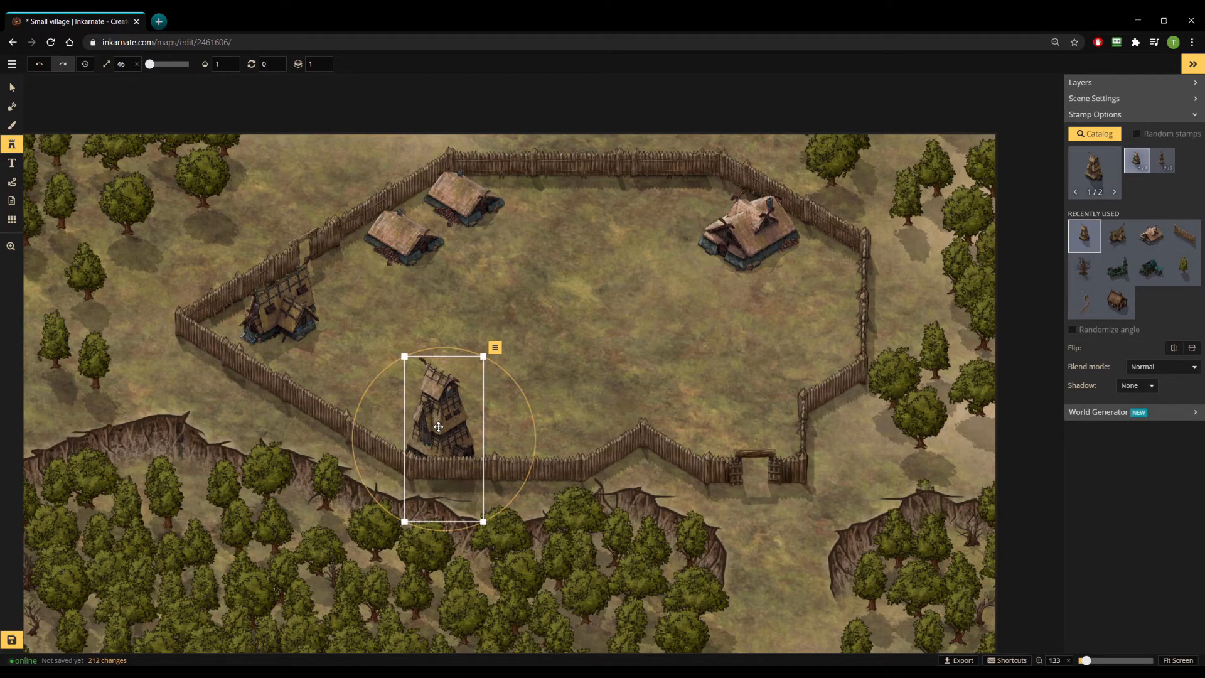
drag(438, 426, 339, 328)
Search the stamp catalog for "mill" and place a Lumber Mill at size 57 by the northern wall, west of the large northeastern hut.
click(1095, 134)
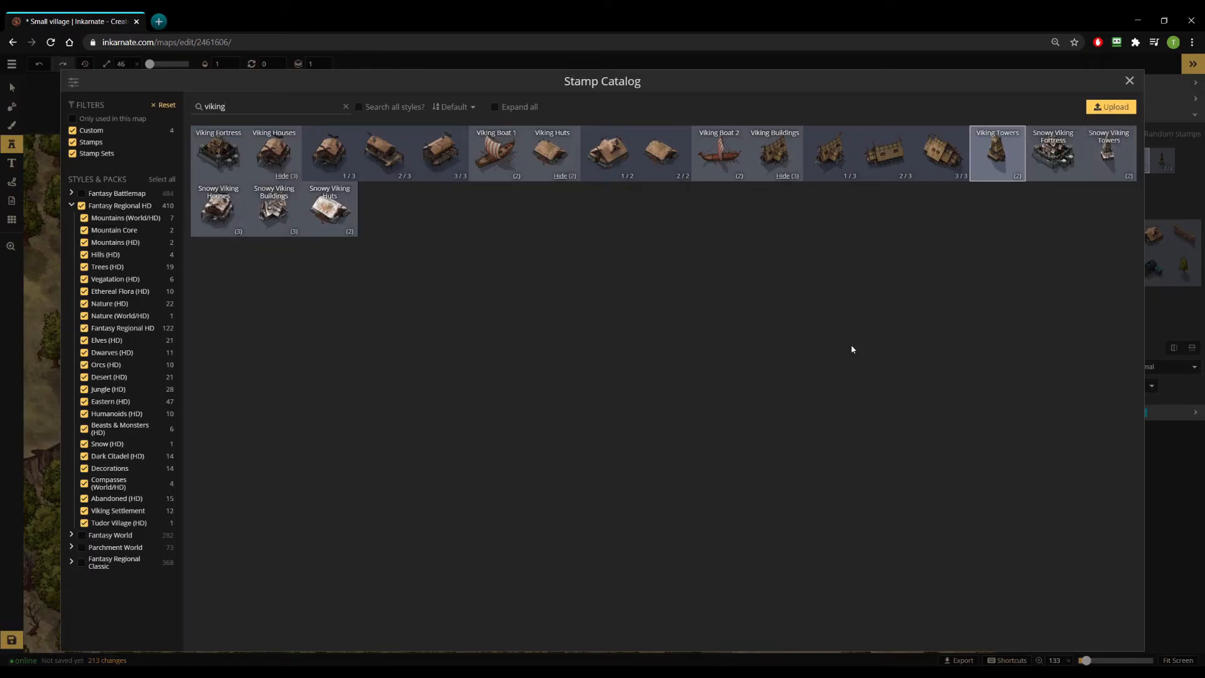
click(345, 107)
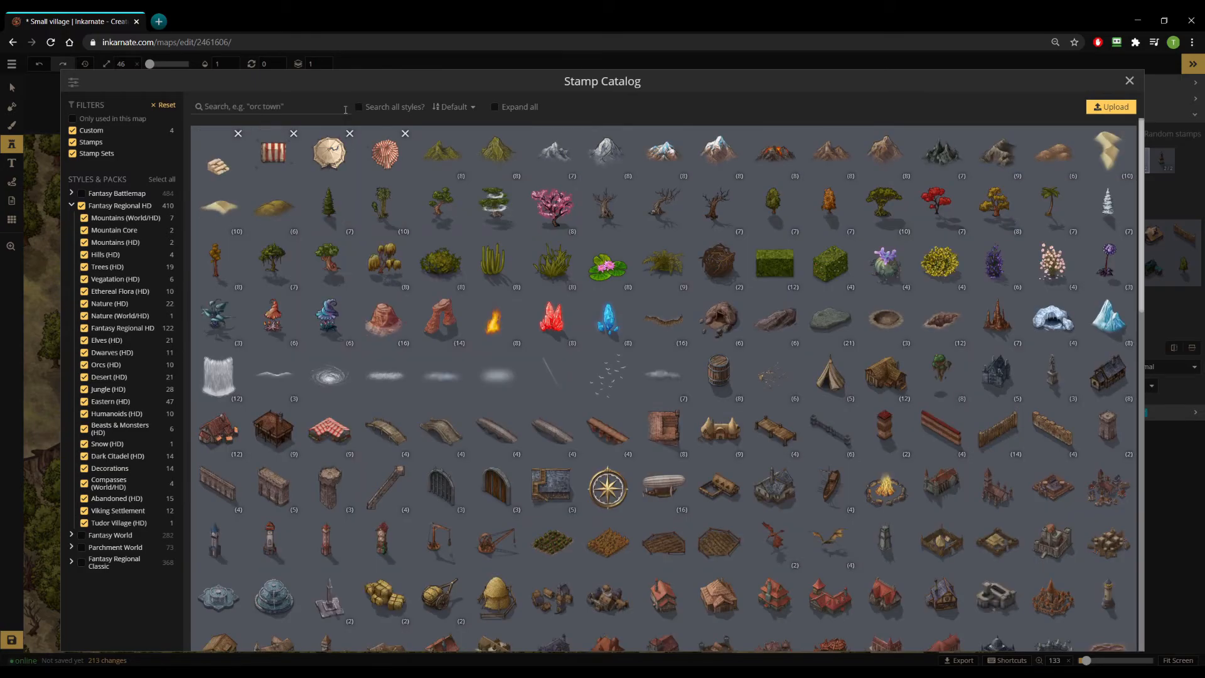
text(mill)
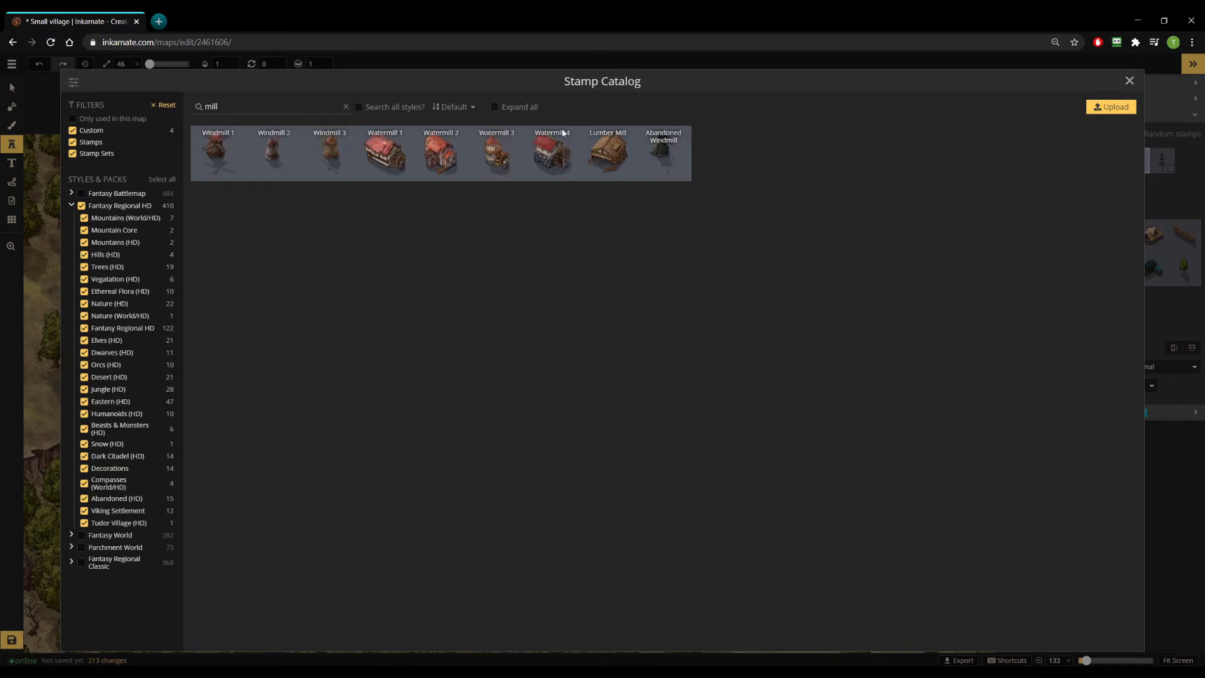
click(620, 157)
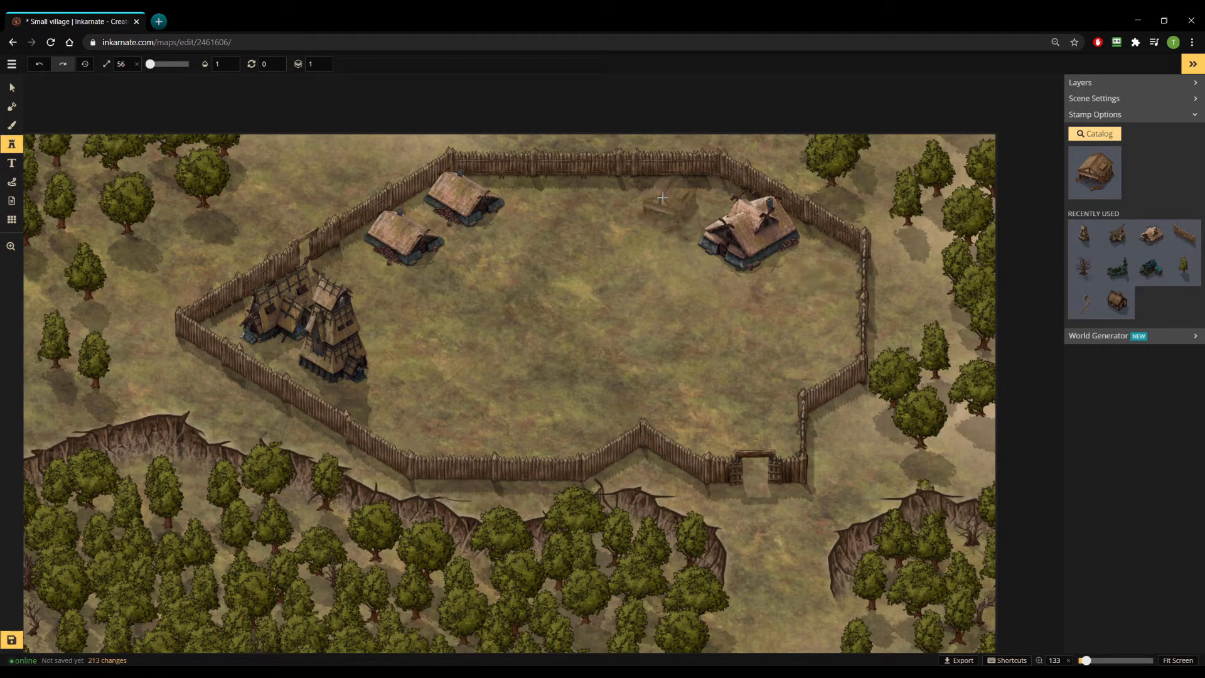
click(672, 201)
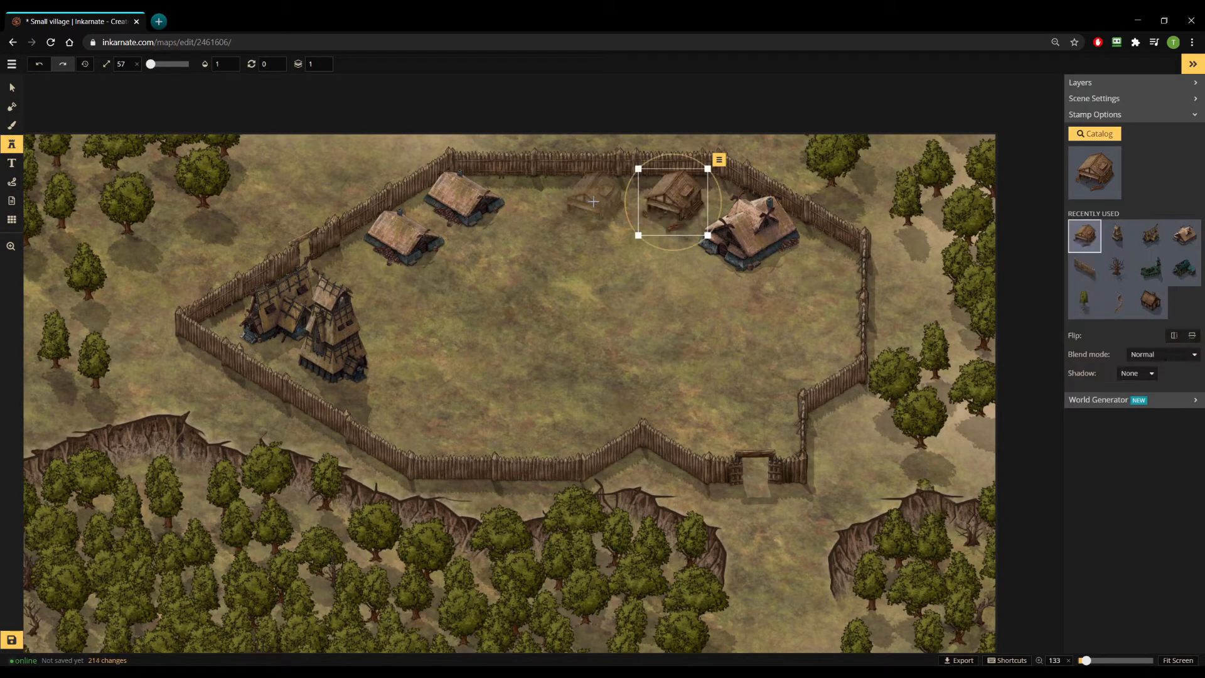
Place a second Lumber Mill southeast of the large northeastern hut, inside the eastern wall.
click(816, 271)
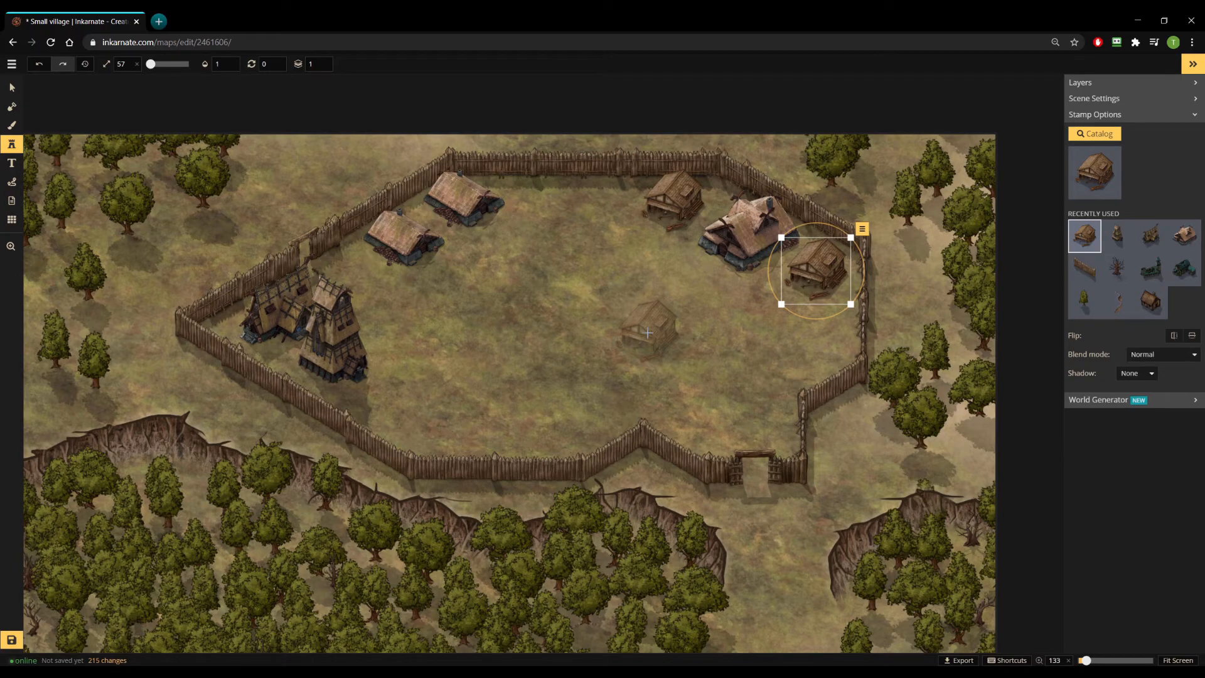
Search the stamp catalog for "fa" and place the first Farms variant at size 62 west of the northern Lumber Mill.
click(1095, 173)
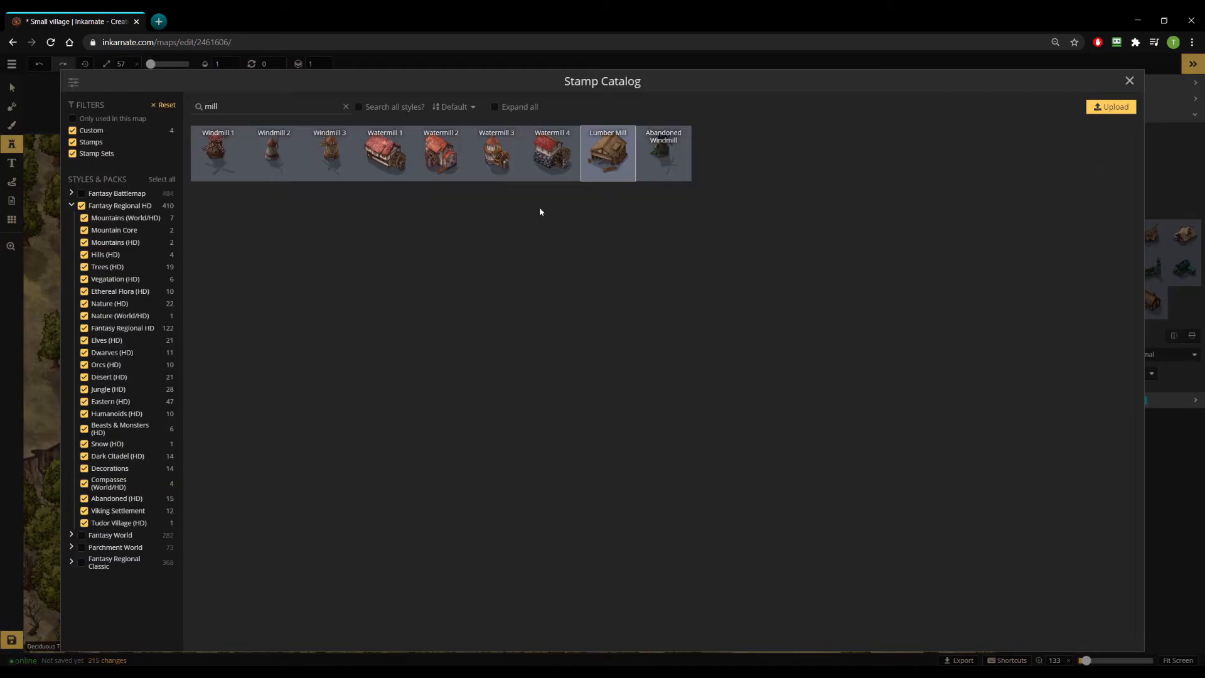
key(BackSpace)
key(BackSpace)
key(BackSpace)
text(fa)
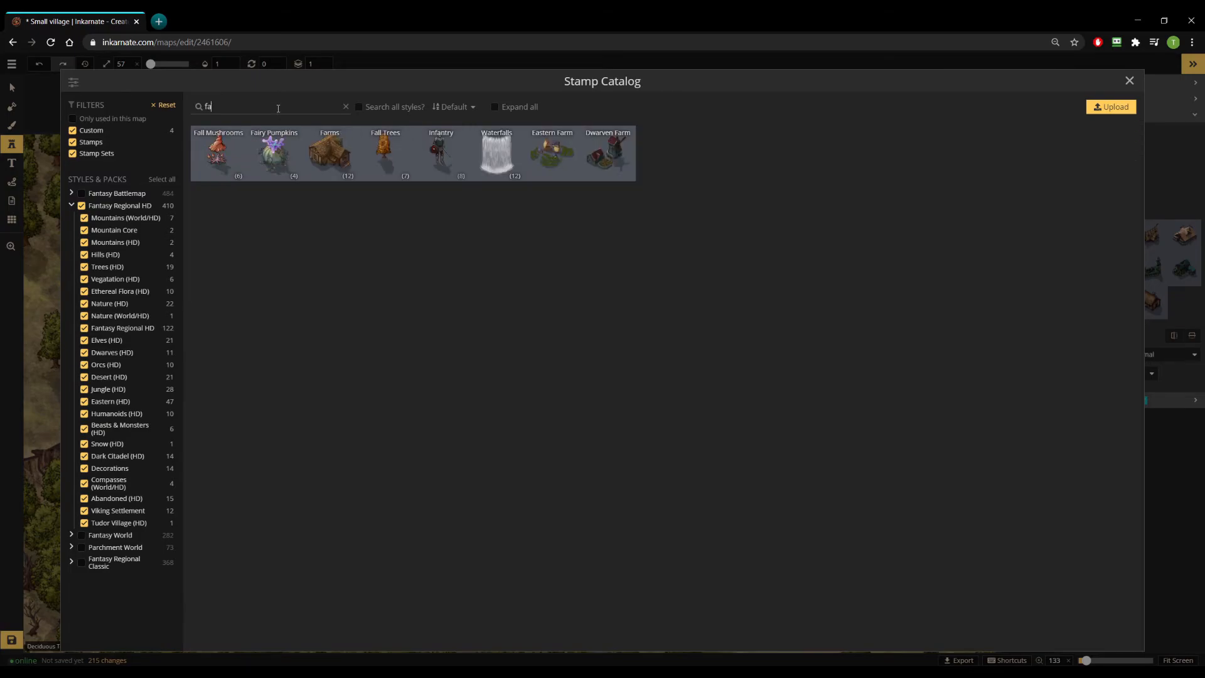
click(326, 151)
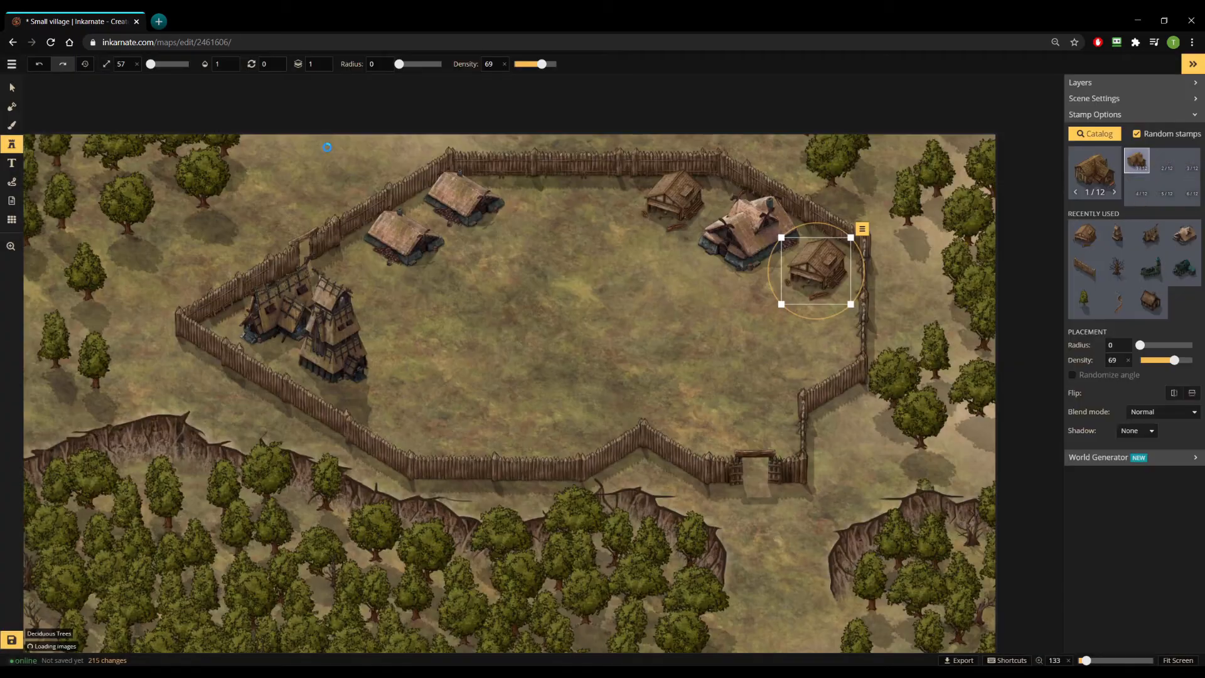
scroll(613, 194, up, 2)
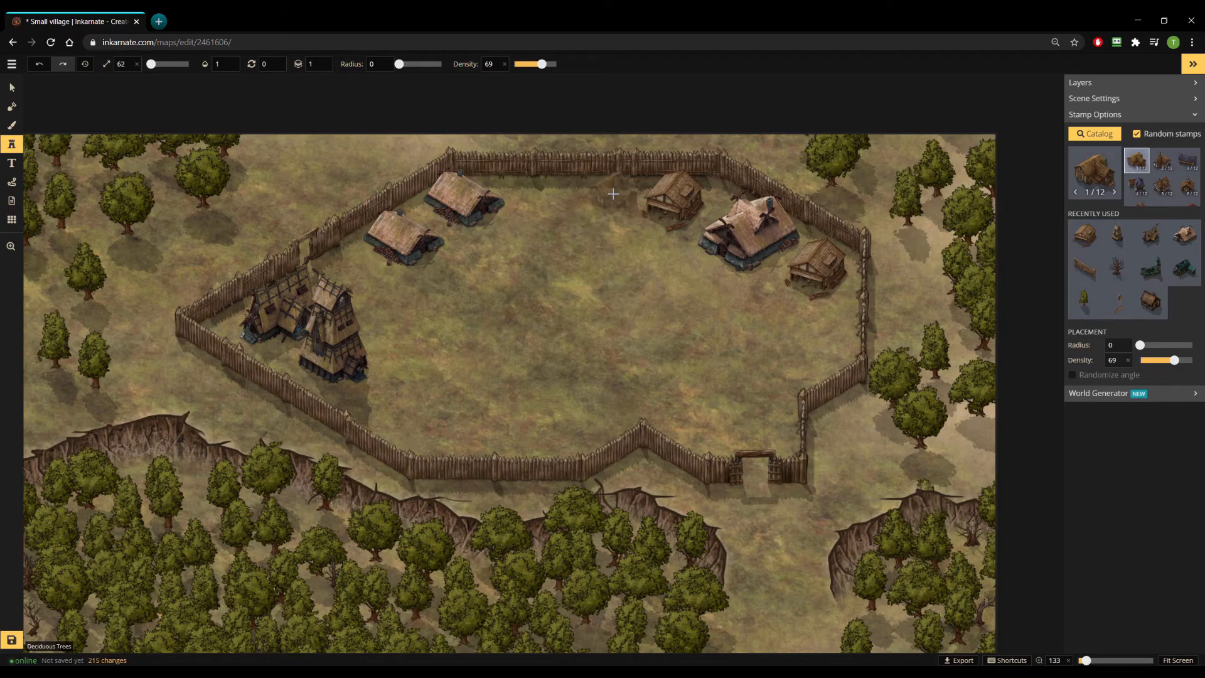
click(613, 194)
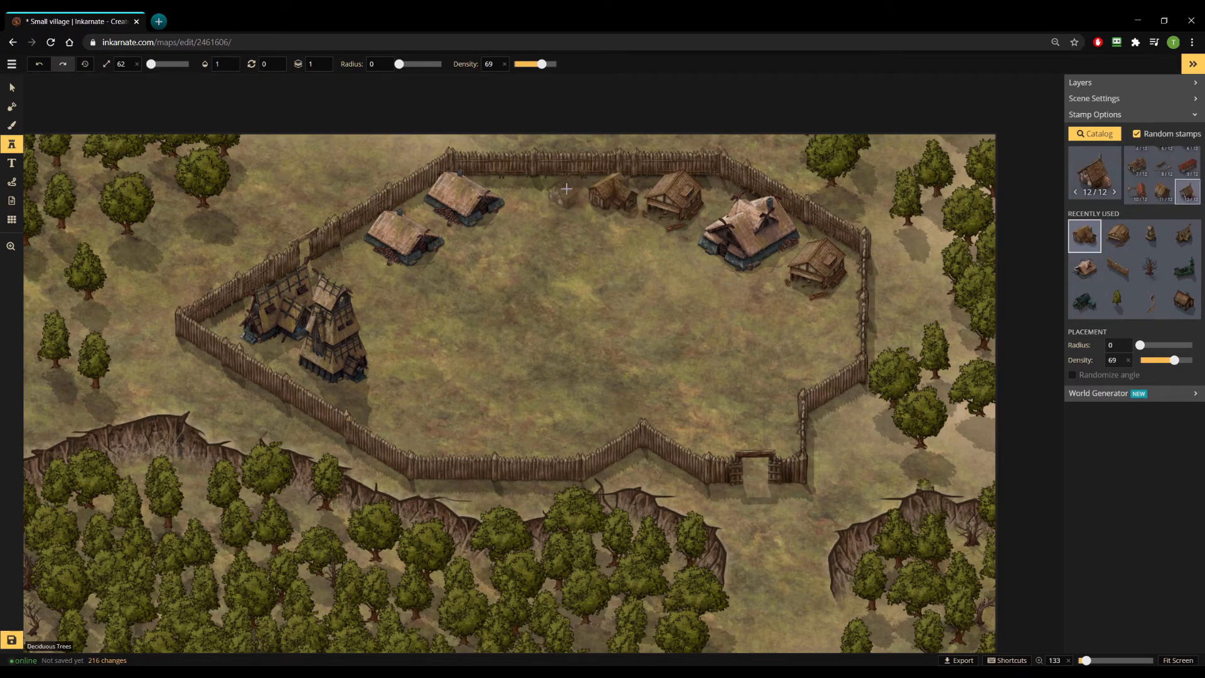
Place the seventh Farms variant and arrange it directly west of the northern Lumber Mill, with the first farm building farther west.
click(1136, 167)
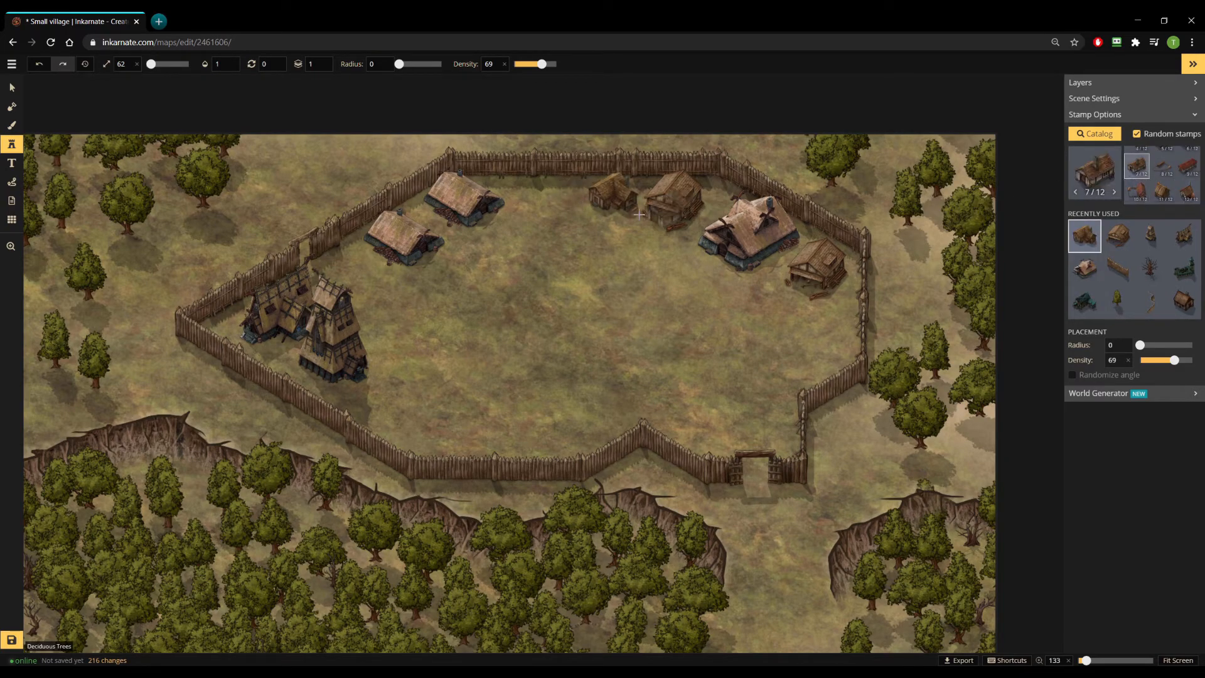
click(563, 234)
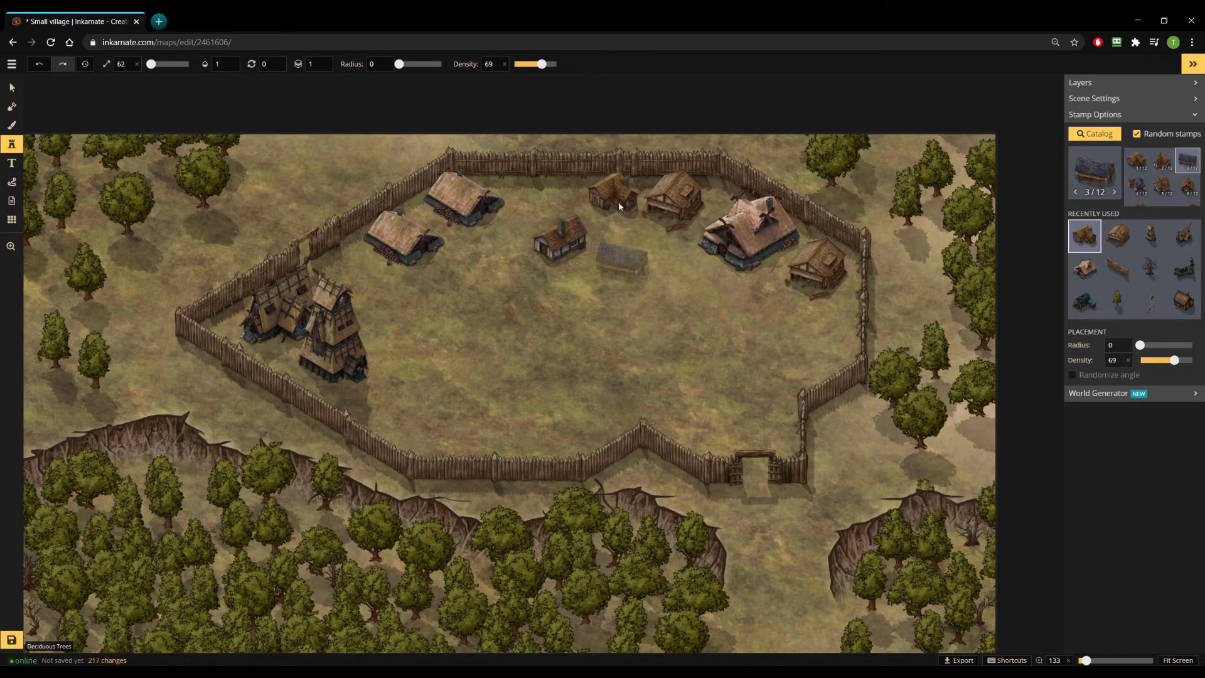
key(v)
drag(577, 190, 636, 197)
Duplicate the chimneyed farmhouse, set the copy just south of the eastern Lumber Mill, and save the map.
key(ctrl+c)
key(ctrl+v)
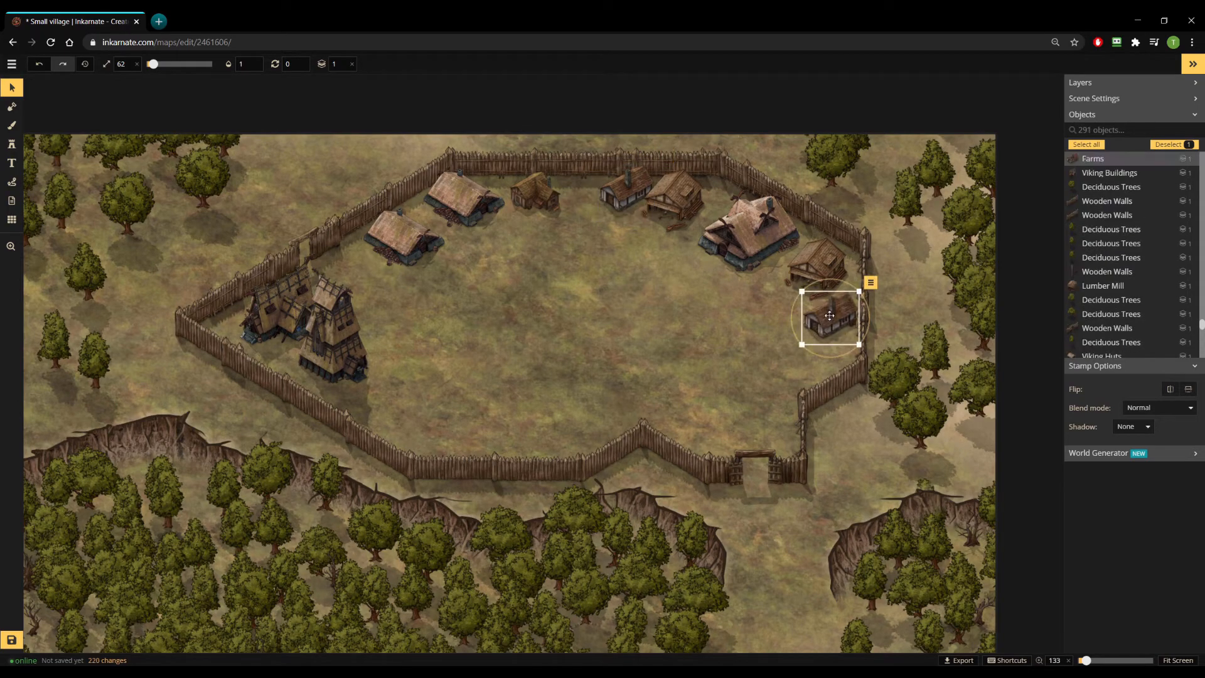
click(765, 373)
key(s)
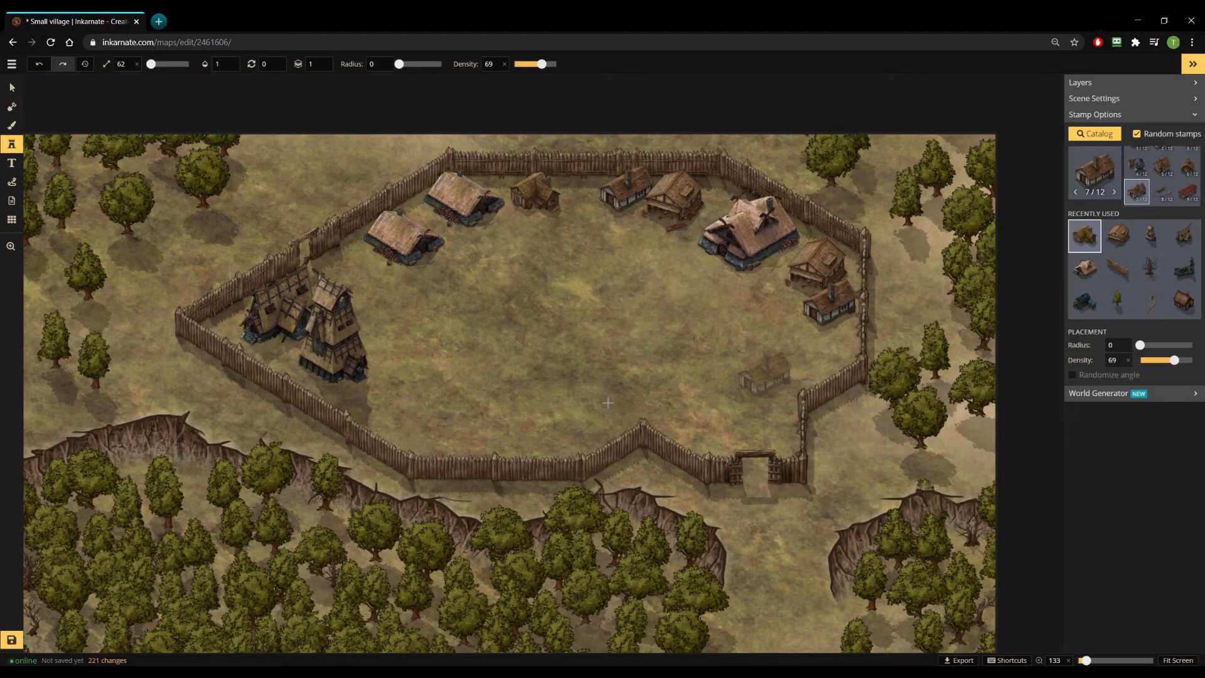
click(12, 641)
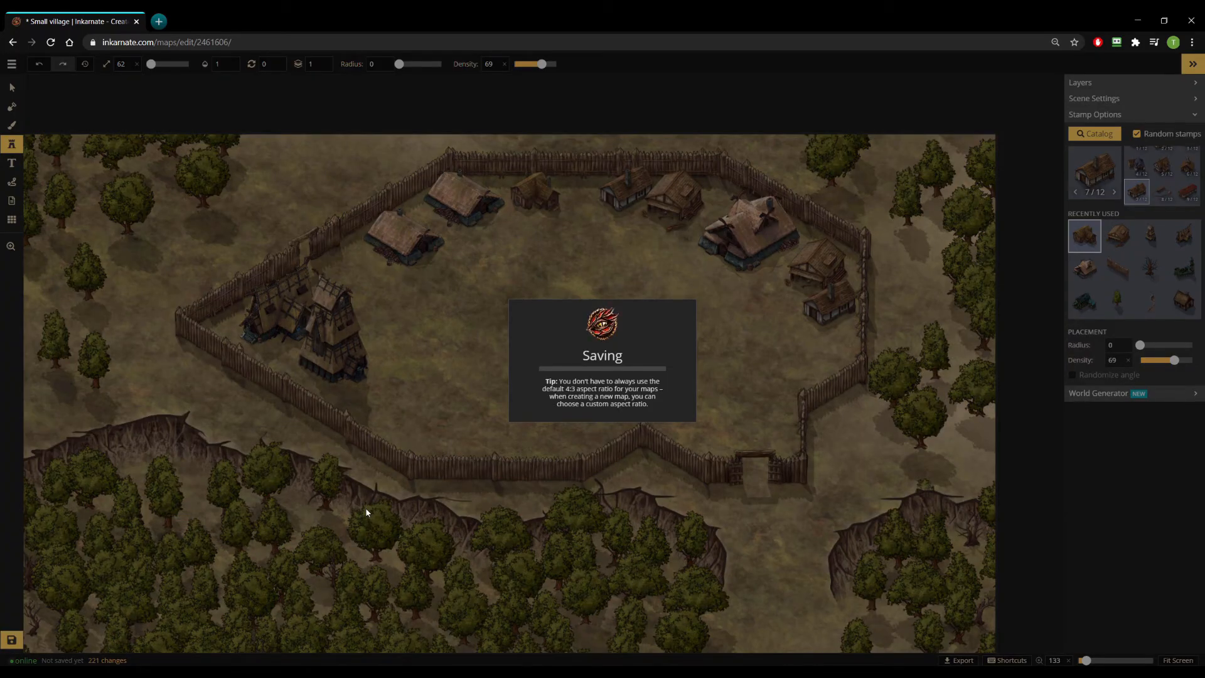
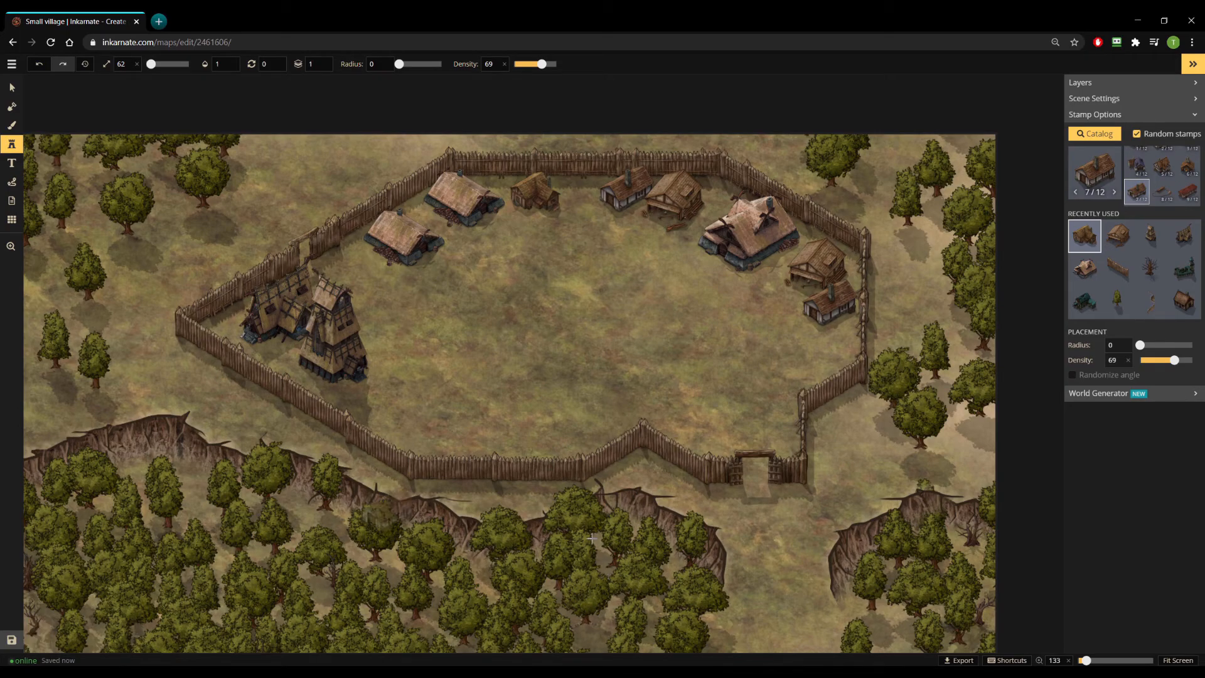
Place the red-roofed ninth Farms variant at size 62 by the eastern wall, south of the copied farmhouse.
click(1185, 193)
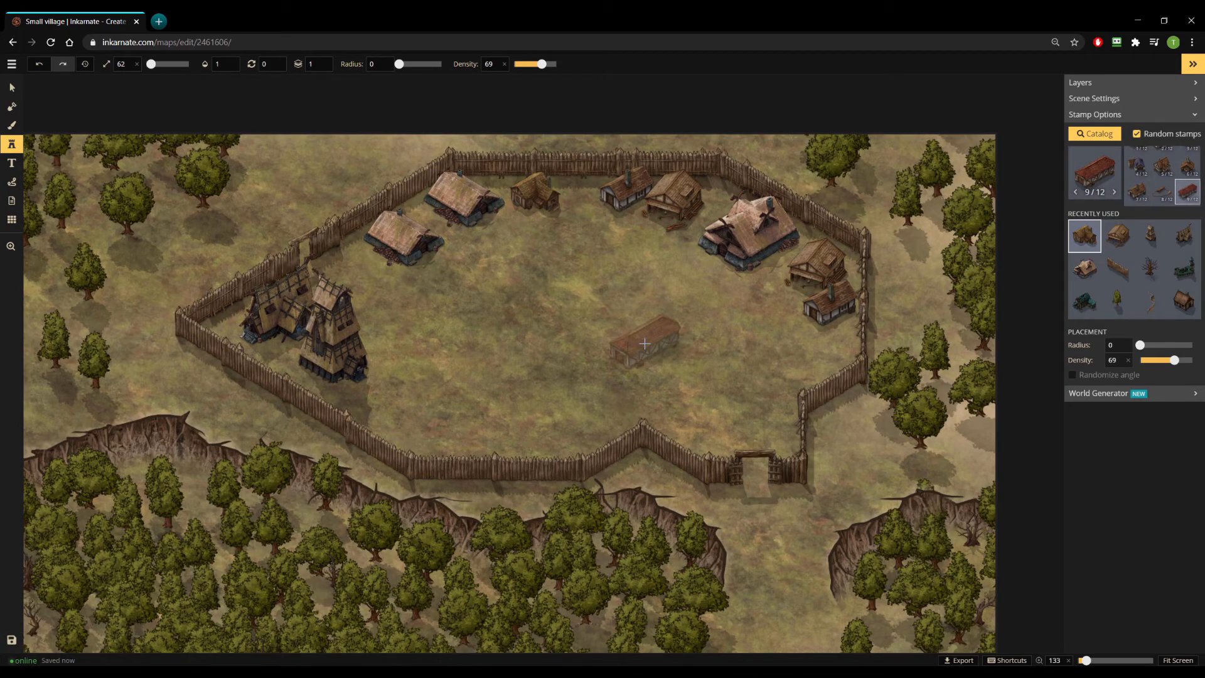
click(823, 342)
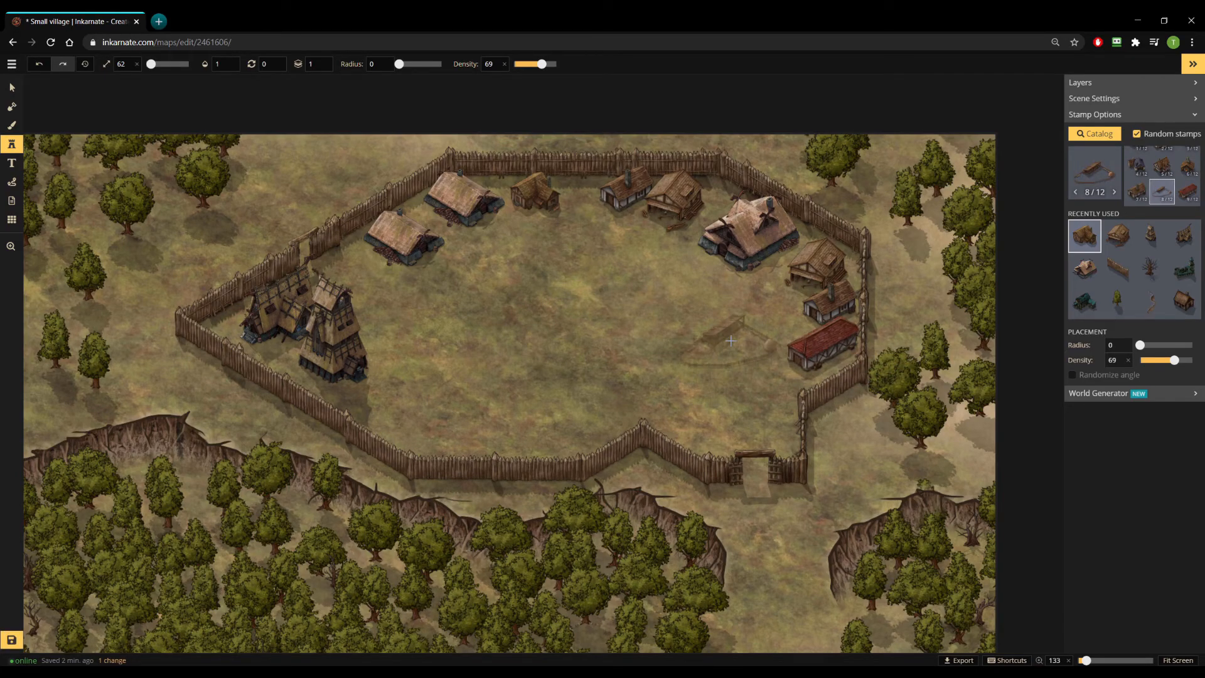
Search the stamp catalog for "cr" and place two Crop 1 plots at size 62 southeast of the tower.
click(1105, 135)
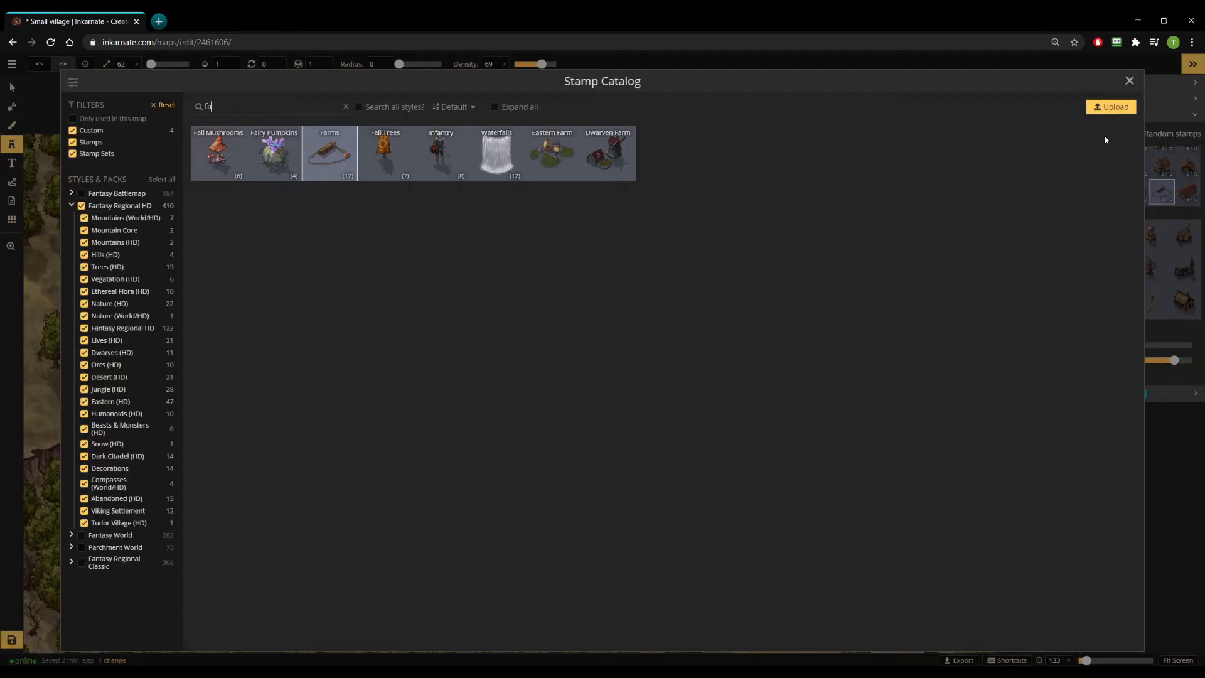
click(346, 108)
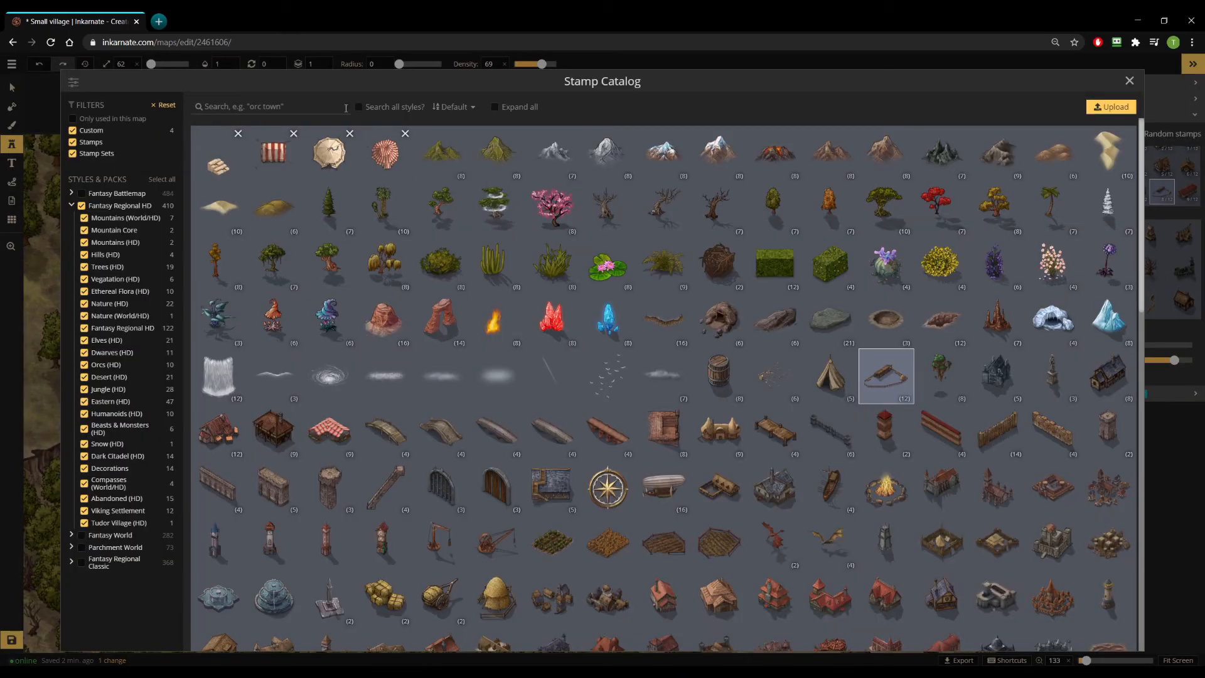
text(cr)
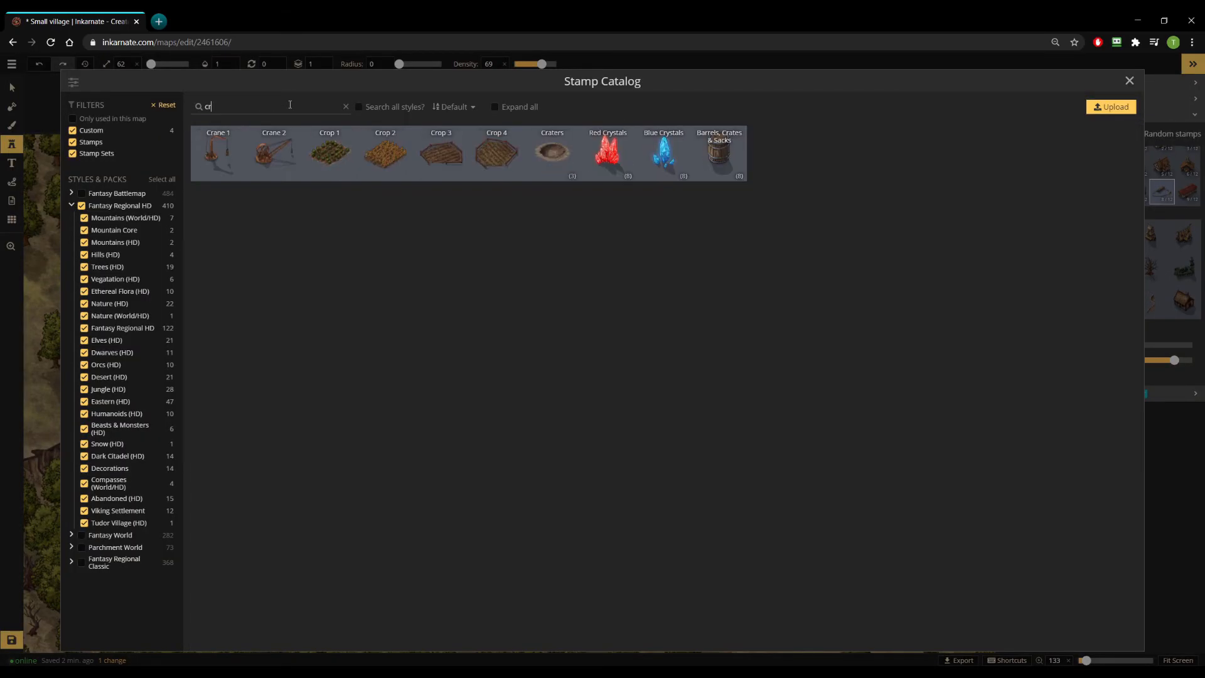
click(339, 152)
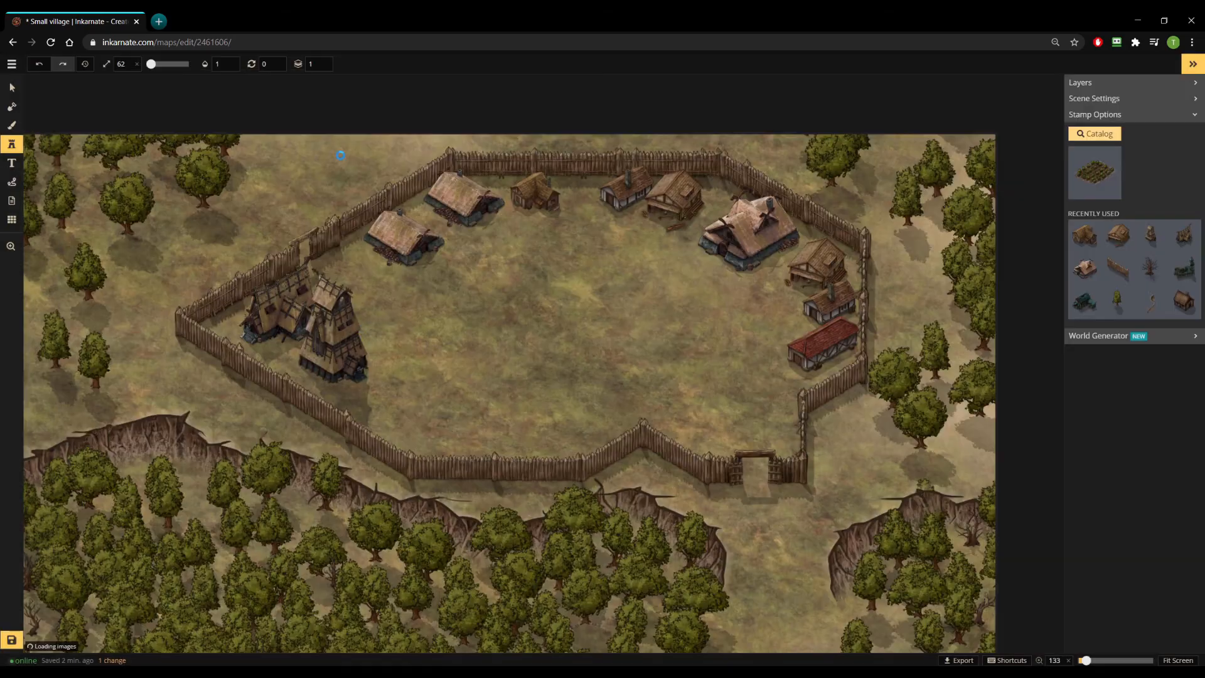
click(383, 389)
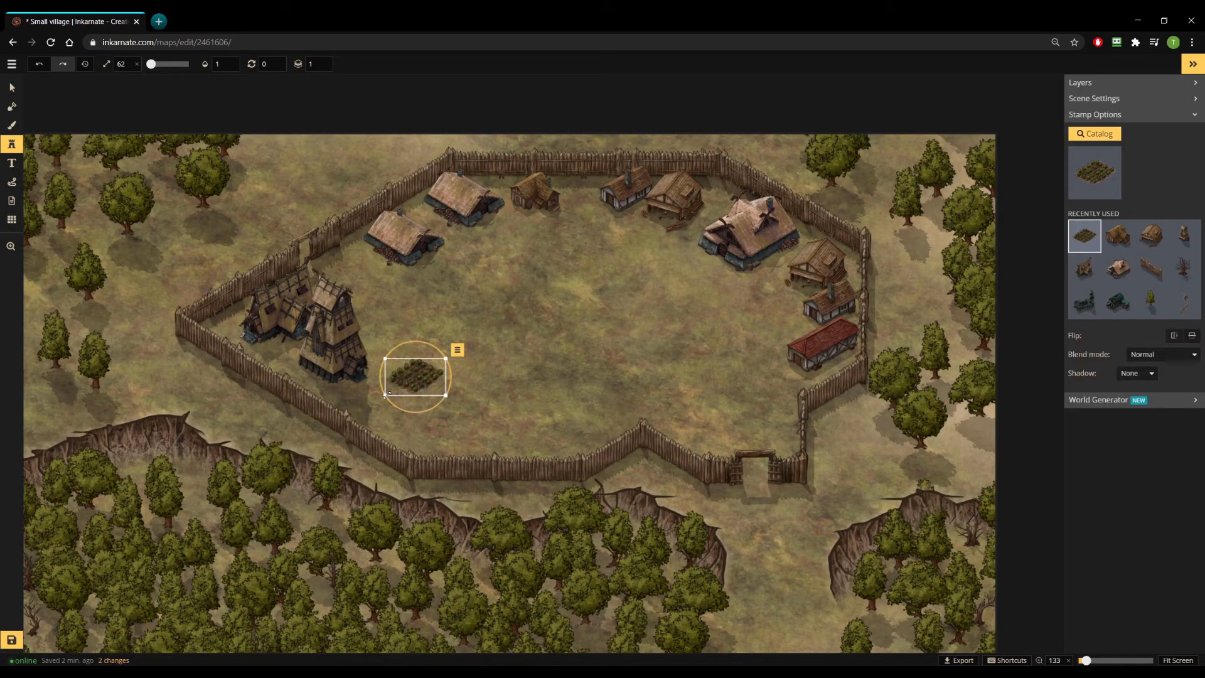
click(385, 399)
click(385, 398)
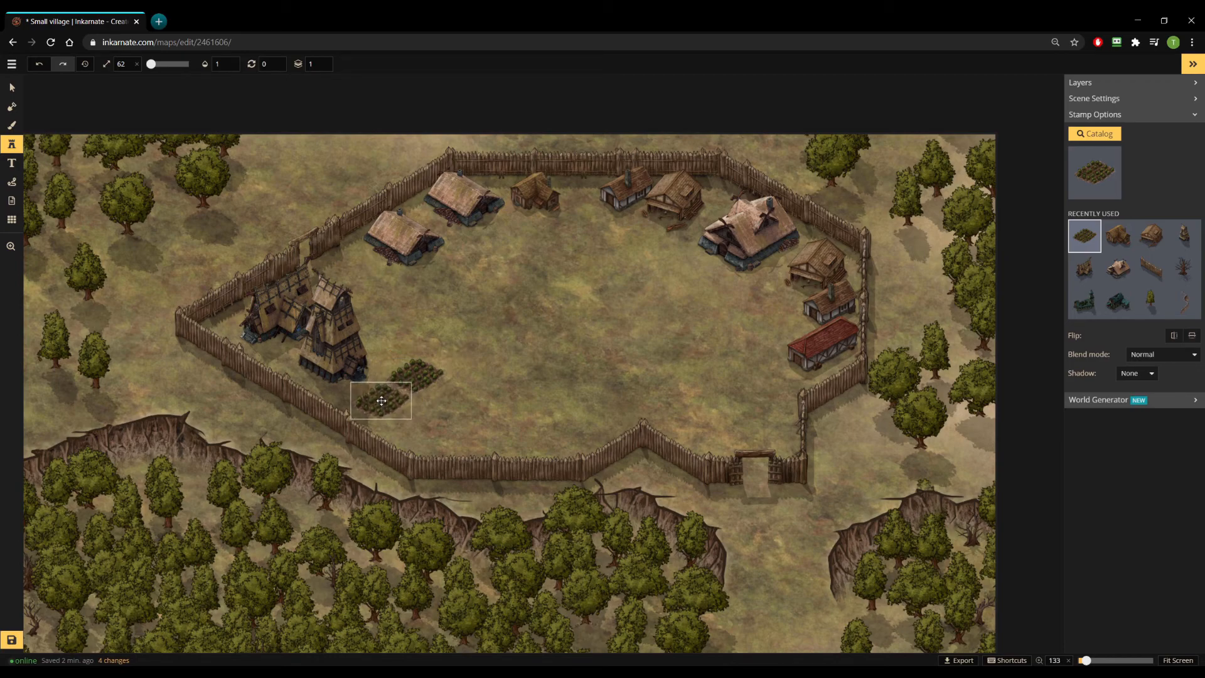
drag(381, 401, 381, 400)
Add four more Crop 1 plots to form two parallel rows of three southeast of the tower.
click(479, 402)
drag(469, 404, 436, 393)
click(440, 394)
click(485, 408)
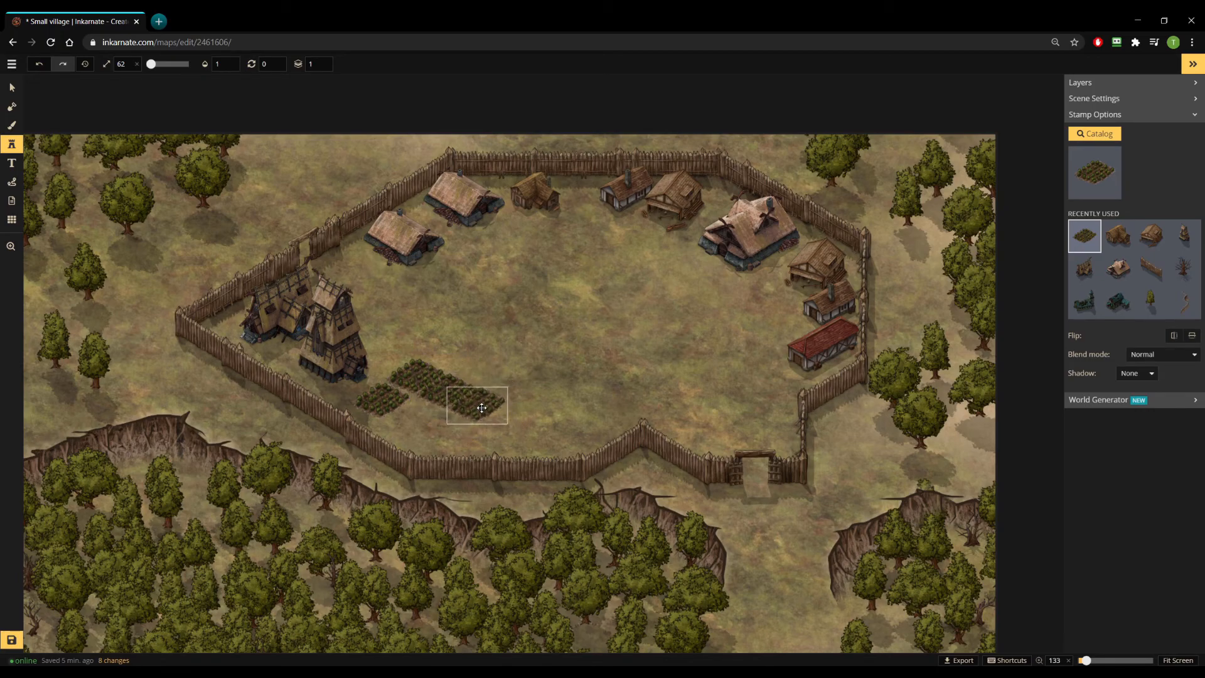
click(481, 408)
click(417, 414)
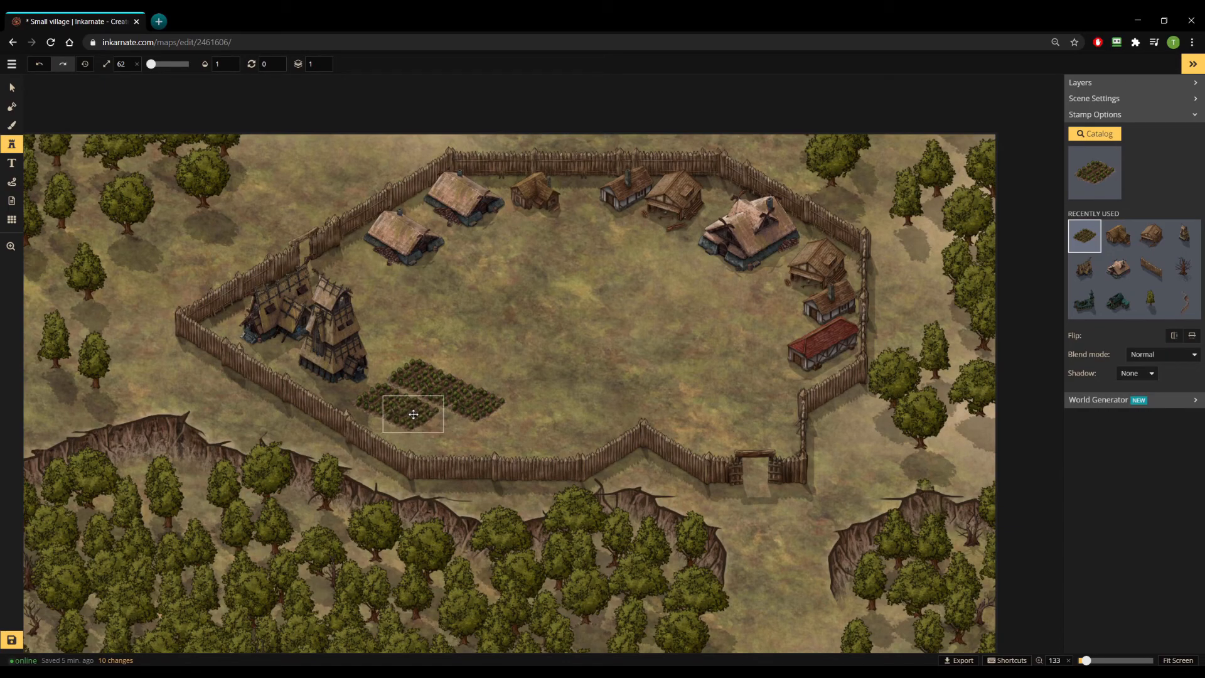
click(414, 413)
click(457, 434)
drag(457, 434, 444, 427)
key(Escape)
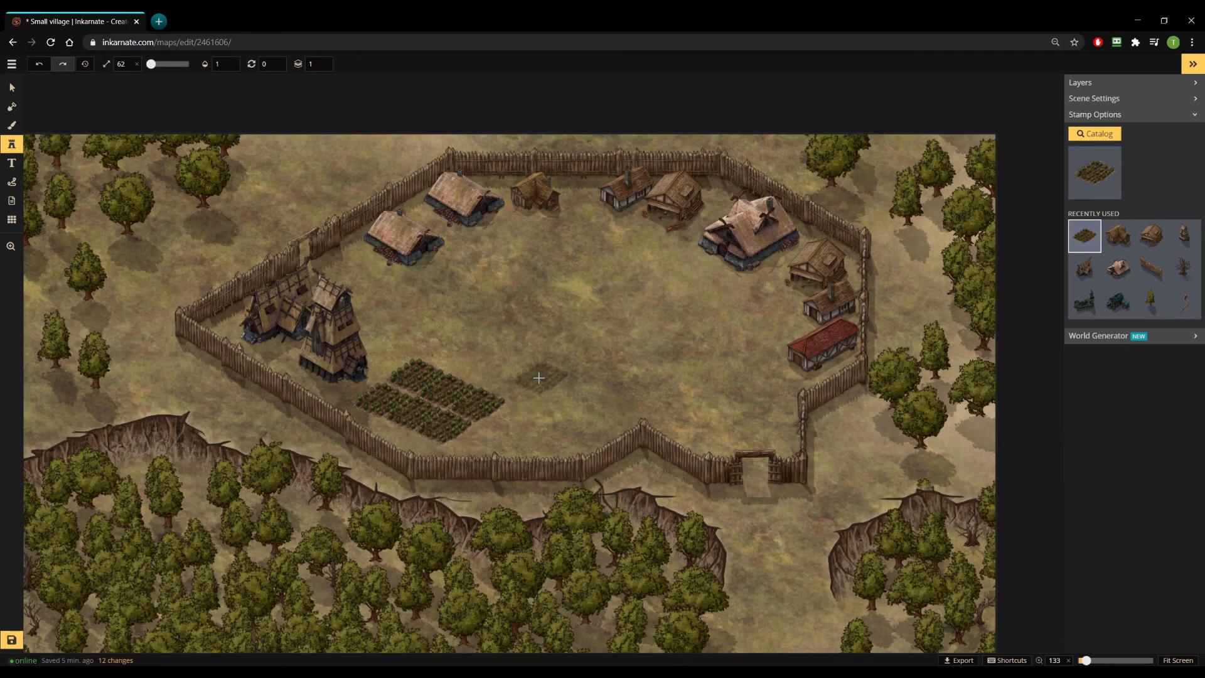
Nudge the crop plots so both rows line up with a narrow, even path between them.
click(412, 408)
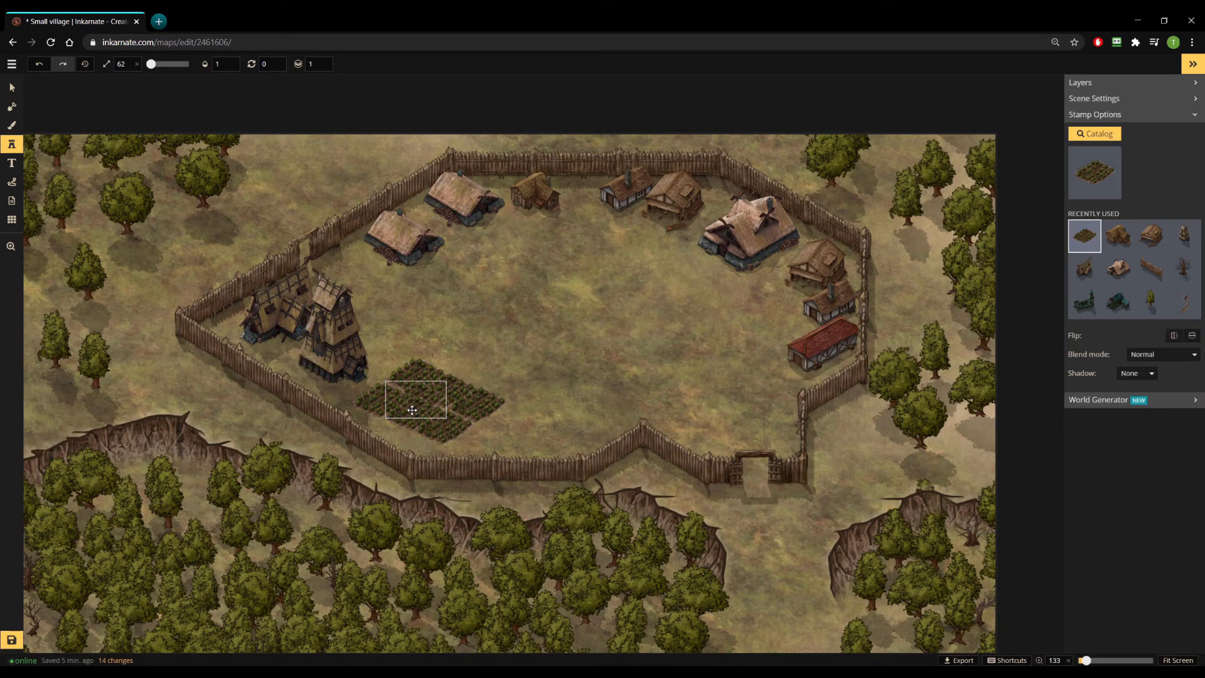
drag(411, 410, 410, 411)
key(Escape)
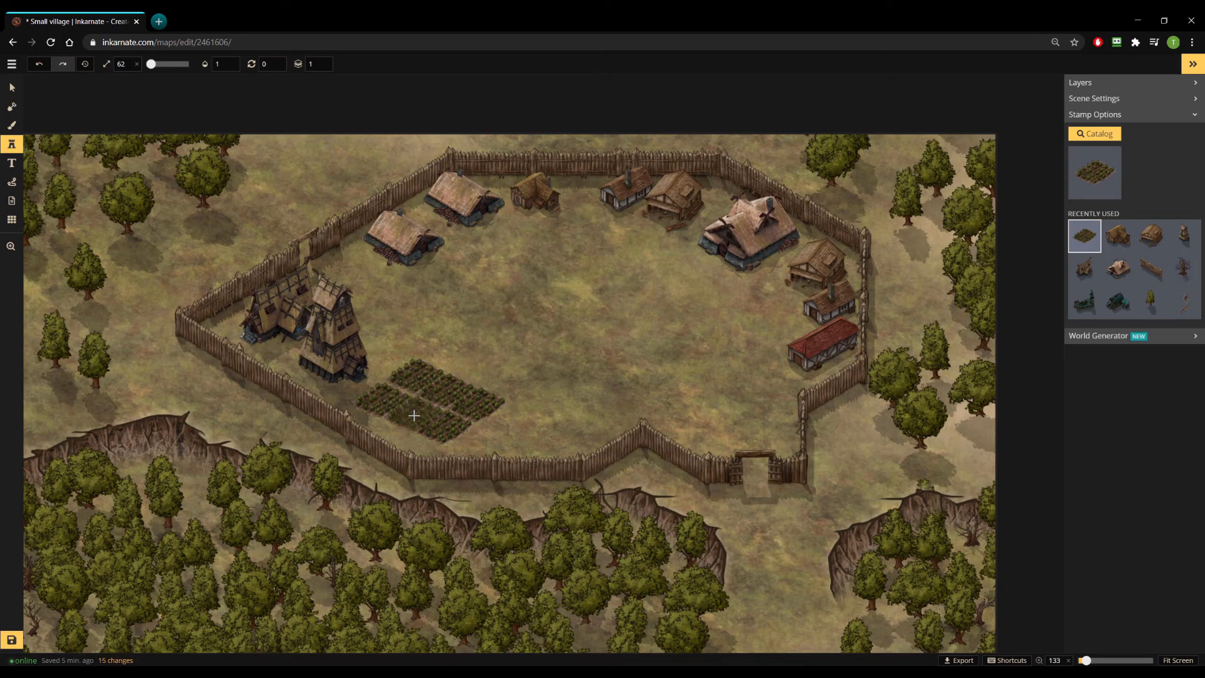
key(v)
click(417, 411)
drag(418, 411, 485, 399)
click(453, 421)
click(520, 415)
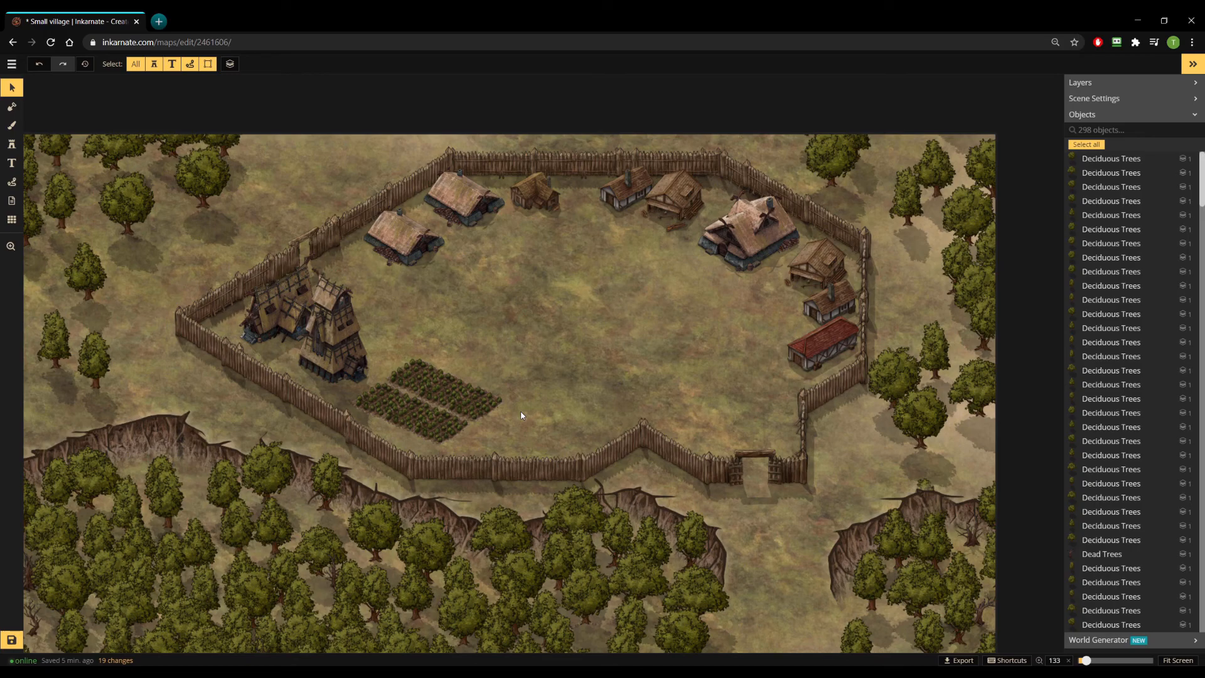
Extend both crop rows with one more Crop 1 plot each at their southeastern ends.
scroll(490, 421, up, 5)
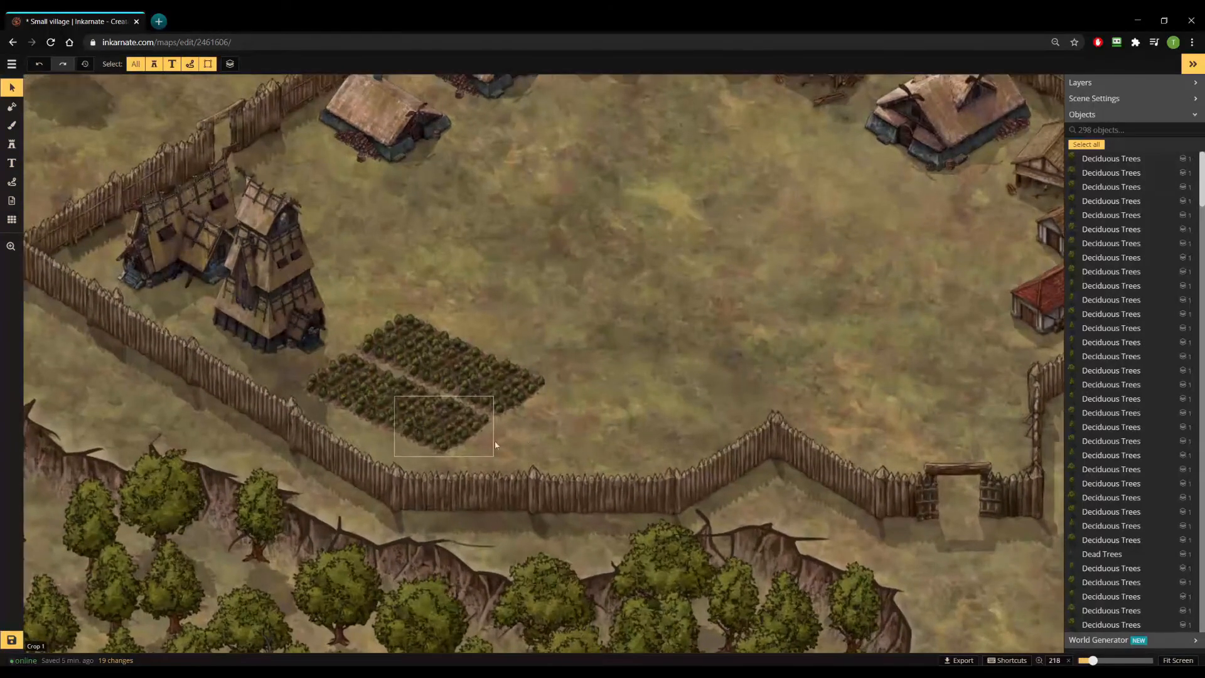
key(s)
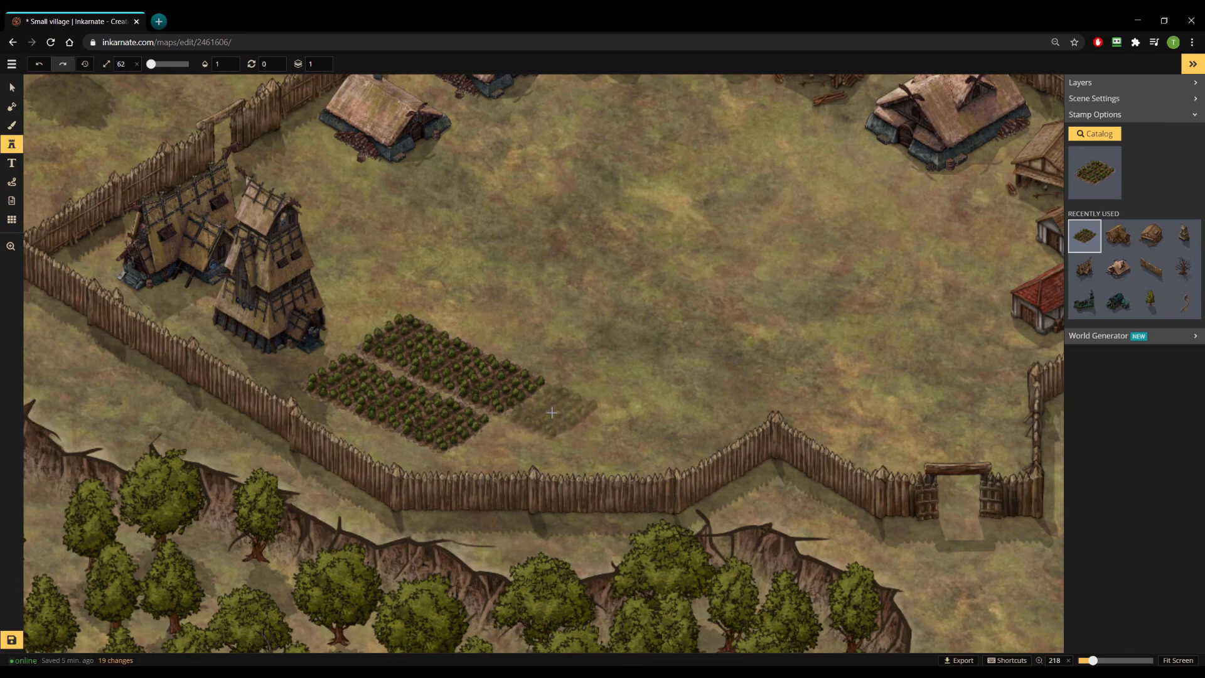
click(551, 413)
click(497, 448)
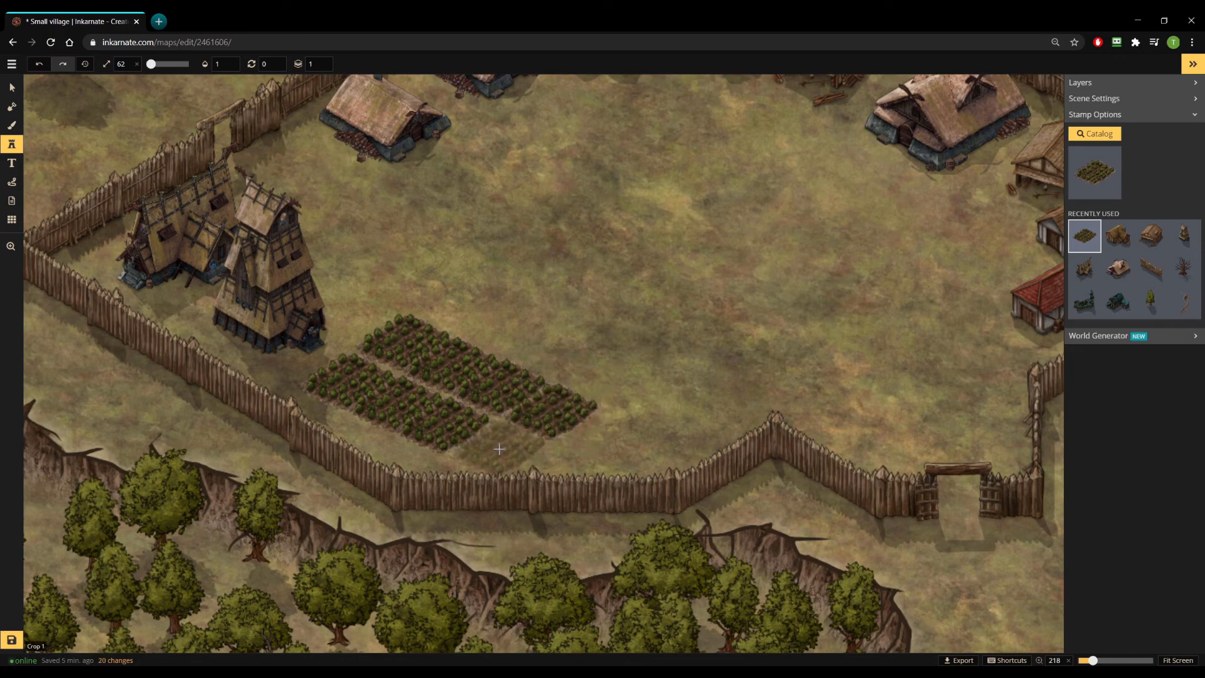
click(496, 448)
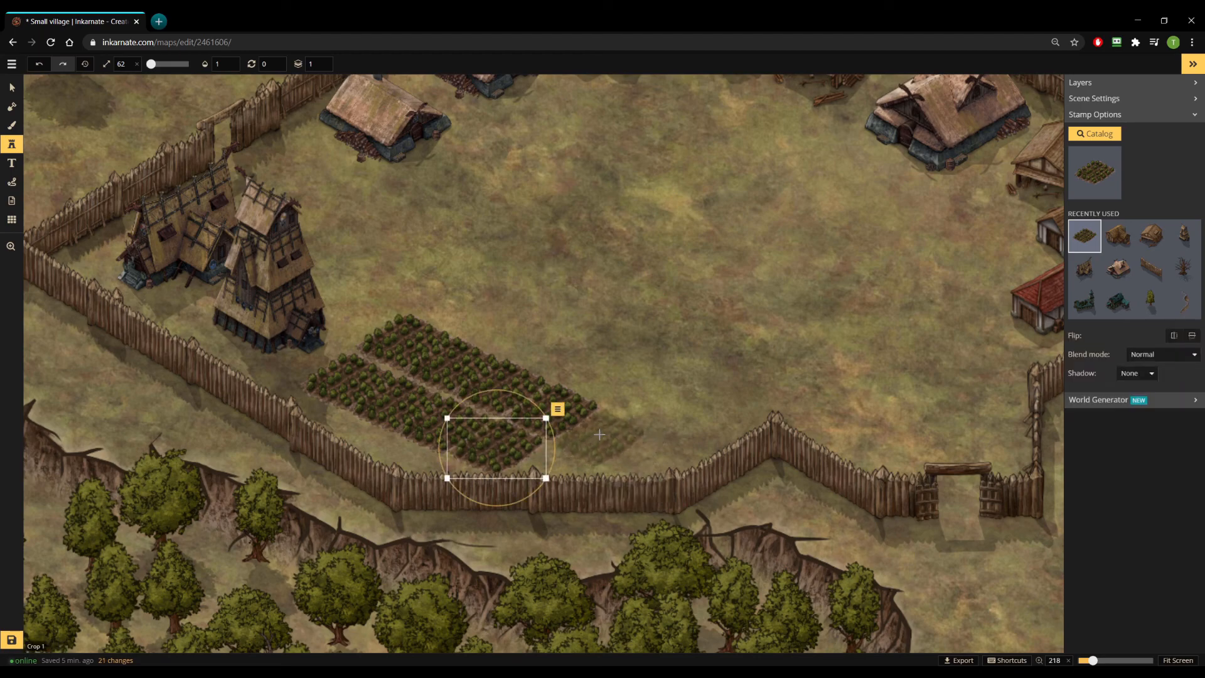
Search the stamp catalog for "orch" and browse the unfiltered catalog for more stamps suited to the village.
click(1097, 135)
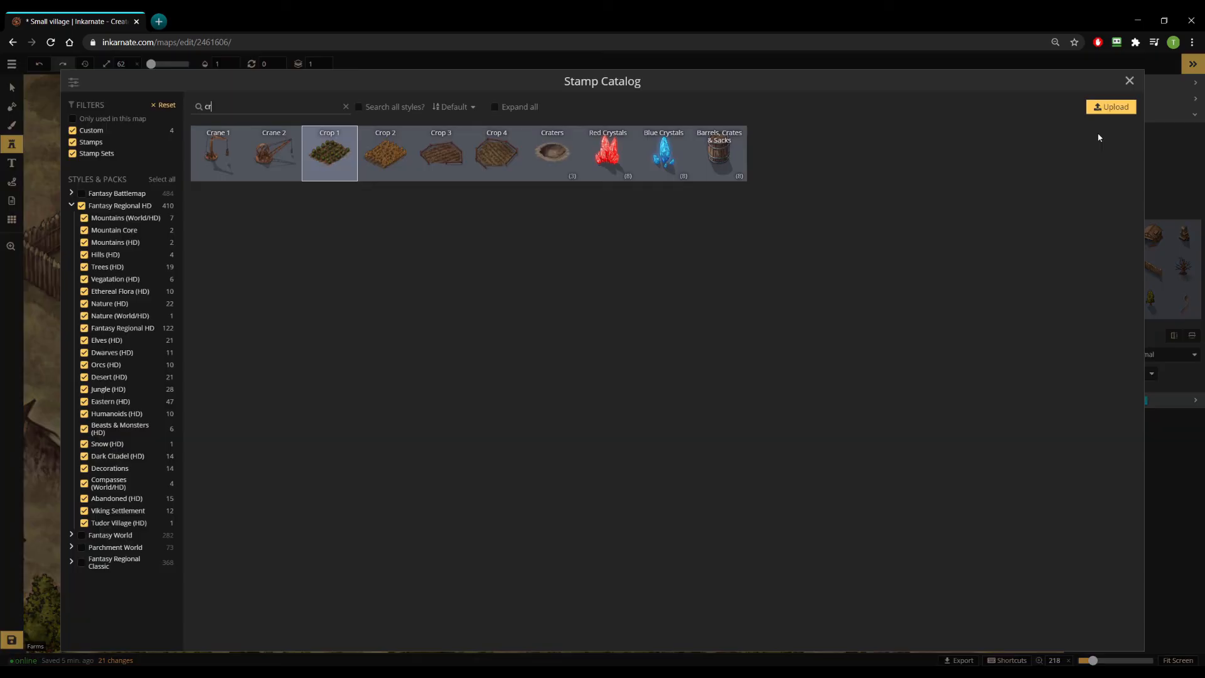
click(345, 107)
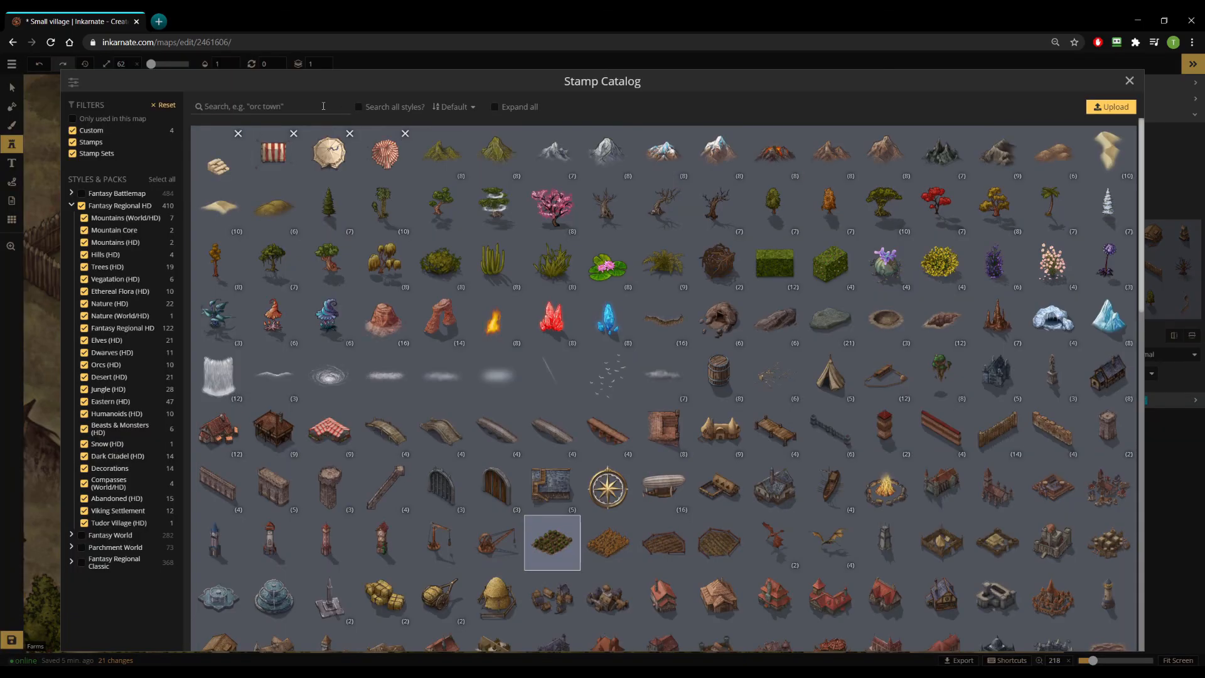
text(orch)
click(345, 107)
scroll(450, 276, down, 2)
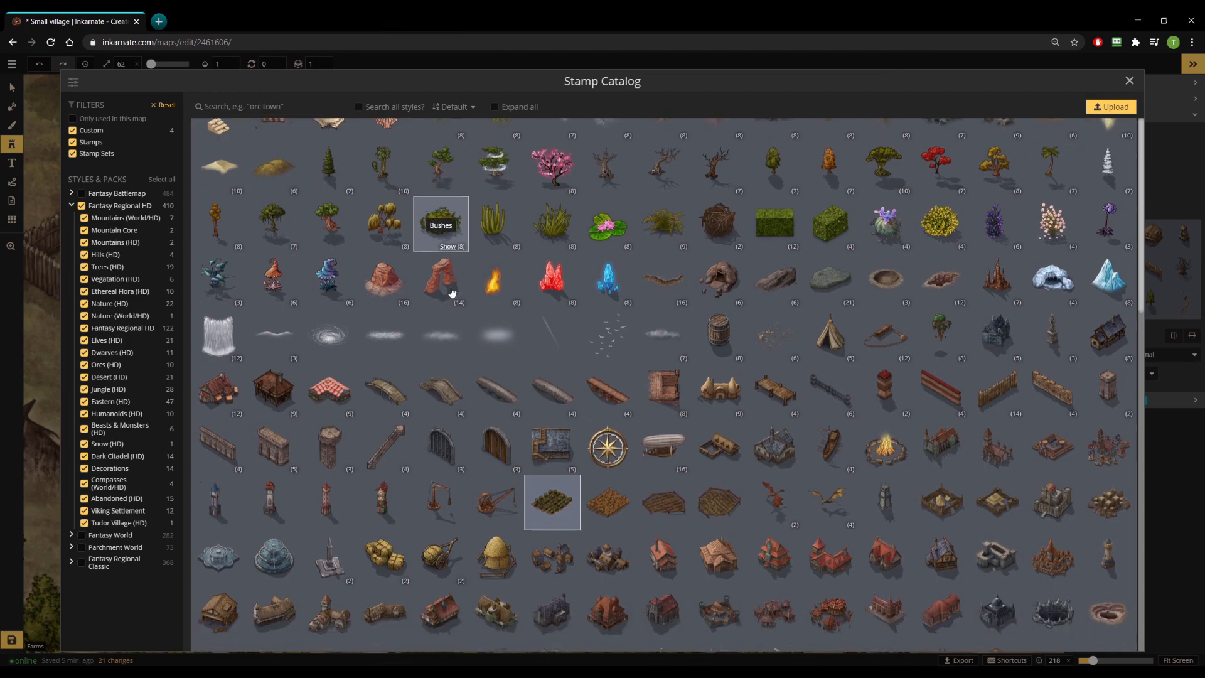
scroll(464, 308, down, 4)
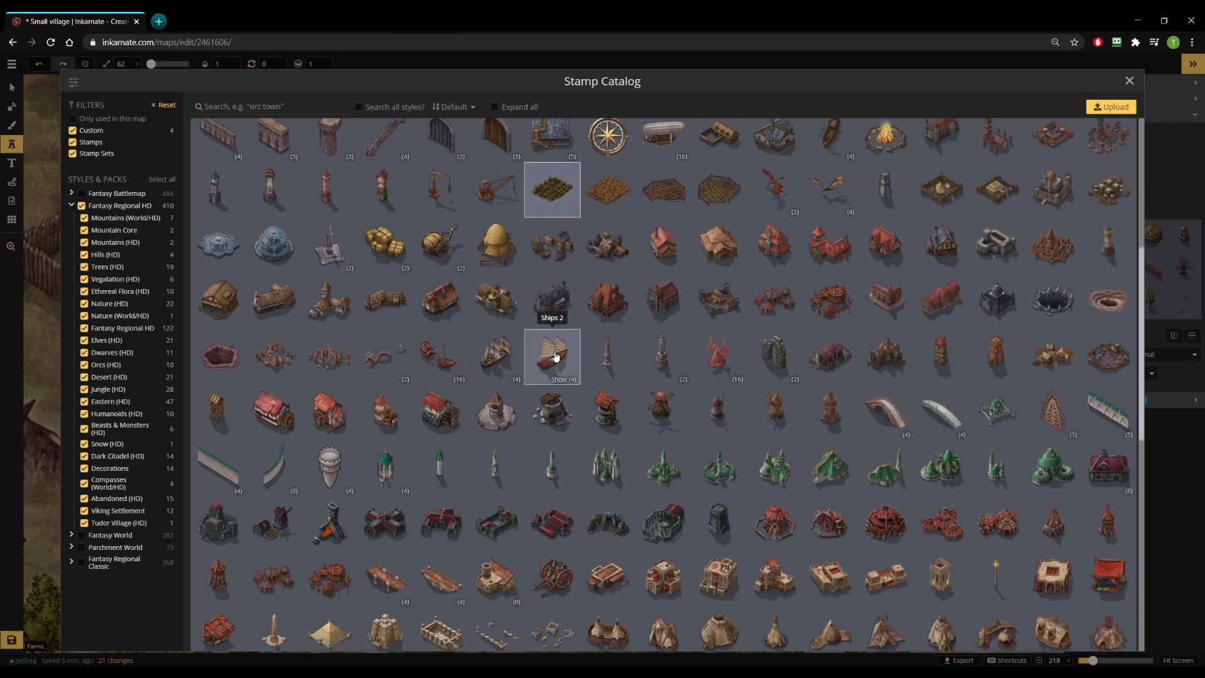
scroll(555, 356, down, 2)
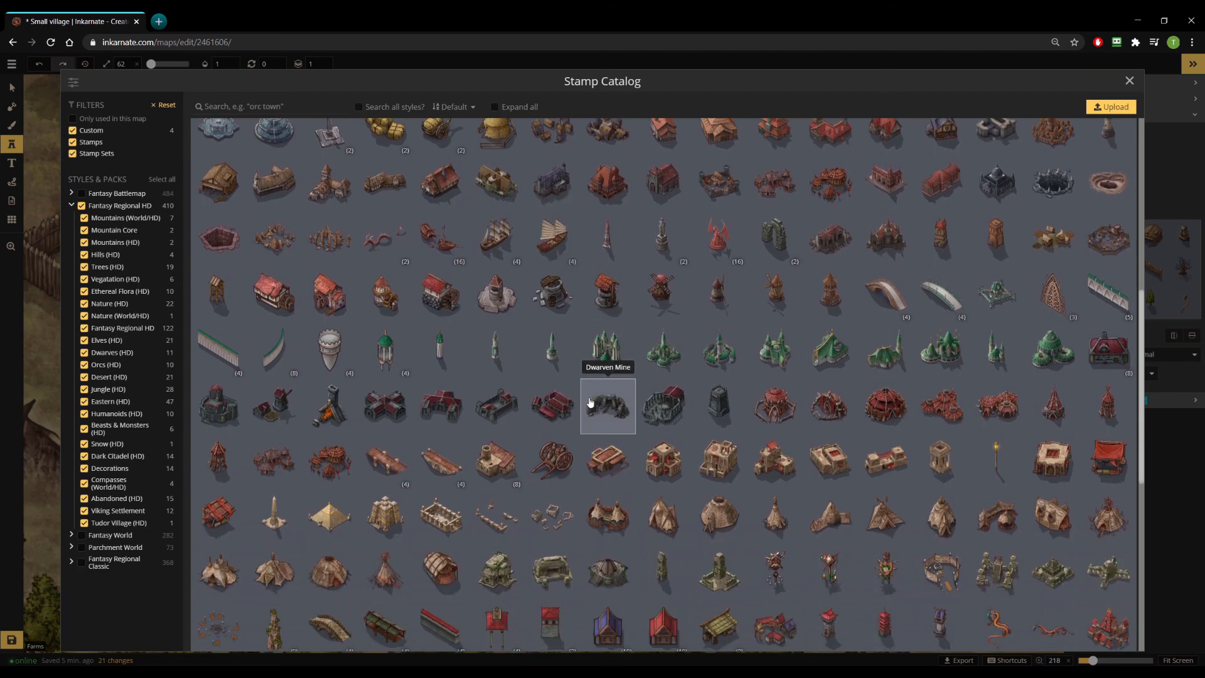
scroll(590, 402, down, 3)
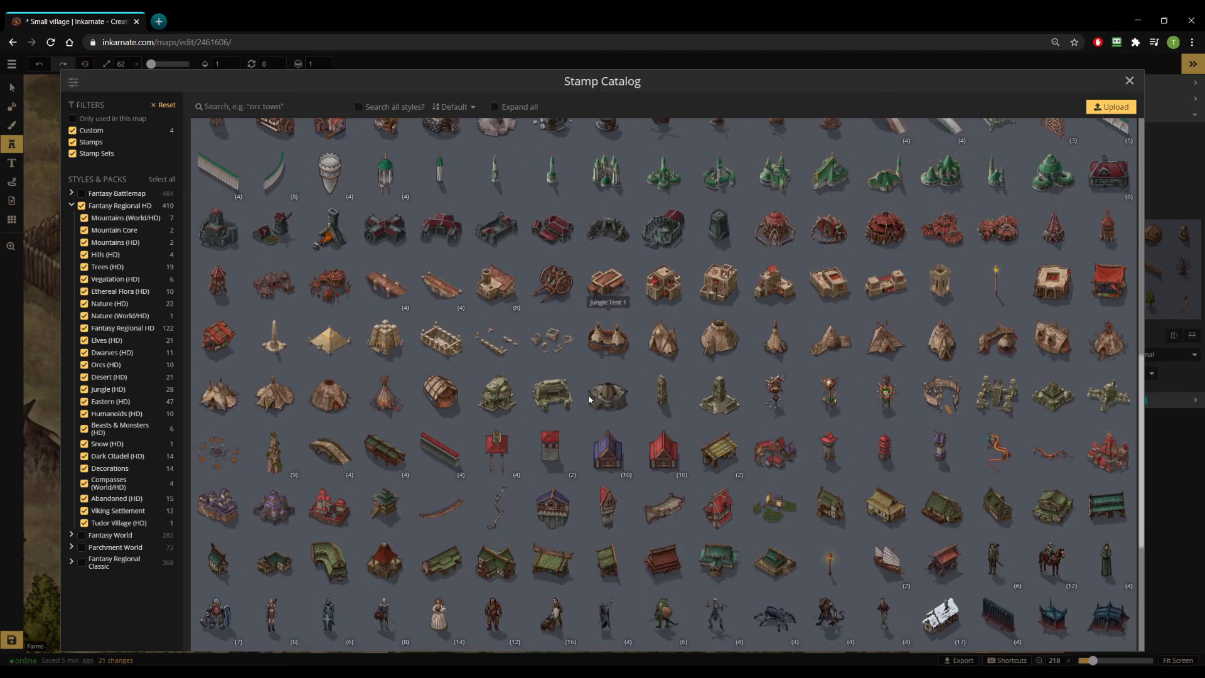
scroll(589, 399, down, 2)
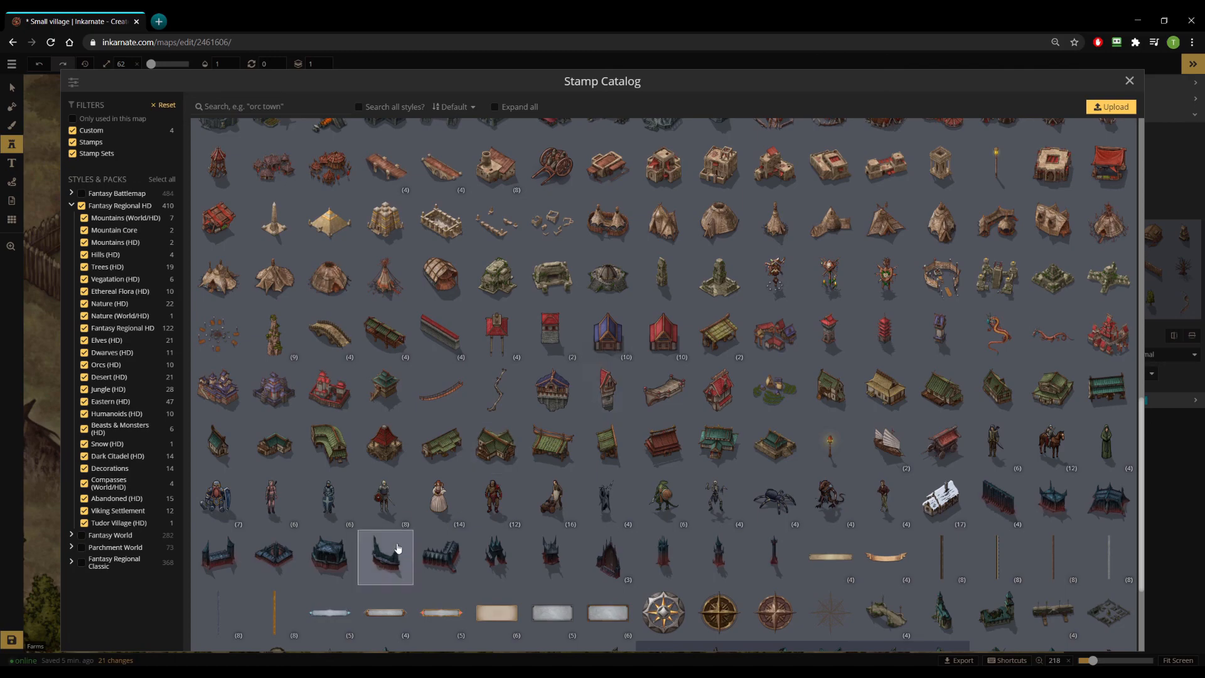